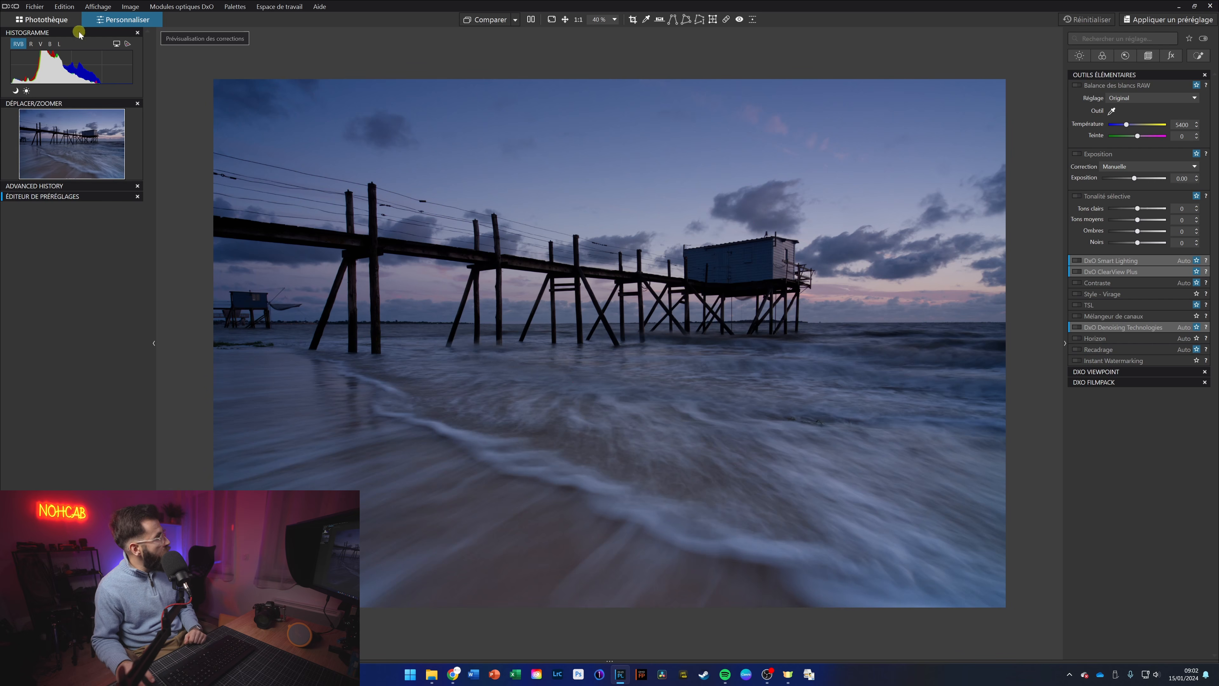
# Examine the DSCF8030.RAF photo in full screen, including a close-up of the fishing hut, and return to the Personnaliser workspace.
pyautogui.click(44, 19)
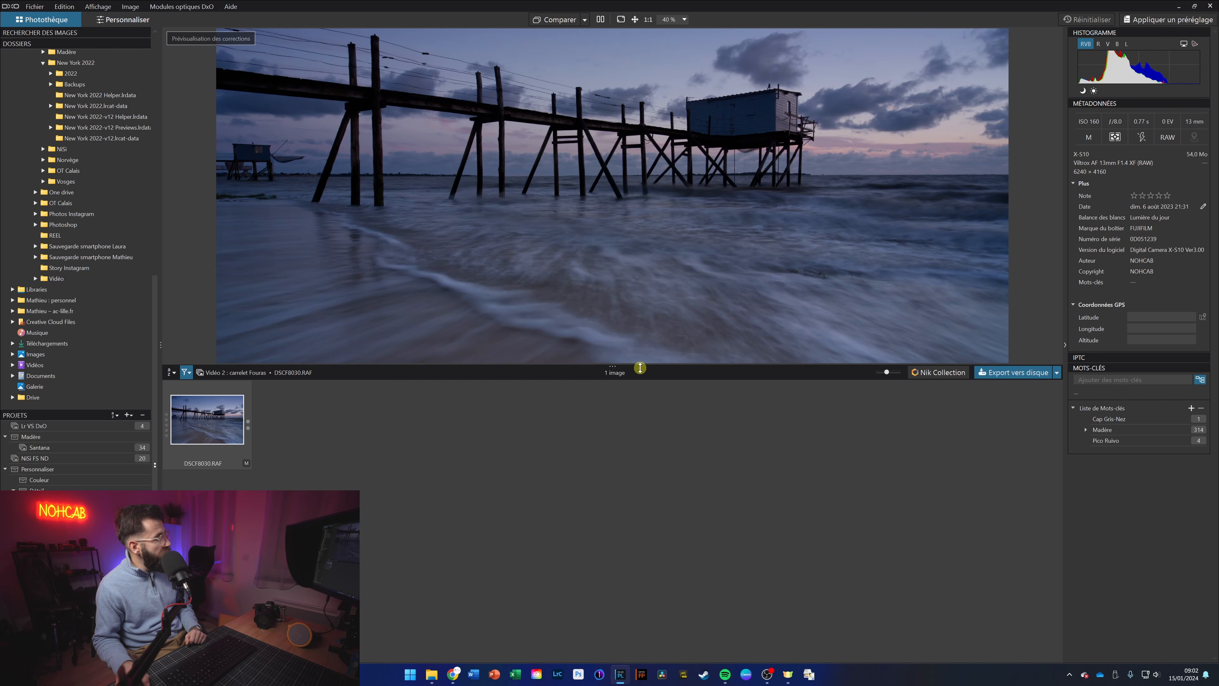
pyautogui.click(621, 19)
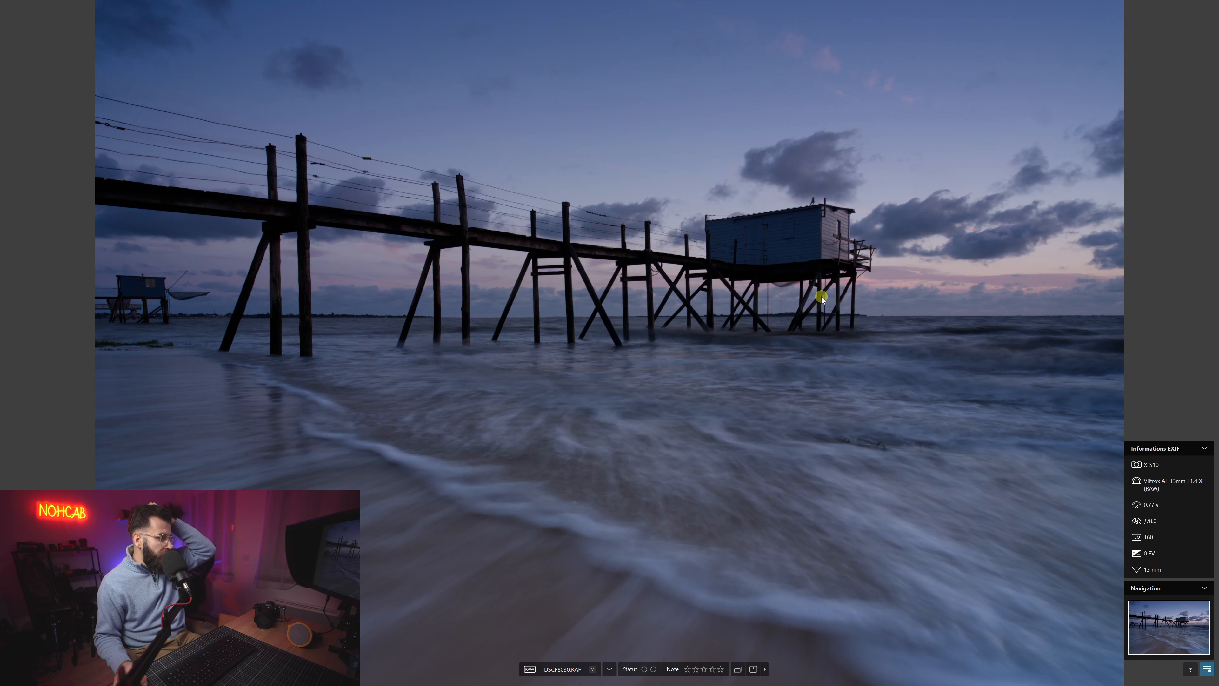
pyautogui.click(1014, 325)
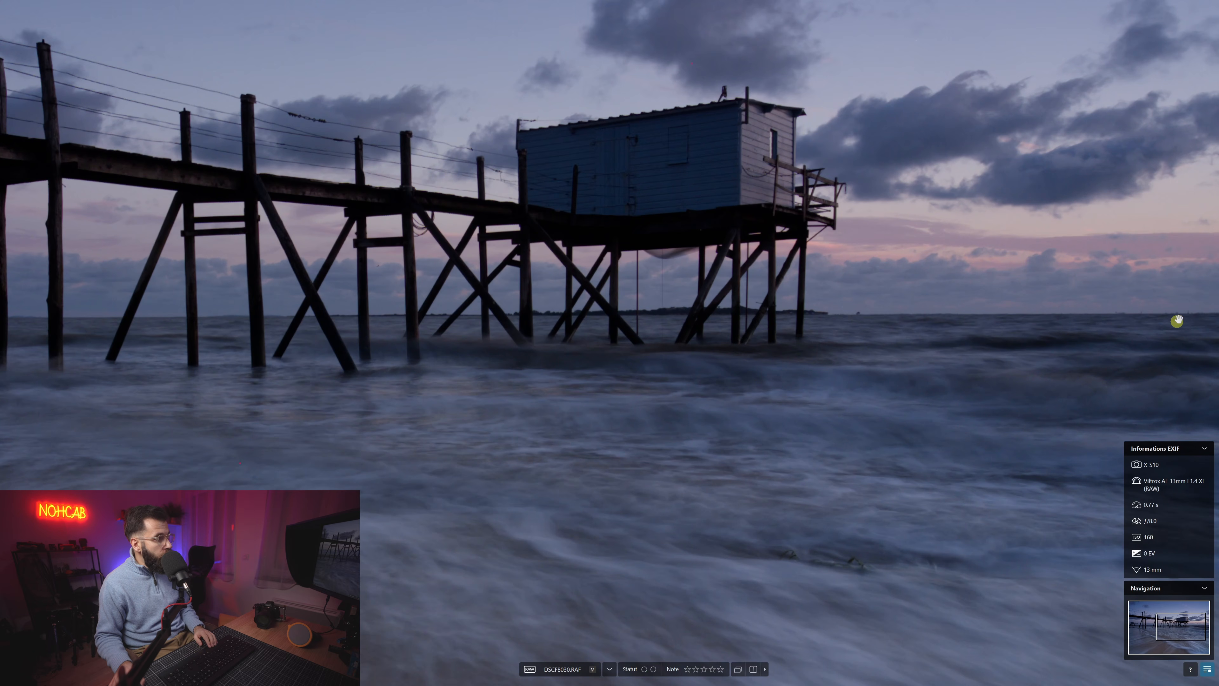
pyautogui.click(1033, 331)
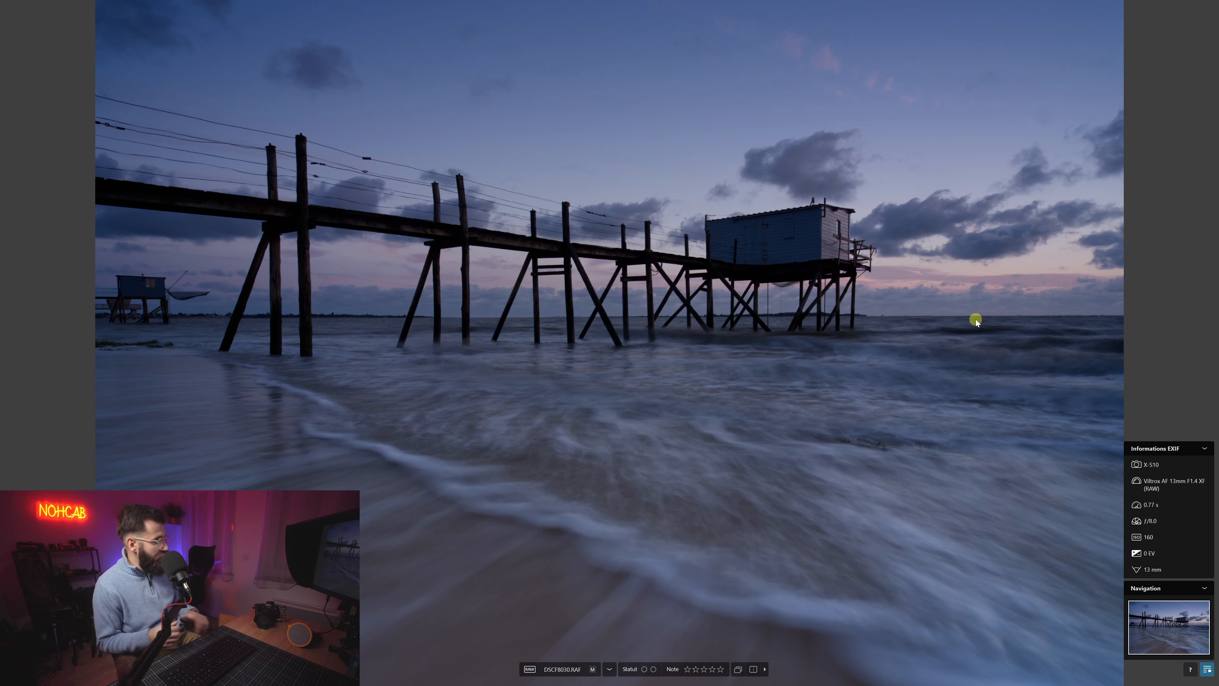
pyautogui.press('Escape')
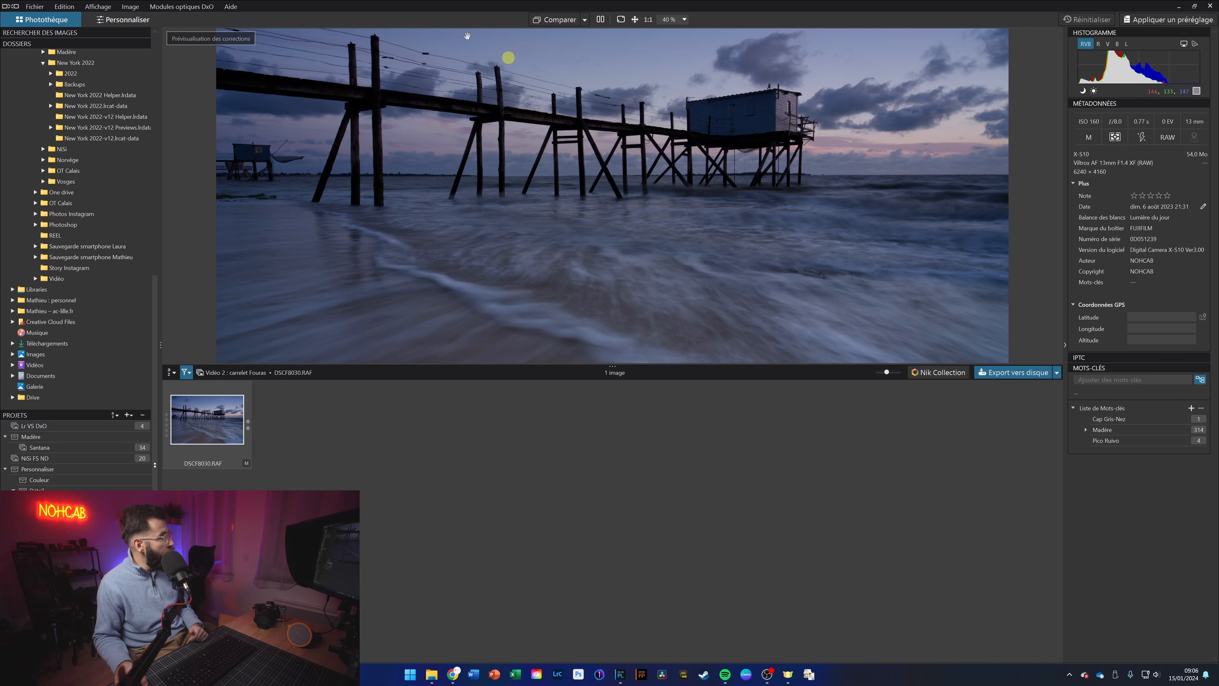
pyautogui.click(139, 21)
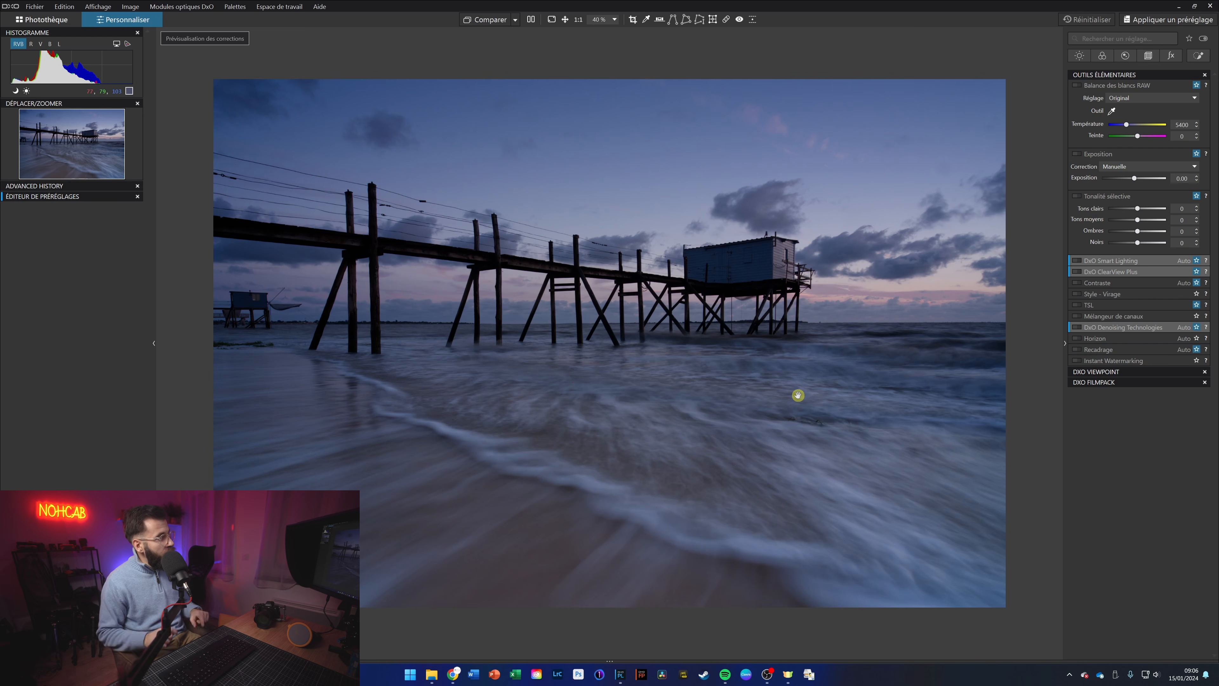
# Compare the pier posts and cables in close-up with the lens sharpness correction (Correction de netteté de l'optique) off and on.
pyautogui.click(1124, 55)
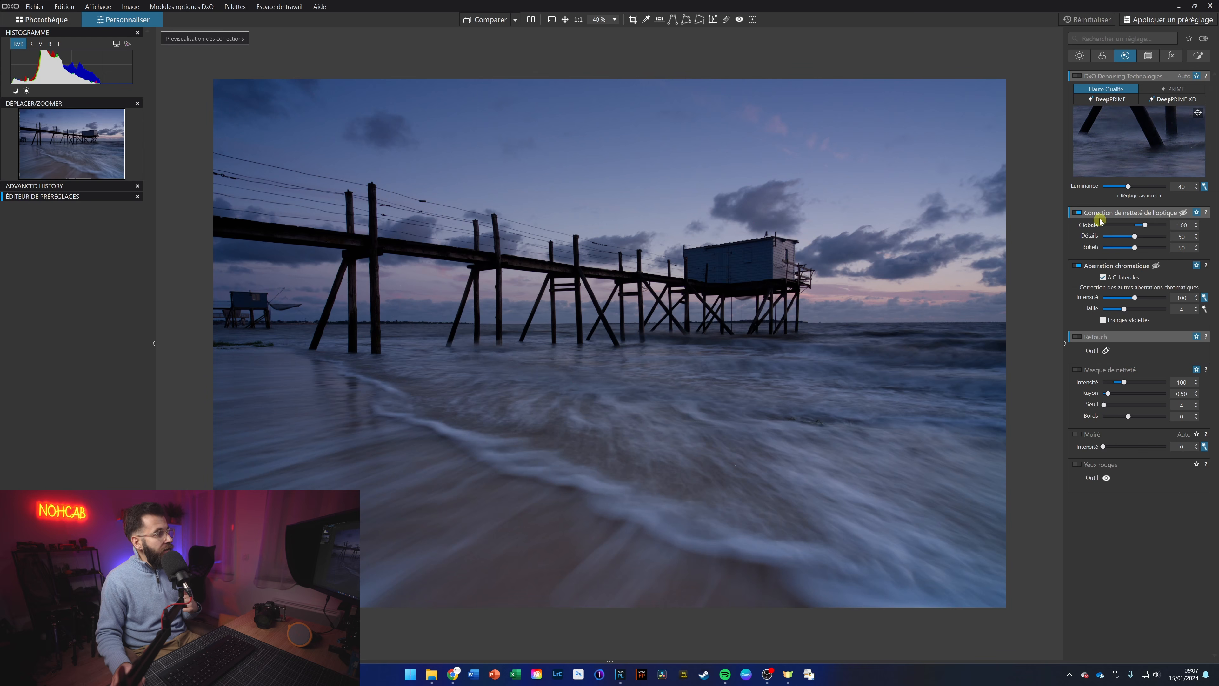
pyautogui.moveTo(1099, 219)
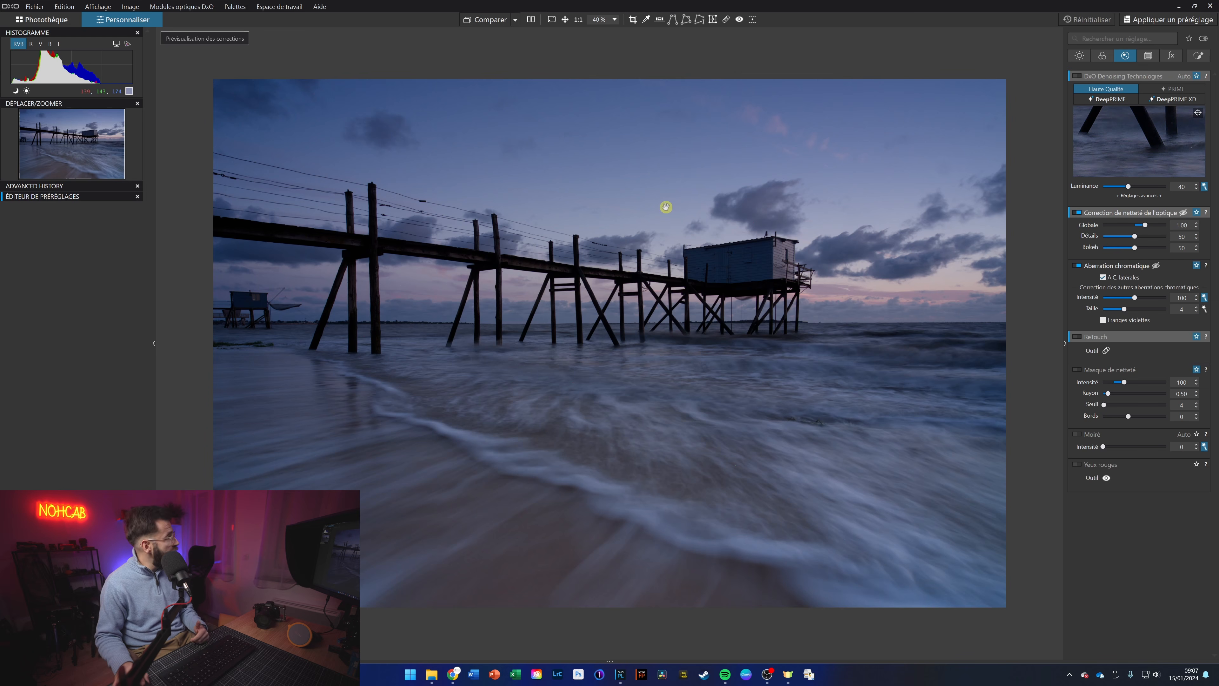
pyautogui.scroll(3, 797, 264)
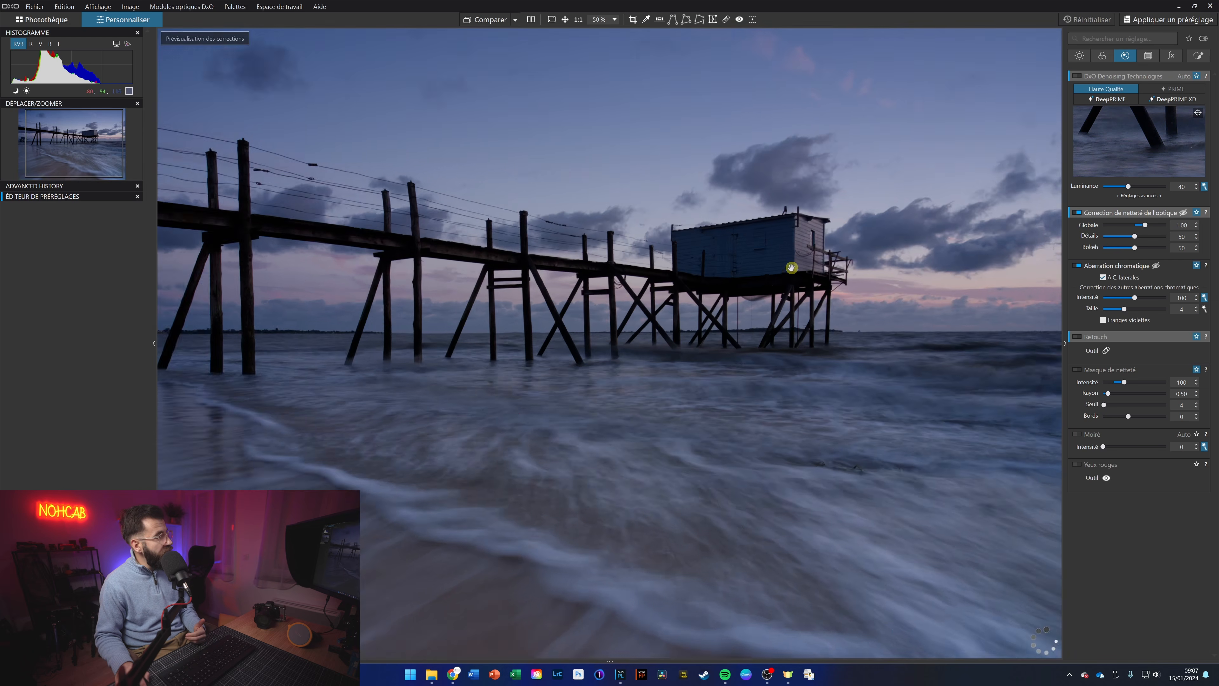
pyautogui.scroll(2, 788, 268)
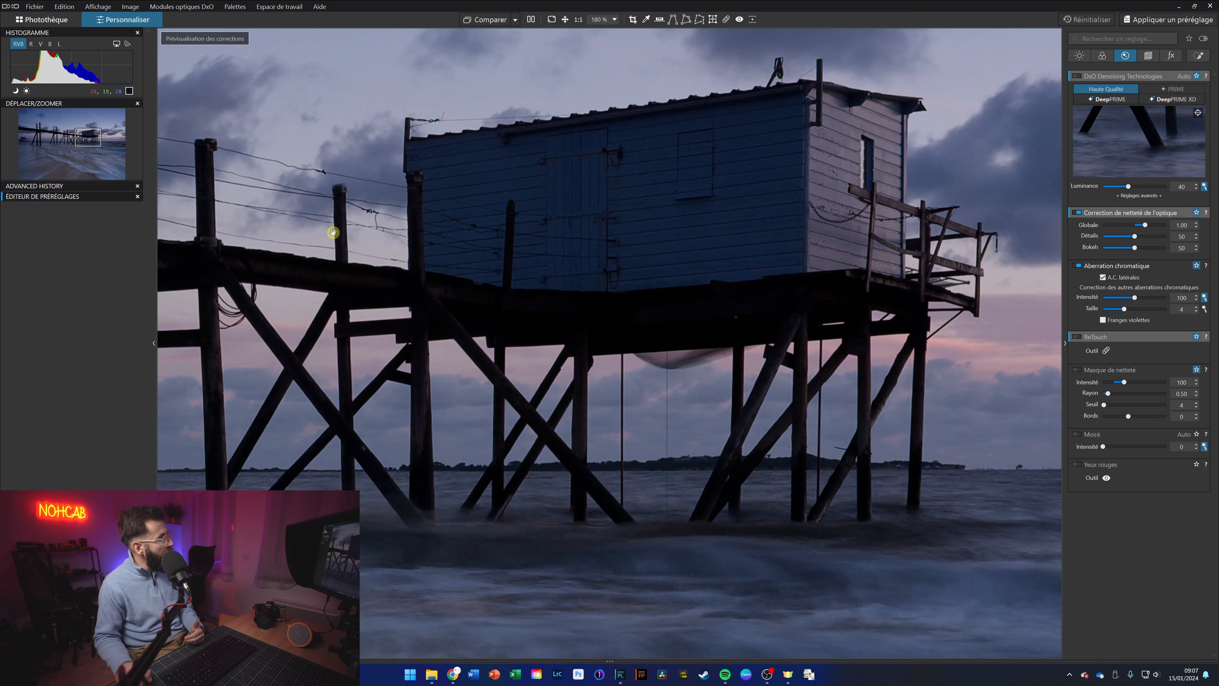
pyautogui.scroll(1, 835, 313)
pyautogui.scroll(1, 835, 313)
pyautogui.scroll(2, 586, 223)
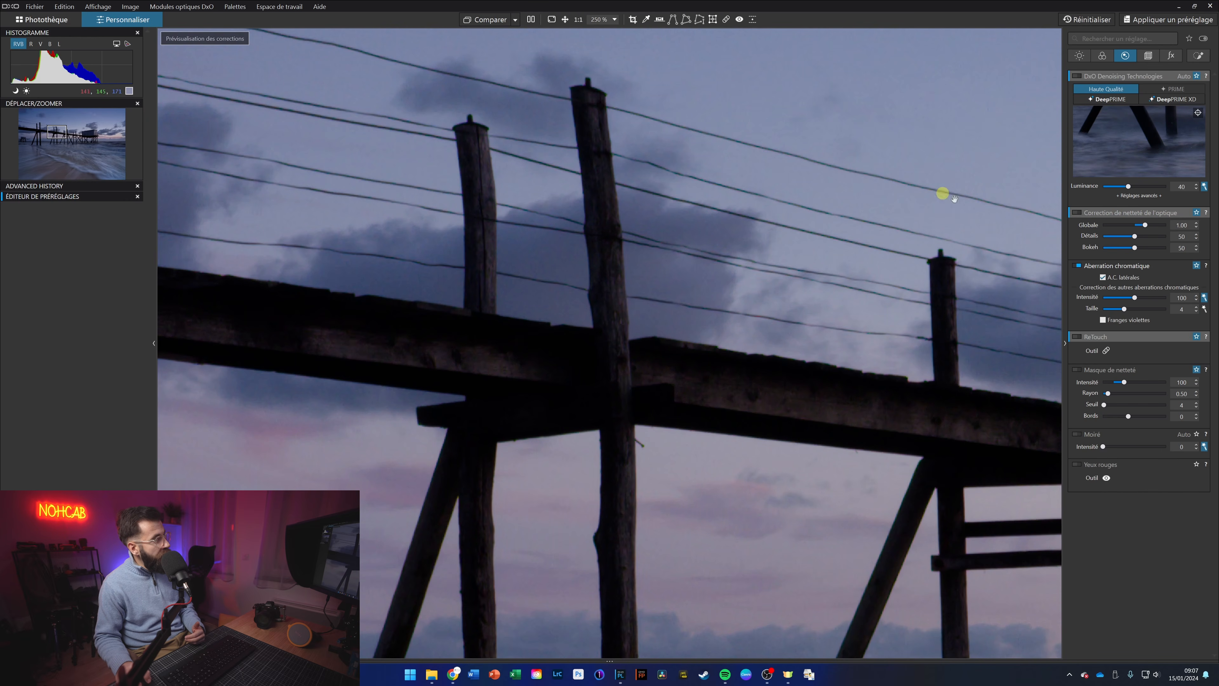
pyautogui.click(1078, 213)
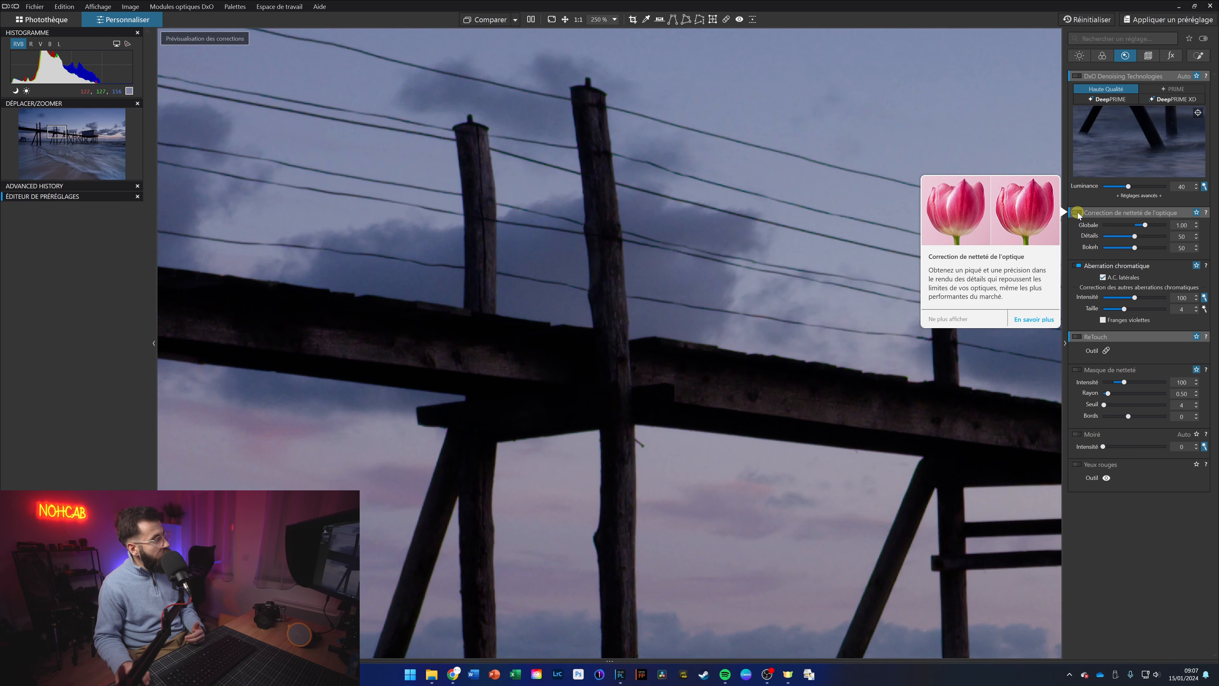
pyautogui.click(1078, 213)
pyautogui.click(1078, 214)
pyautogui.click(1078, 213)
pyautogui.click(1078, 213)
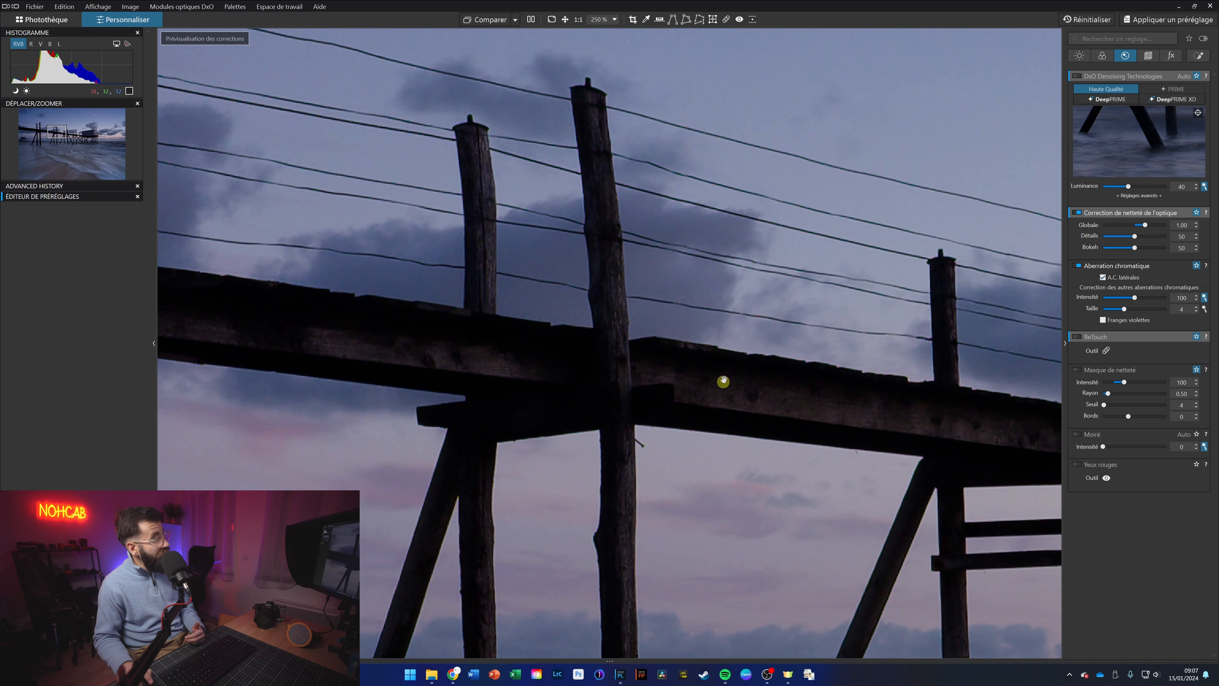
# Compare the small distant fishing hut and its net with the lens sharpness correction off and on.
pyautogui.scroll(-3, 717, 358)
pyautogui.moveTo(441, 460); pyautogui.dragTo(610, 345)
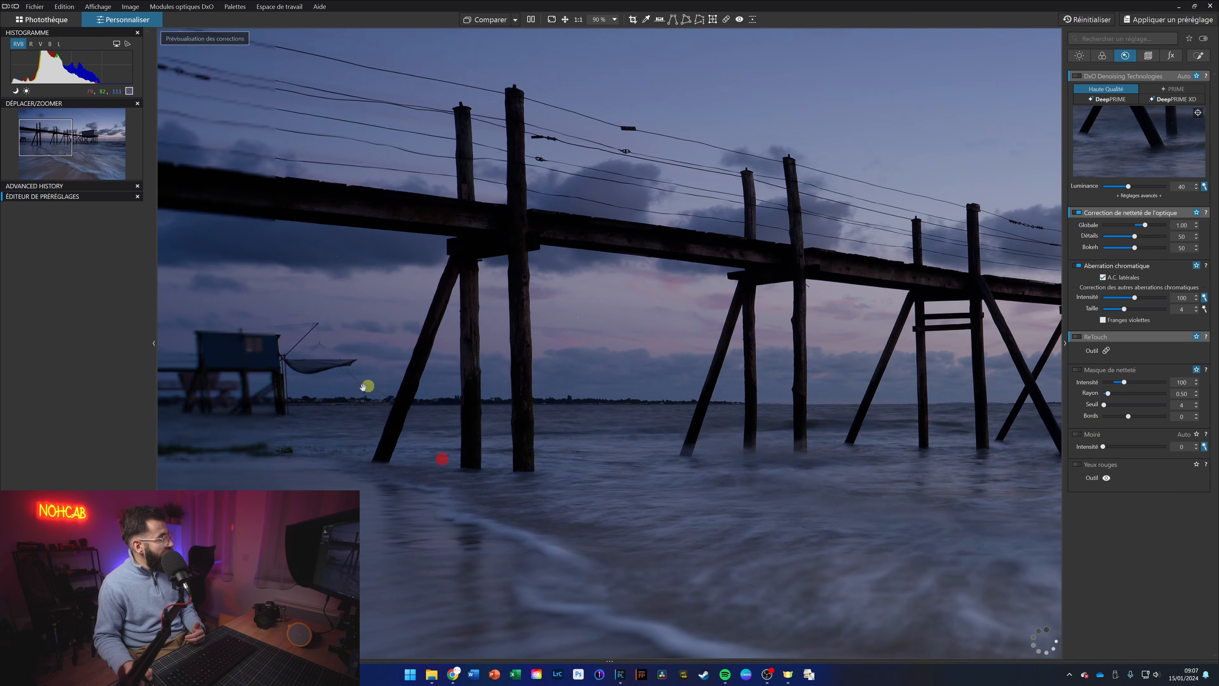
pyautogui.scroll(3, 259, 383)
pyautogui.scroll(2, 255, 382)
pyautogui.moveTo(511, 354); pyautogui.dragTo(647, 367)
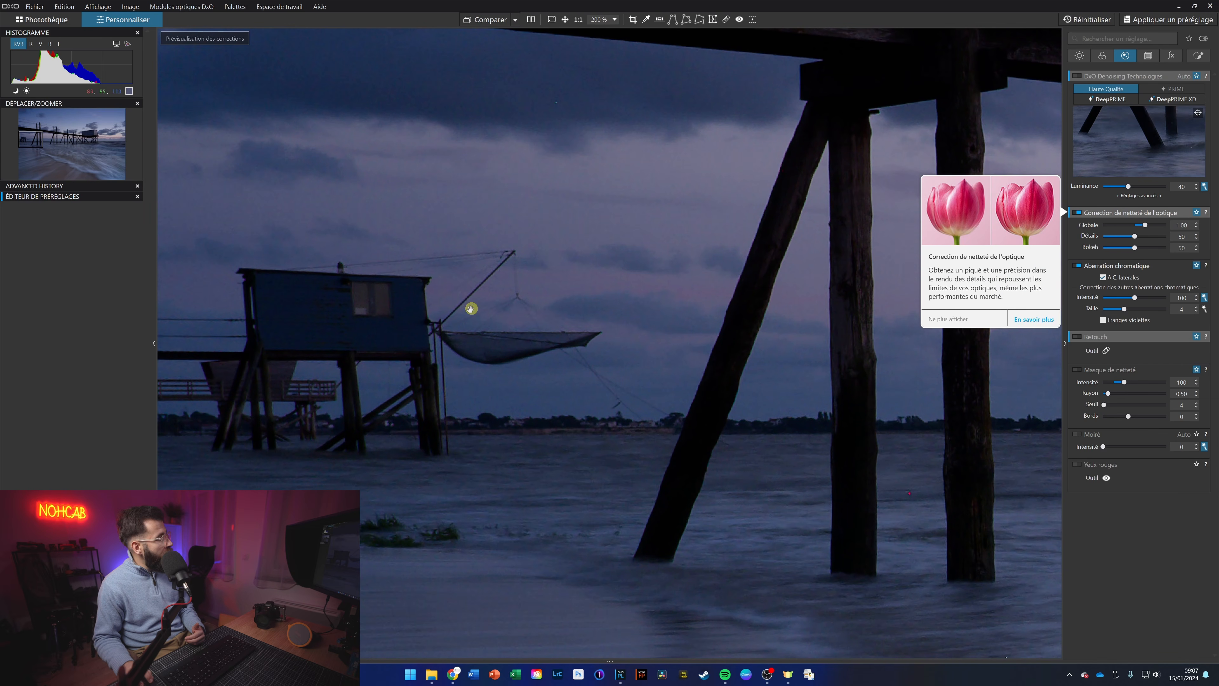
pyautogui.click(1077, 212)
pyautogui.click(1077, 213)
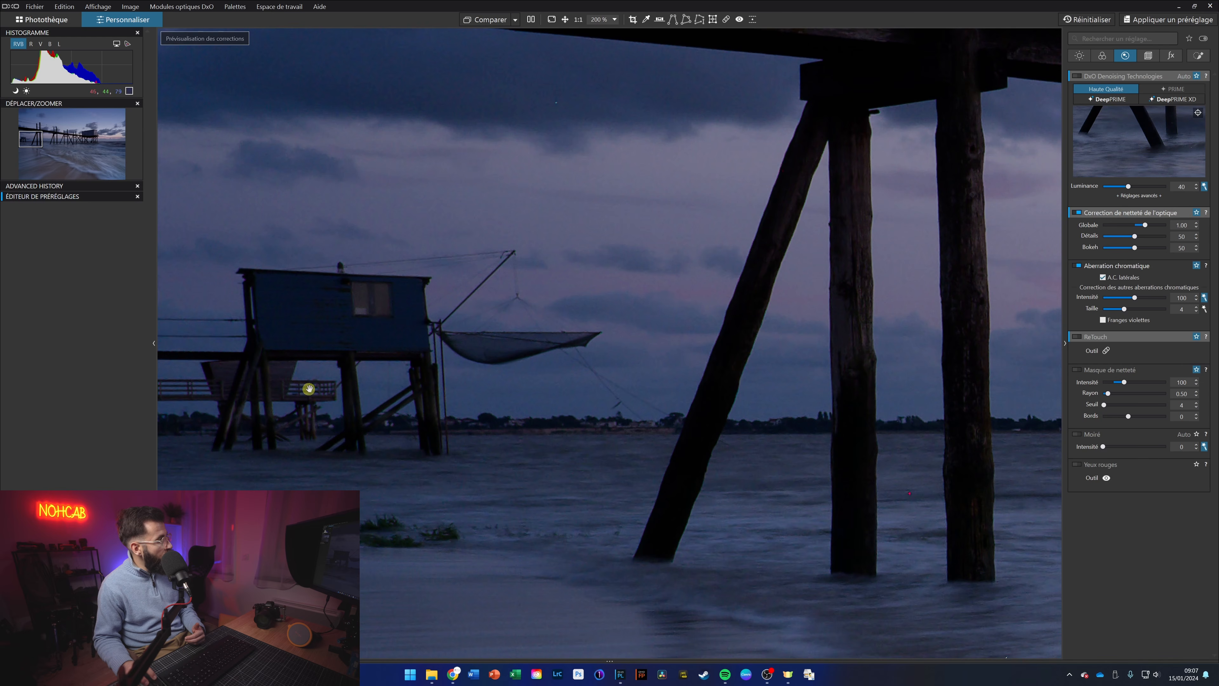
pyautogui.click(1077, 215)
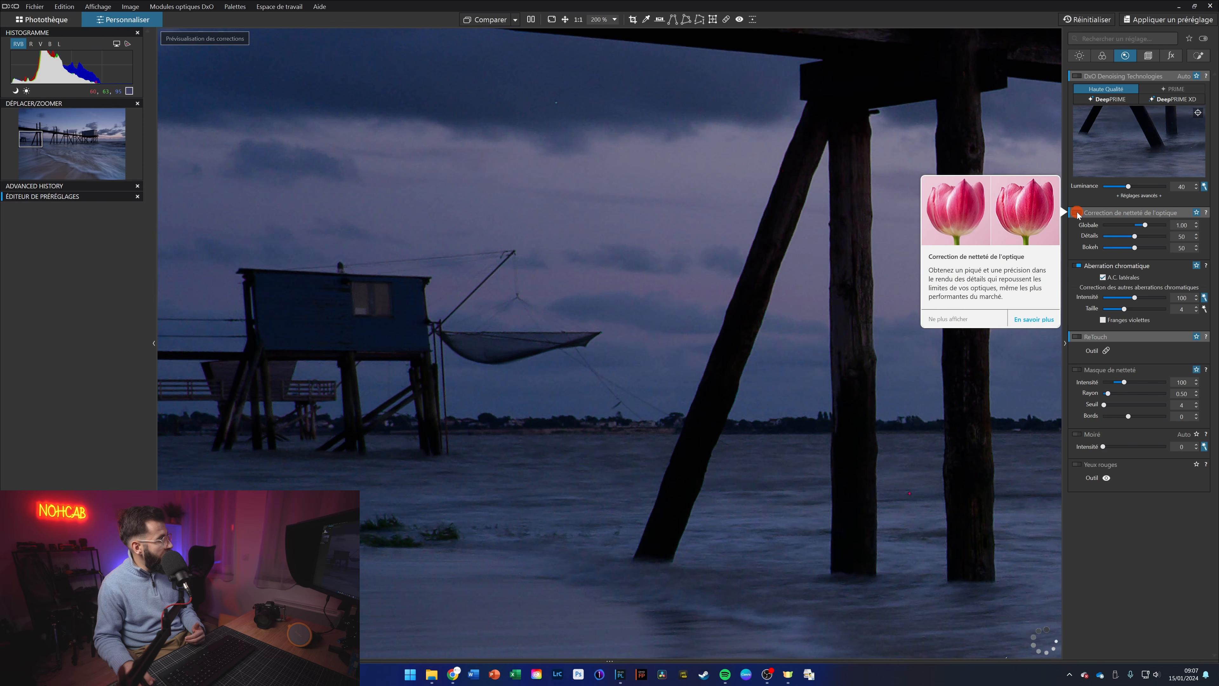
pyautogui.click(1077, 214)
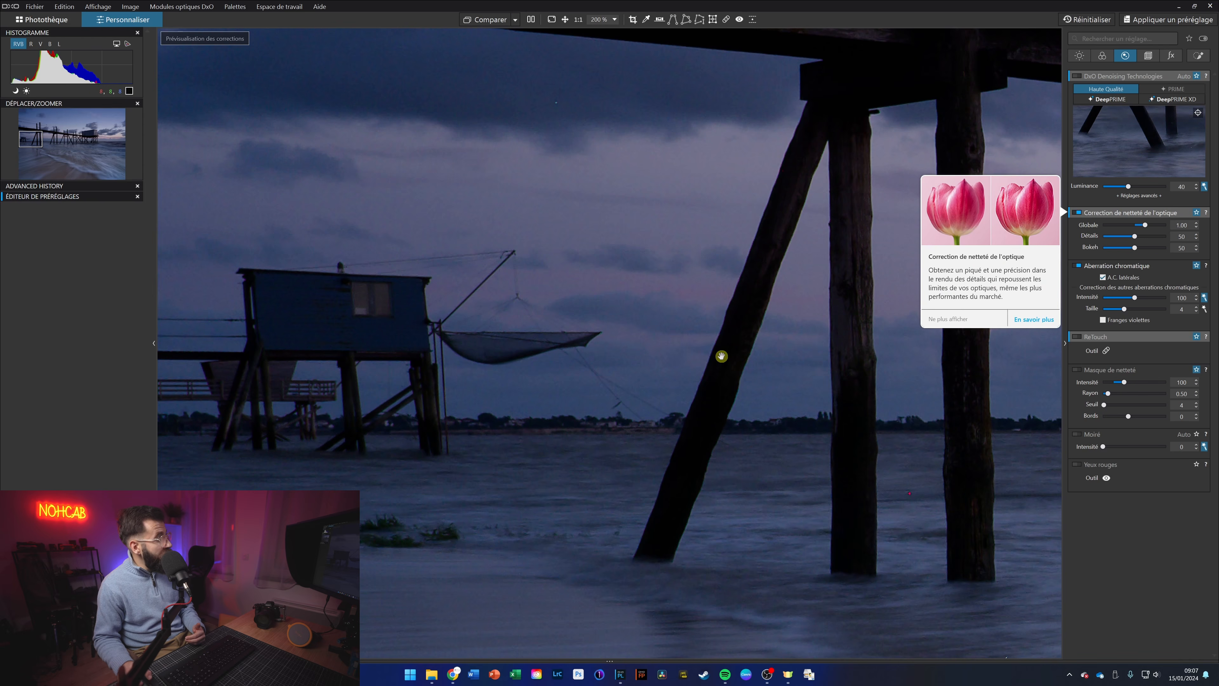
pyautogui.scroll(-3, 720, 359)
pyautogui.scroll(-5, 721, 359)
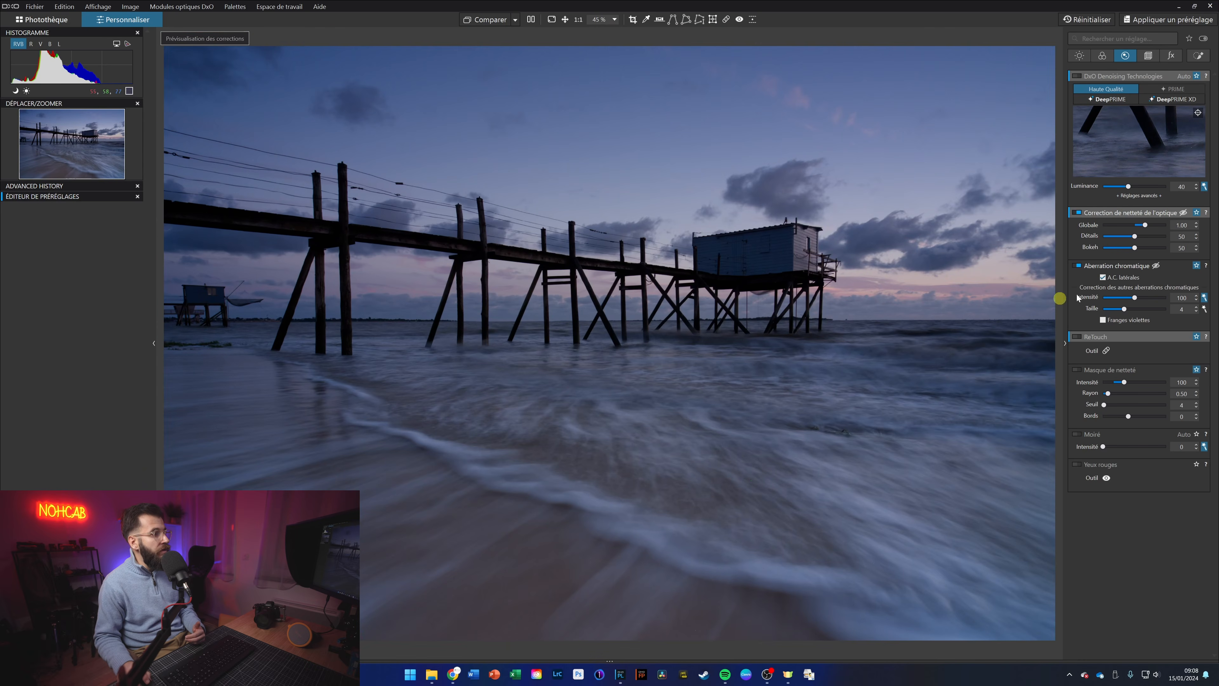
pyautogui.moveTo(1125, 213)
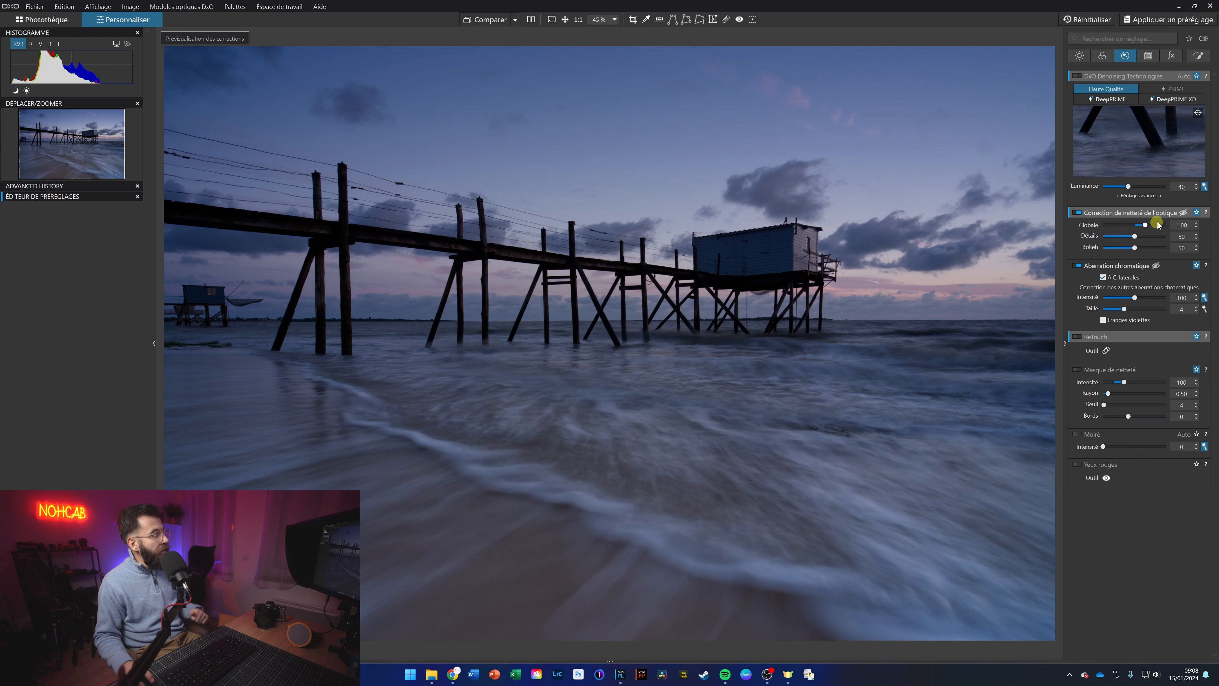
# Start the vertical-parallels perspective correction and place one guide roughly along a support post under the large fishing hut.
pyautogui.click(1148, 56)
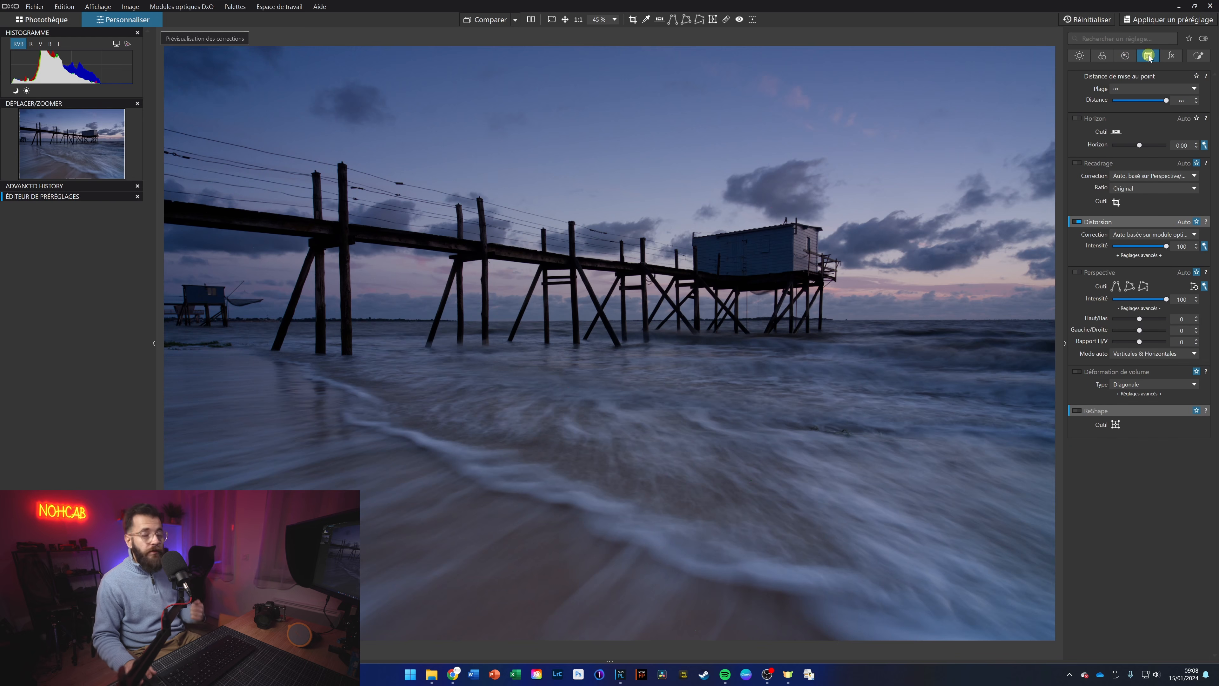
pyautogui.click(1114, 287)
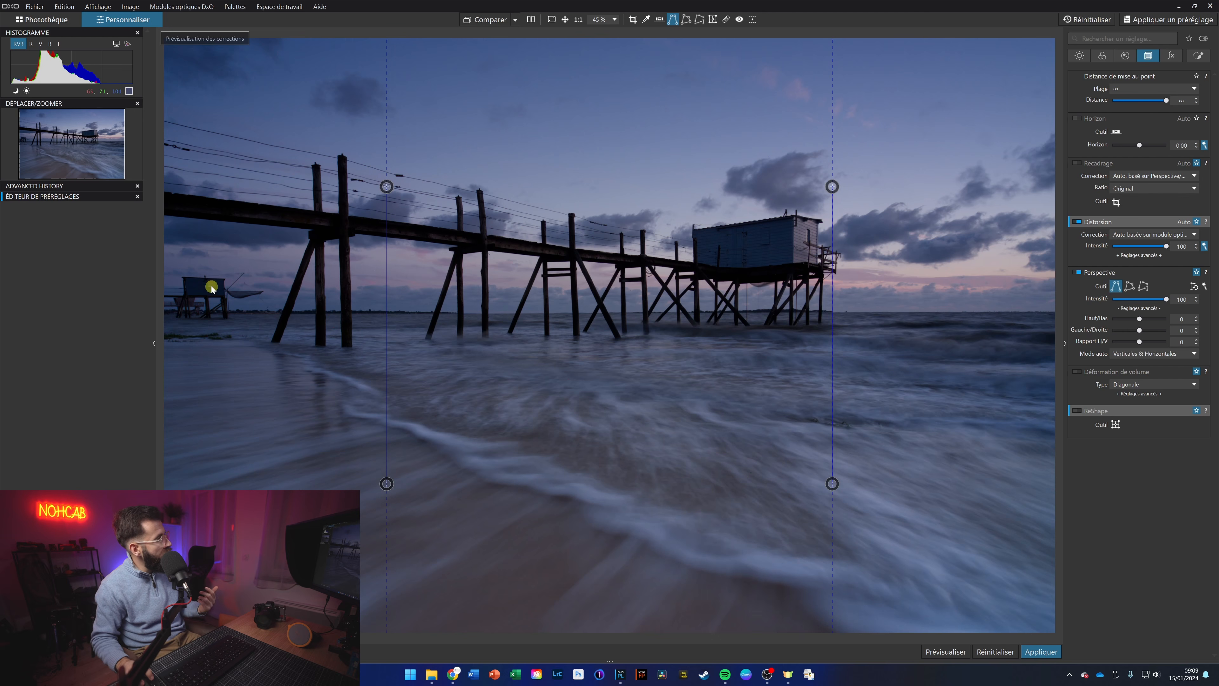
pyautogui.click(832, 188)
pyautogui.moveTo(833, 192); pyautogui.dragTo(810, 285)
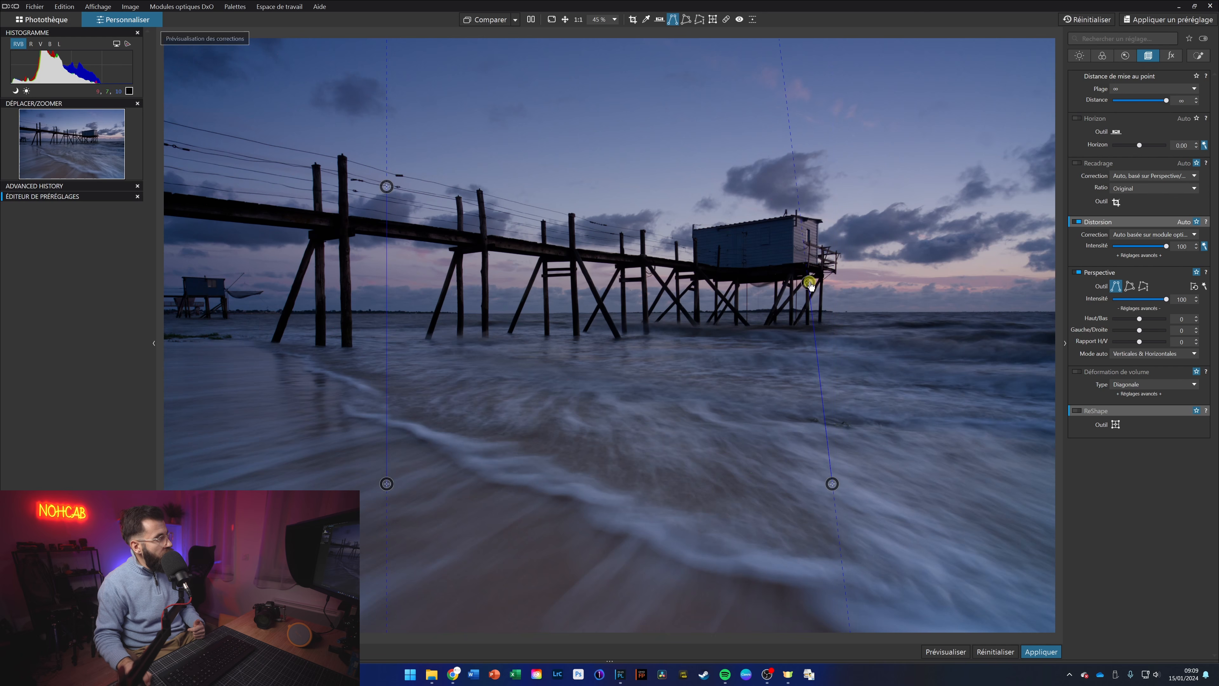
pyautogui.moveTo(832, 483); pyautogui.dragTo(814, 332)
# Refine both ends of the hut-side perspective guide so it follows the edge of the support post.
pyautogui.scroll(5, 809, 317)
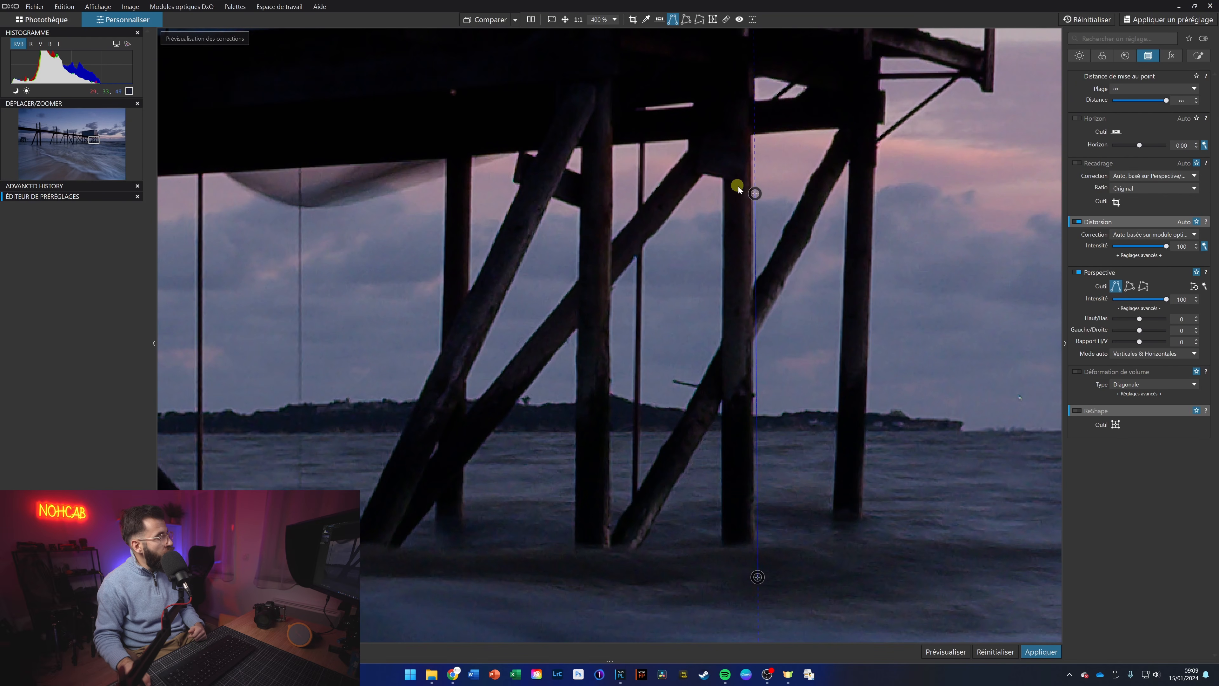
pyautogui.moveTo(755, 193); pyautogui.dragTo(751, 148)
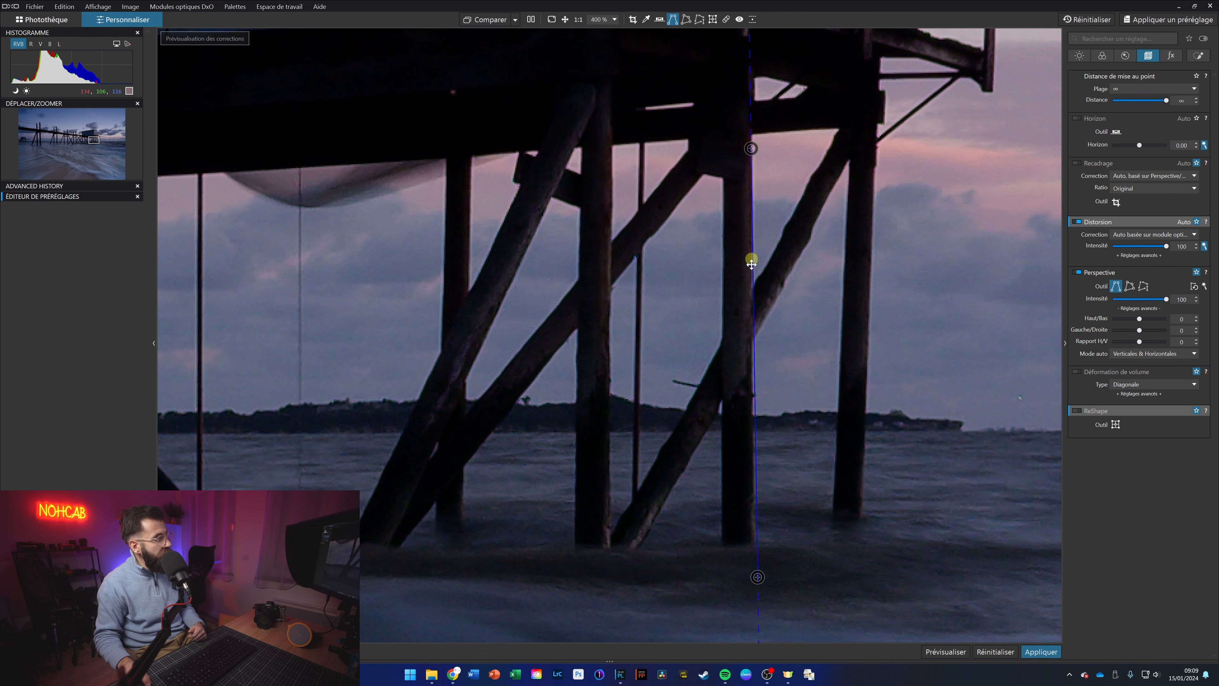
pyautogui.moveTo(757, 578); pyautogui.dragTo(753, 473)
pyautogui.scroll(-2, 763, 480)
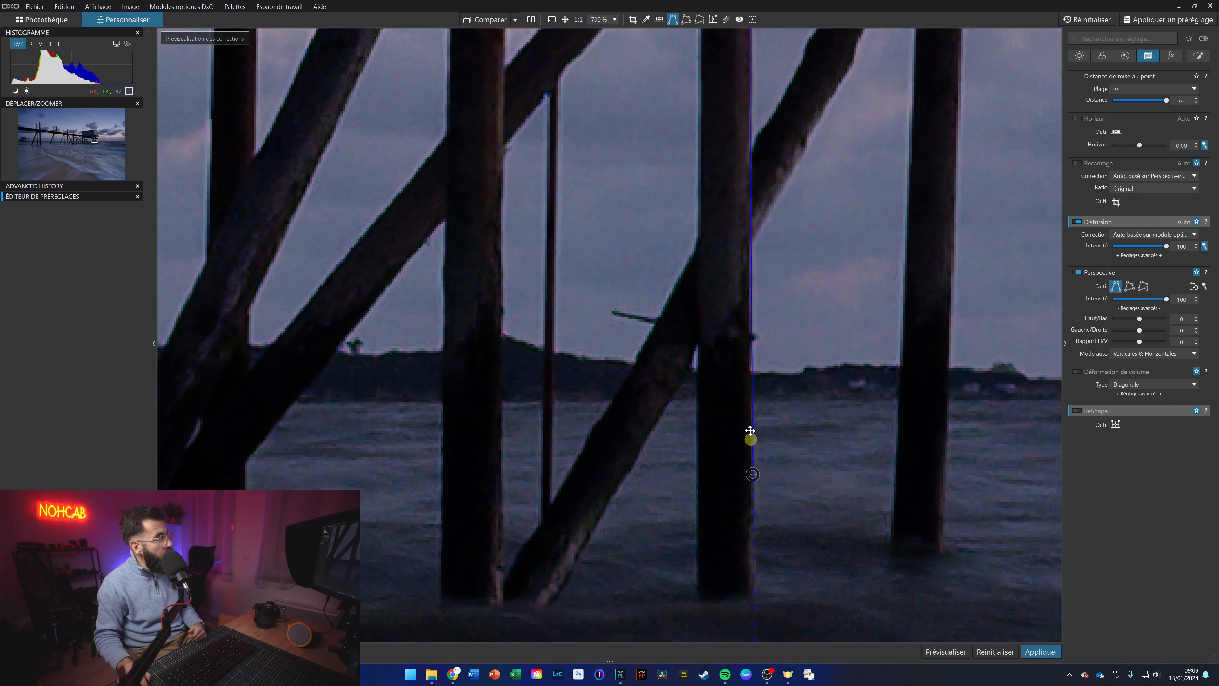
pyautogui.scroll(-2, 724, 340)
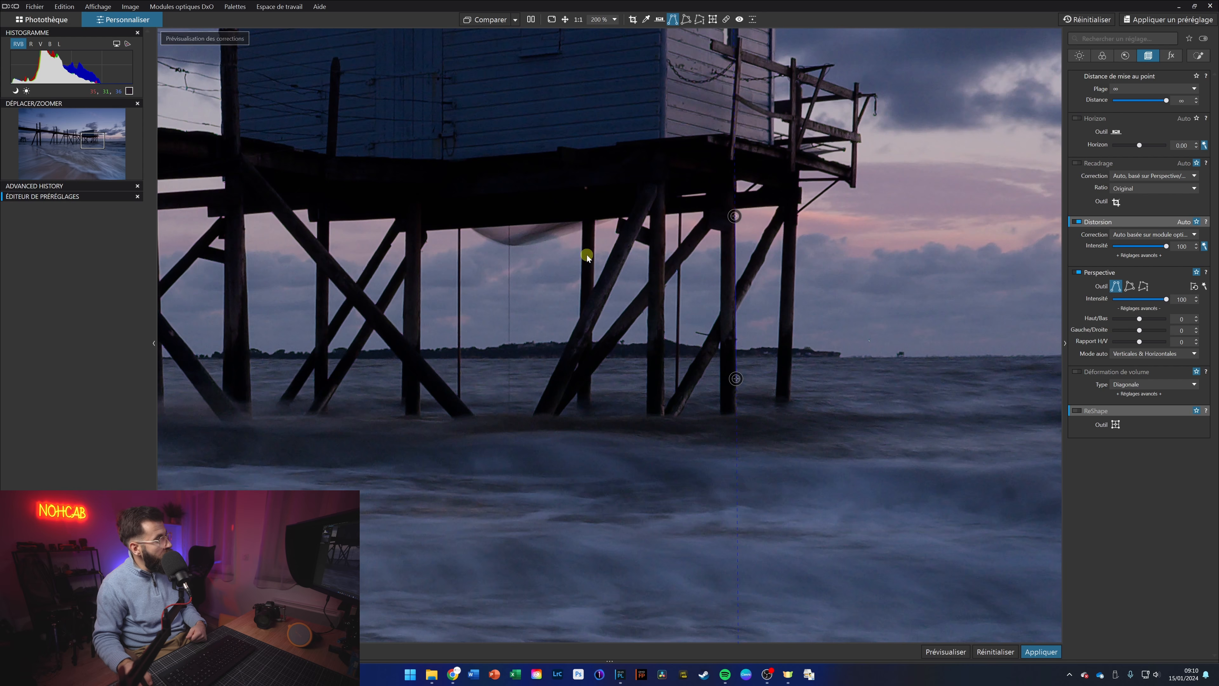
# Place the second vertical perspective guide roughly along the tall foreground pier post on the opposite side from the large hut.
pyautogui.hotkey('ctrl', '0')
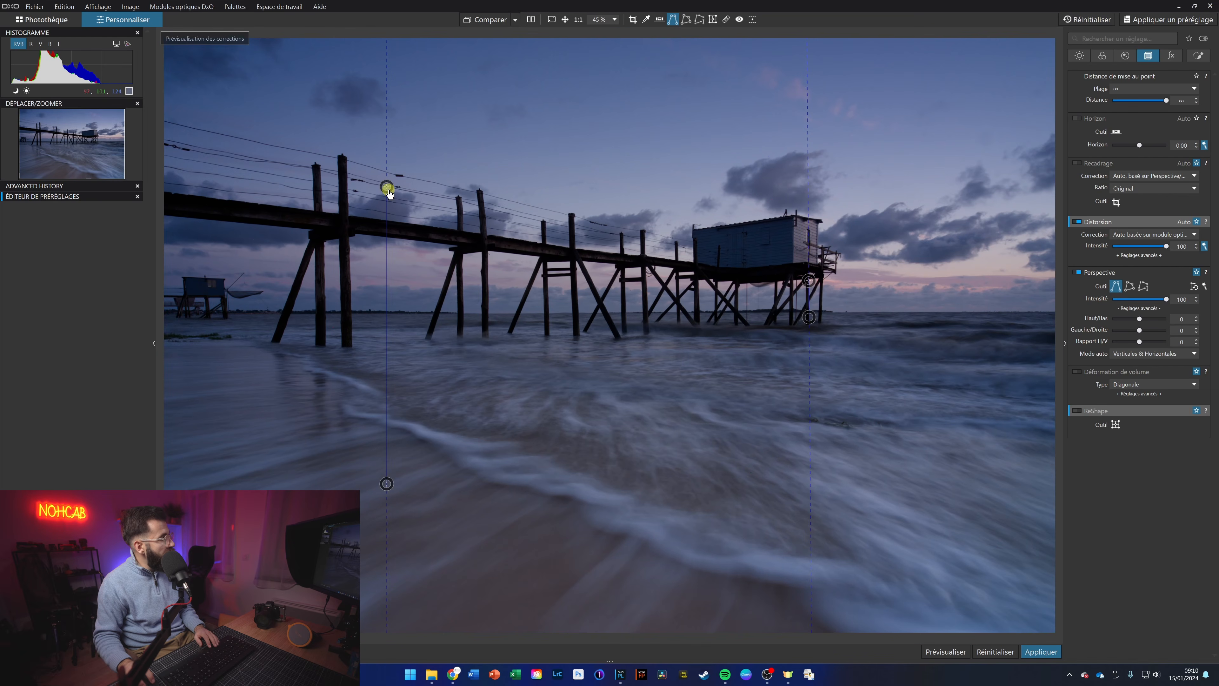
pyautogui.moveTo(389, 193); pyautogui.dragTo(353, 250)
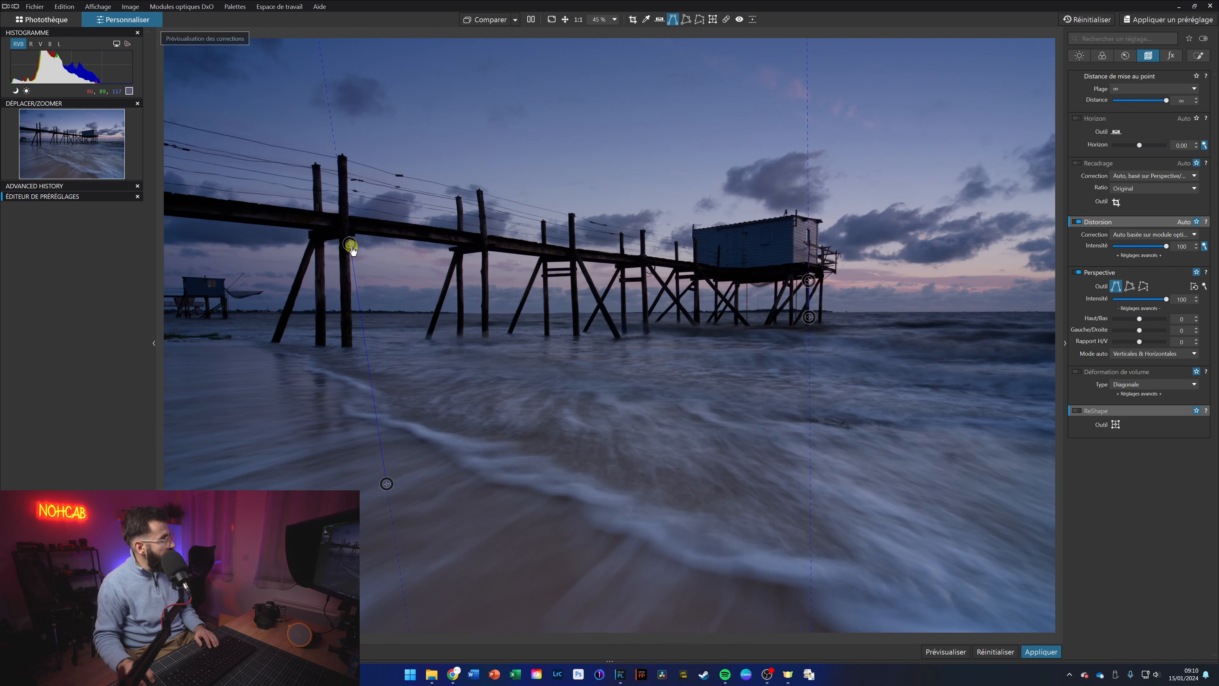
pyautogui.moveTo(384, 482); pyautogui.dragTo(351, 331)
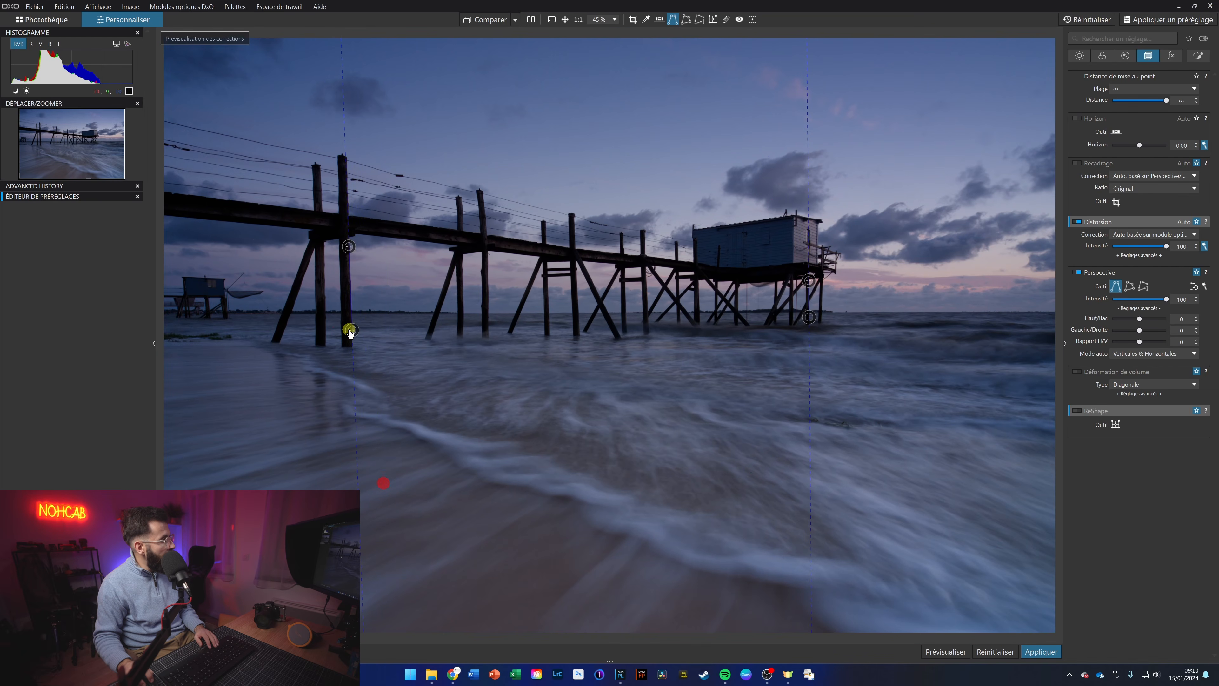
# Refine both ends of the pier-side perspective guide so it follows the post's edge, and apply the vertical perspective correction.
pyautogui.scroll(4, 352, 288)
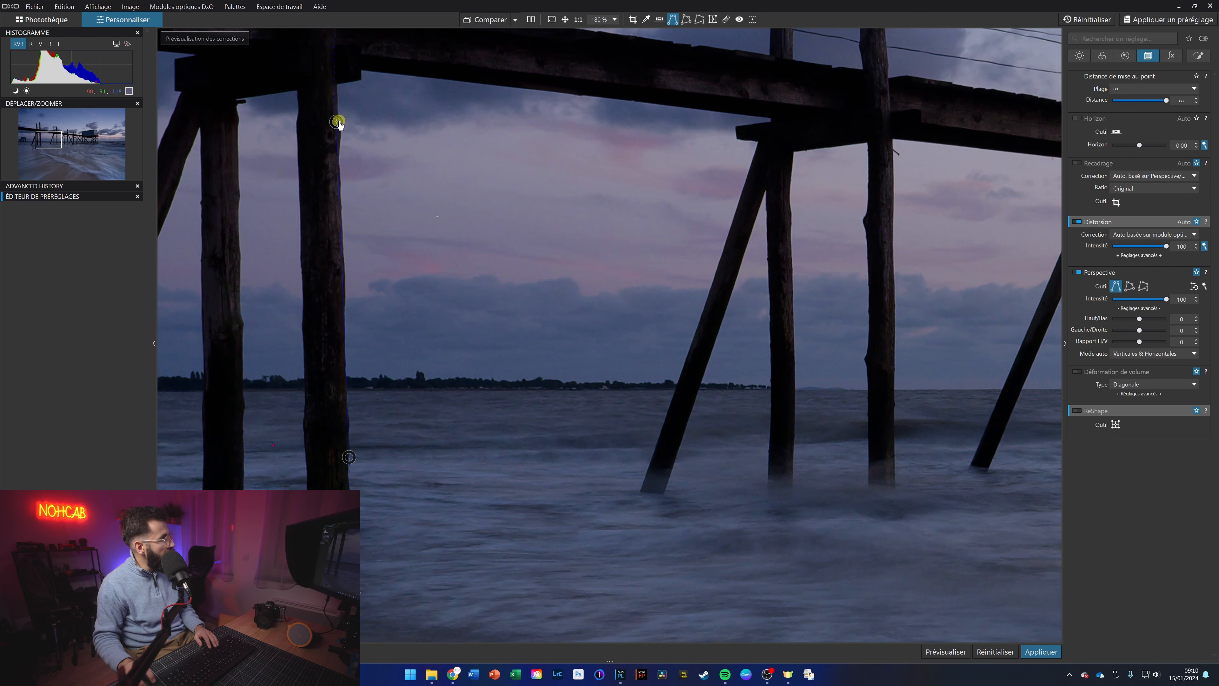
pyautogui.moveTo(338, 124)
pyautogui.mouseDown()
pyautogui.moveTo(337, 104)
pyautogui.moveTo(341, 118)
pyautogui.mouseUp()
pyautogui.scroll(3, 331, 103)
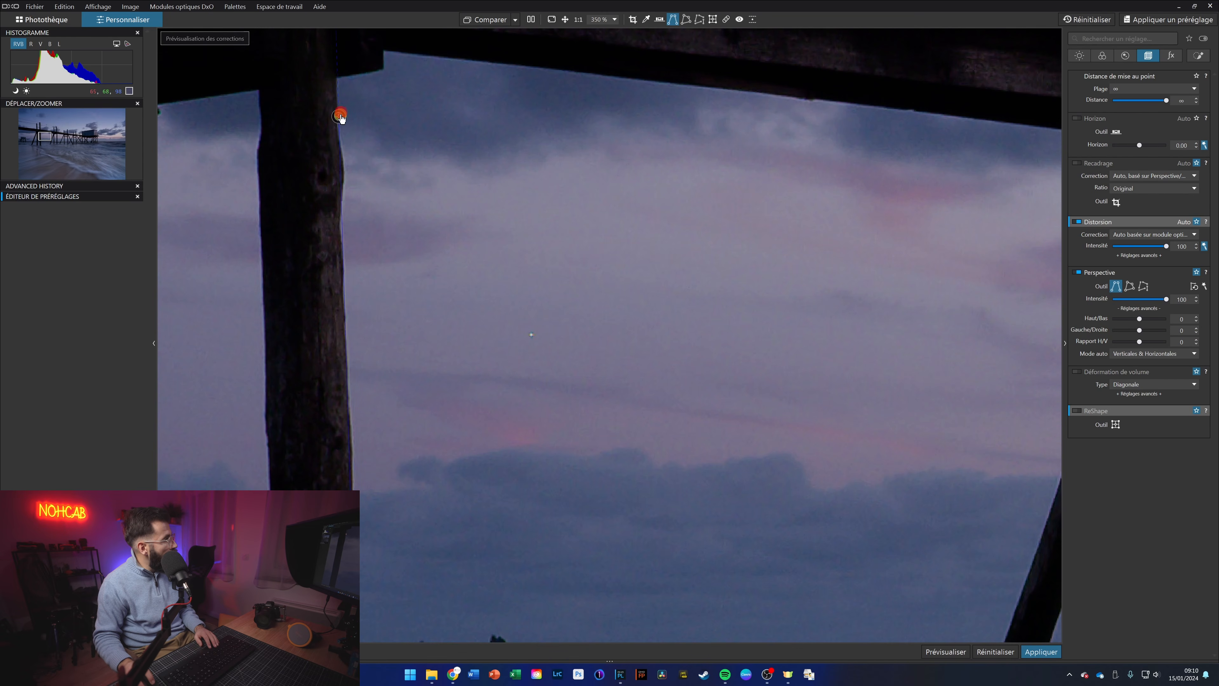
pyautogui.scroll(-3, 379, 398)
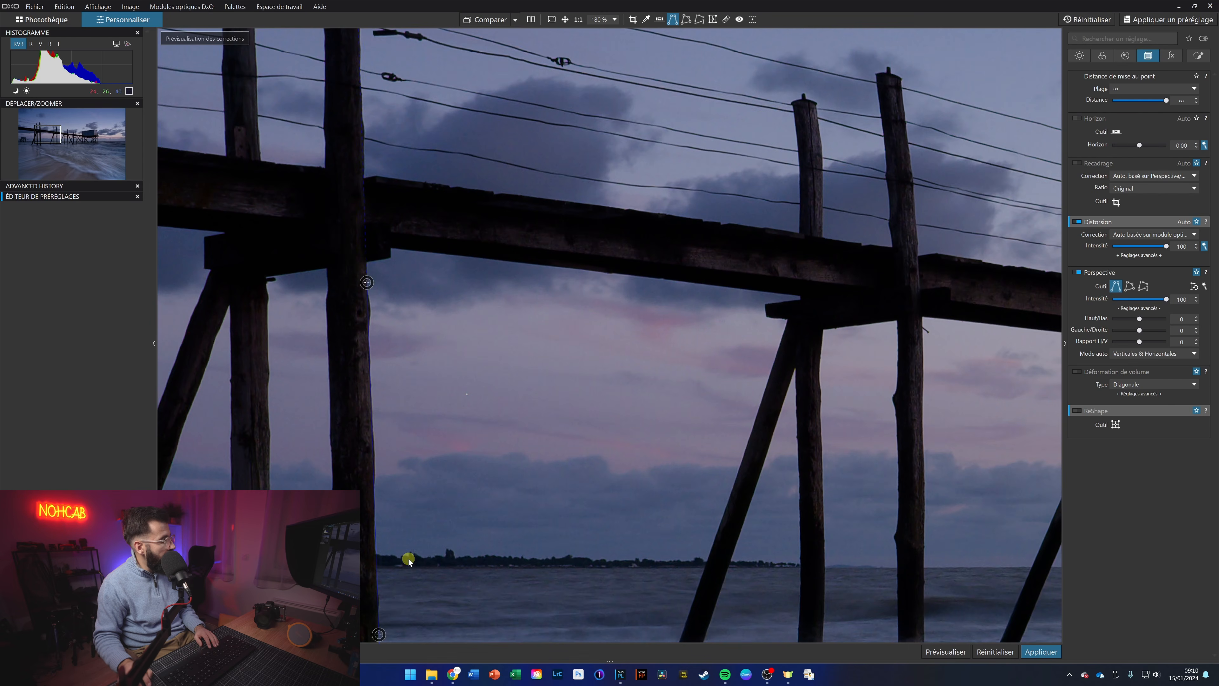
pyautogui.moveTo(396, 587); pyautogui.dragTo(416, 354)
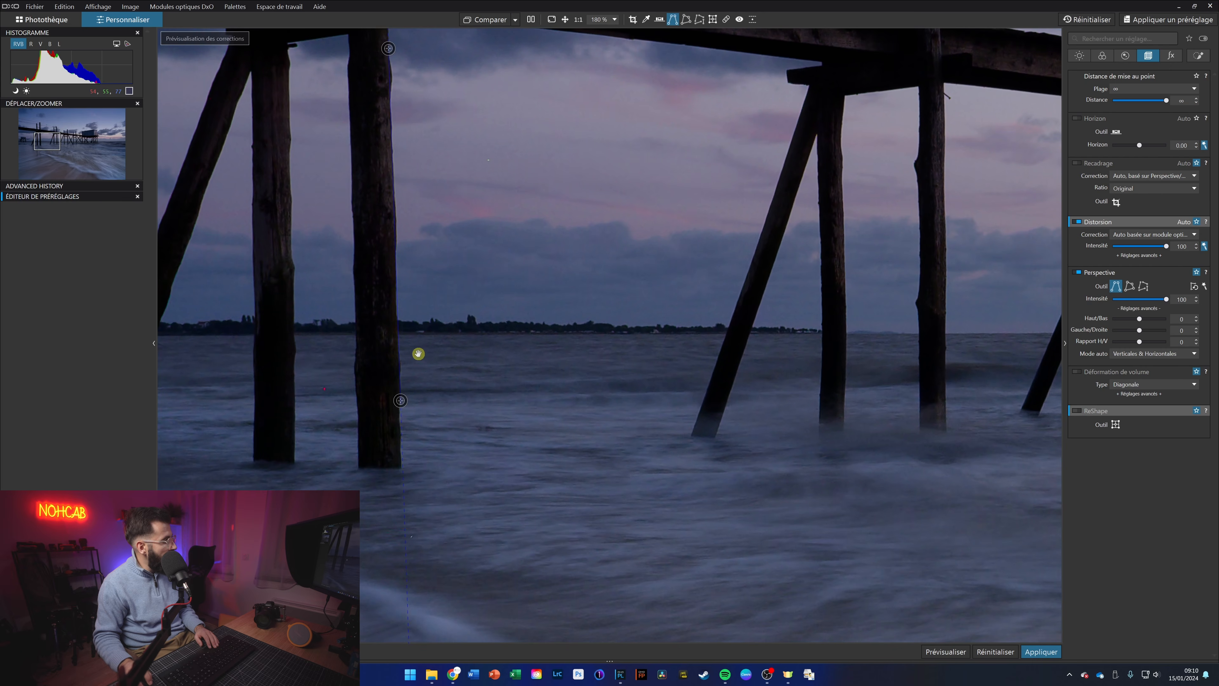
pyautogui.scroll(3, 406, 424)
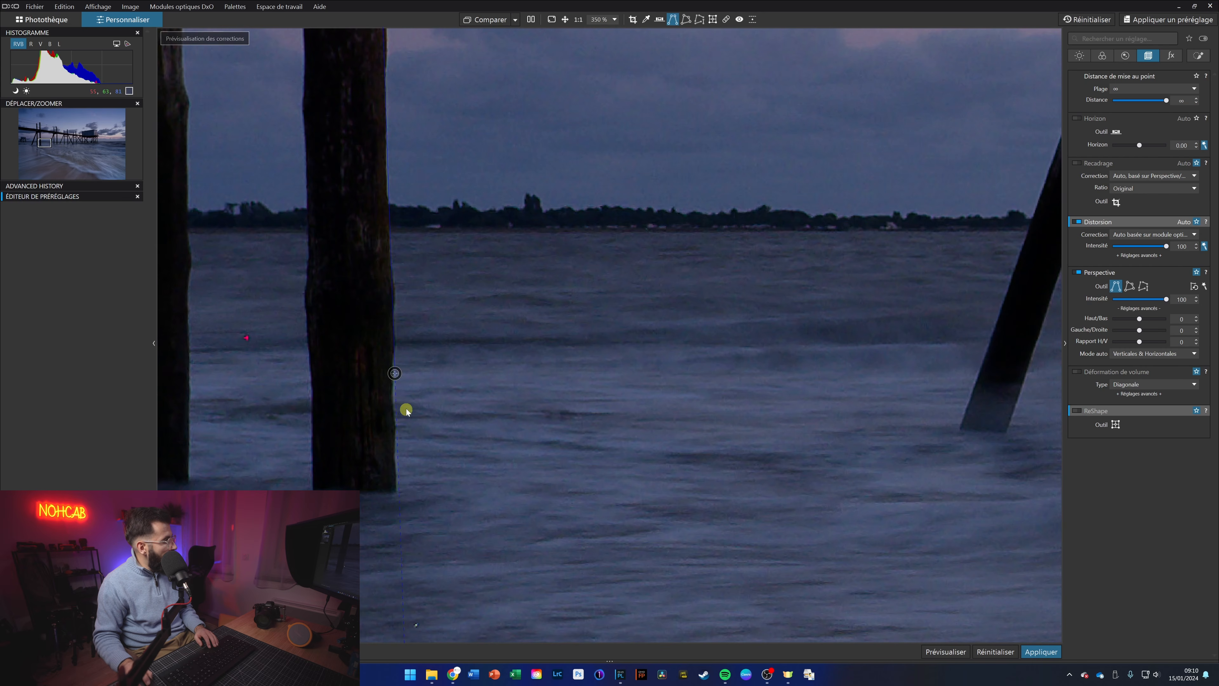
pyautogui.moveTo(394, 374); pyautogui.dragTo(391, 407)
pyautogui.scroll(-10, 499, 480)
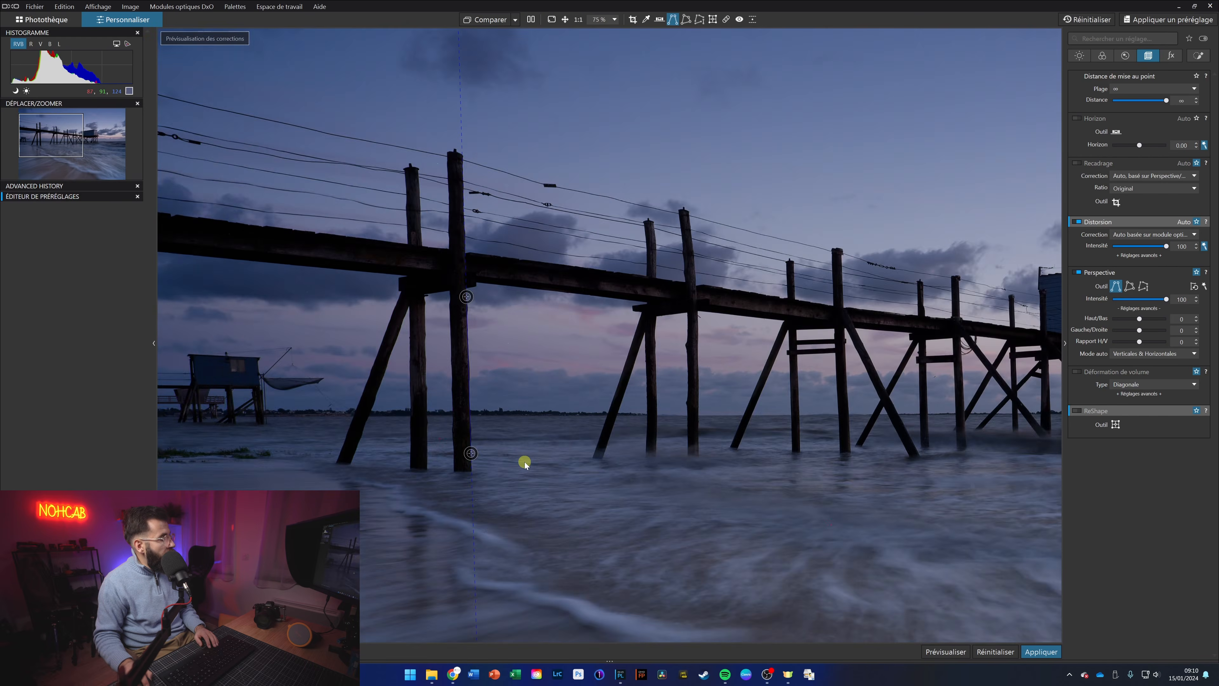
pyautogui.scroll(-1, 524, 464)
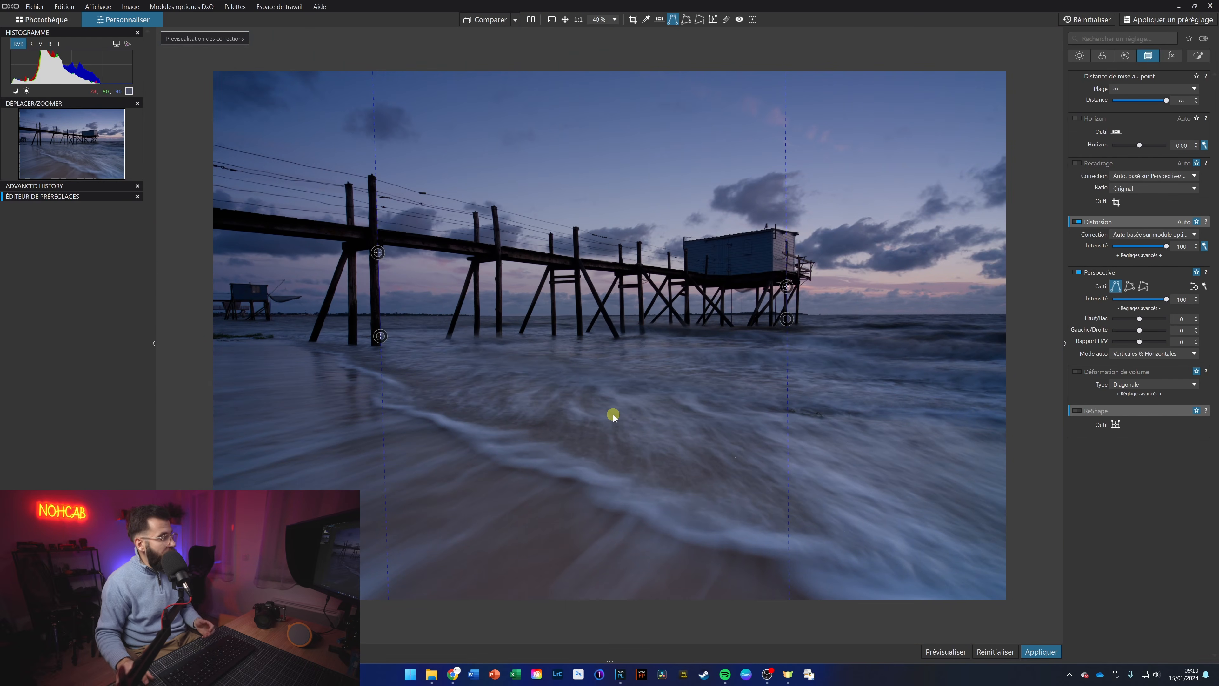
pyautogui.click(1041, 651)
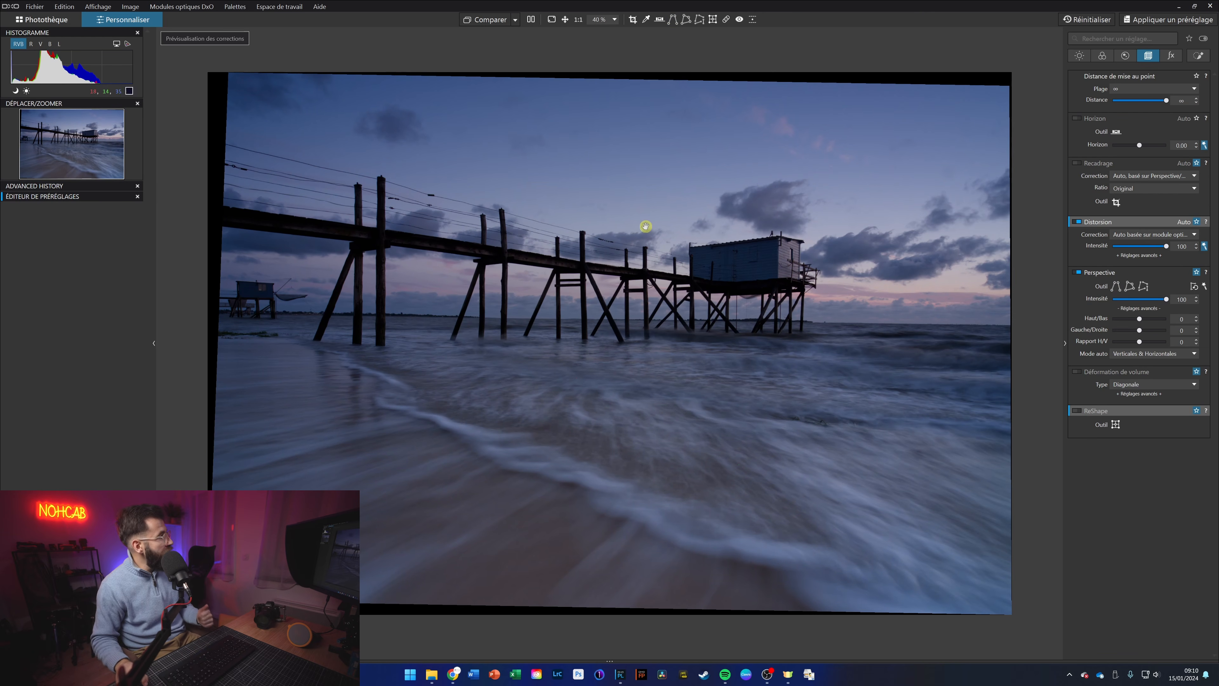
# Compare the perspective-corrected seascape with its reference version, switching back and forth several times.
pyautogui.click(478, 20)
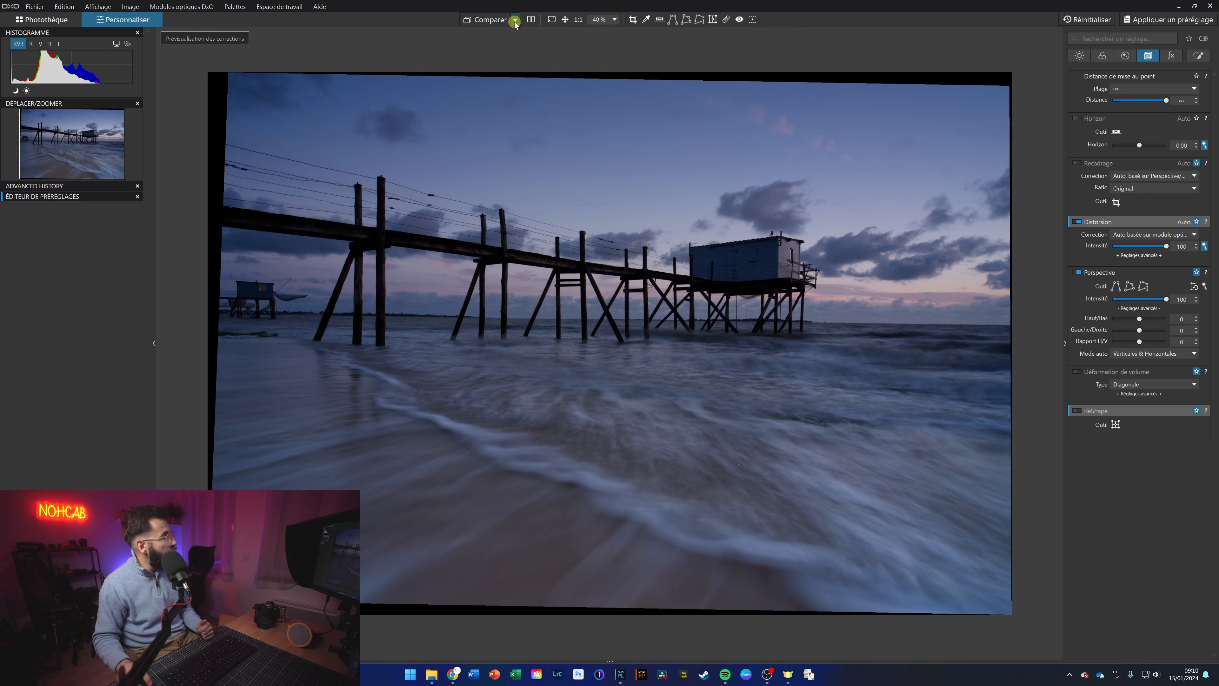
pyautogui.click(514, 20)
pyautogui.click(545, 46)
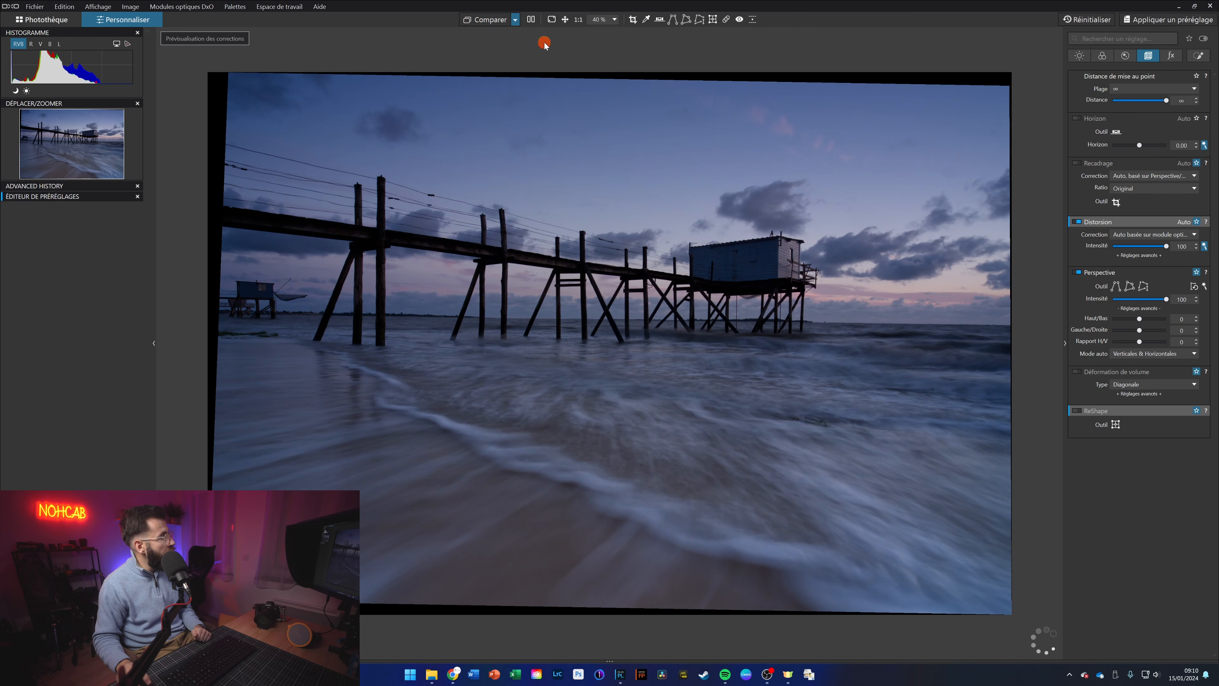
pyautogui.click(494, 21)
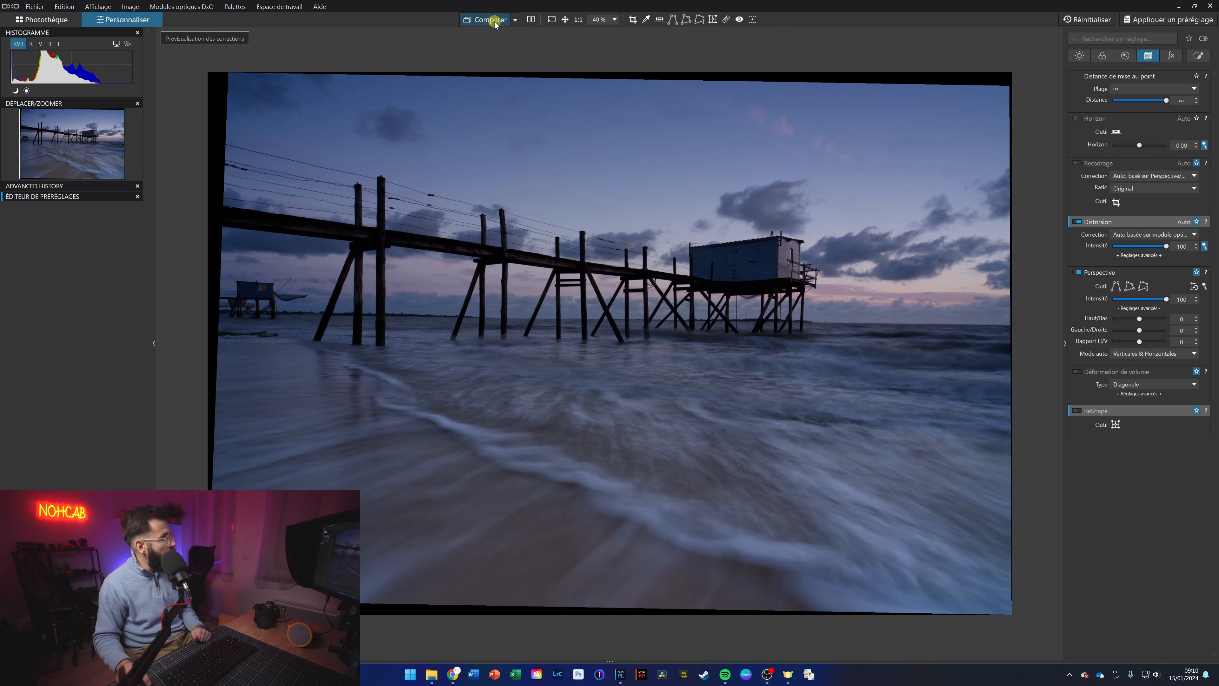
pyautogui.click(494, 21)
pyautogui.click(495, 21)
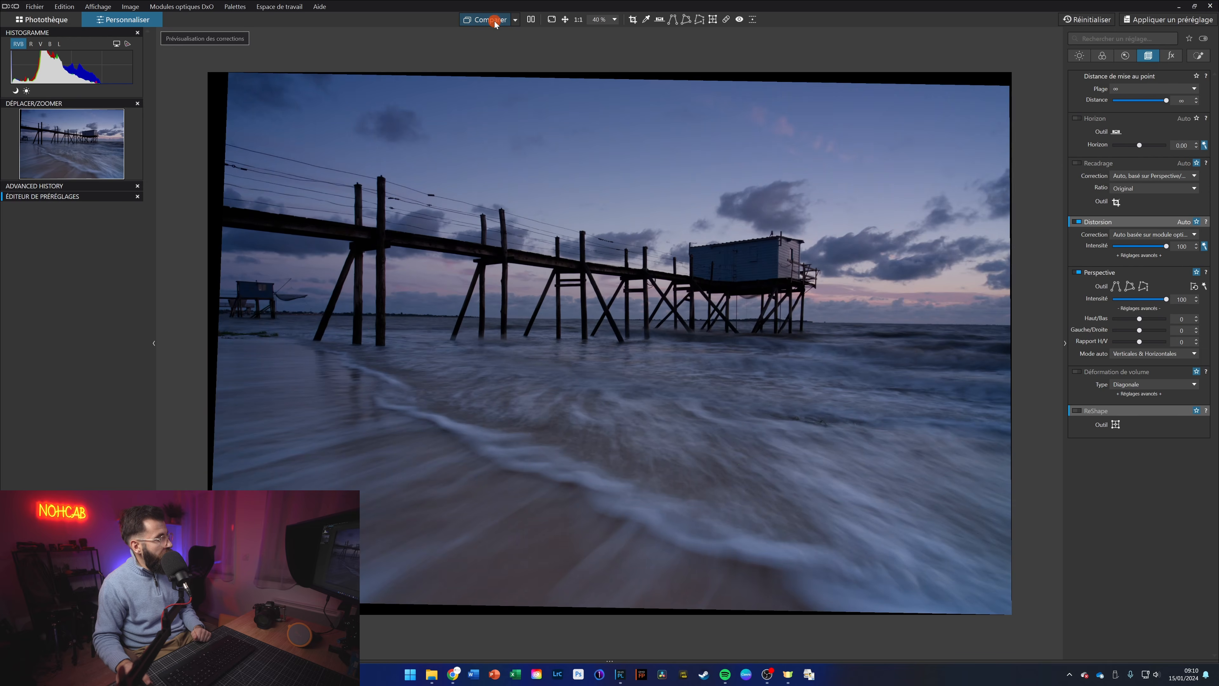
pyautogui.click(494, 21)
pyautogui.click(494, 22)
pyautogui.click(494, 21)
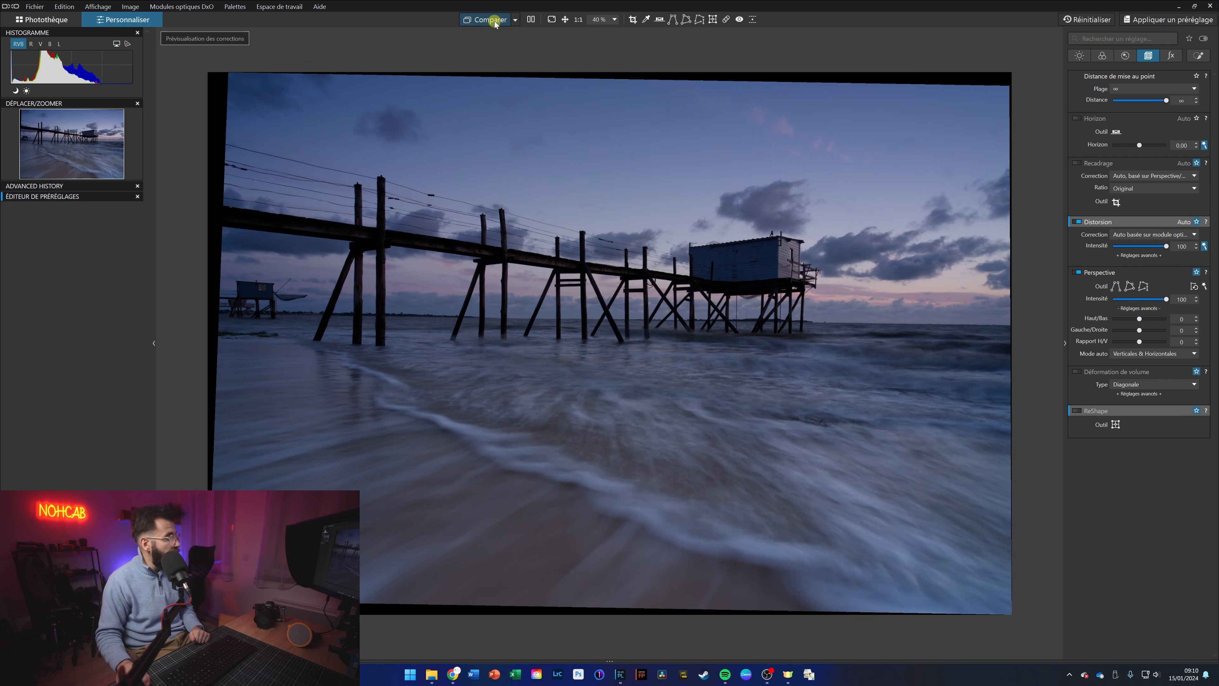
pyautogui.click(494, 21)
pyautogui.click(494, 21)
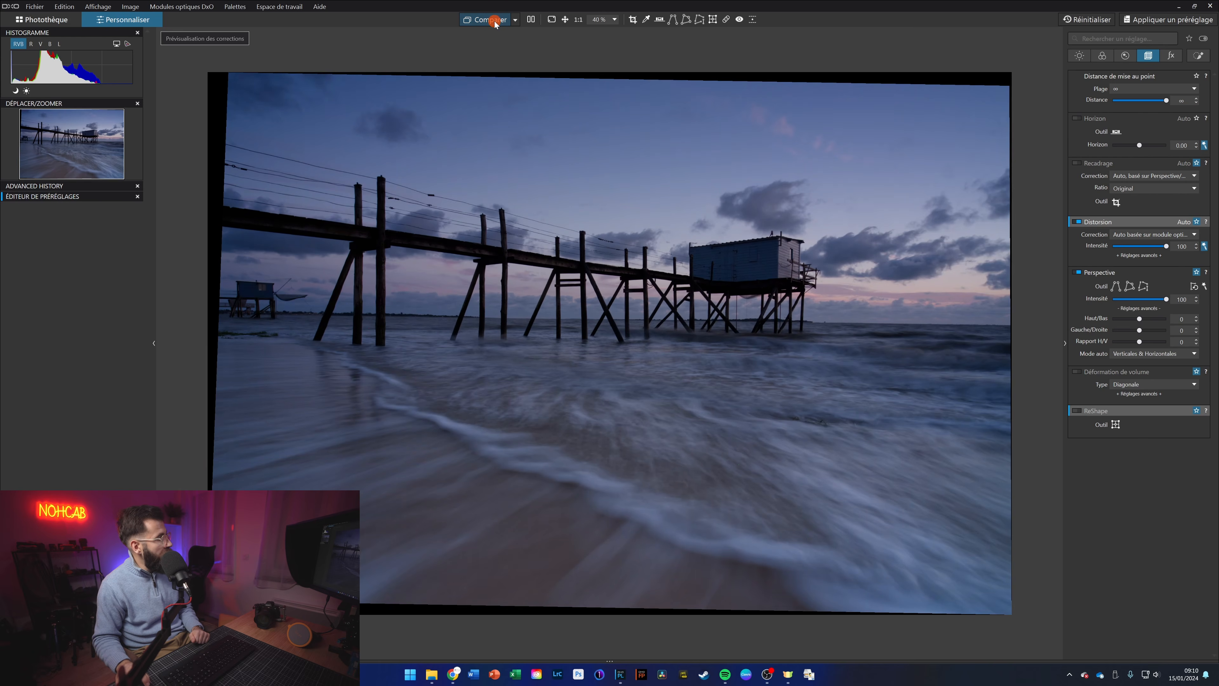
pyautogui.click(494, 21)
pyautogui.click(494, 21)
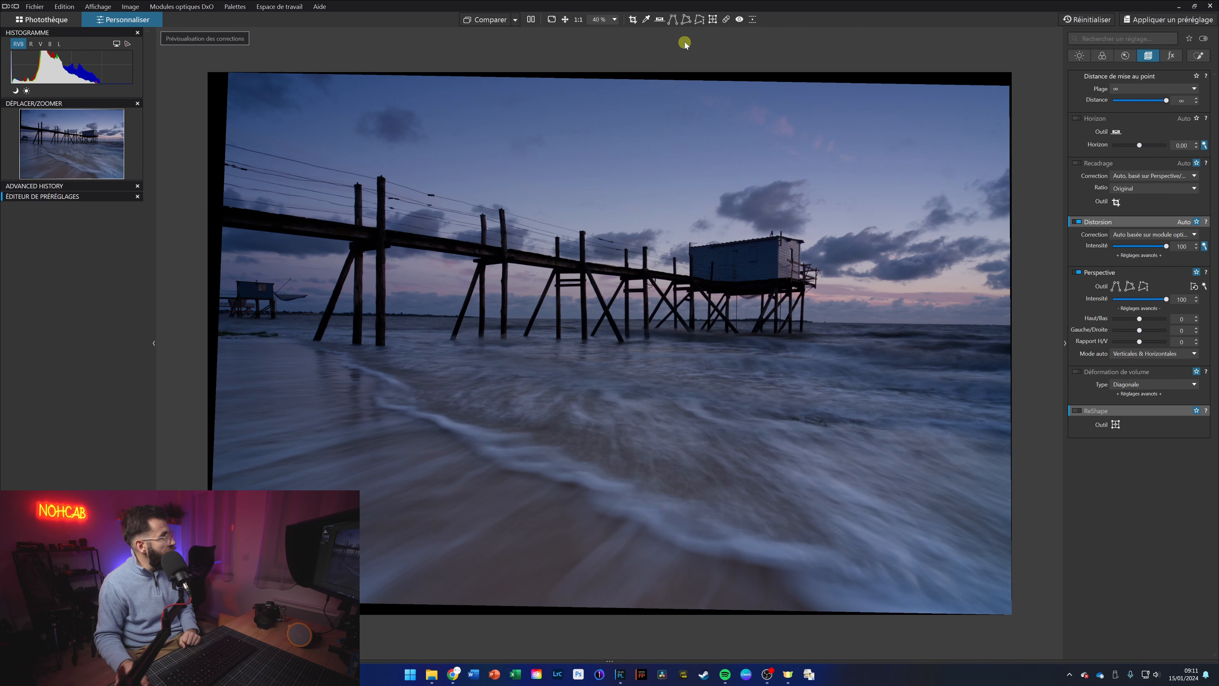
# Crop the black borders out of the photo with the ratio set to Sans contrainte.
pyautogui.click(633, 20)
pyautogui.click(249, 650)
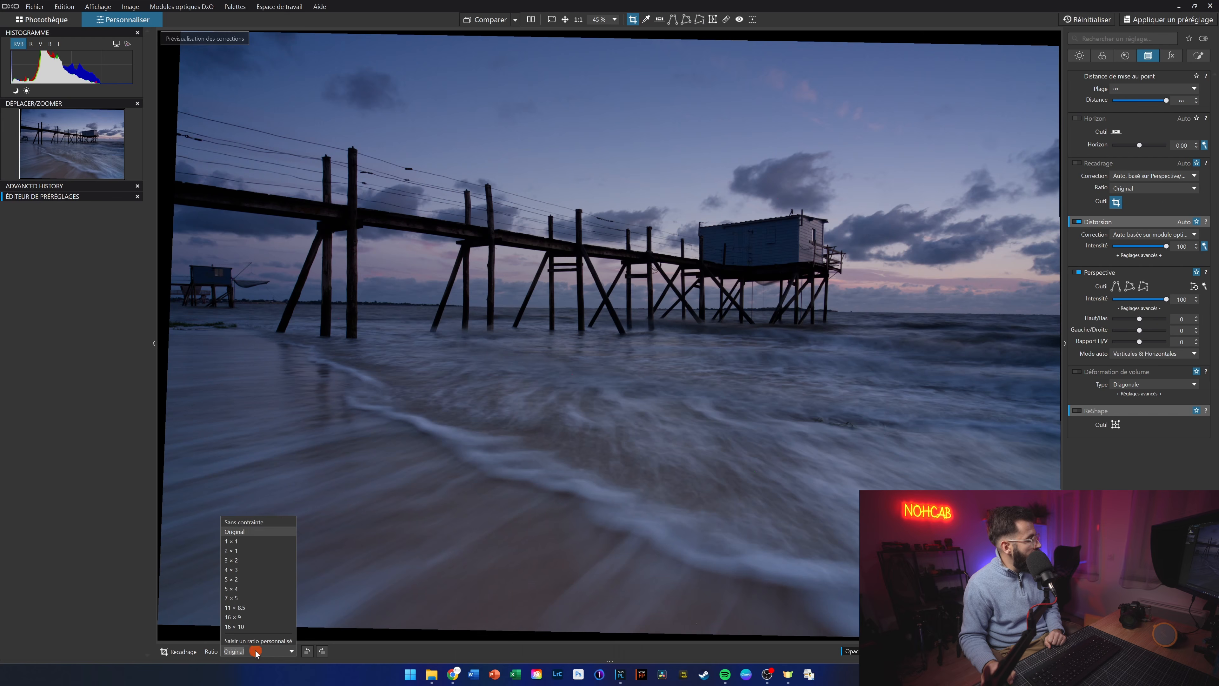
pyautogui.click(263, 523)
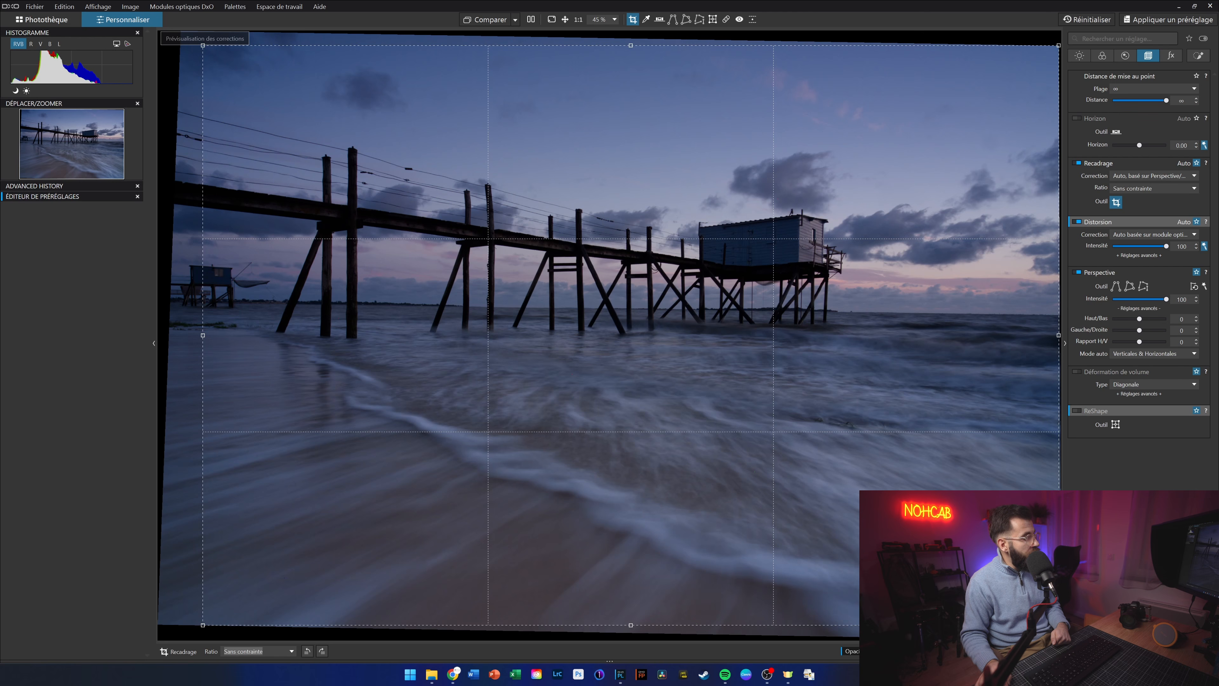
pyautogui.click(1039, 651)
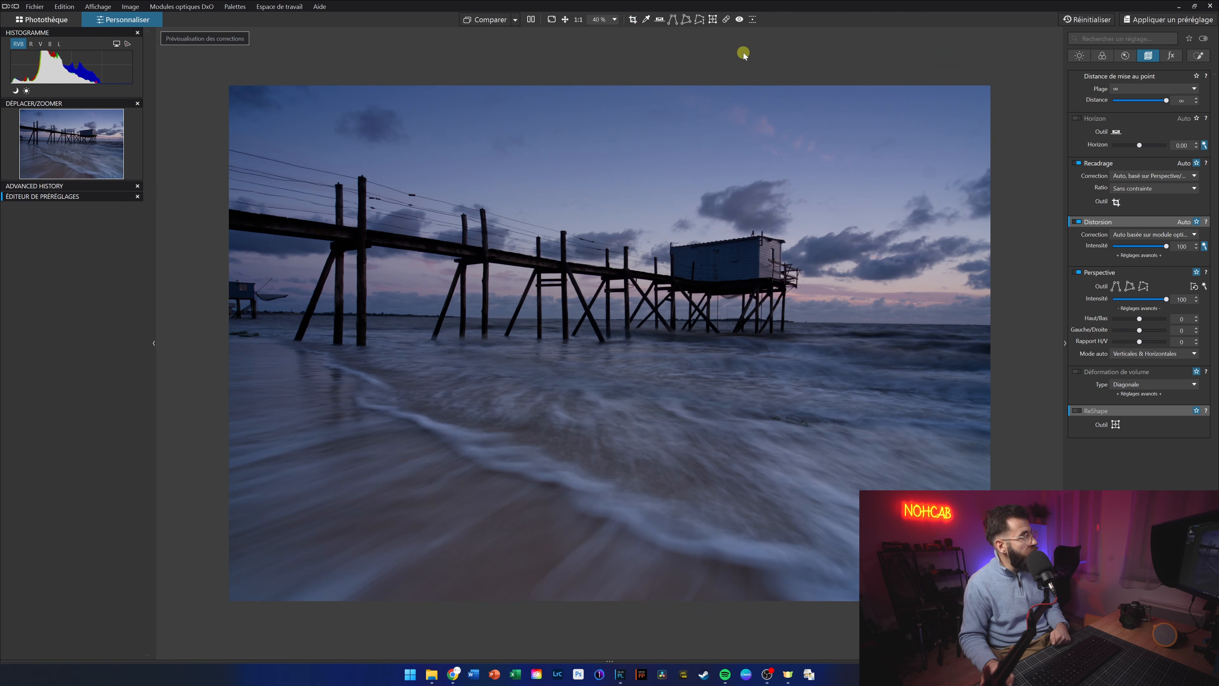
# Start the horizon correction, place its guide along the sea horizon and refine the end in the open sea beyond the large hut.
pyautogui.click(658, 19)
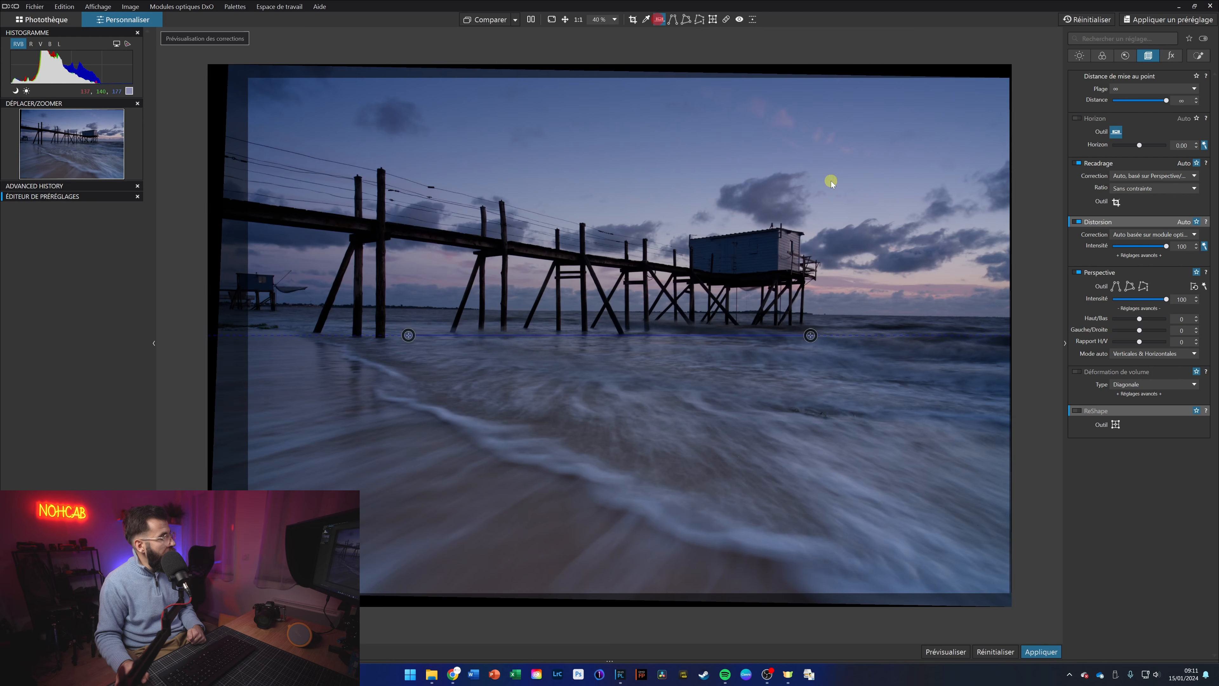
pyautogui.moveTo(810, 335); pyautogui.dragTo(978, 316)
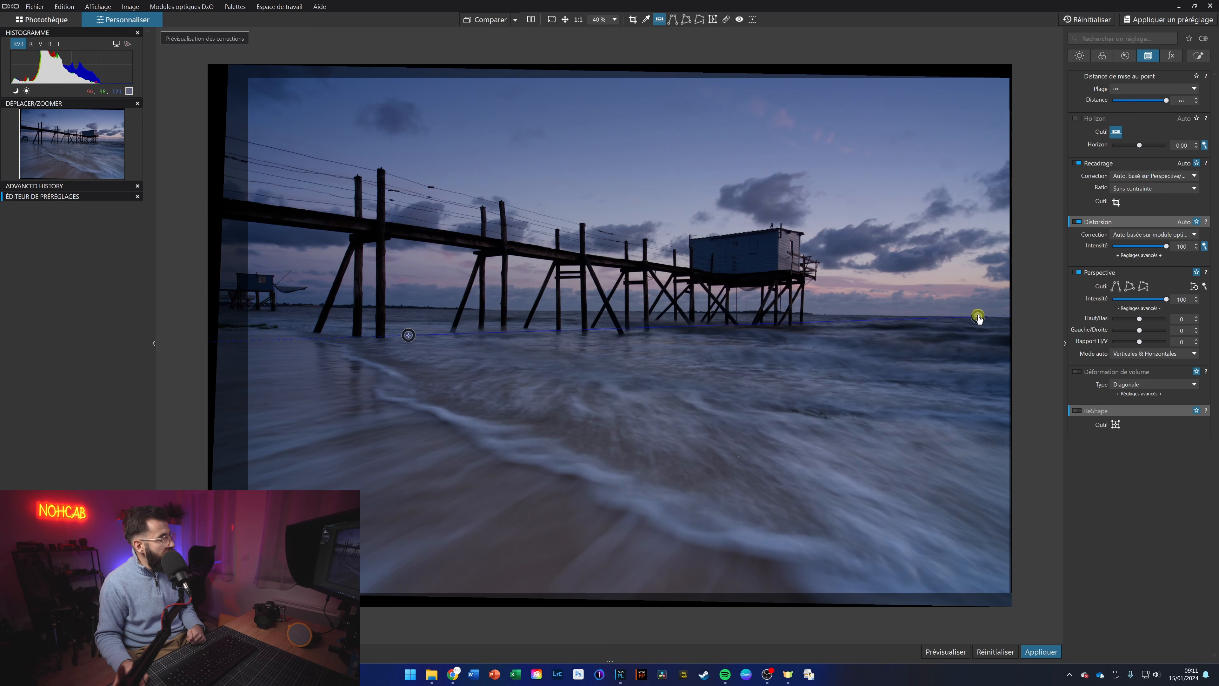
pyautogui.moveTo(408, 335); pyautogui.dragTo(517, 310)
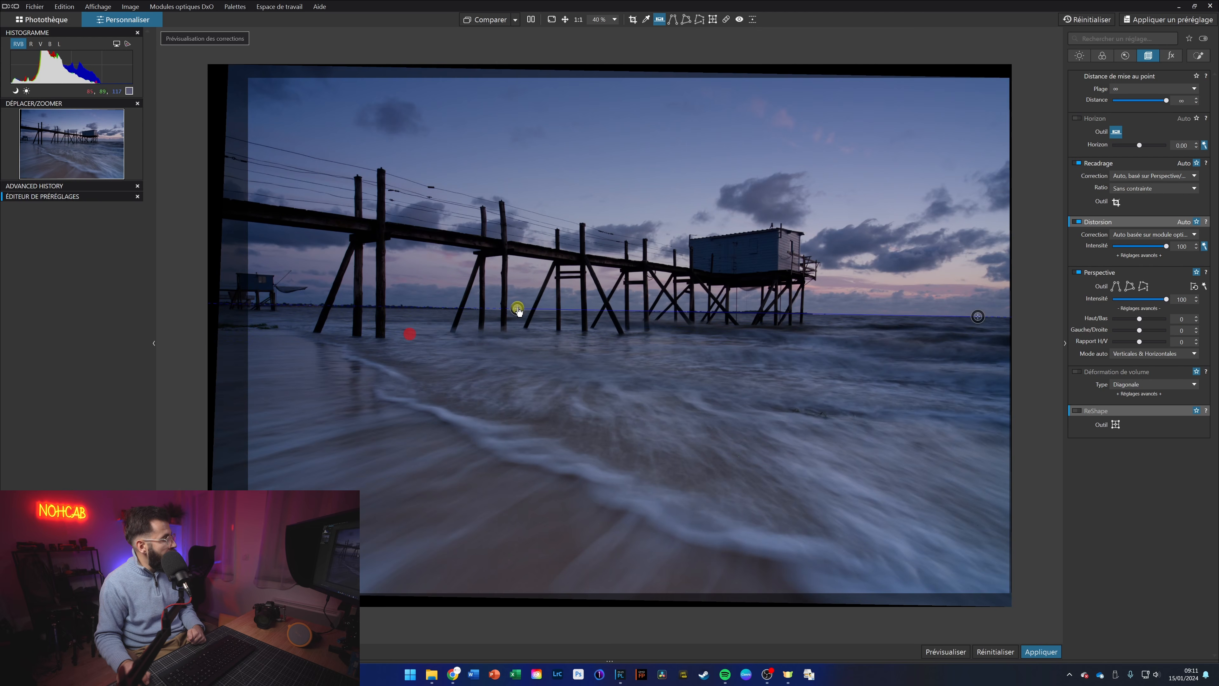
pyautogui.scroll(5, 990, 305)
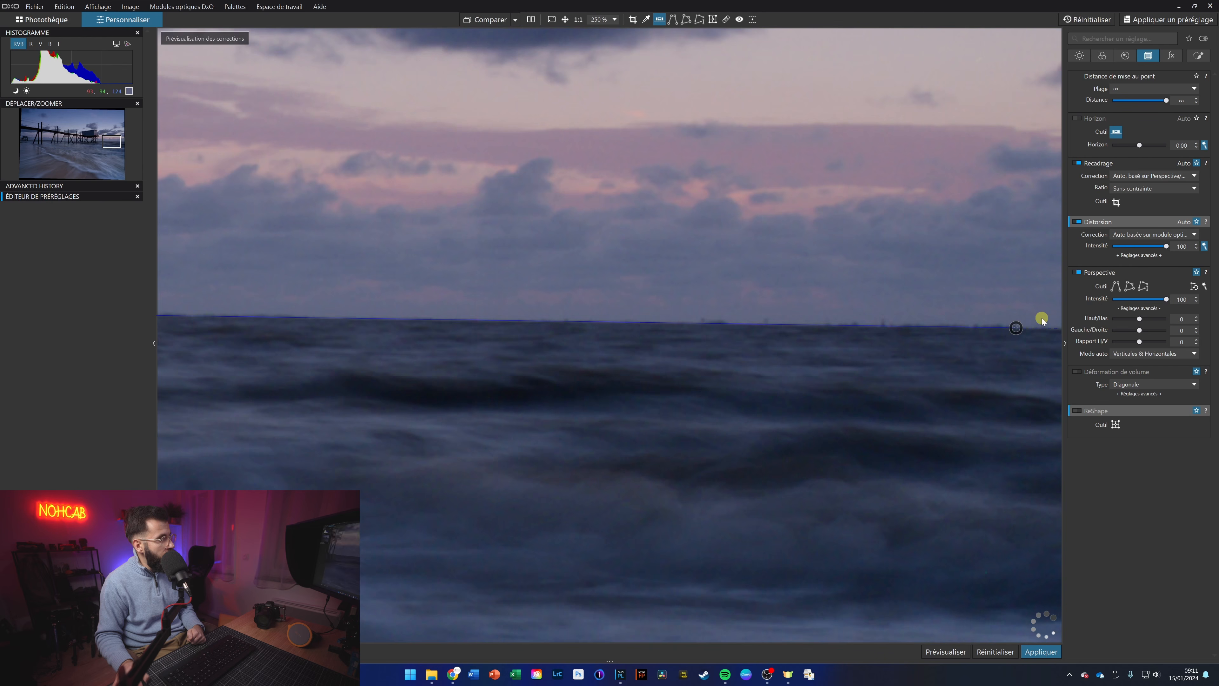
pyautogui.moveTo(1015, 327); pyautogui.dragTo(1025, 332)
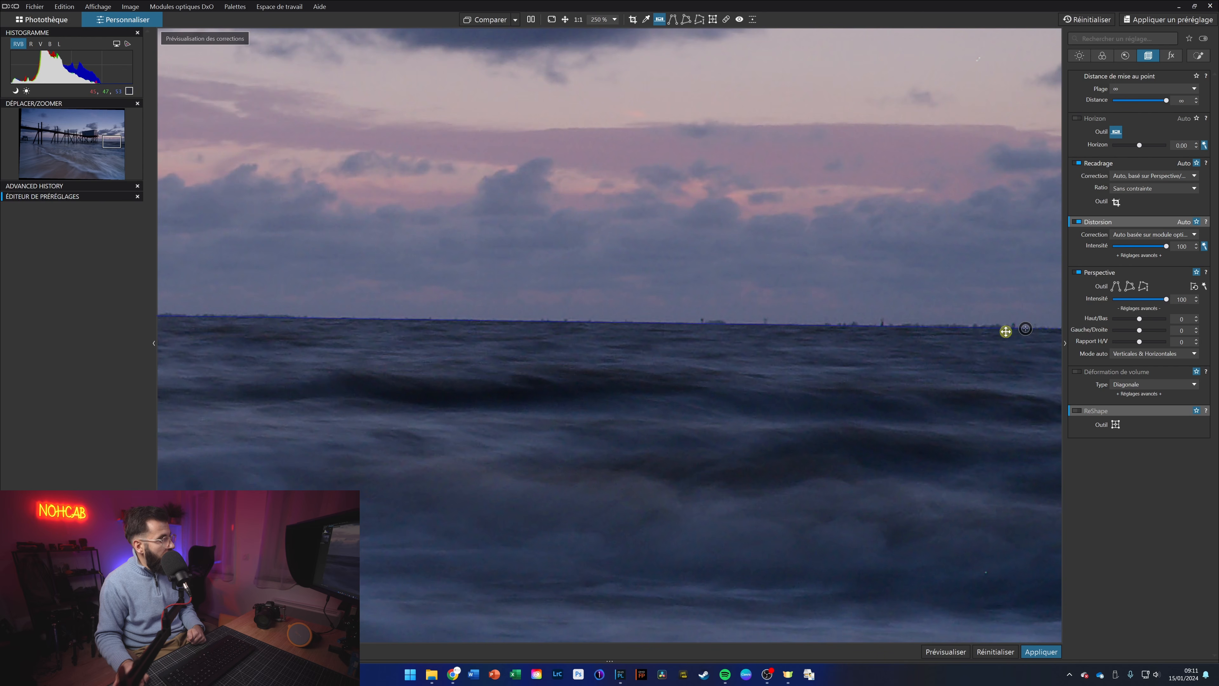
# Check the guide along the whole horizon, refine its end between the pier posts, and apply the horizon correction.
pyautogui.moveTo(225, 366); pyautogui.dragTo(892, 348)
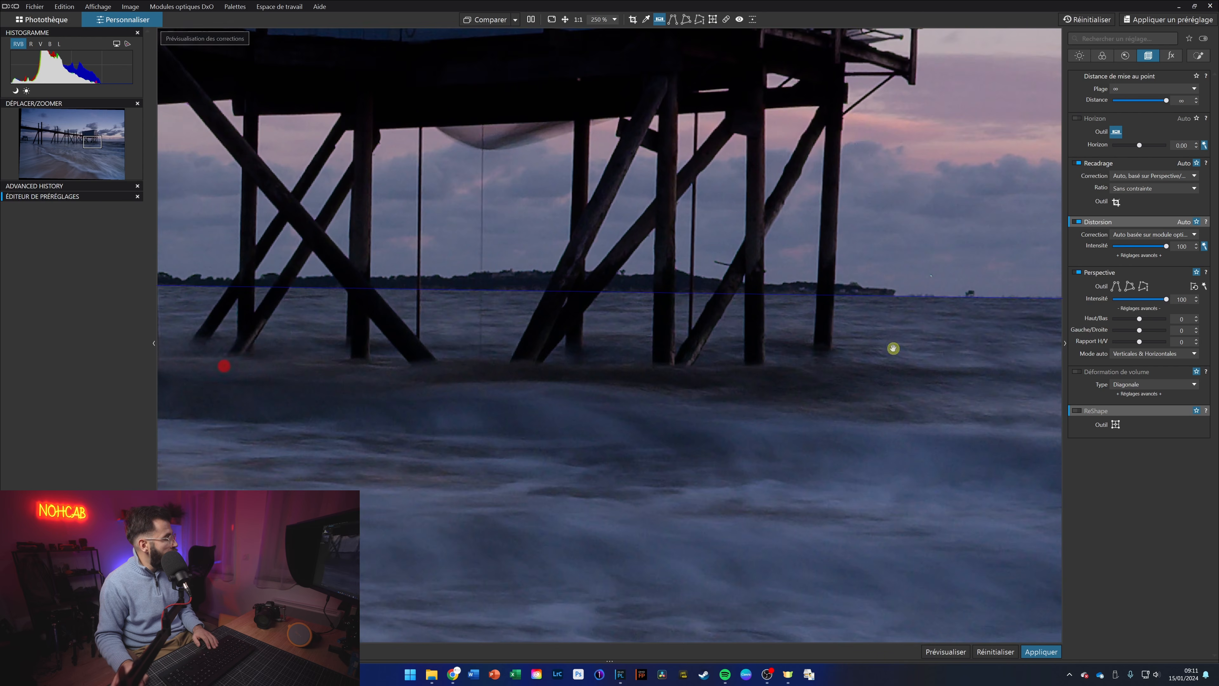
pyautogui.moveTo(256, 350); pyautogui.dragTo(1012, 356)
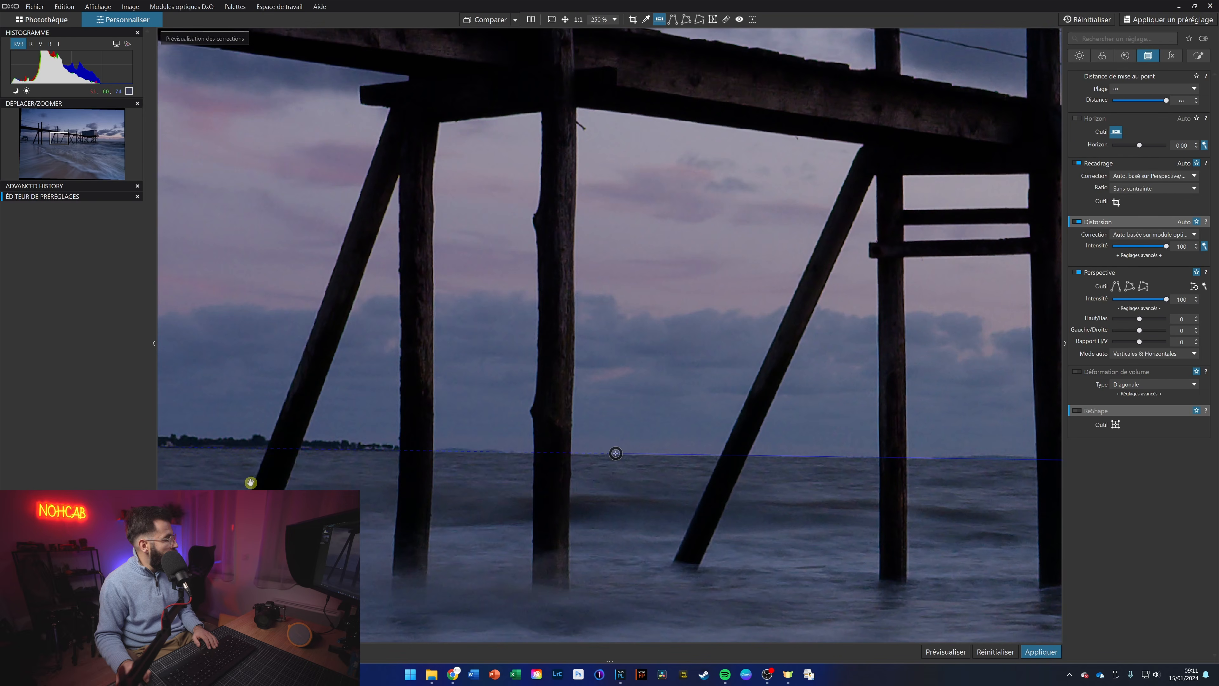
pyautogui.moveTo(251, 483); pyautogui.dragTo(1008, 380)
pyautogui.moveTo(244, 398); pyautogui.dragTo(911, 373)
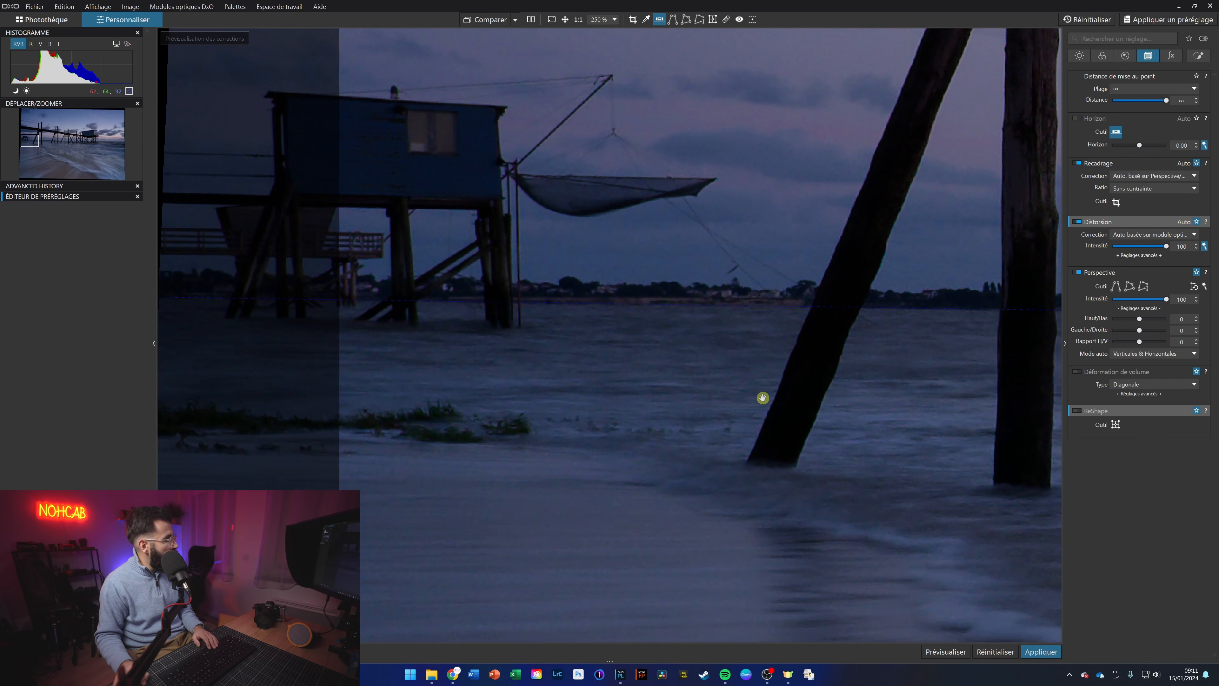
pyautogui.moveTo(798, 397); pyautogui.dragTo(292, 395)
pyautogui.moveTo(877, 392); pyautogui.dragTo(689, 390)
pyautogui.moveTo(945, 397); pyautogui.dragTo(502, 379)
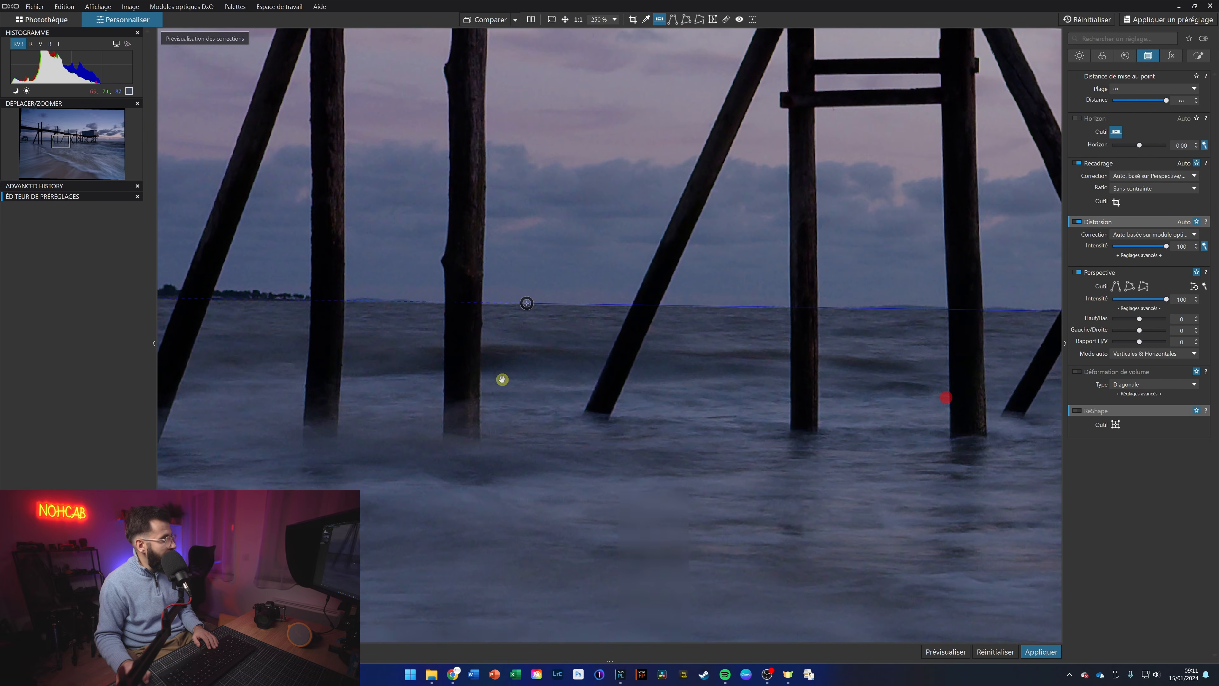
pyautogui.moveTo(526, 304); pyautogui.dragTo(544, 305)
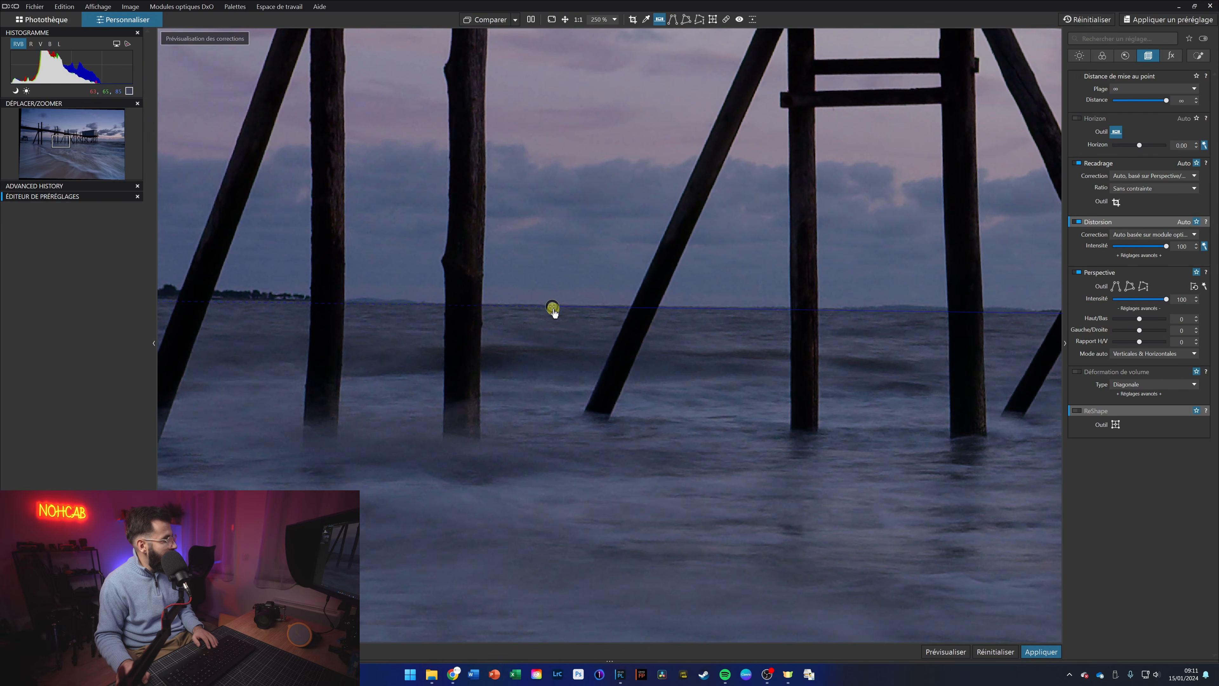
pyautogui.click(1040, 652)
pyautogui.scroll(-3, 787, 442)
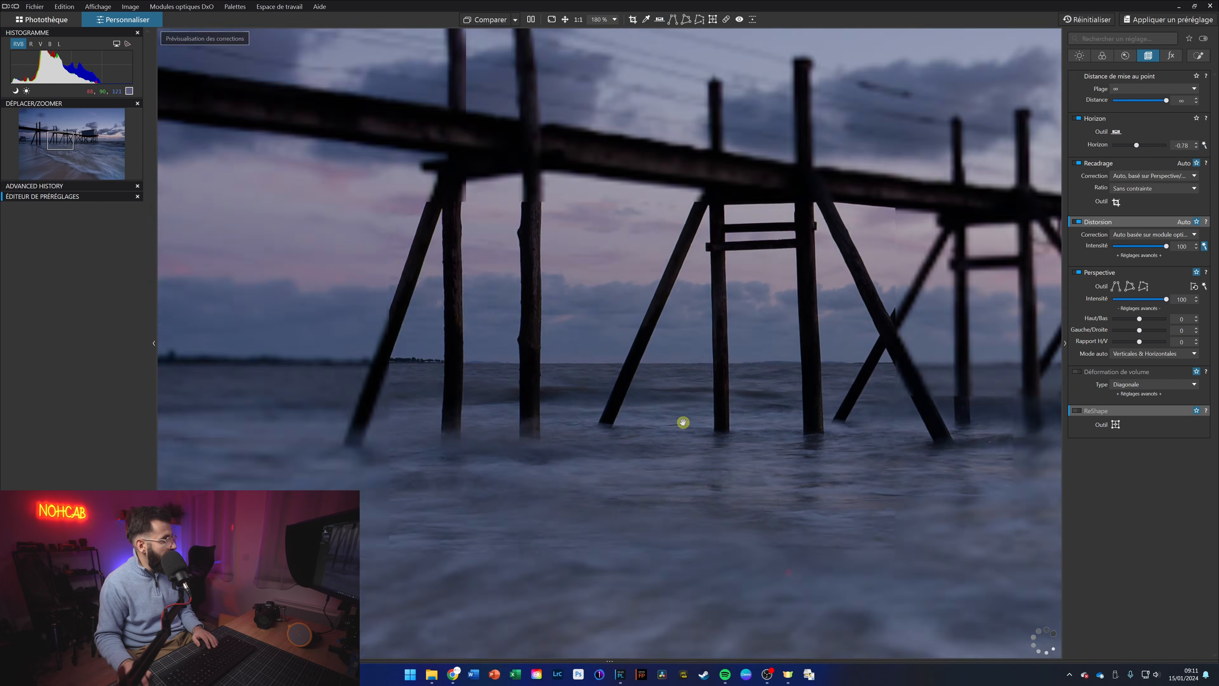
pyautogui.scroll(-5, 683, 423)
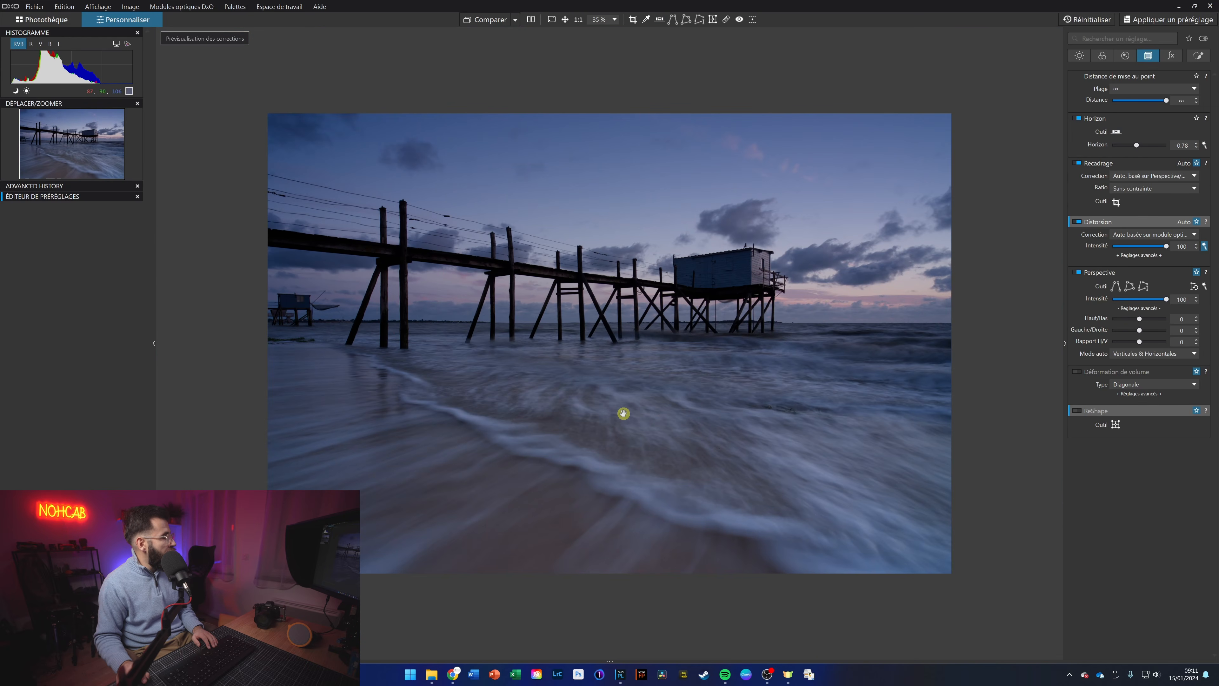
# Reopen the crop and compare the small hut and the nearest pier posts closely with the uncorrected reference.
pyautogui.click(634, 20)
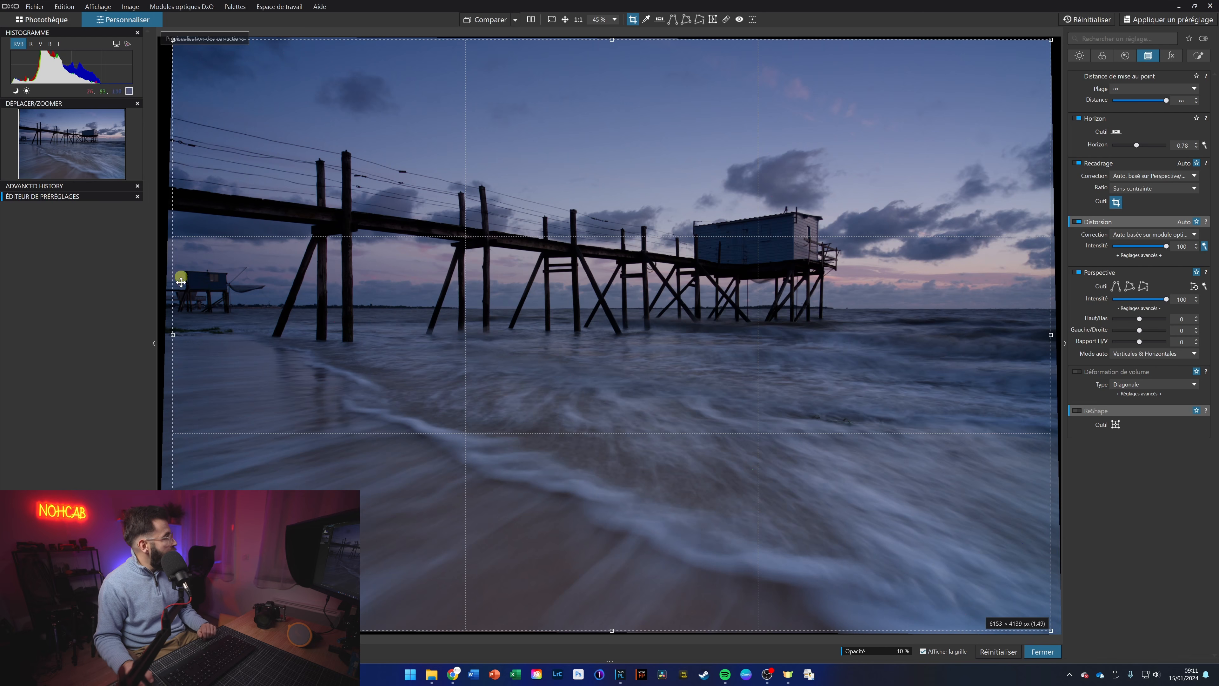
pyautogui.scroll(1, 182, 282)
pyautogui.scroll(5, 182, 282)
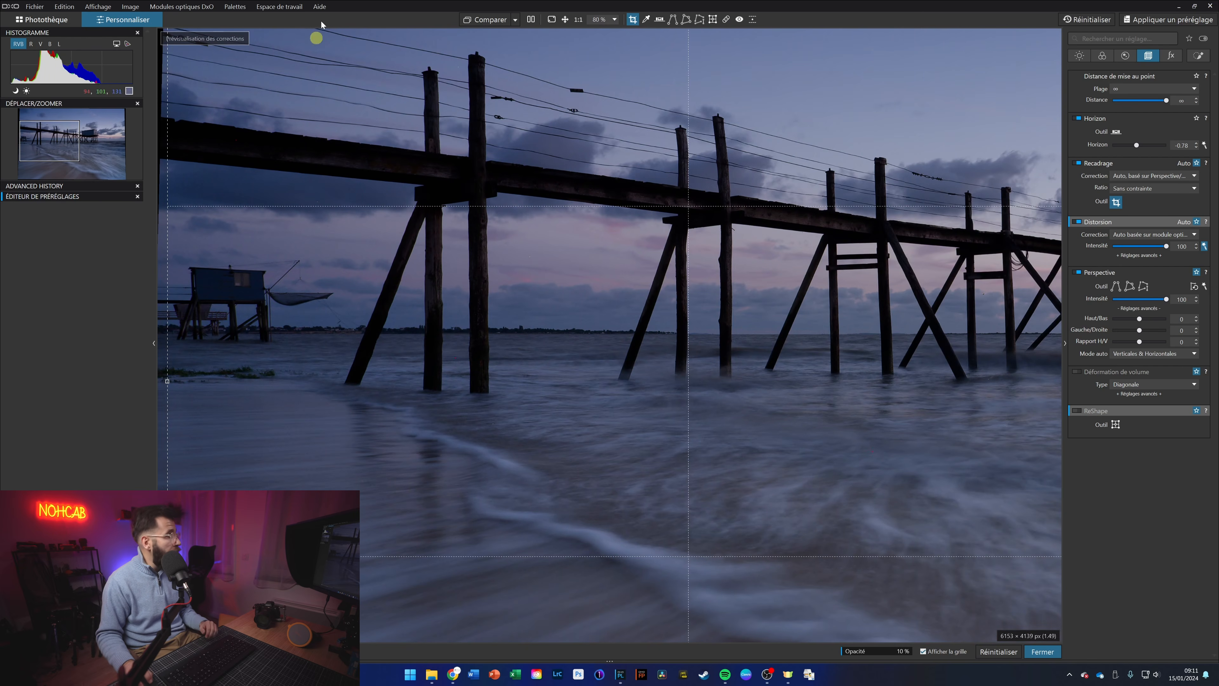
pyautogui.click(486, 20)
pyautogui.click(485, 22)
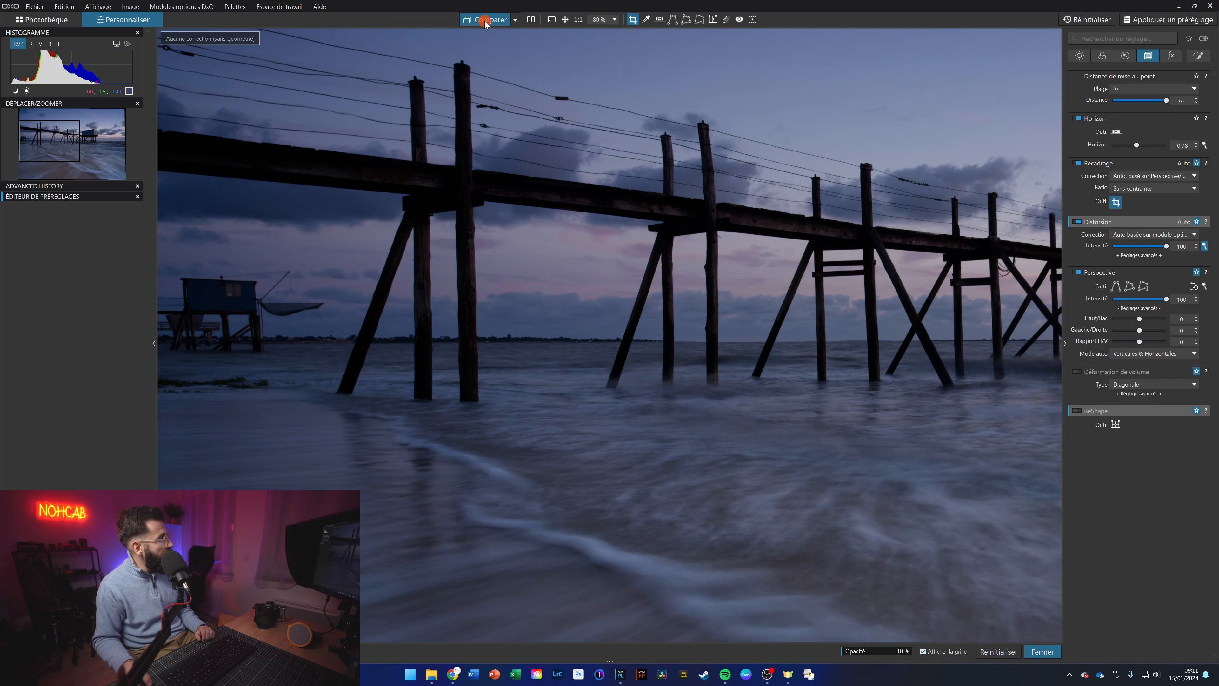
pyautogui.click(485, 22)
pyautogui.click(485, 22)
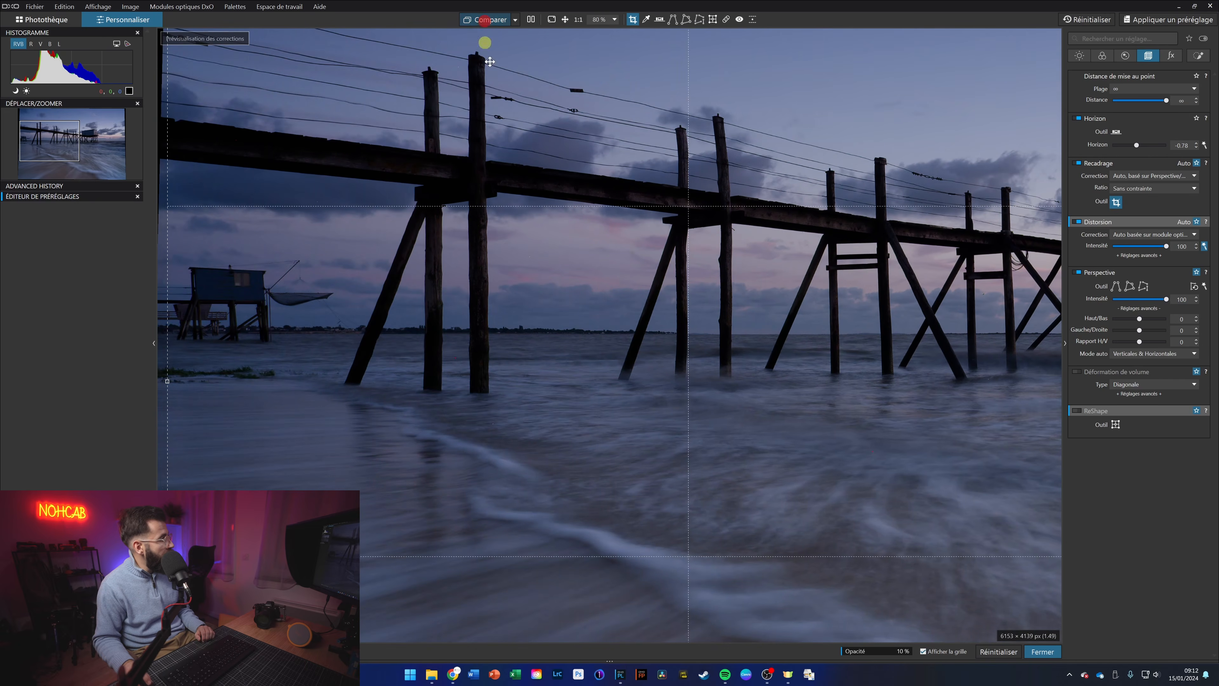
# Tighten the crop manually to about 5887 × 3960 px by pulling in its upper-right corner, and apply it.
pyautogui.scroll(-3, 793, 364)
pyautogui.scroll(-1, 792, 364)
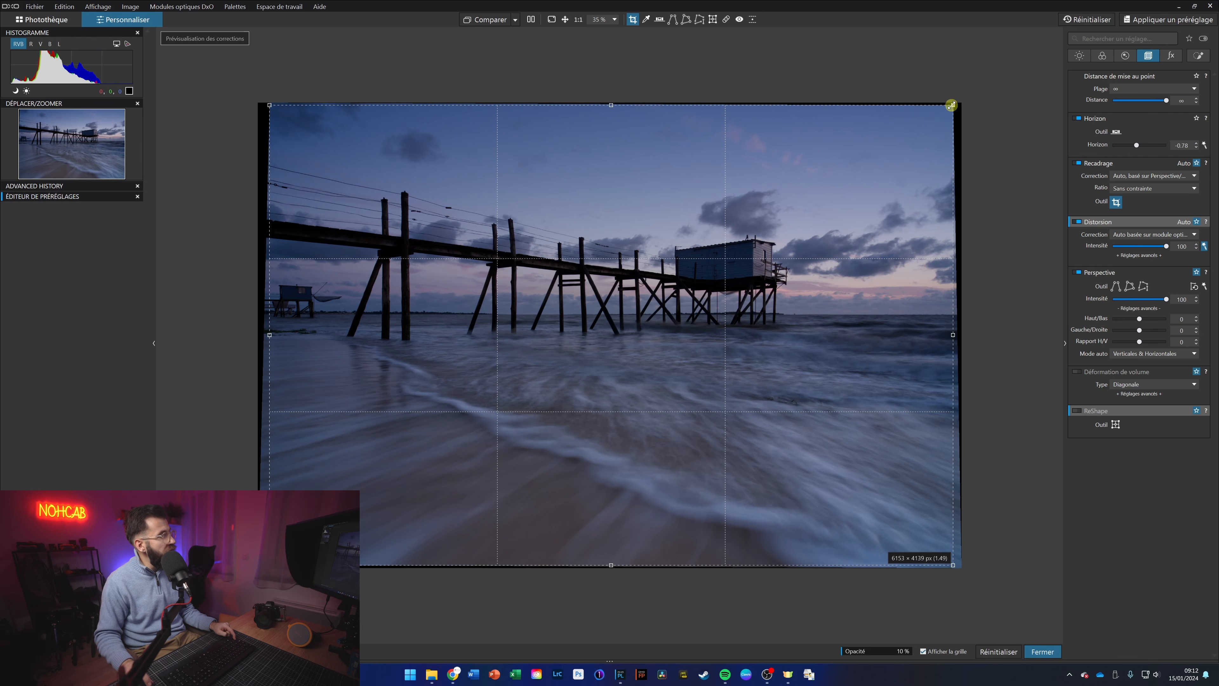
pyautogui.moveTo(951, 105); pyautogui.dragTo(923, 114)
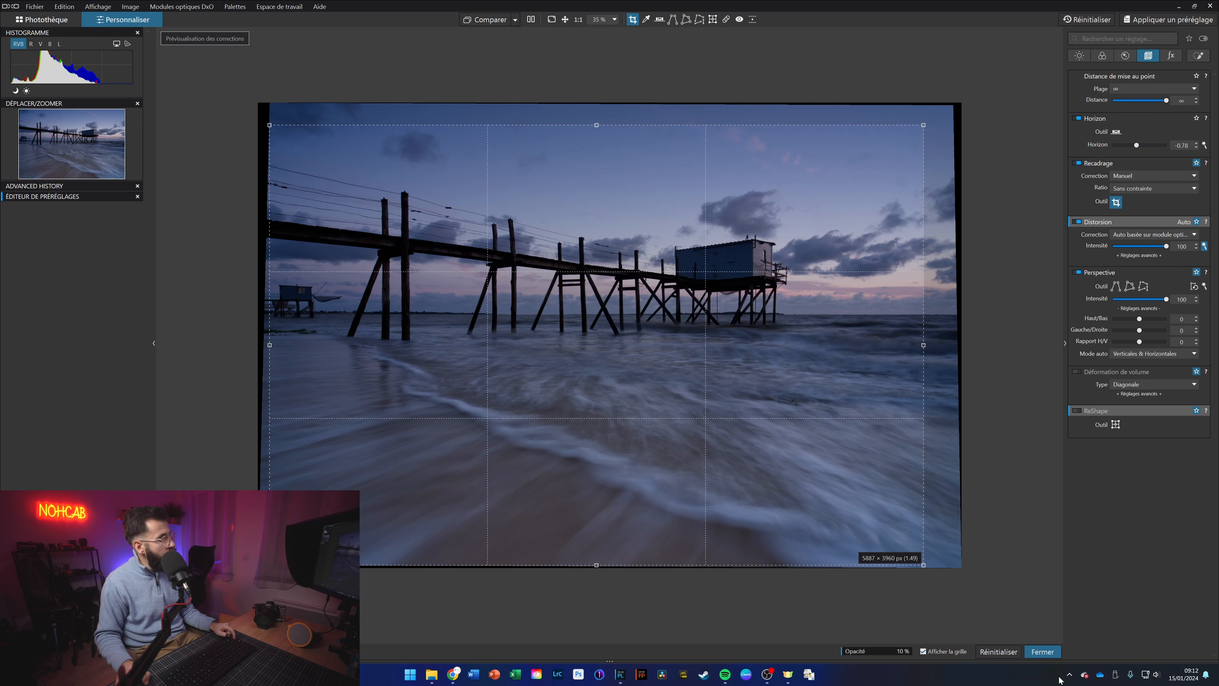
pyautogui.click(1046, 658)
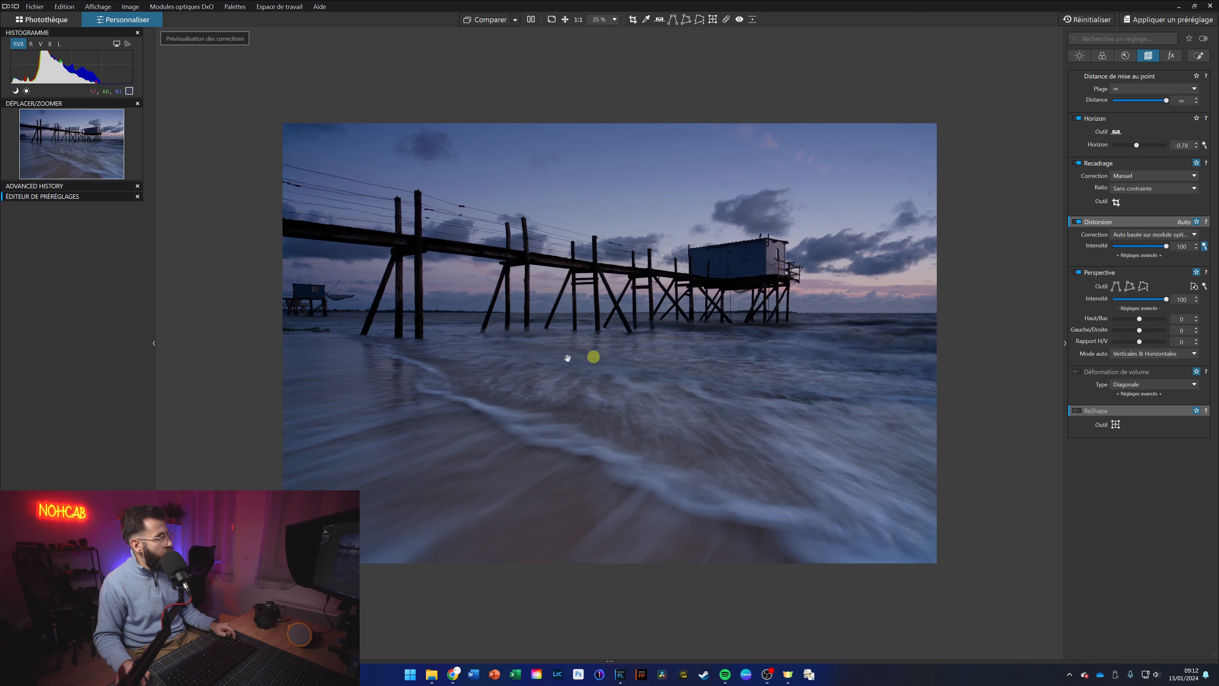
# Check the cropped photo around the large hut and compare the whole frame with the uncorrected reference.
pyautogui.scroll(3, 839, 275)
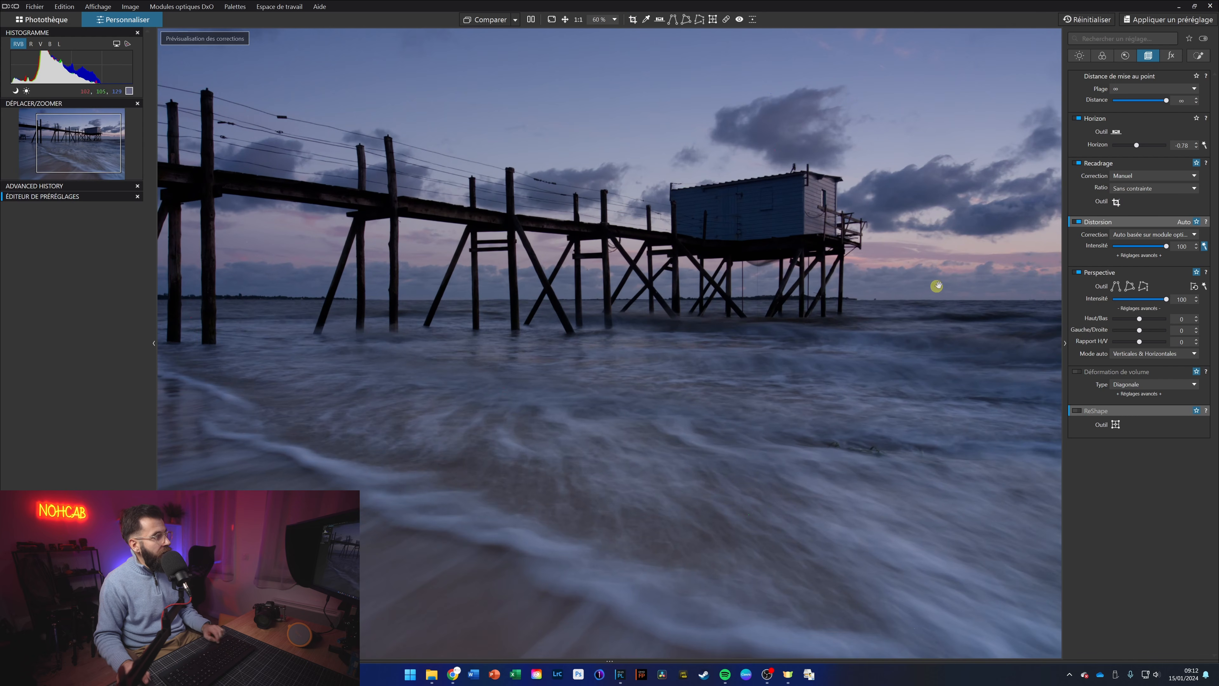
pyautogui.scroll(-3, 470, 320)
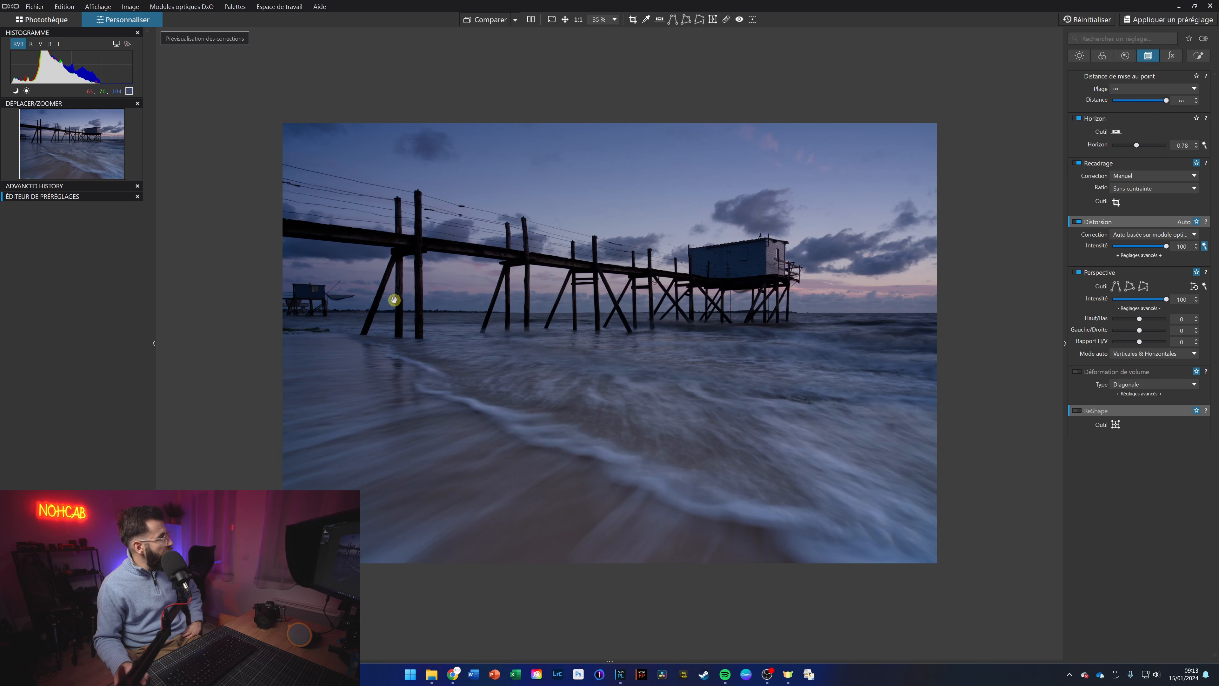
pyautogui.click(488, 20)
pyautogui.click(488, 20)
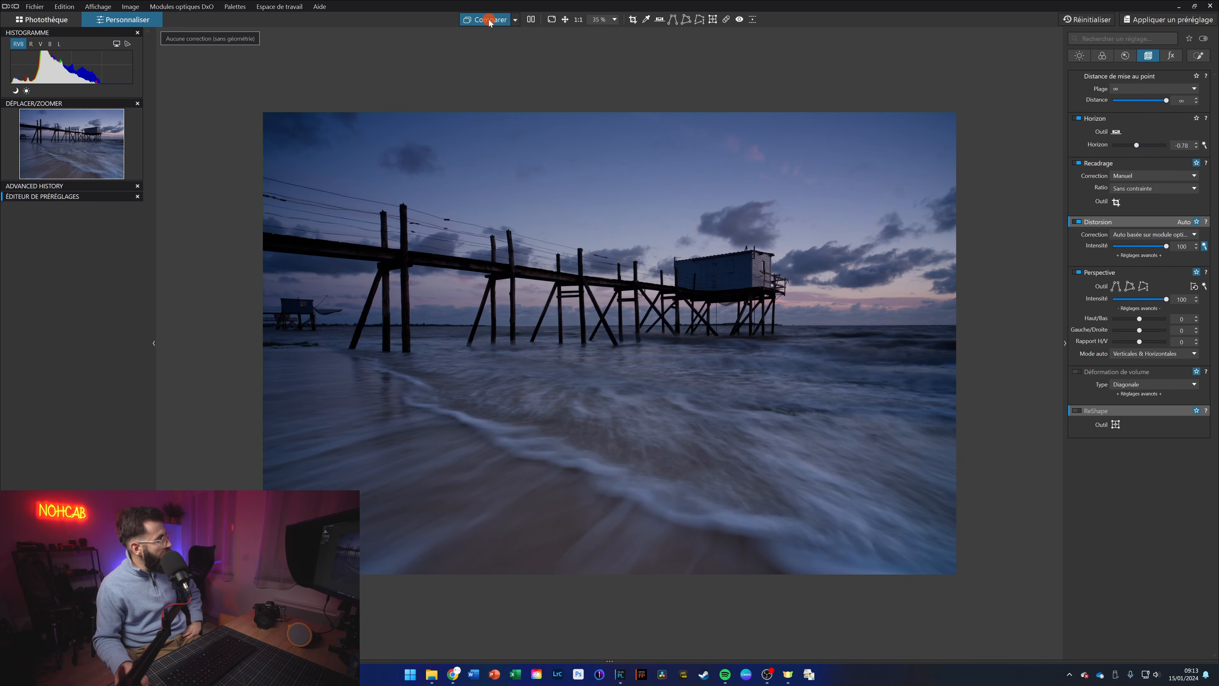
pyautogui.click(489, 21)
pyautogui.click(489, 21)
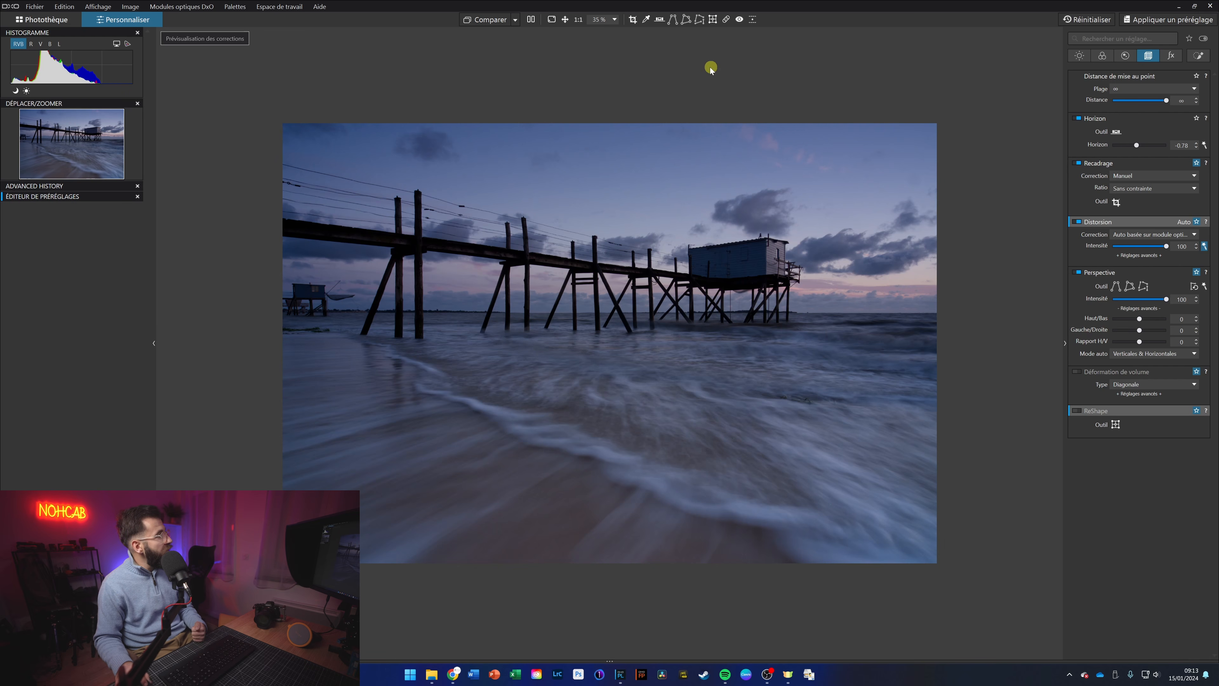
# Inspect the sky above and beyond the large hut for spots, and start the ReTouch tool.
pyautogui.scroll(2, 912, 202)
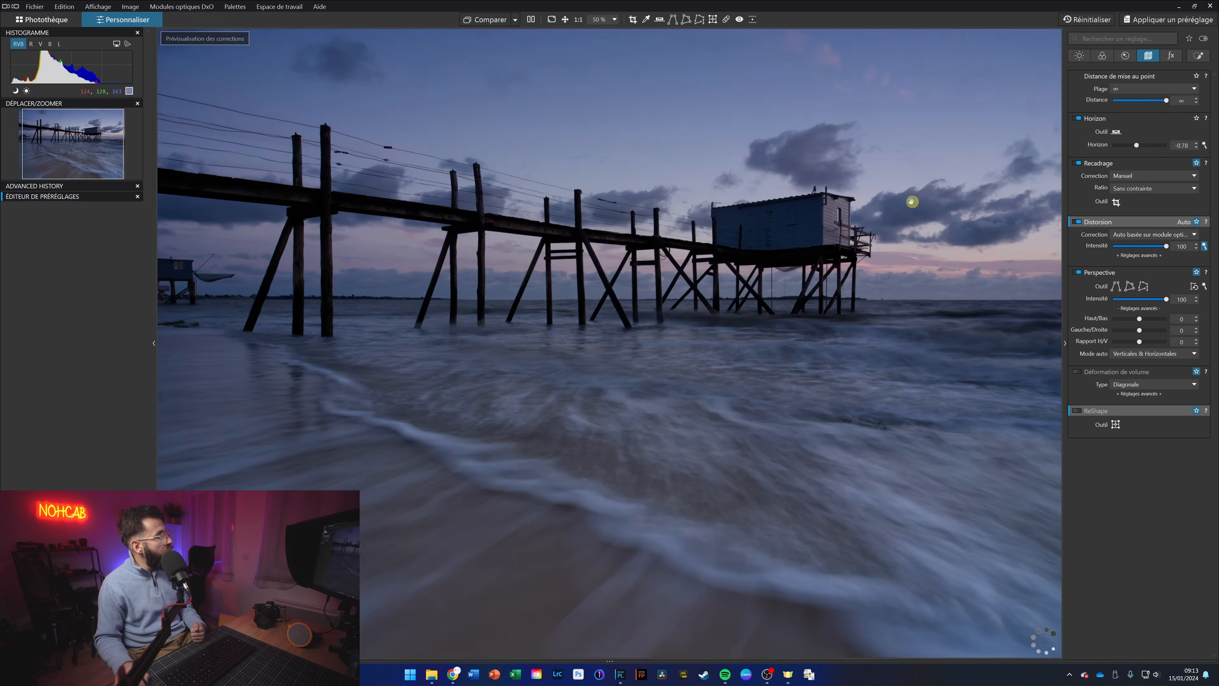
pyautogui.scroll(1, 938, 104)
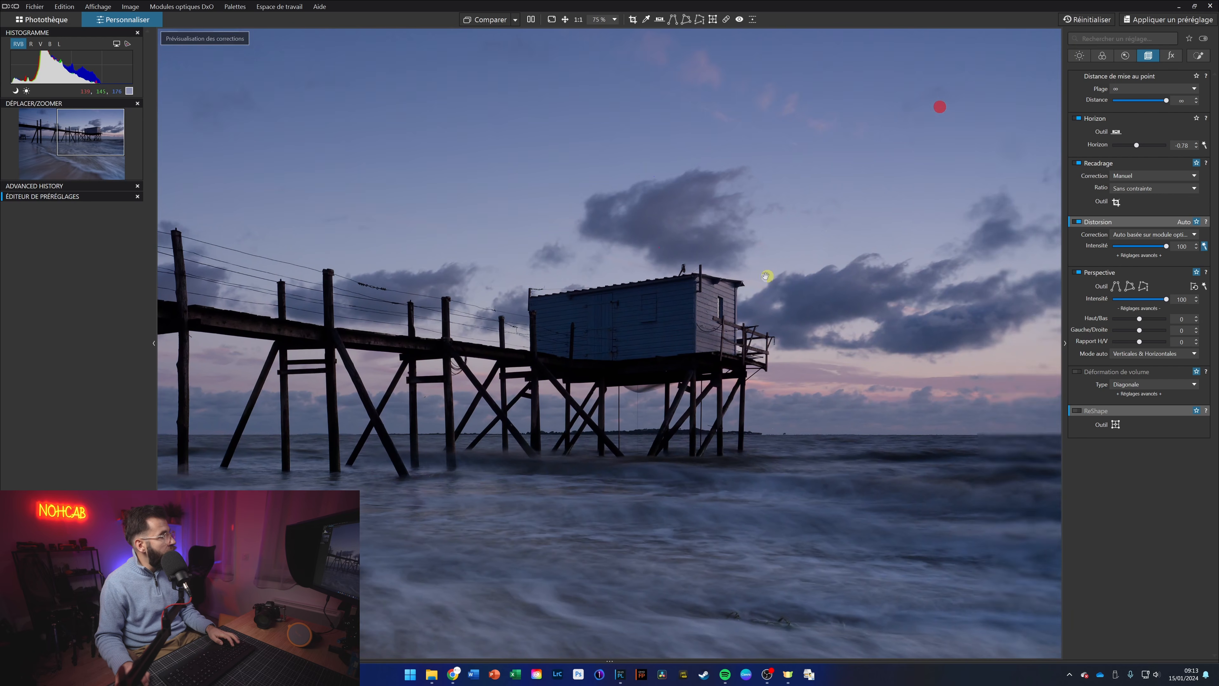
pyautogui.scroll(1, 910, 121)
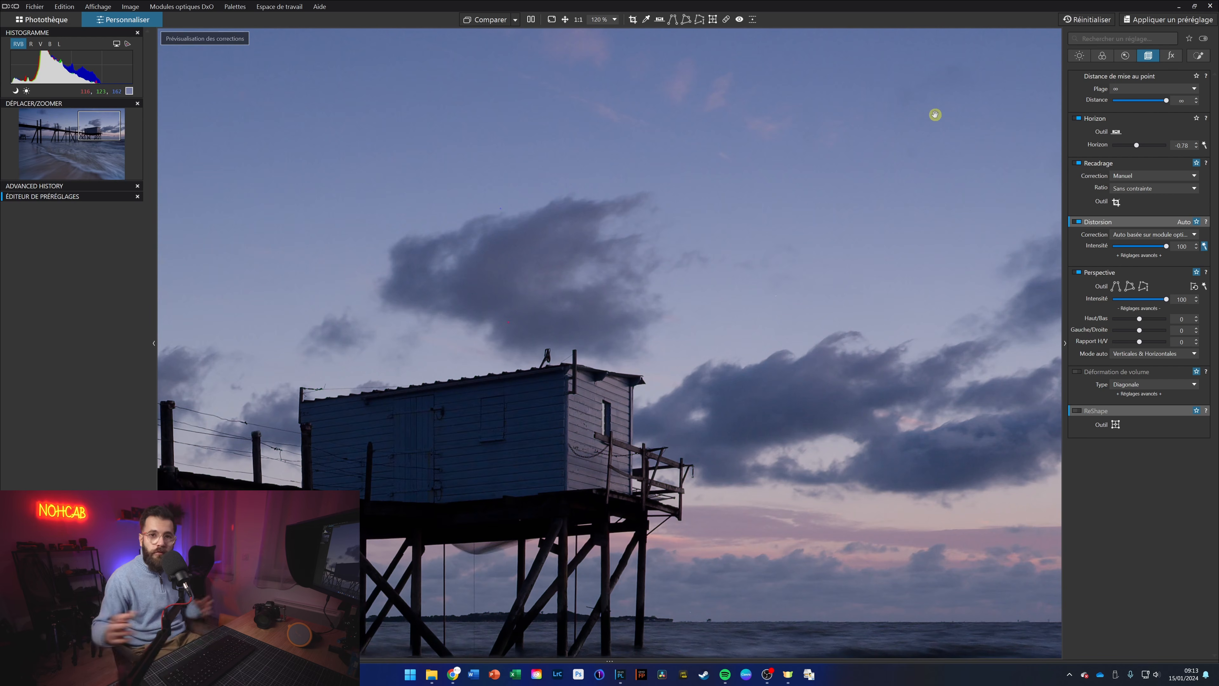
pyautogui.scroll(1, 946, 191)
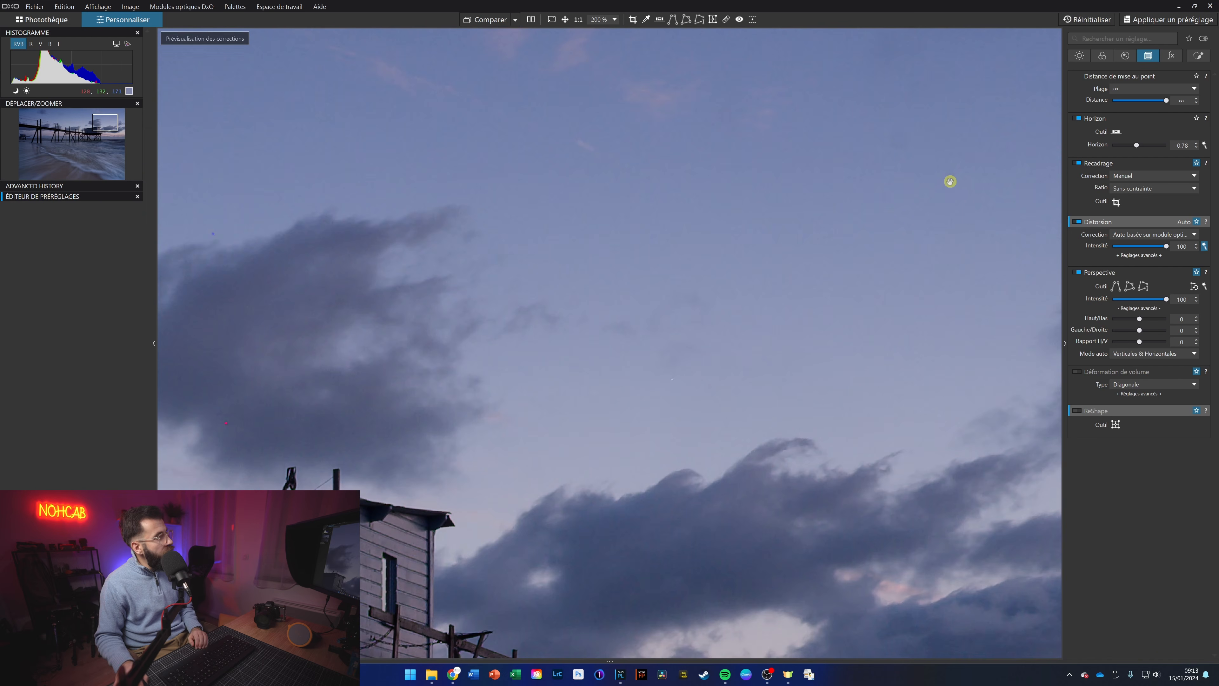
pyautogui.scroll(-2, 912, 148)
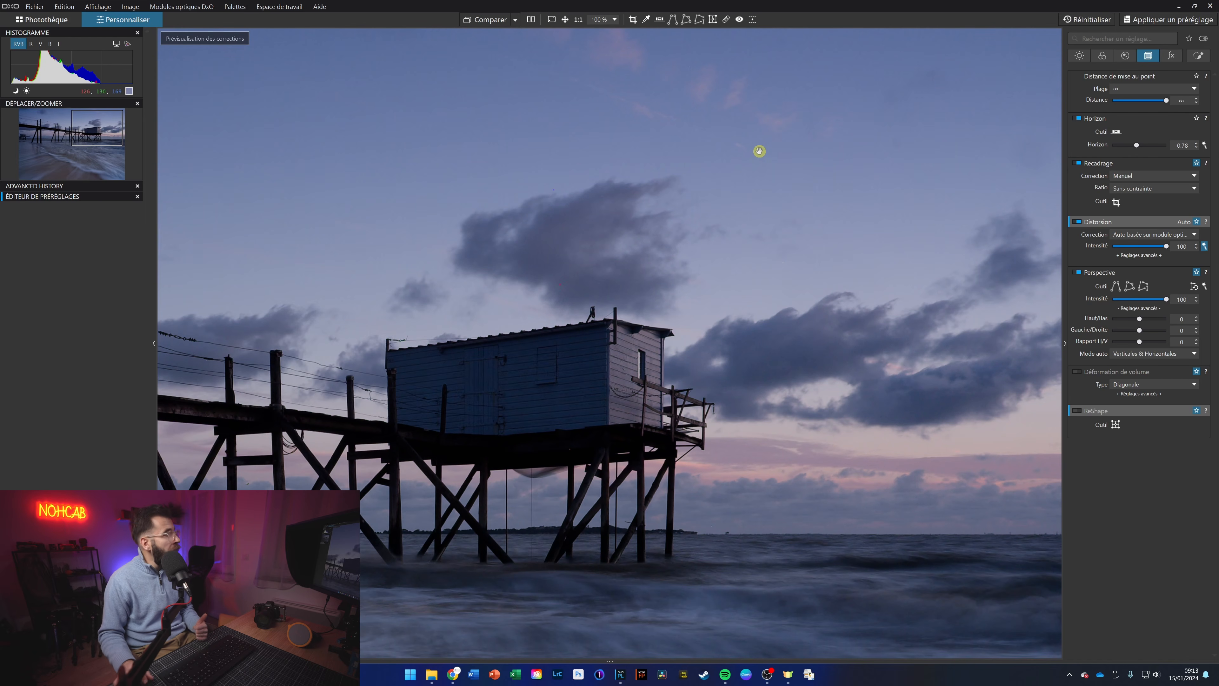
pyautogui.click(727, 20)
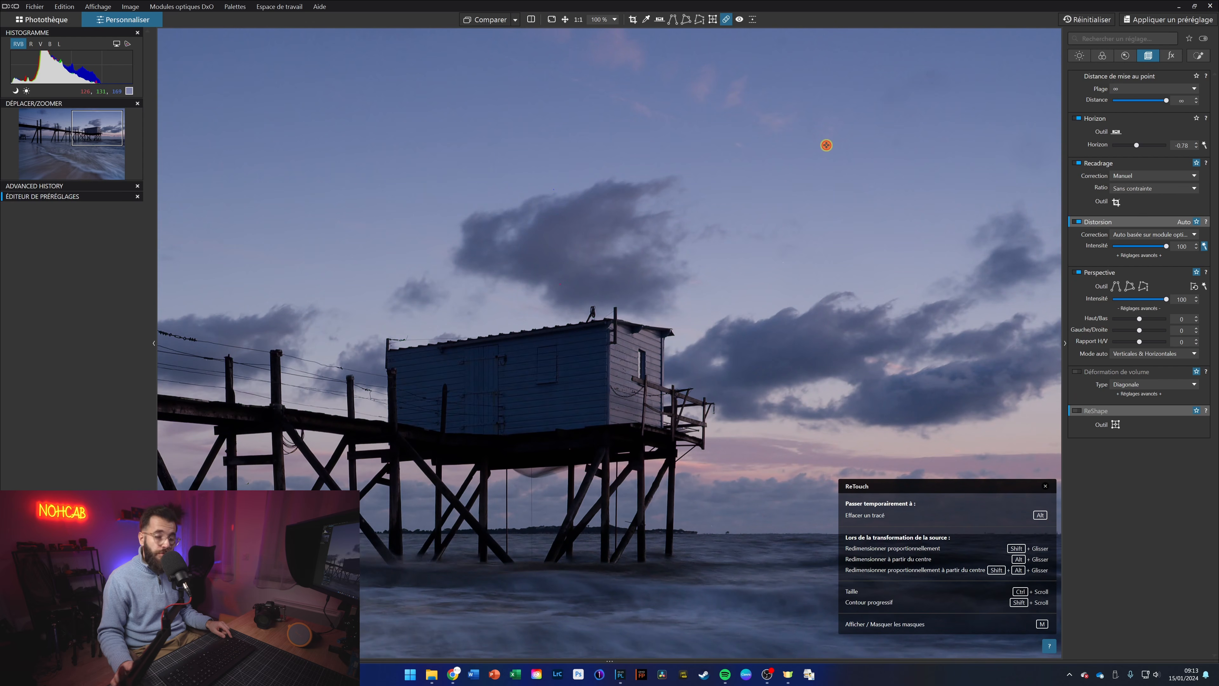
pyautogui.click(841, 156)
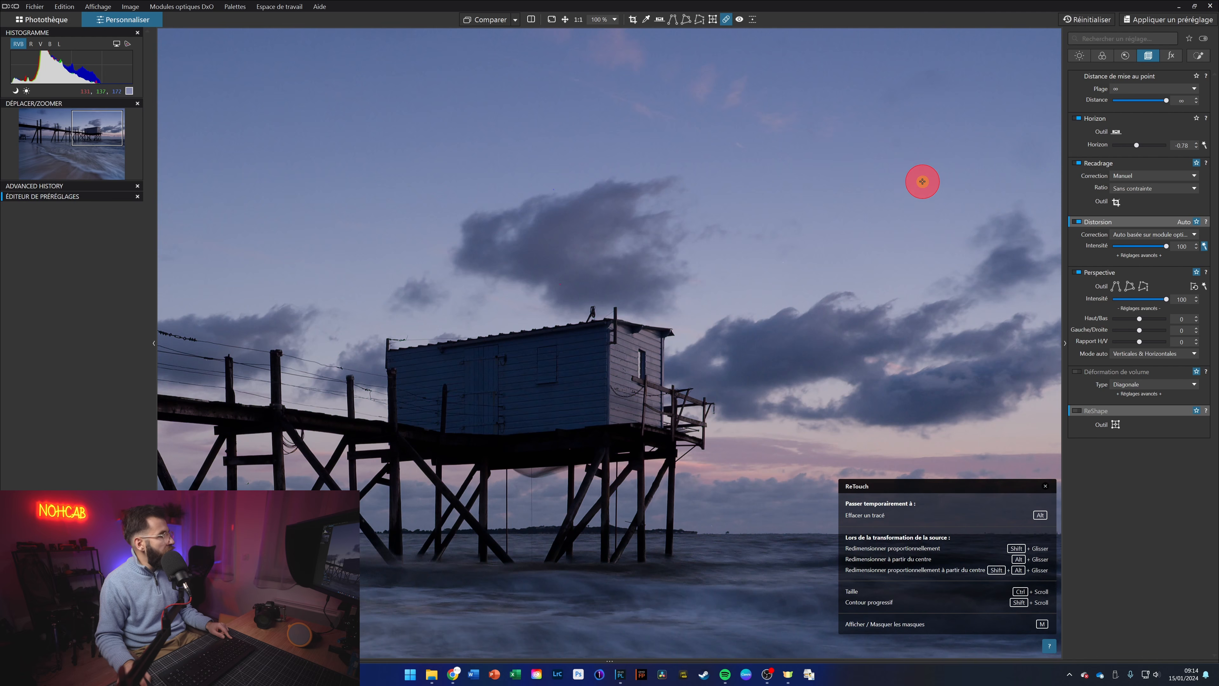
# Enlarge the ReTouch brush and remove the spot in the open sky near the photo's right edge, above the clouds.
pyautogui.moveTo(957, 182); pyautogui.dragTo(783, 182)
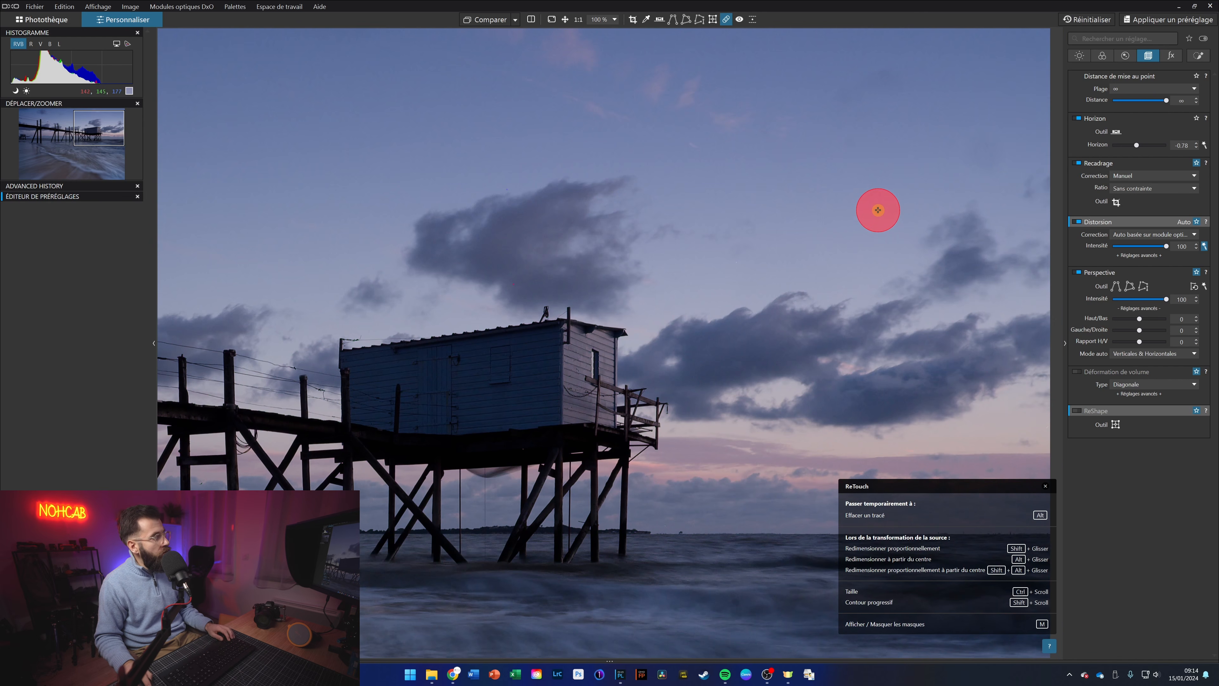
pyautogui.scroll(-2, 877, 210)
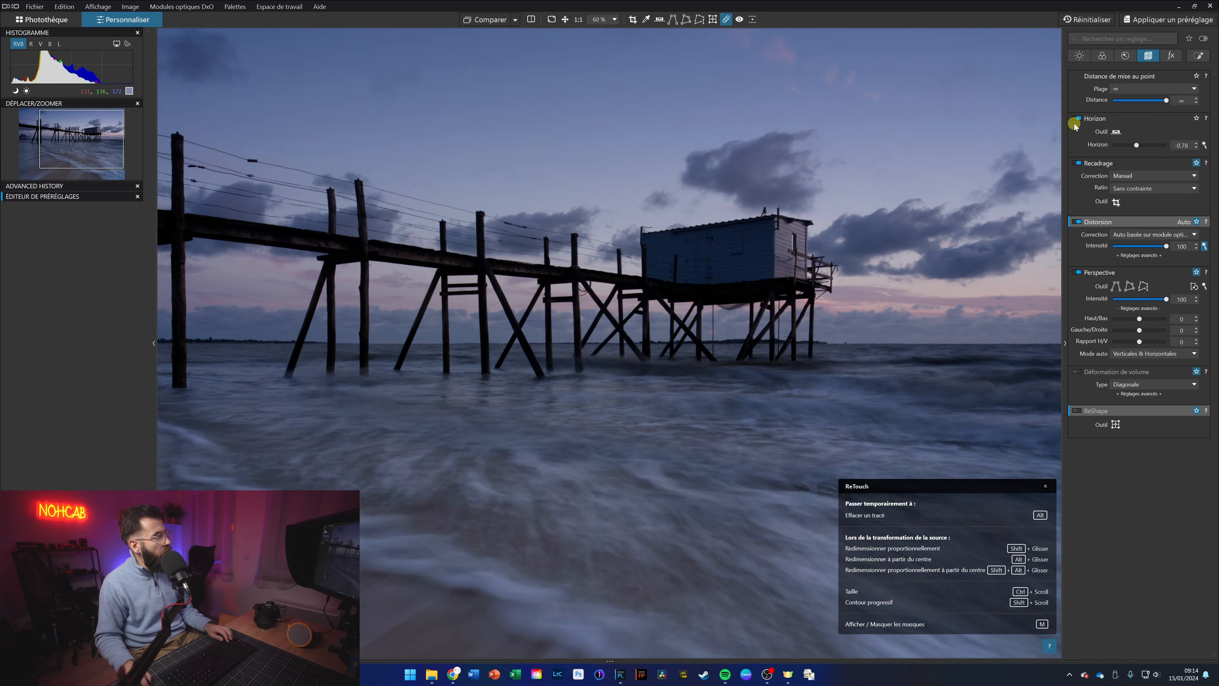
pyautogui.scroll(5, 1017, 120)
pyautogui.moveTo(950, 152); pyautogui.dragTo(626, 203)
pyautogui.press('alt')
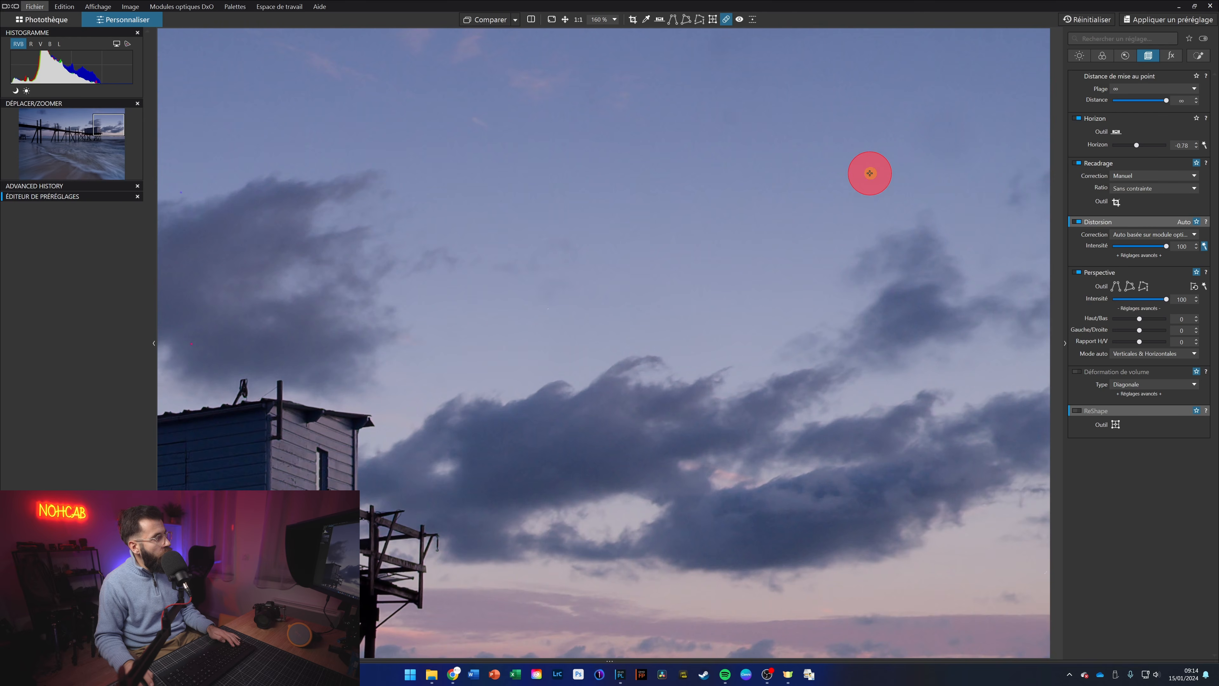
pyautogui.press('alt')
pyautogui.scroll(-2, 830, 187)
pyautogui.keyDown('ctrl'); pyautogui.scroll(3, 957, 140); pyautogui.keyUp('ctrl')
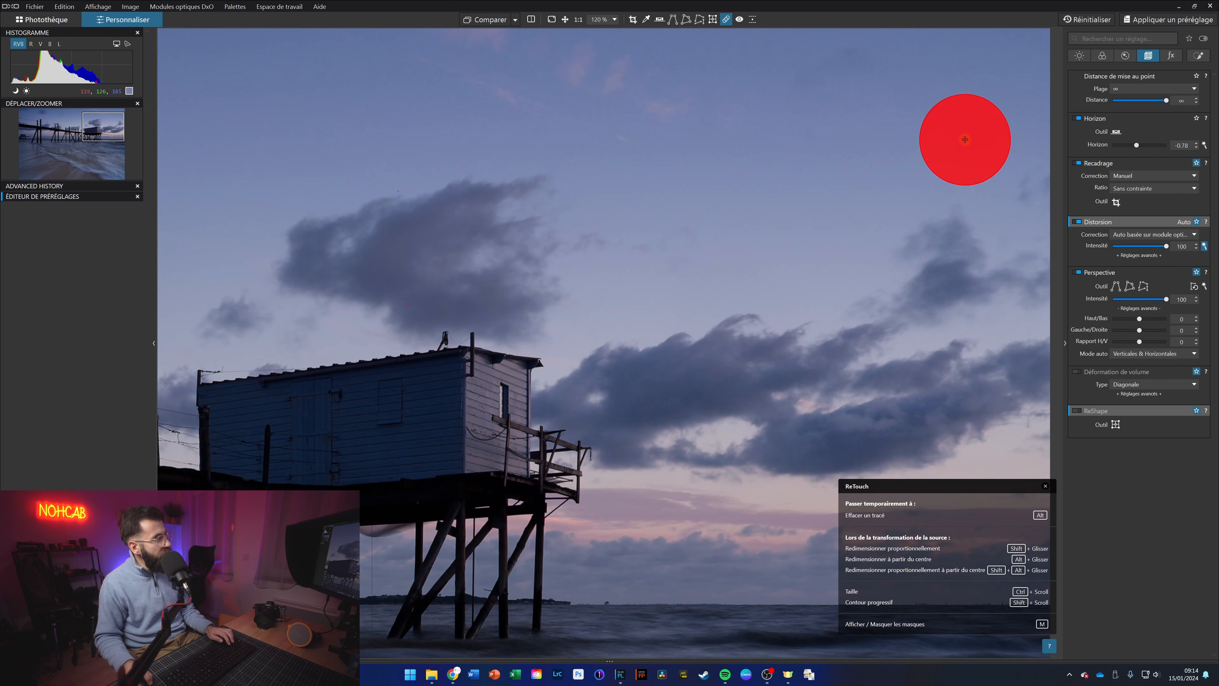
pyautogui.click(964, 140)
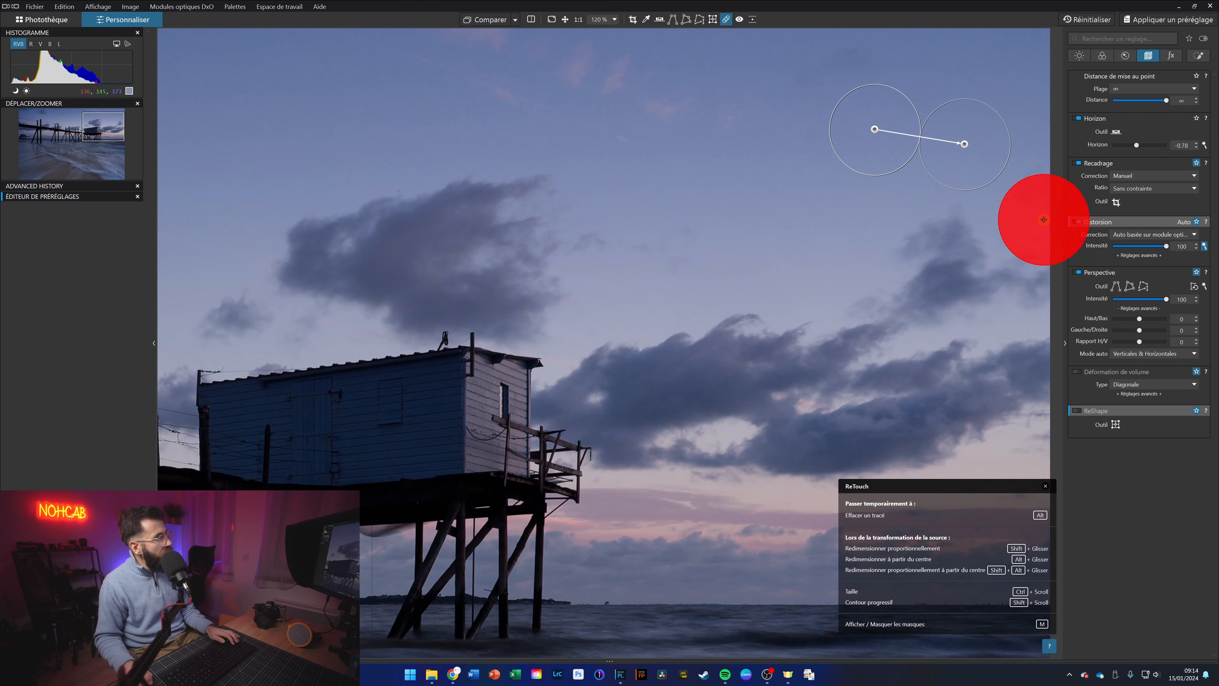
# Shrink the ReTouch brush and remove two smaller spots in the clear sky above the large hut.
pyautogui.keyDown('ctrl'); pyautogui.scroll(-10, 778, 168); pyautogui.keyUp('ctrl')
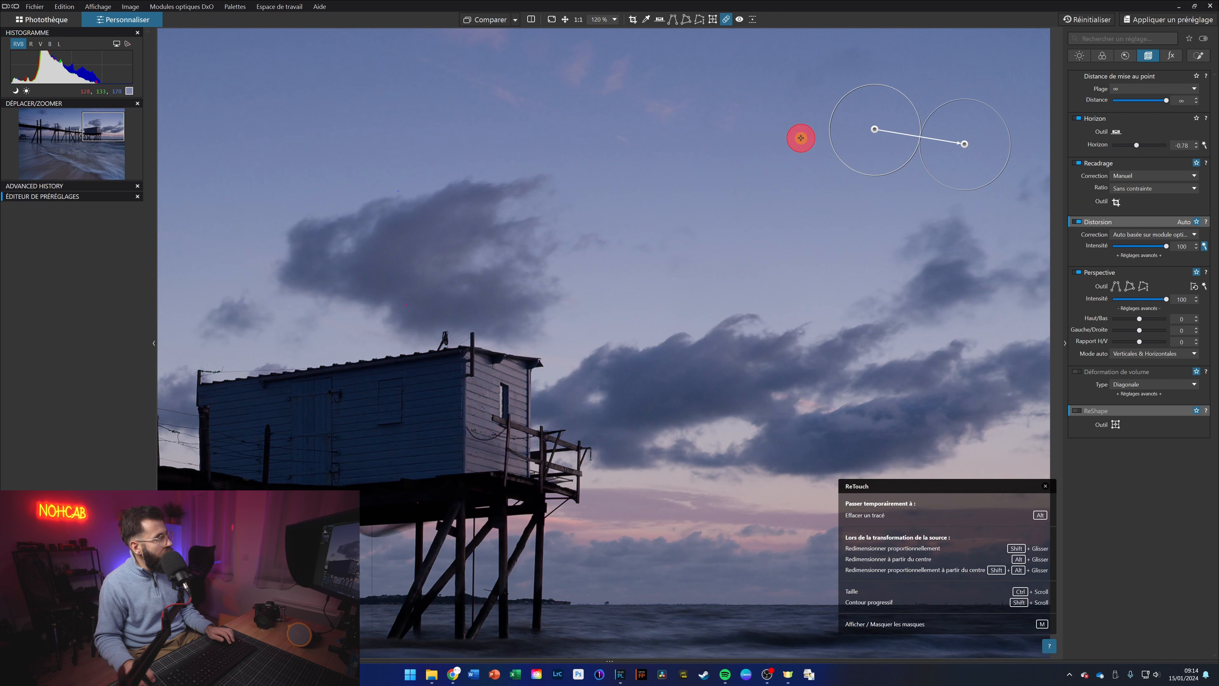
pyautogui.click(807, 137)
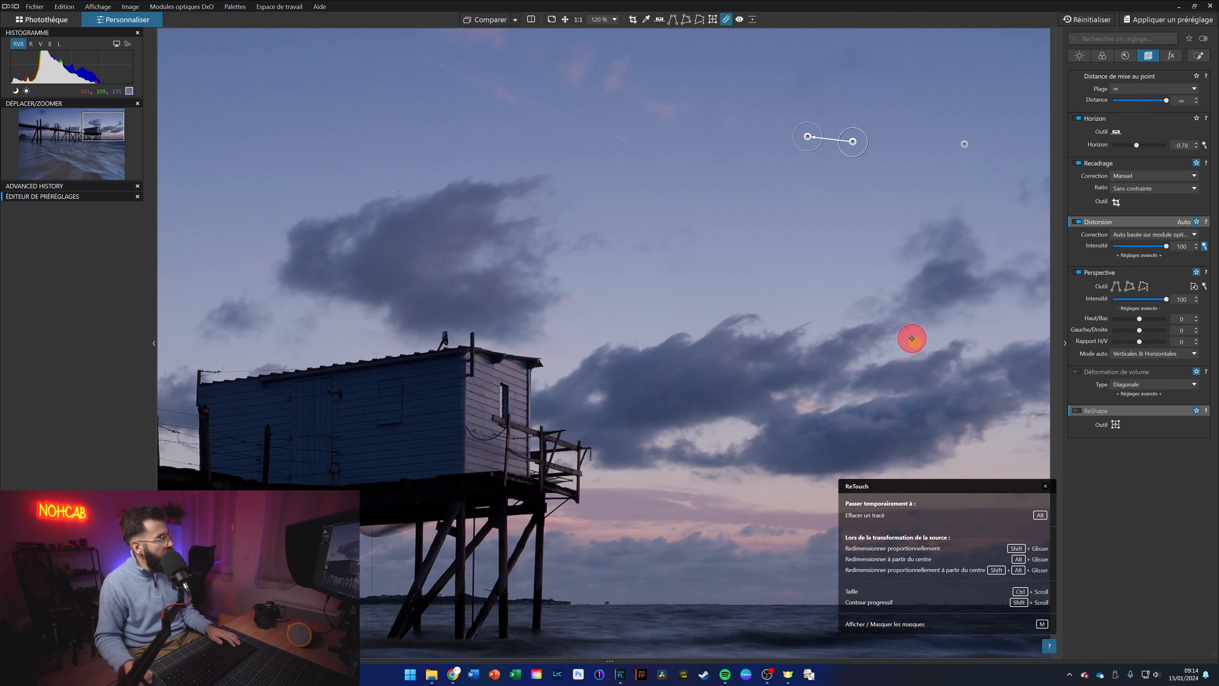
pyautogui.moveTo(818, 245); pyautogui.dragTo(813, 333)
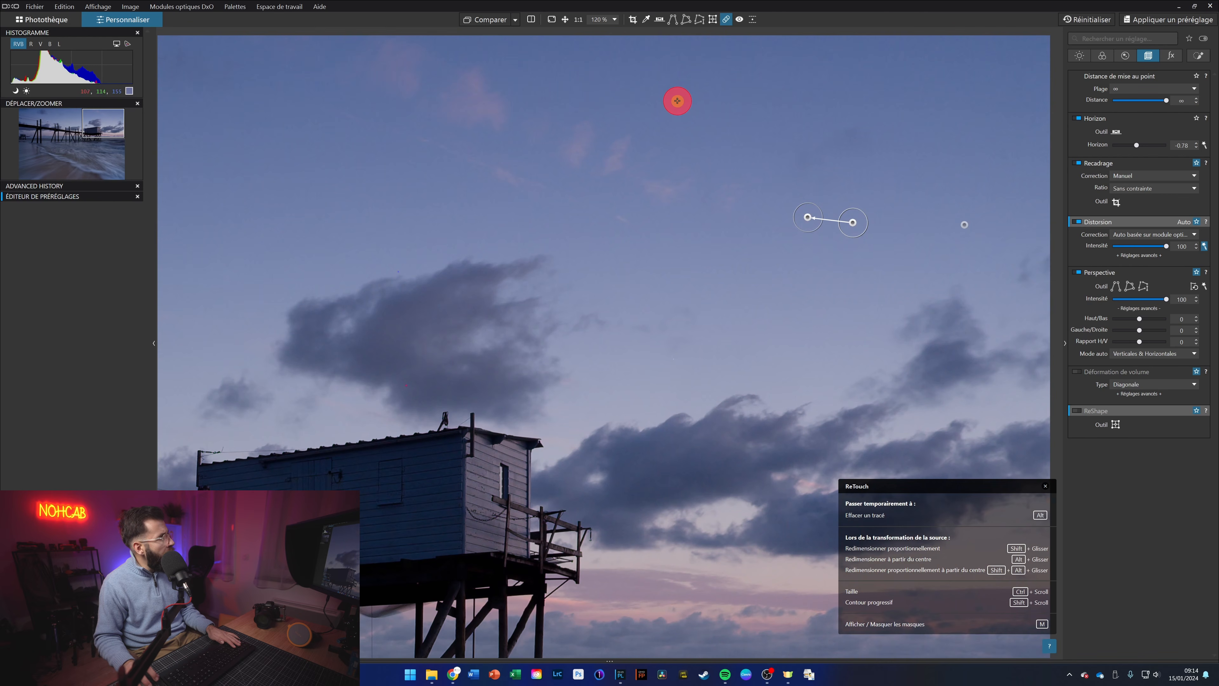
pyautogui.click(673, 94)
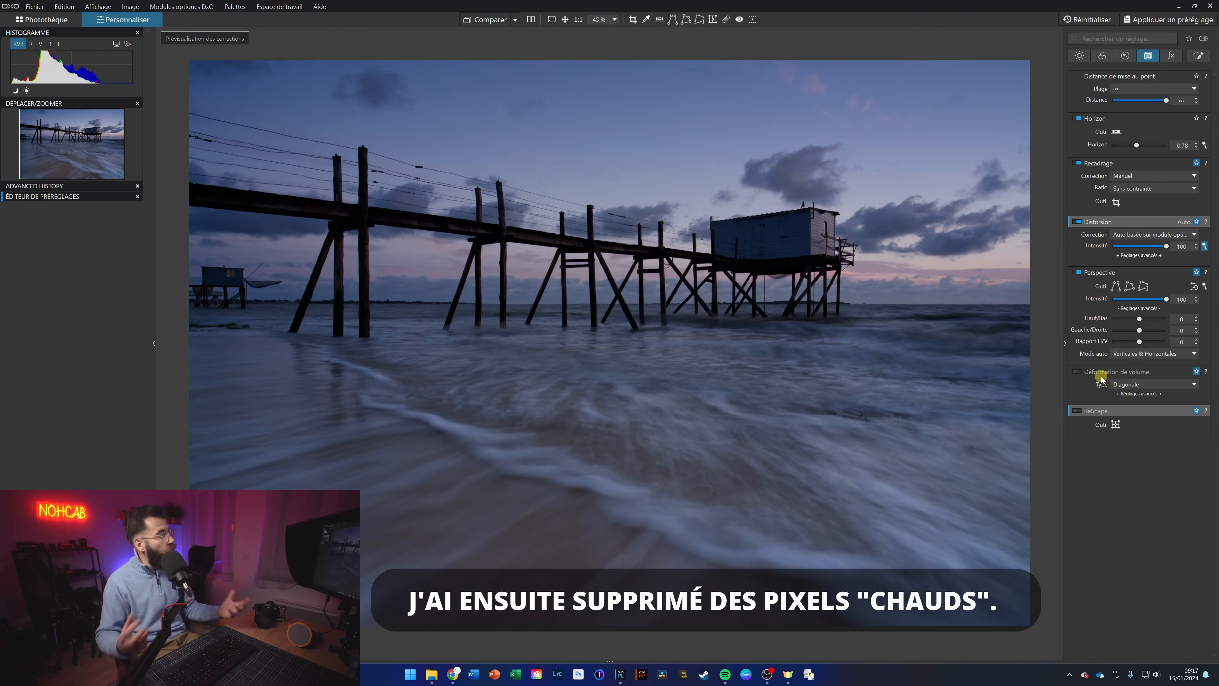
# Look through the light corrections and the local adjustments with their control line.
pyautogui.click(1078, 54)
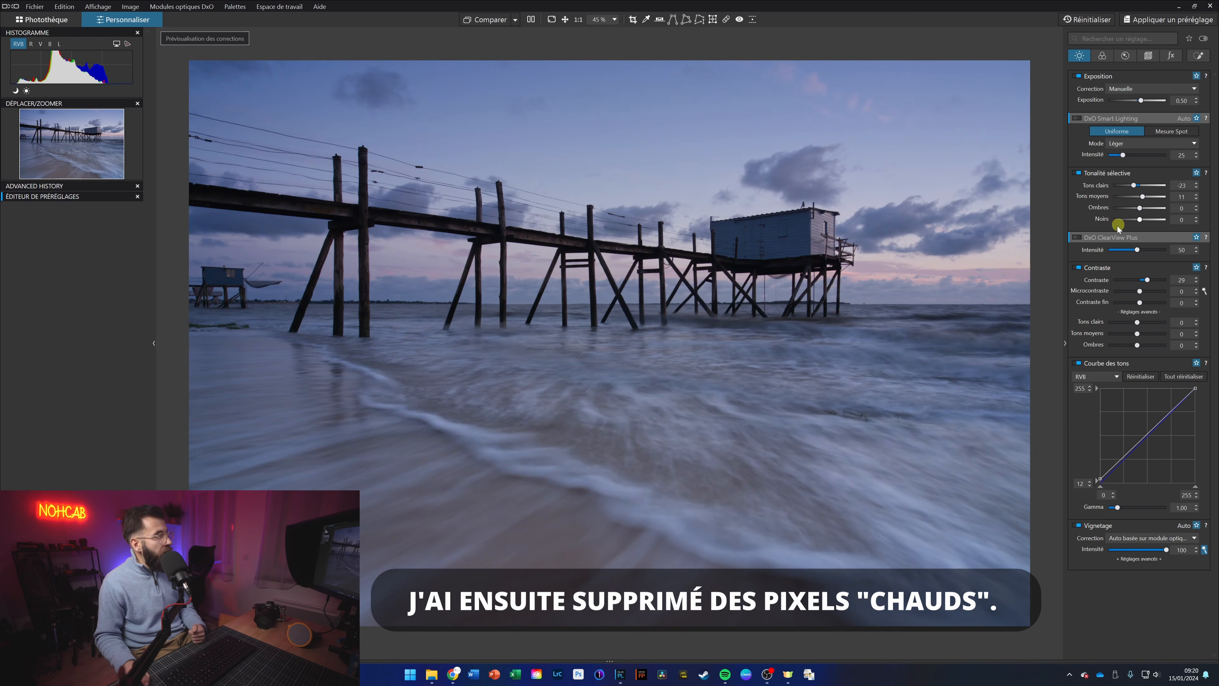
pyautogui.click(1198, 55)
pyautogui.click(365, 253)
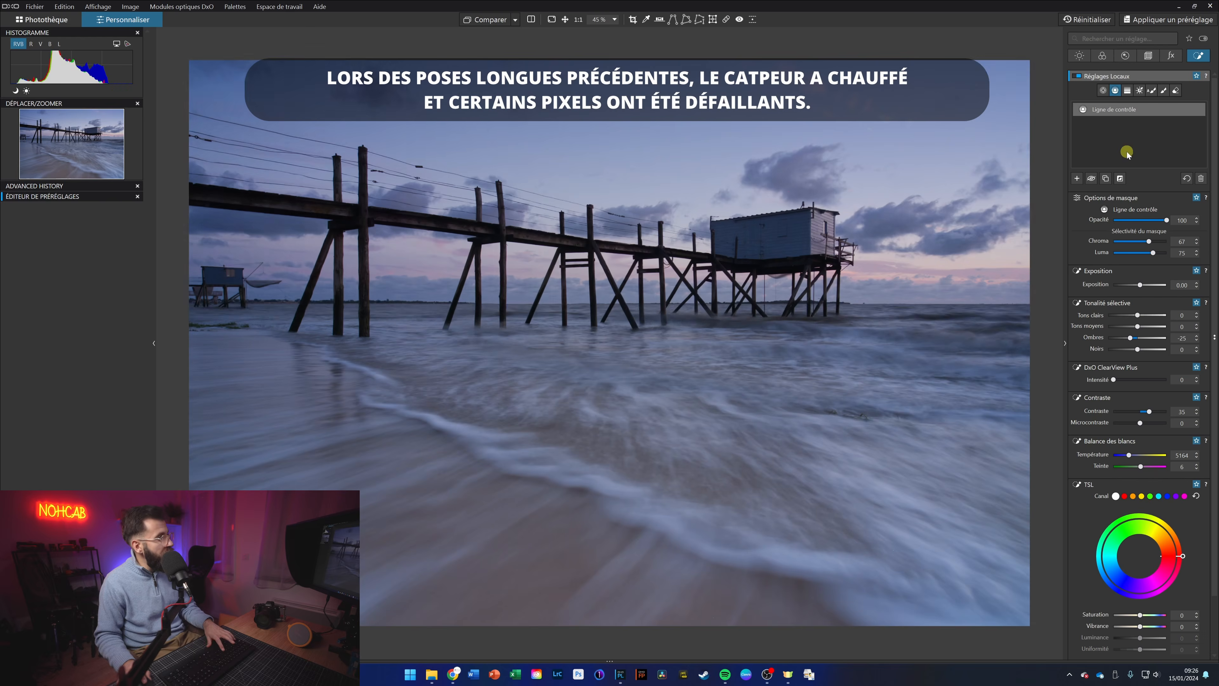
pyautogui.click(1102, 90)
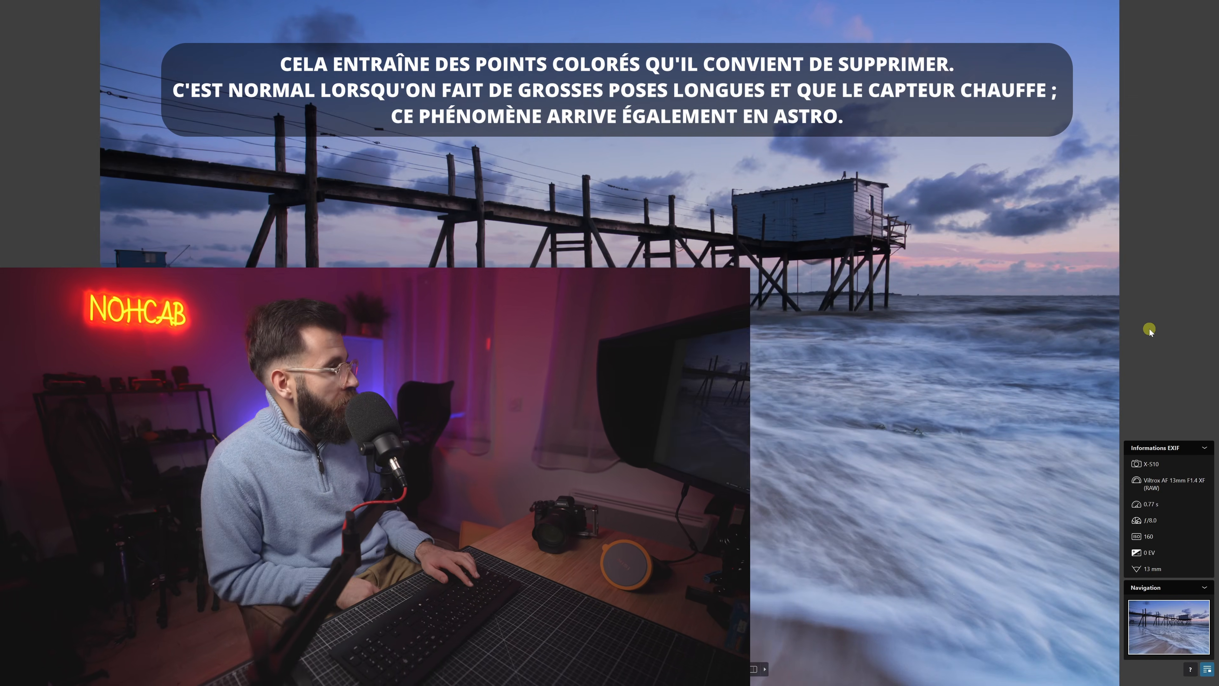
# Review the ReTouch points across the whole photo and close the ReTouch tool.
pyautogui.scroll(3, 830, 323)
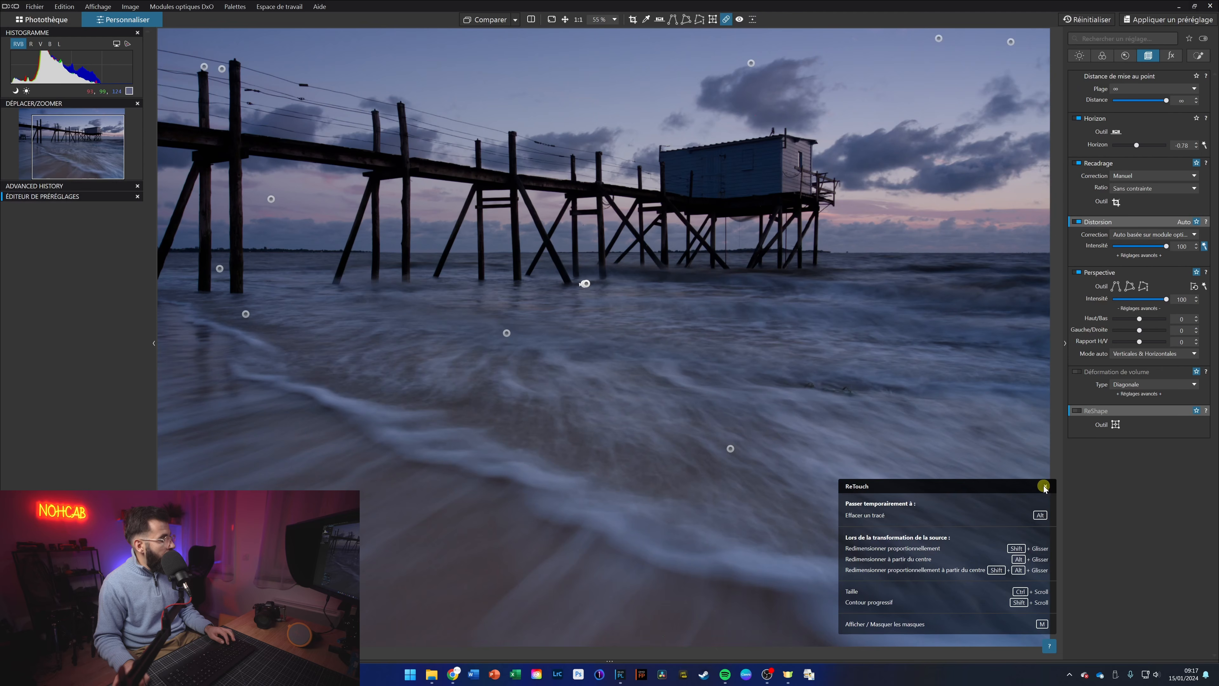
pyautogui.scroll(-1, 710, 412)
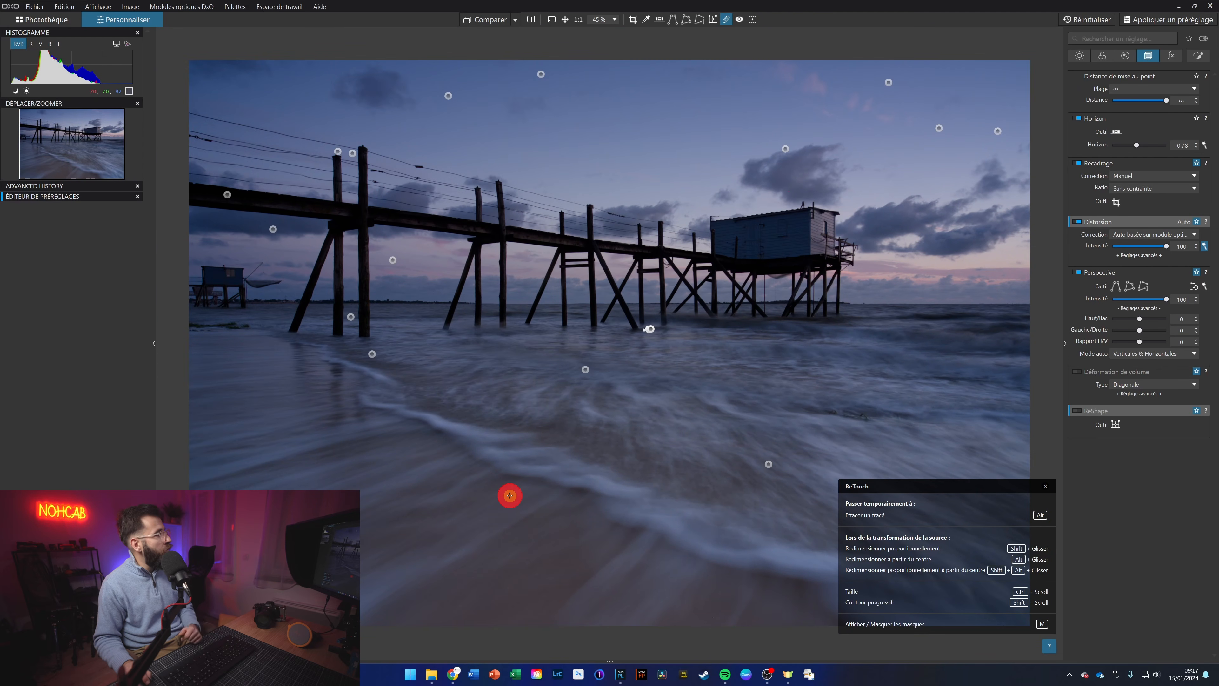
pyautogui.click(725, 20)
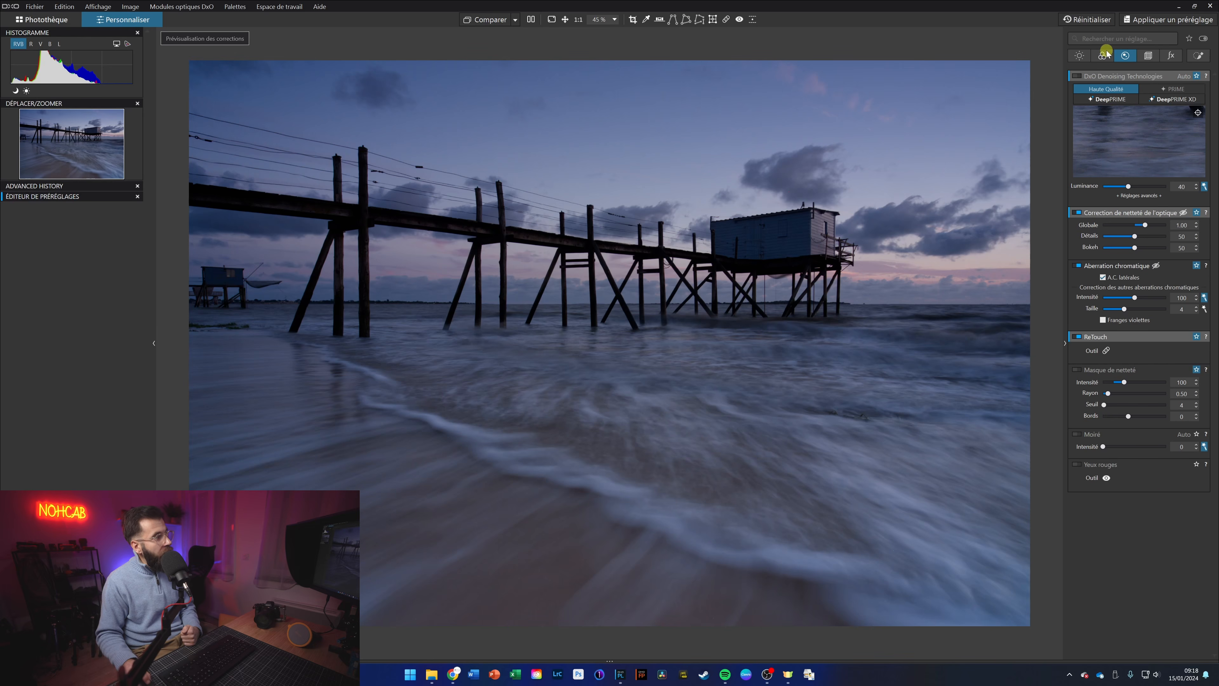
# Look over the noise and sharpness corrections and open the light corrections.
pyautogui.moveTo(1116, 99)
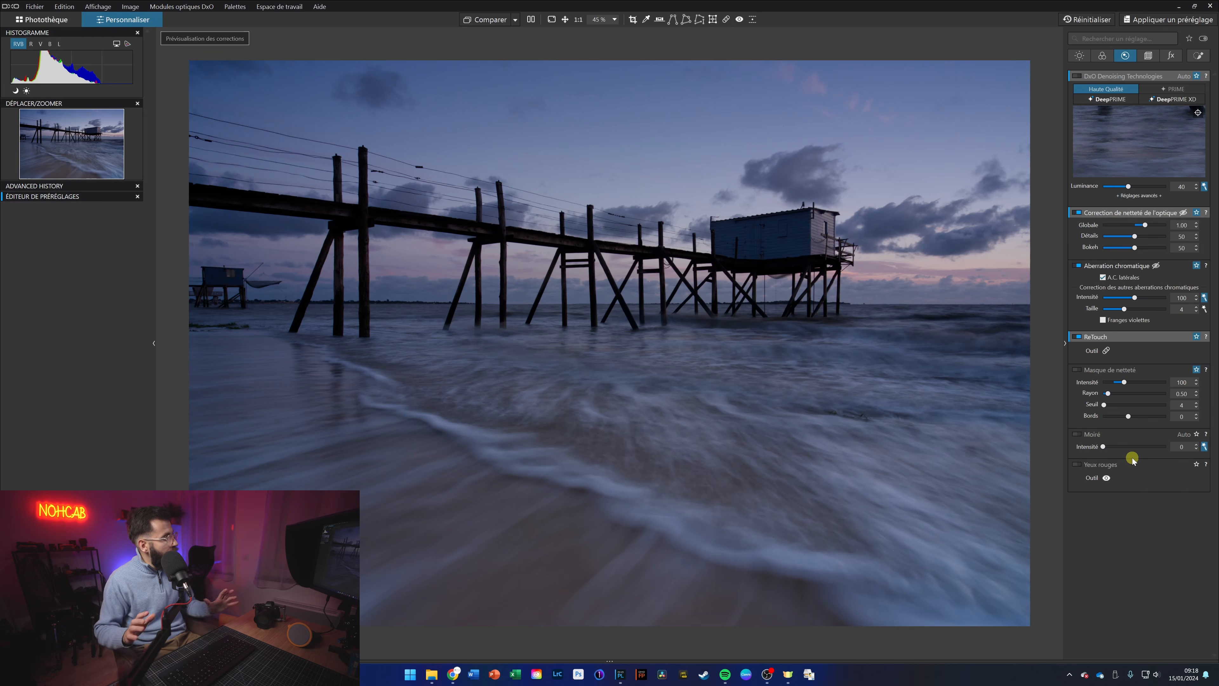
pyautogui.click(1078, 54)
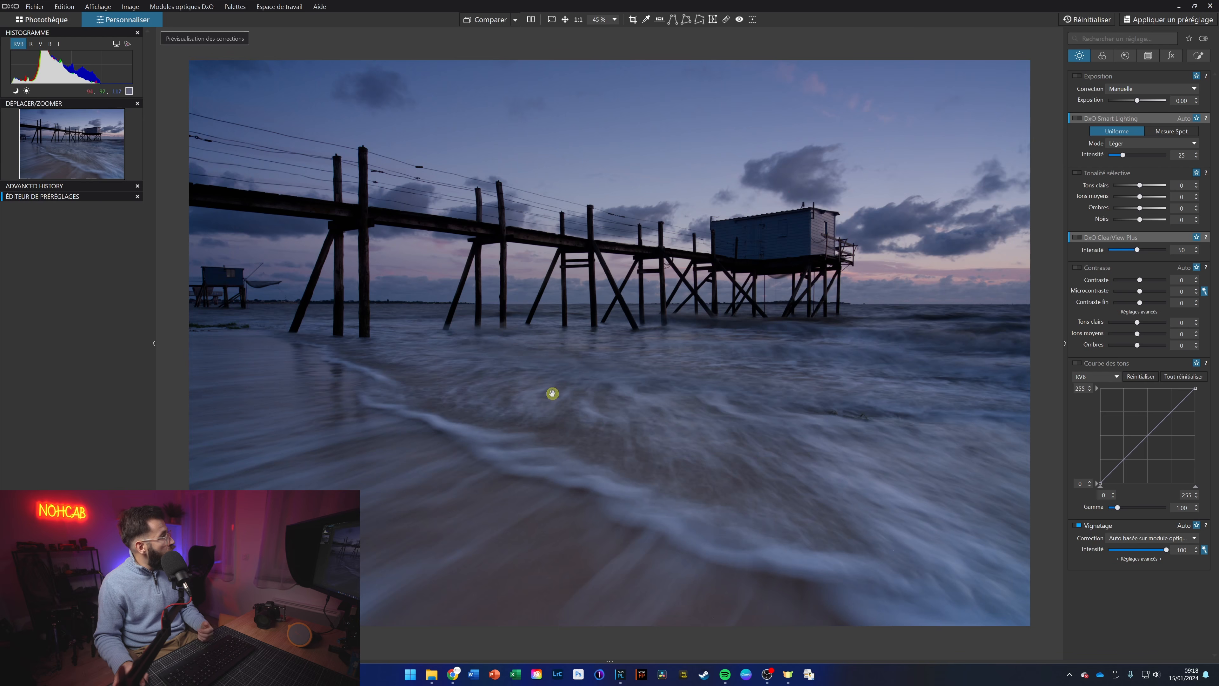
# Raise the photo's global exposure correction to 0.50.
pyautogui.click(27, 91)
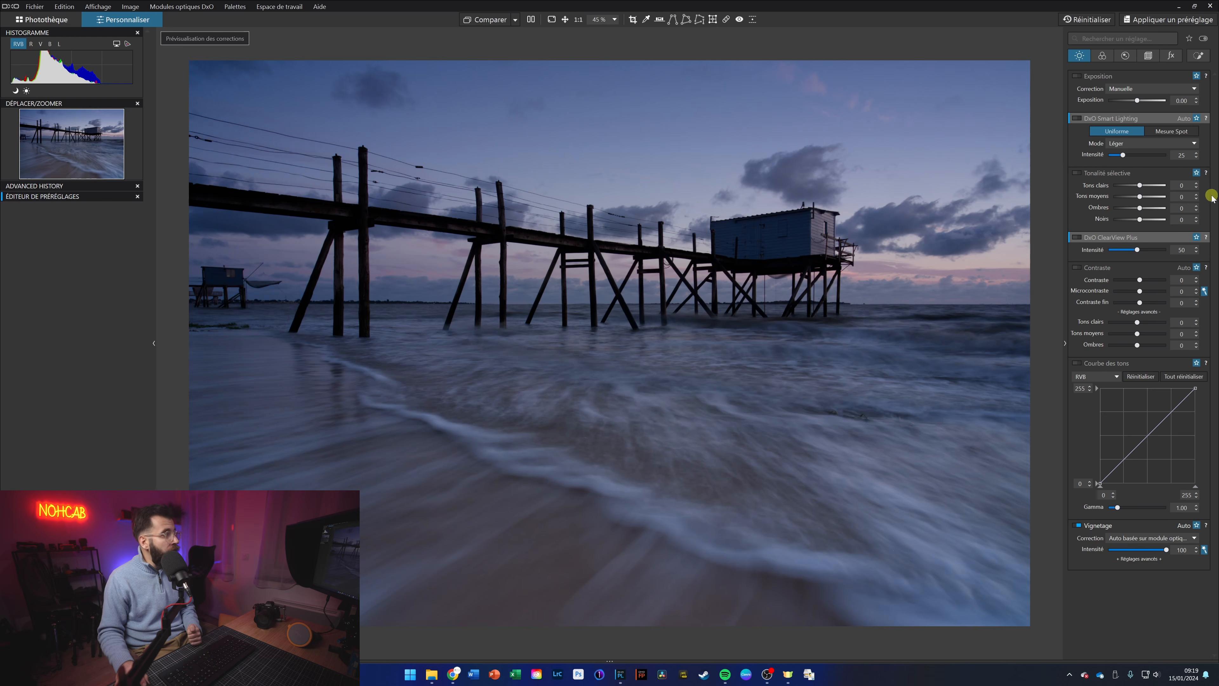
pyautogui.click(1197, 98)
pyautogui.click(1196, 98)
pyautogui.click(1196, 98)
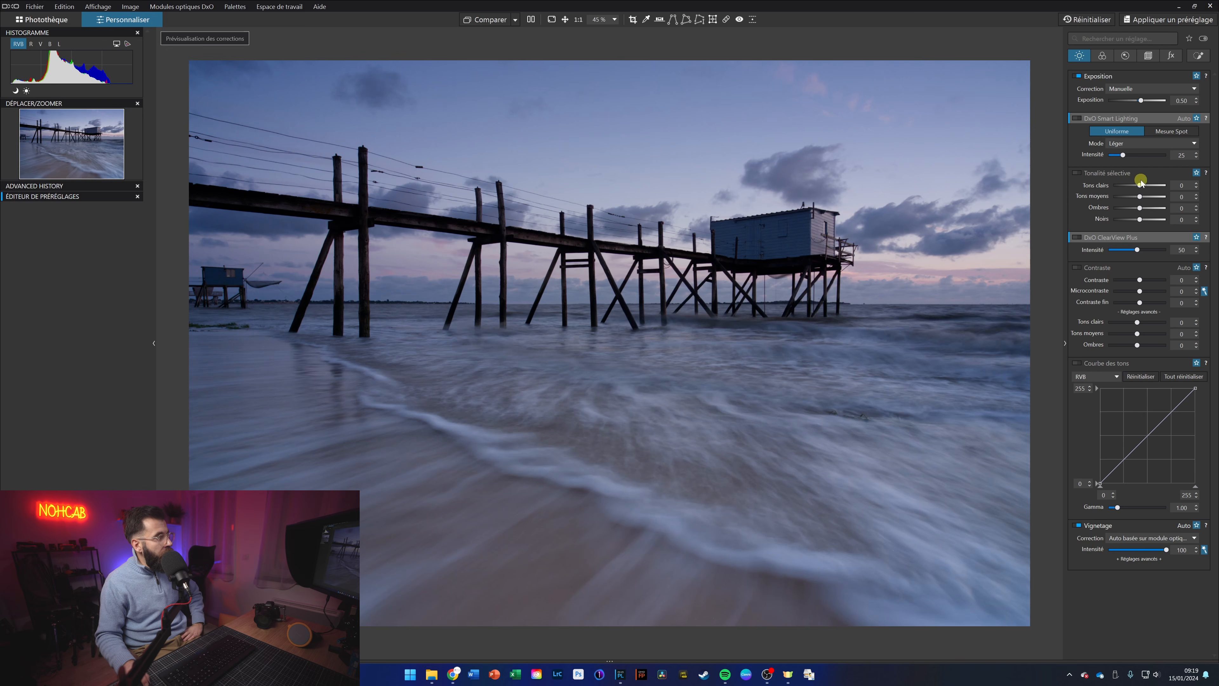
# In the selective tone correction, set the highlights to -23 and the midtones to 11, trying a shadow lift before resetting shadows to 0.
pyautogui.moveTo(1139, 187); pyautogui.dragTo(1138, 187)
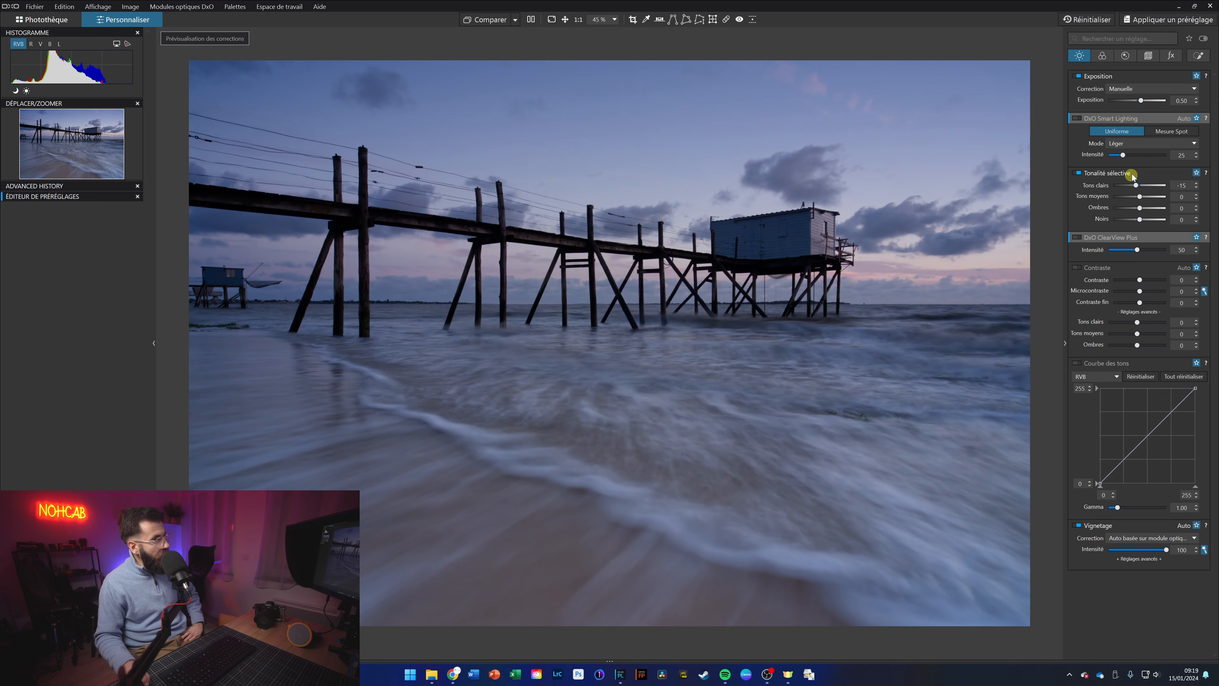
pyautogui.moveTo(1137, 186); pyautogui.dragTo(1134, 185)
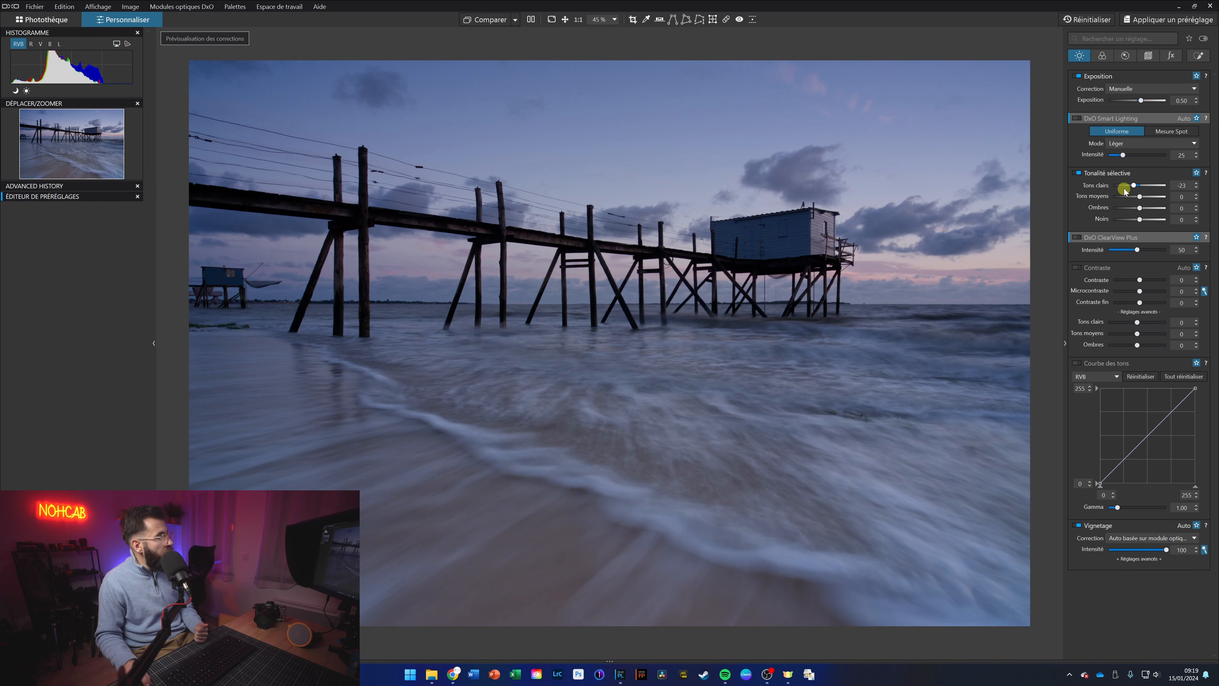
pyautogui.moveTo(1142, 197); pyautogui.dragTo(1143, 198)
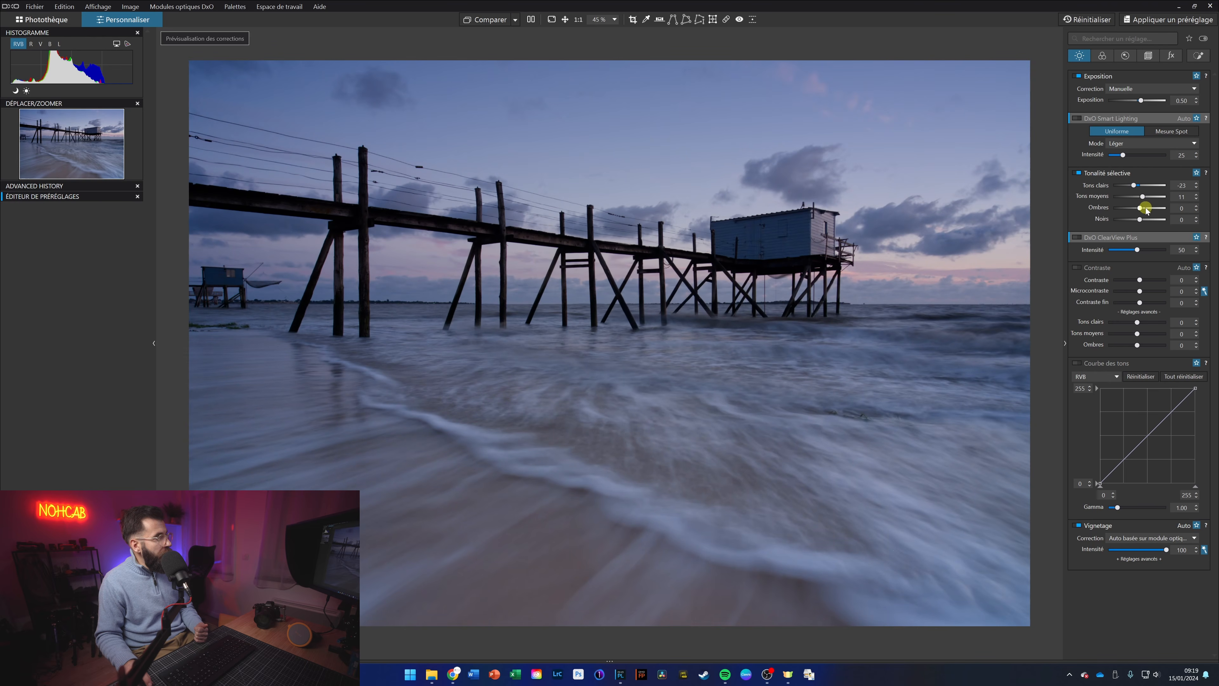
pyautogui.moveTo(1140, 209); pyautogui.dragTo(1146, 212)
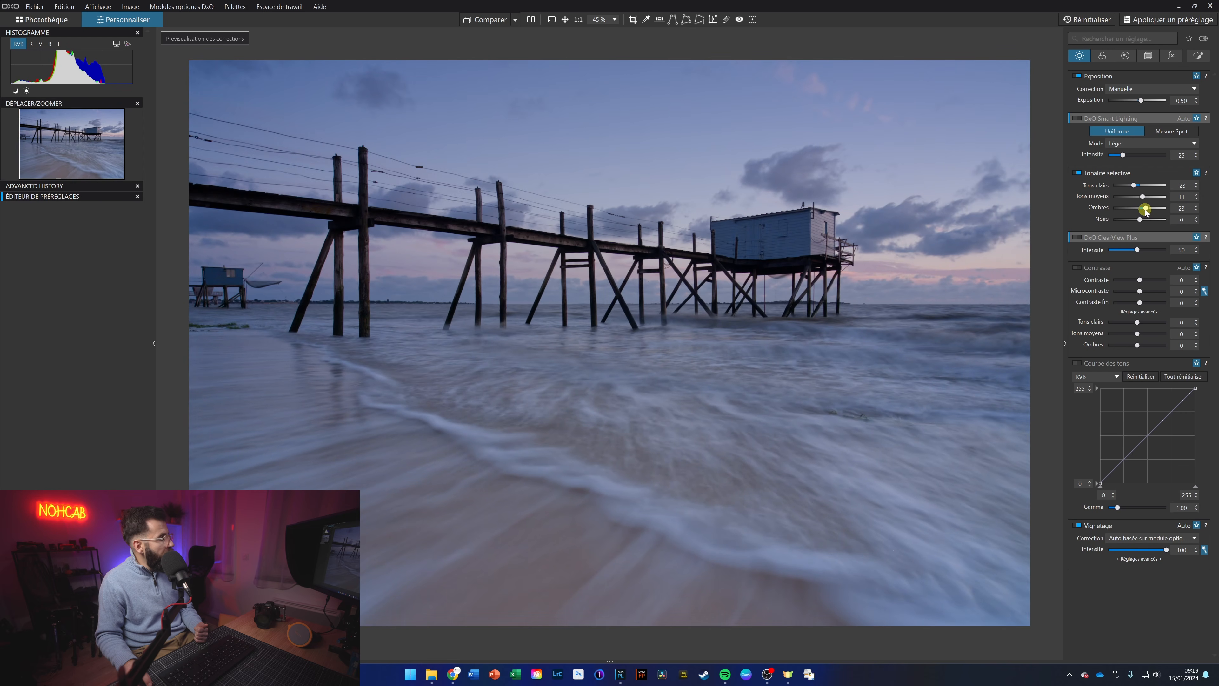
pyautogui.doubleClick(1146, 212)
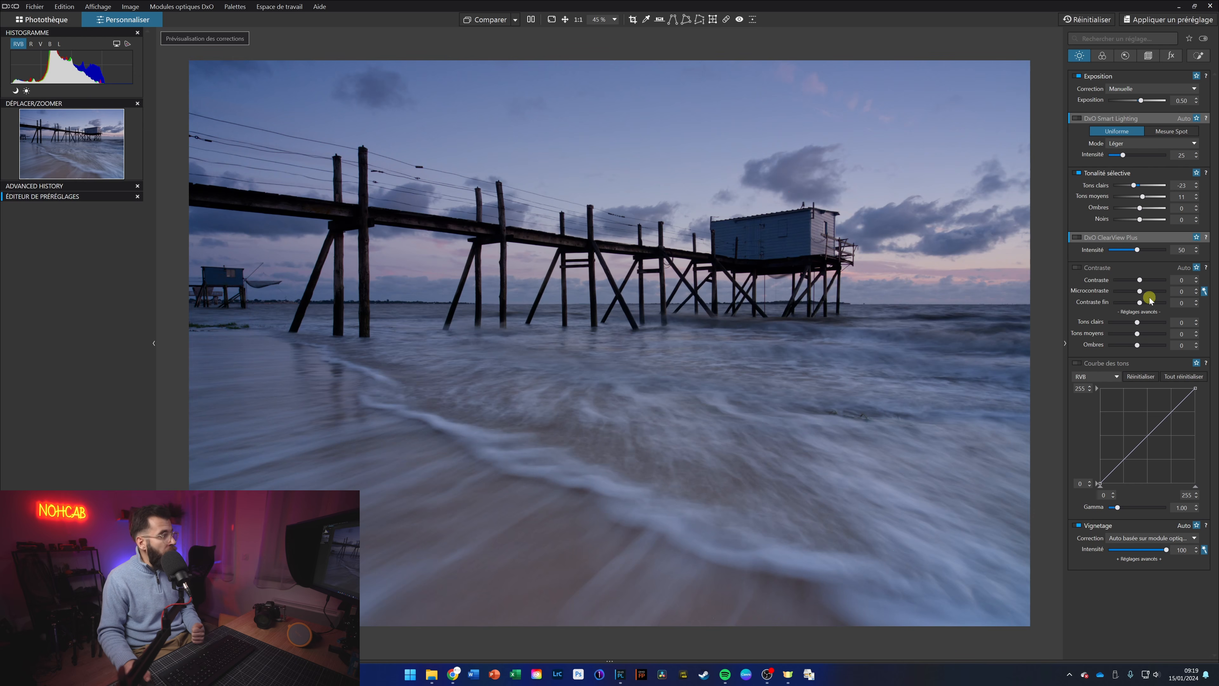
# Raise the RGB tone curve's black output level to 12.
pyautogui.click(1090, 482)
pyautogui.moveTo(1090, 481); pyautogui.dragTo(1090, 482)
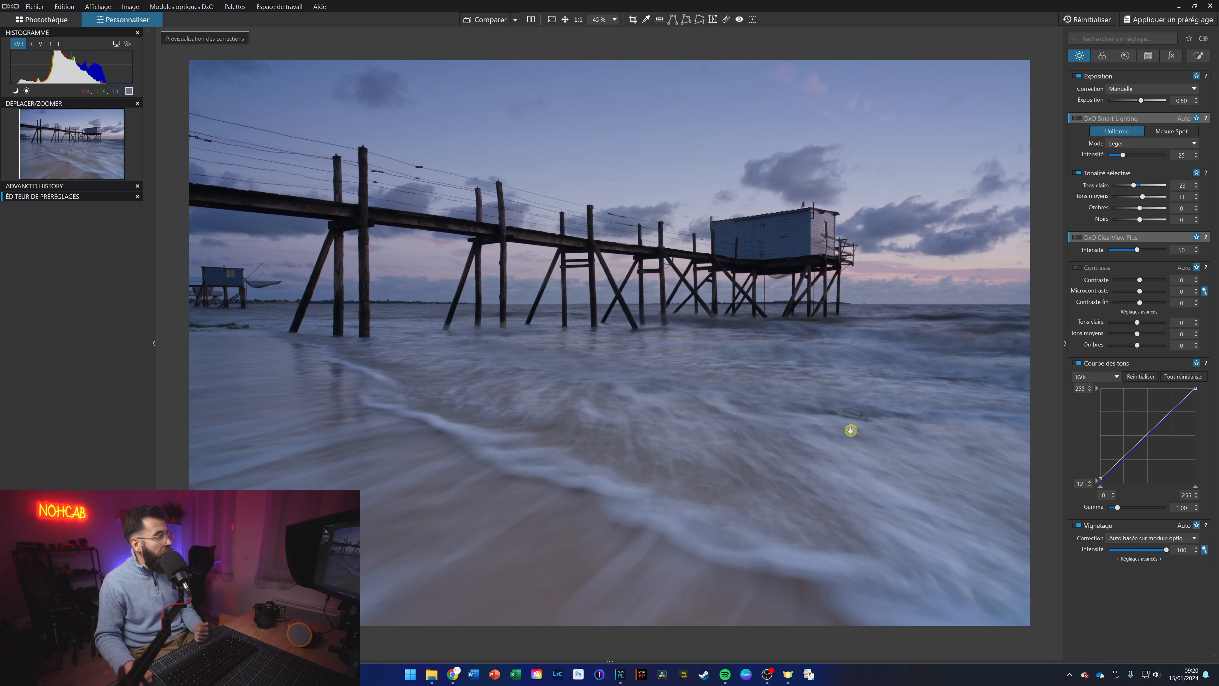
# Enable the contrast correction, reset the microcontrast to 0 and set the contrast to 29.
pyautogui.click(1075, 268)
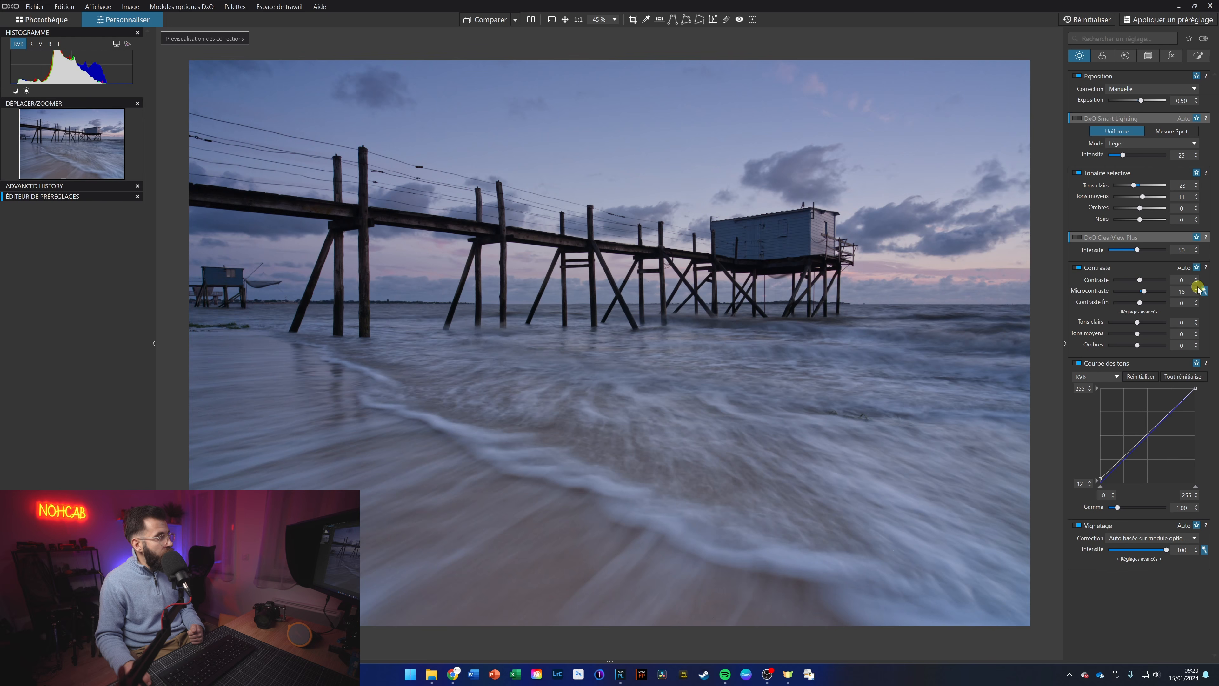
pyautogui.click(1144, 291)
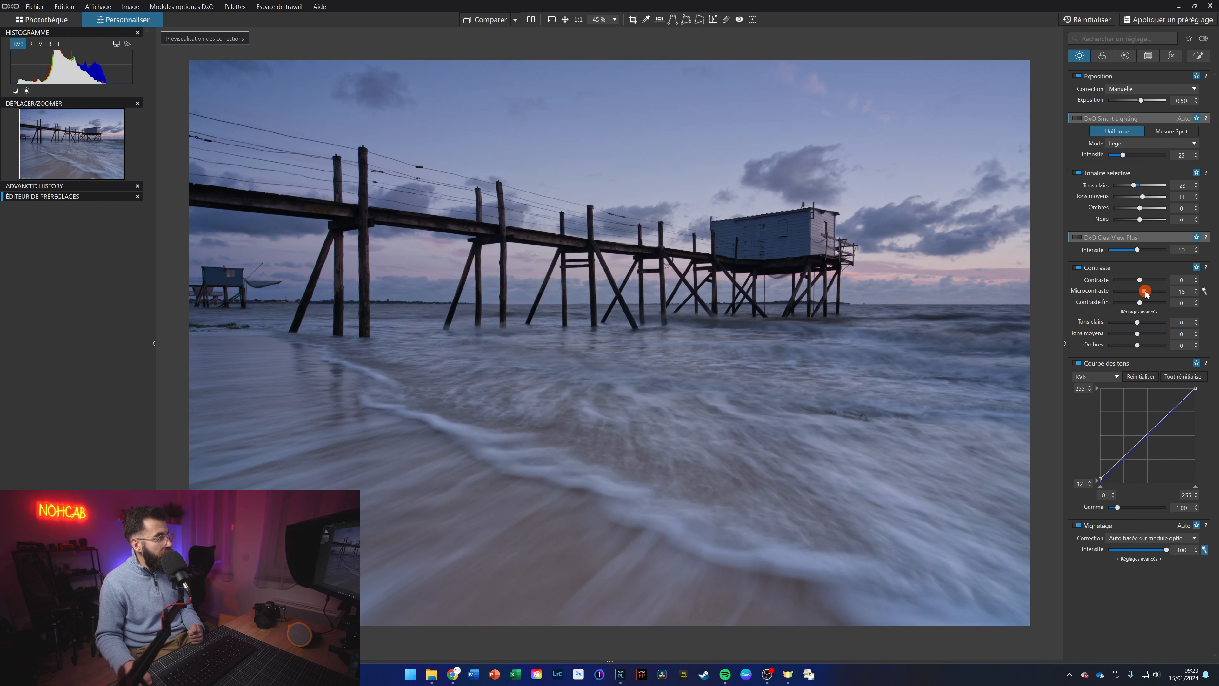
pyautogui.doubleClick(1145, 291)
pyautogui.moveTo(1142, 282); pyautogui.dragTo(1147, 284)
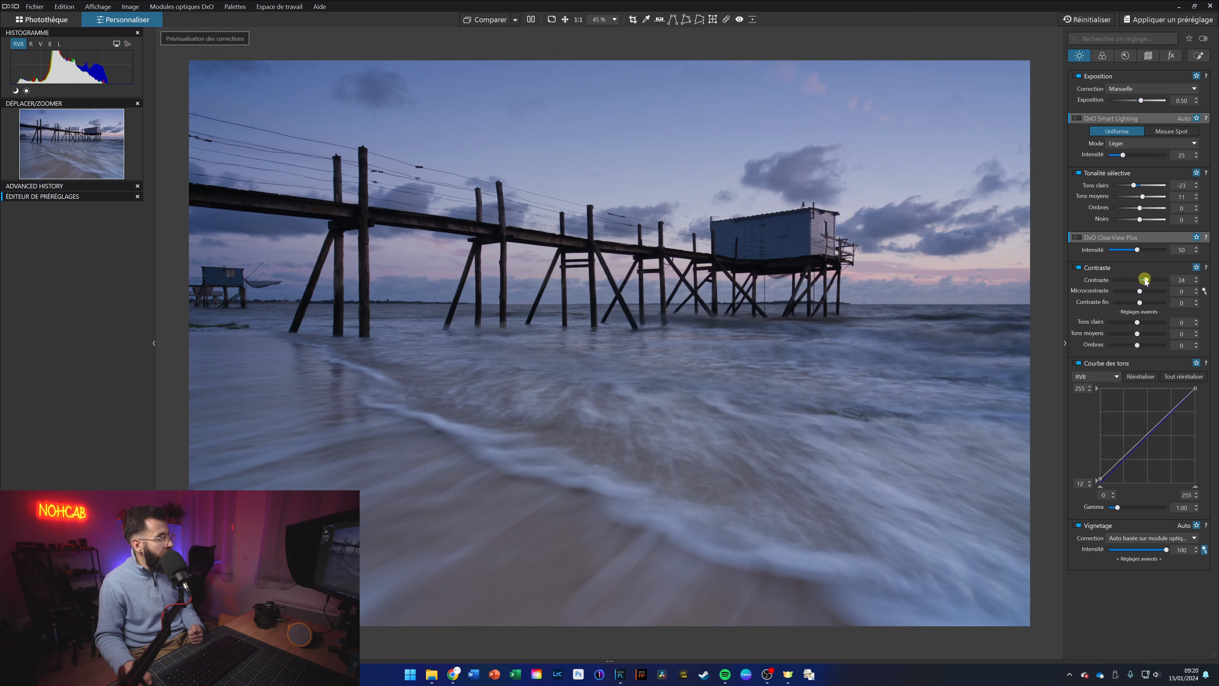
pyautogui.moveTo(1146, 281); pyautogui.dragTo(1147, 281)
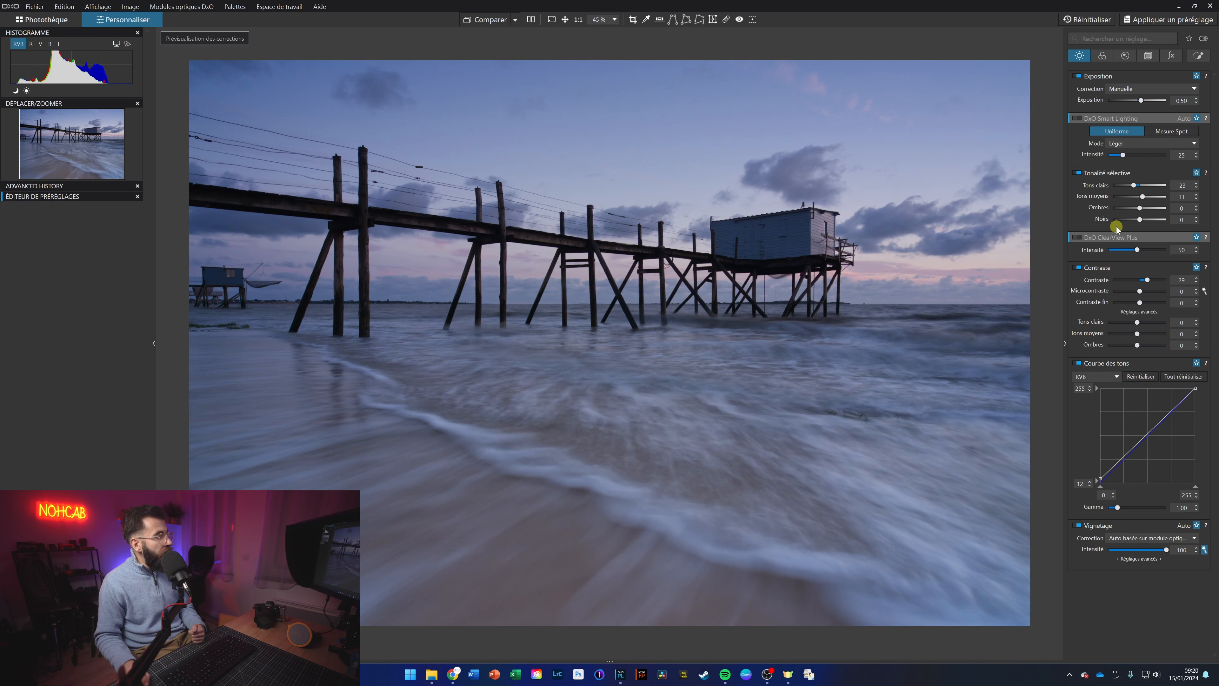
# Look over the colour corrections and add a local control line along the horizon so that it covers the sky.
pyautogui.moveTo(1126, 241)
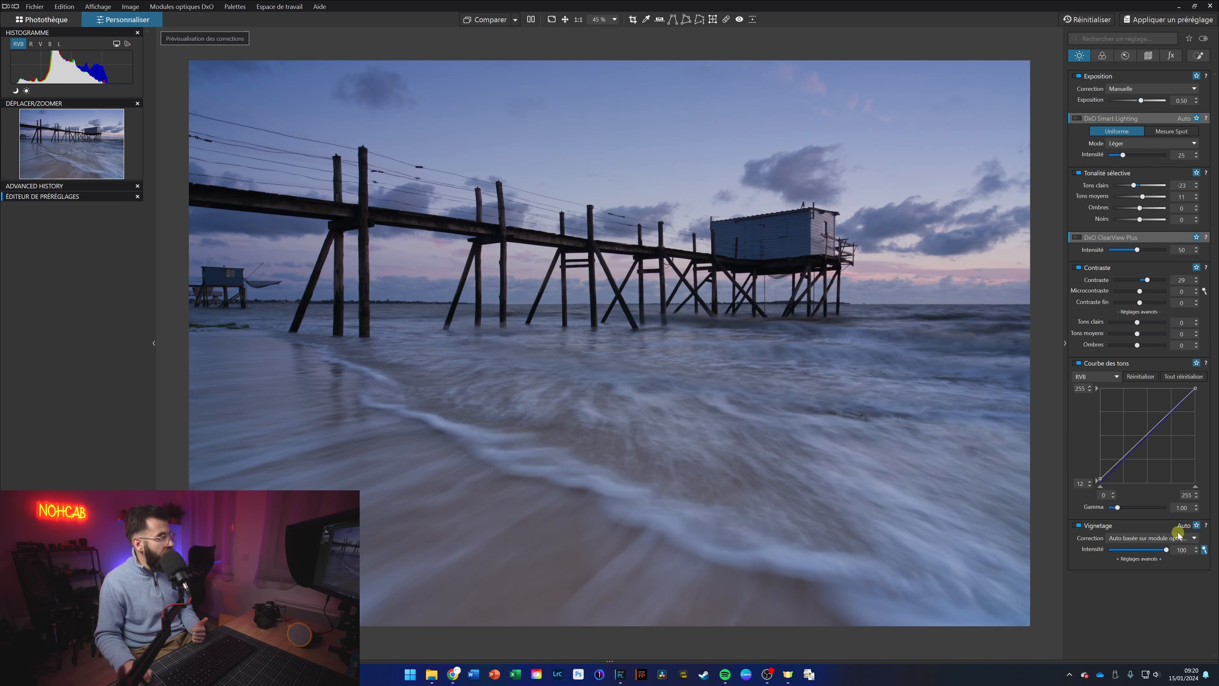
pyautogui.click(1102, 56)
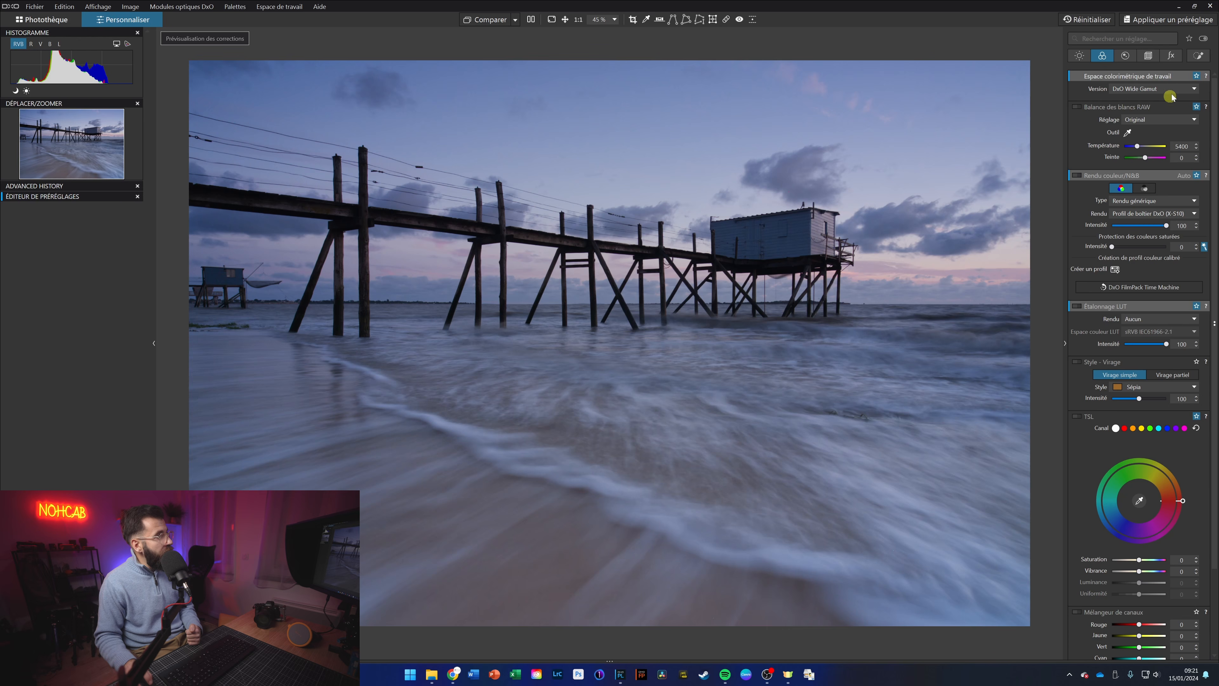
pyautogui.click(1199, 55)
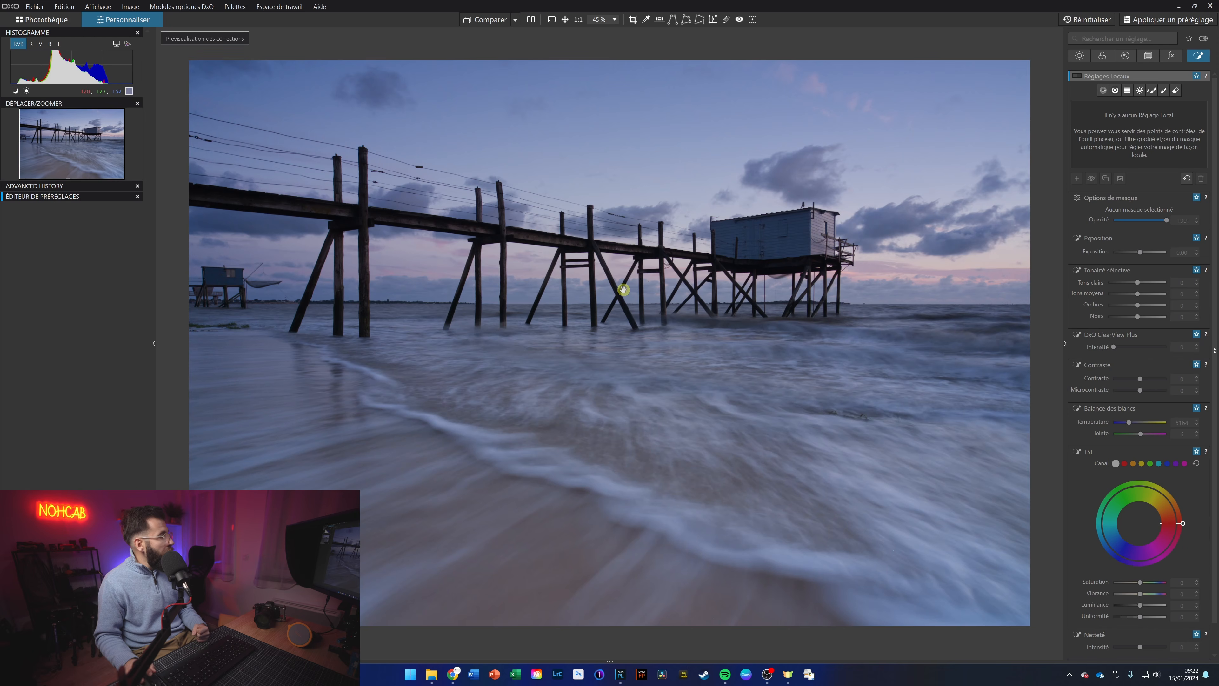
pyautogui.moveTo(1106, 110)
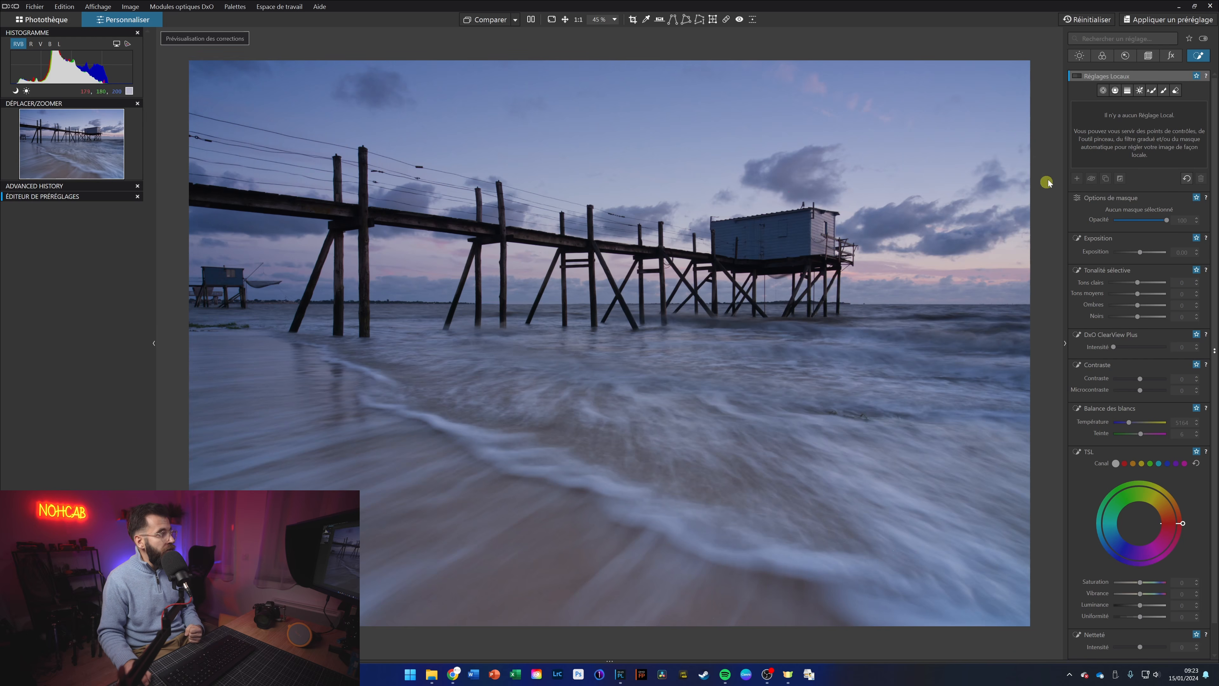
pyautogui.click(1113, 91)
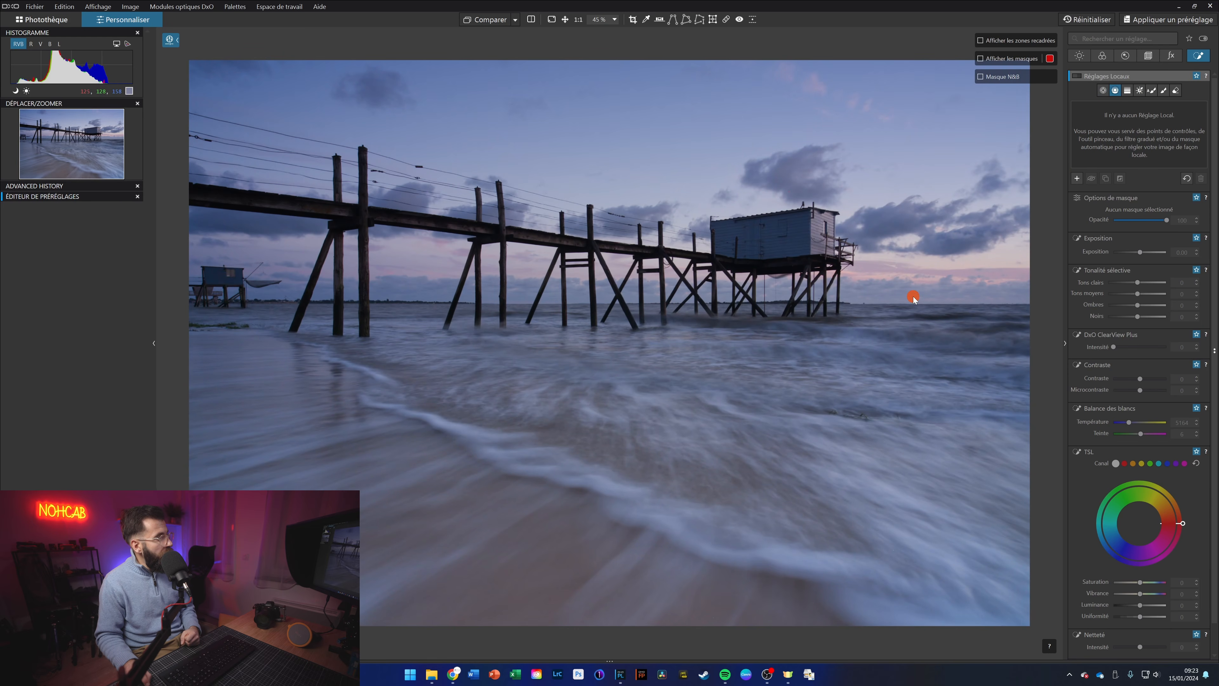
pyautogui.moveTo(913, 299); pyautogui.dragTo(876, 311)
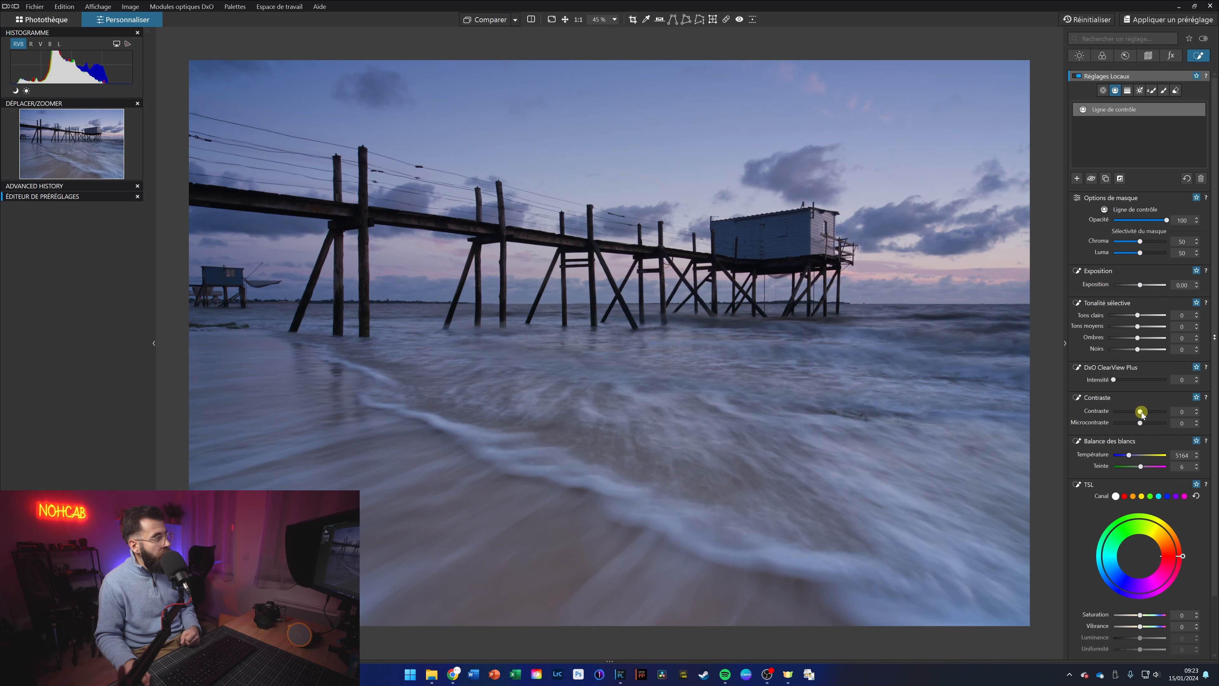
# Set the sky control line's contrast to 35 and its shadows to -25.
pyautogui.moveTo(1140, 414); pyautogui.dragTo(1150, 416)
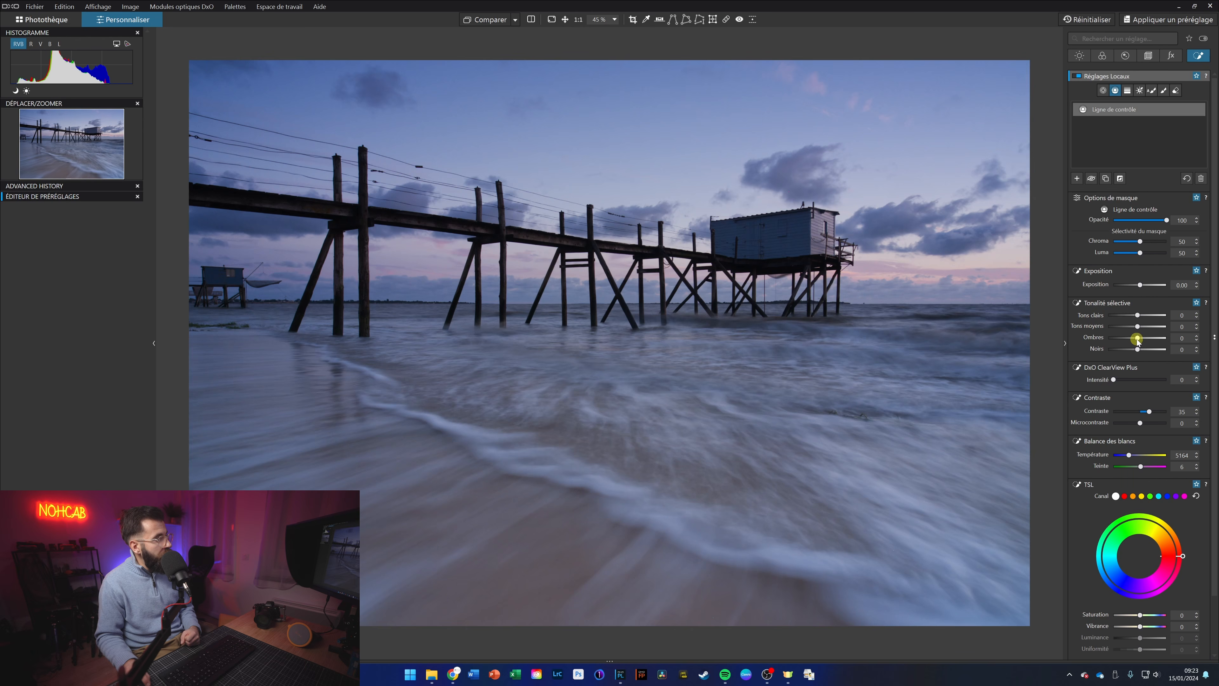
pyautogui.moveTo(1137, 340); pyautogui.dragTo(1132, 341)
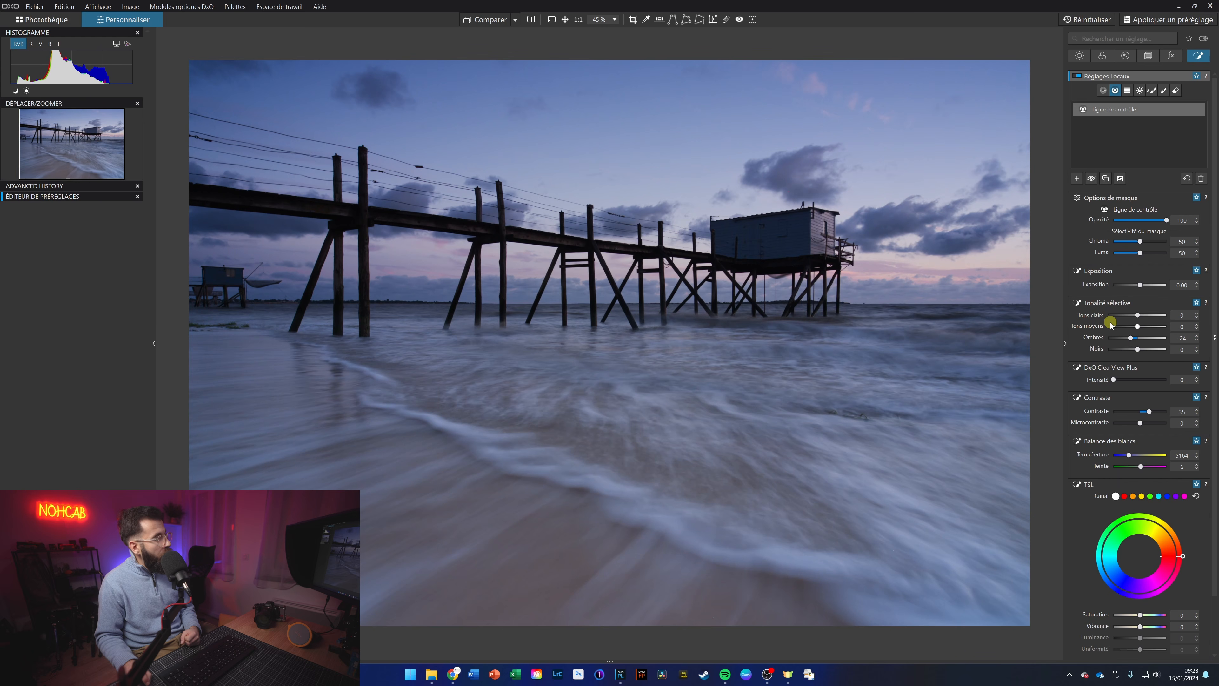
pyautogui.moveTo(1131, 342); pyautogui.dragTo(1131, 339)
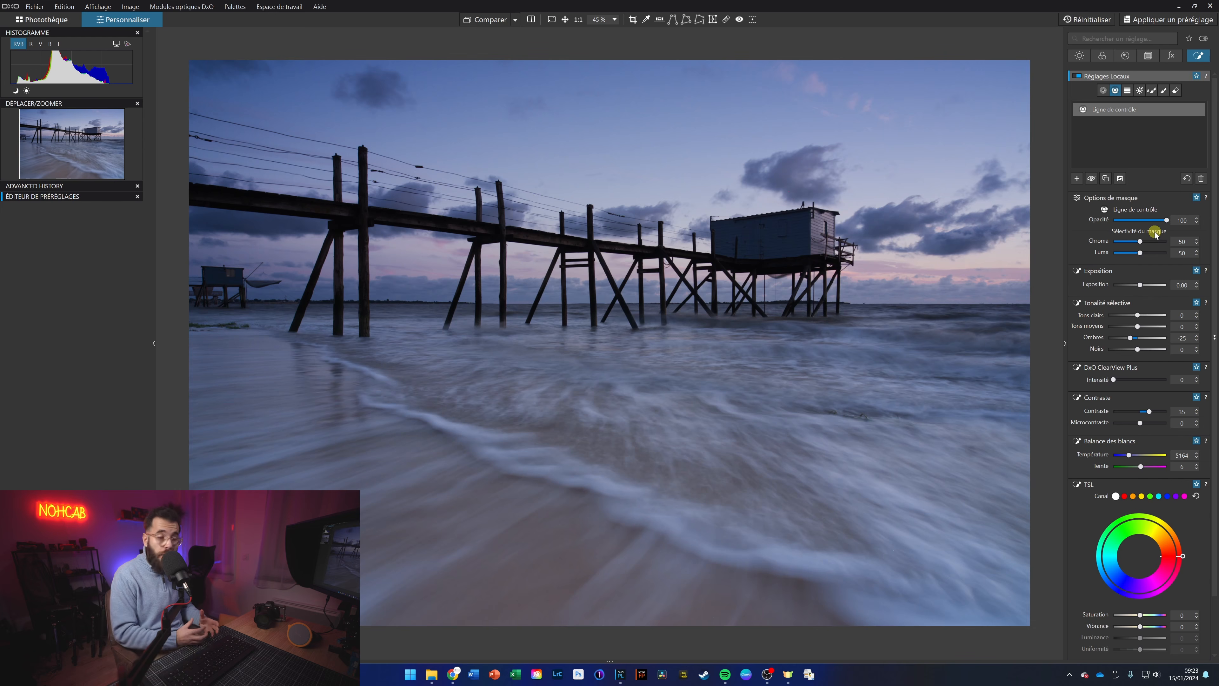
# Sample the dark cloud beside the large hut for the control line and toggle the mask overlay to check the selection.
pyautogui.click(949, 243)
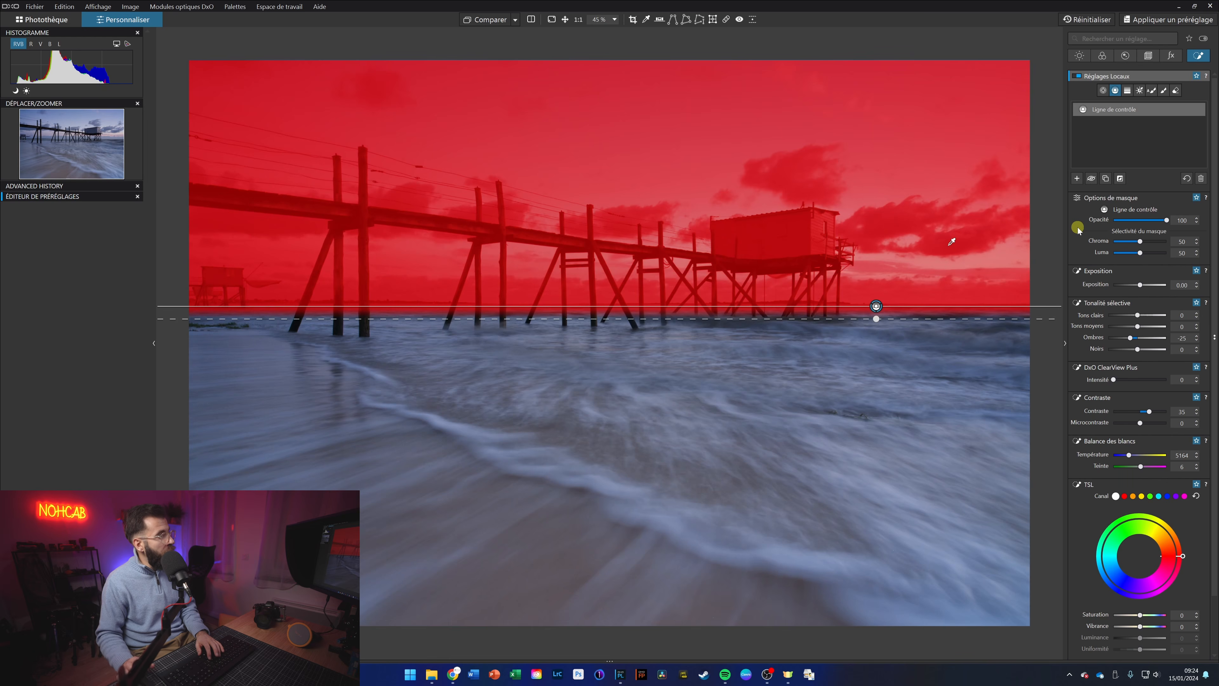
pyautogui.click(1109, 110)
pyautogui.click(1148, 110)
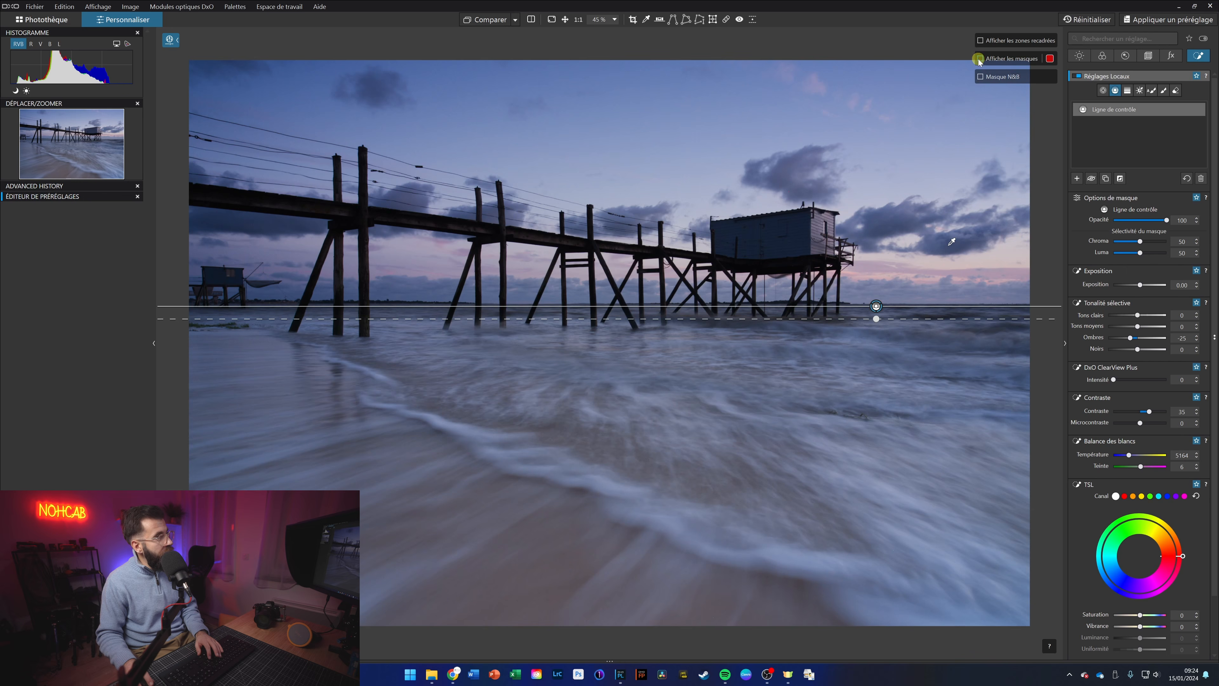
pyautogui.click(980, 59)
pyautogui.click(980, 59)
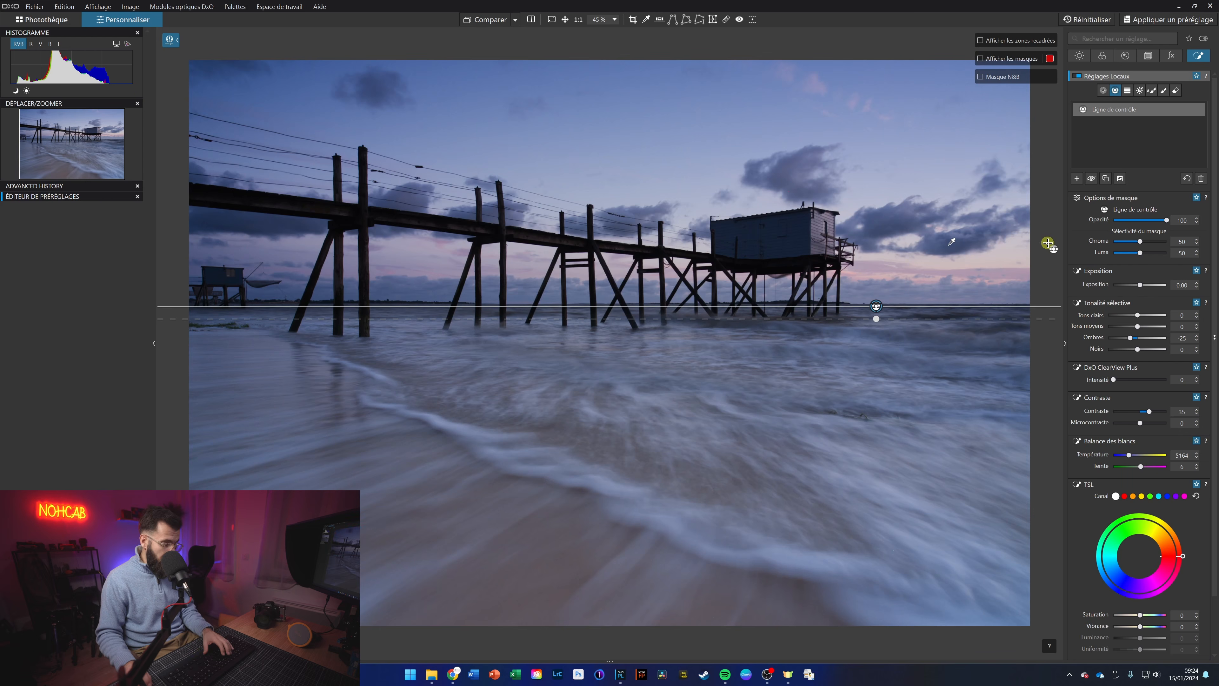
pyautogui.press('m')
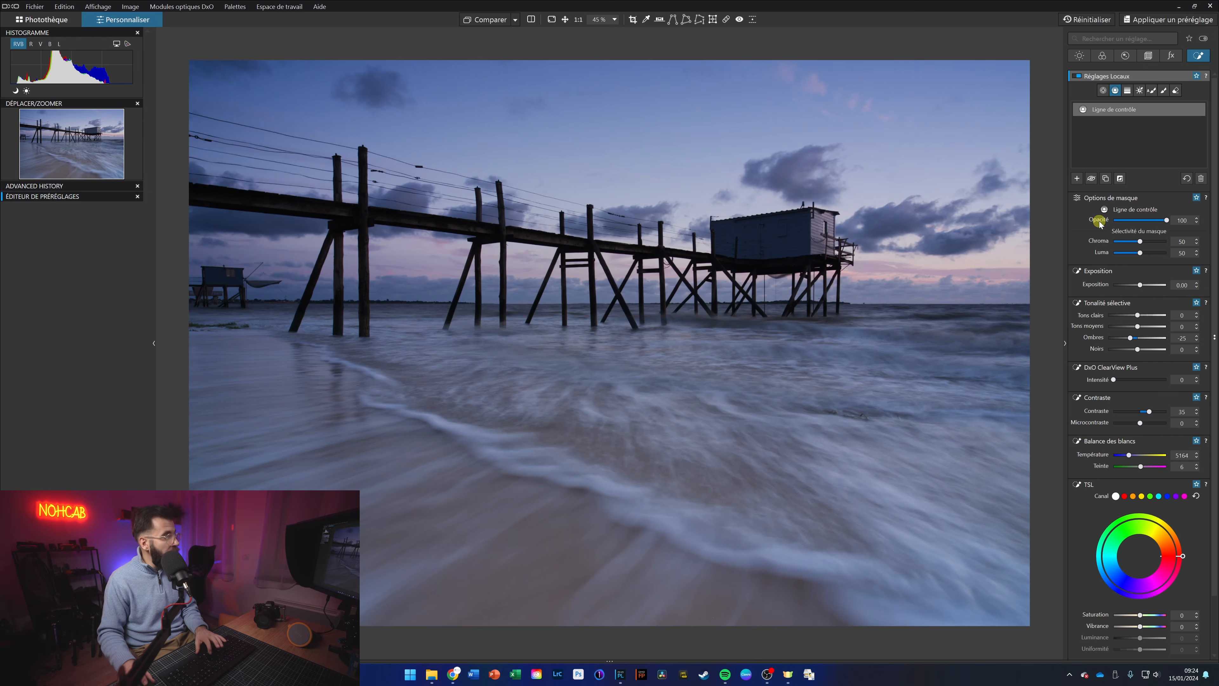
pyautogui.click(954, 242)
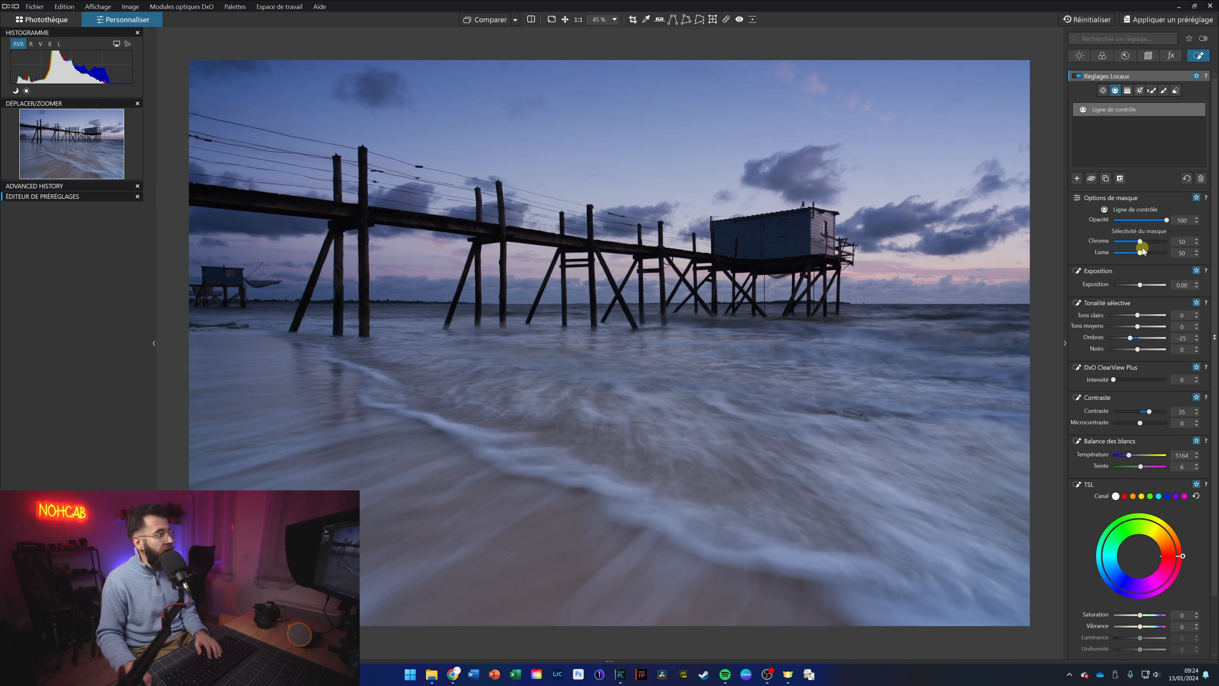
# Refine the control line's selectivity using the black-and-white mask, setting Luma to 75 and Chroma to 67.
pyautogui.moveTo(1140, 254); pyautogui.dragTo(1145, 256)
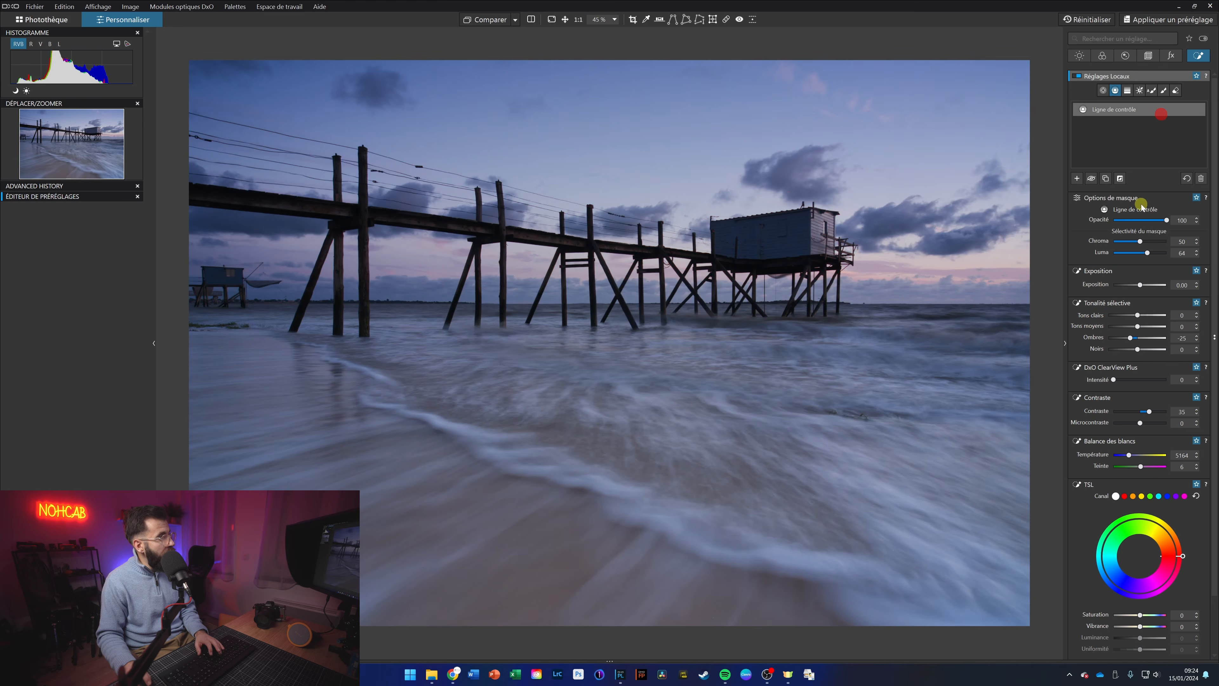
pyautogui.click(979, 76)
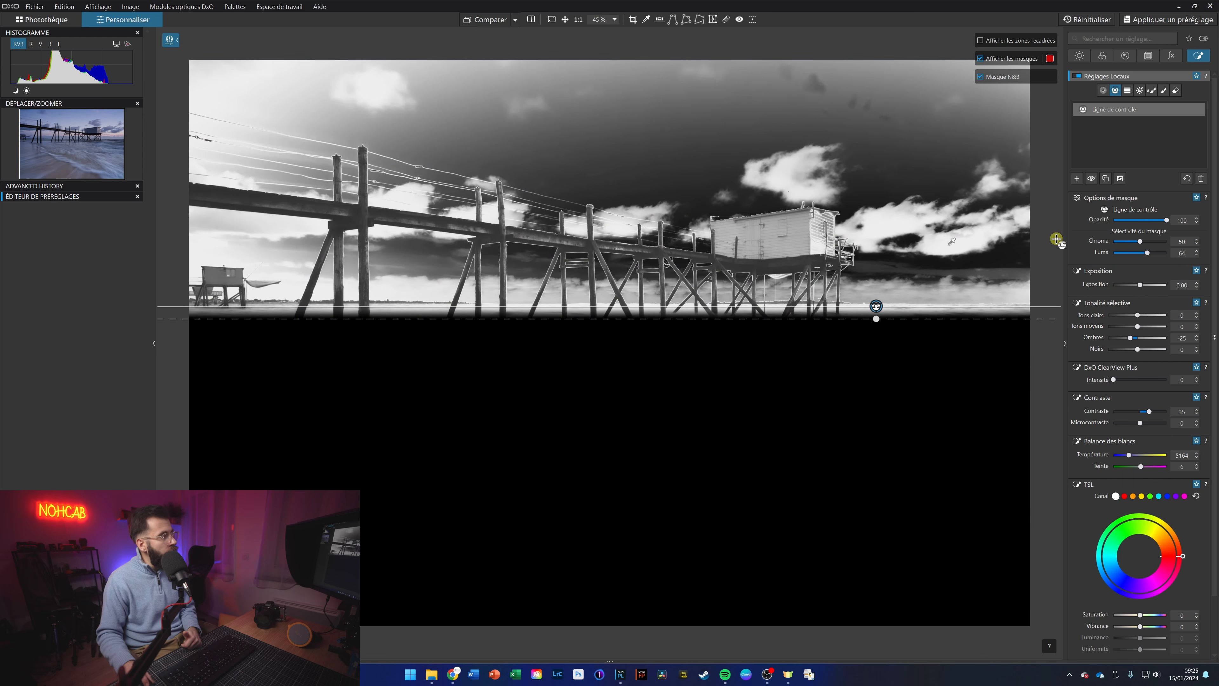
pyautogui.doubleClick(1147, 253)
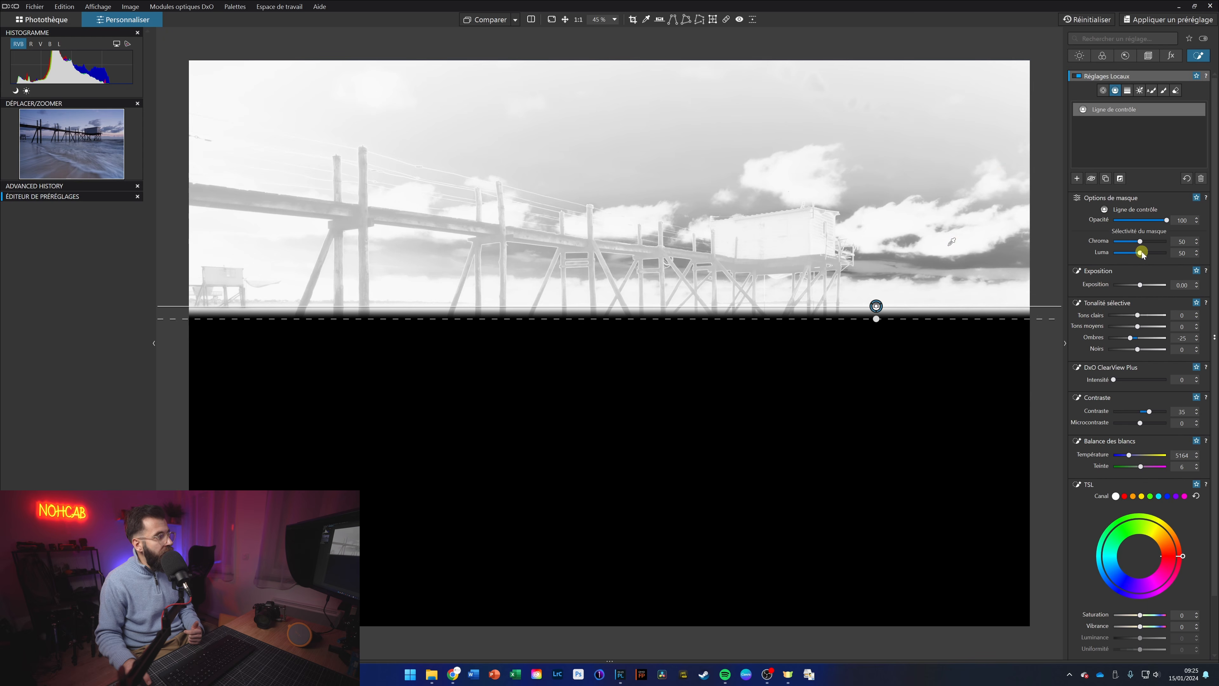
pyautogui.moveTo(1140, 255); pyautogui.dragTo(1153, 255)
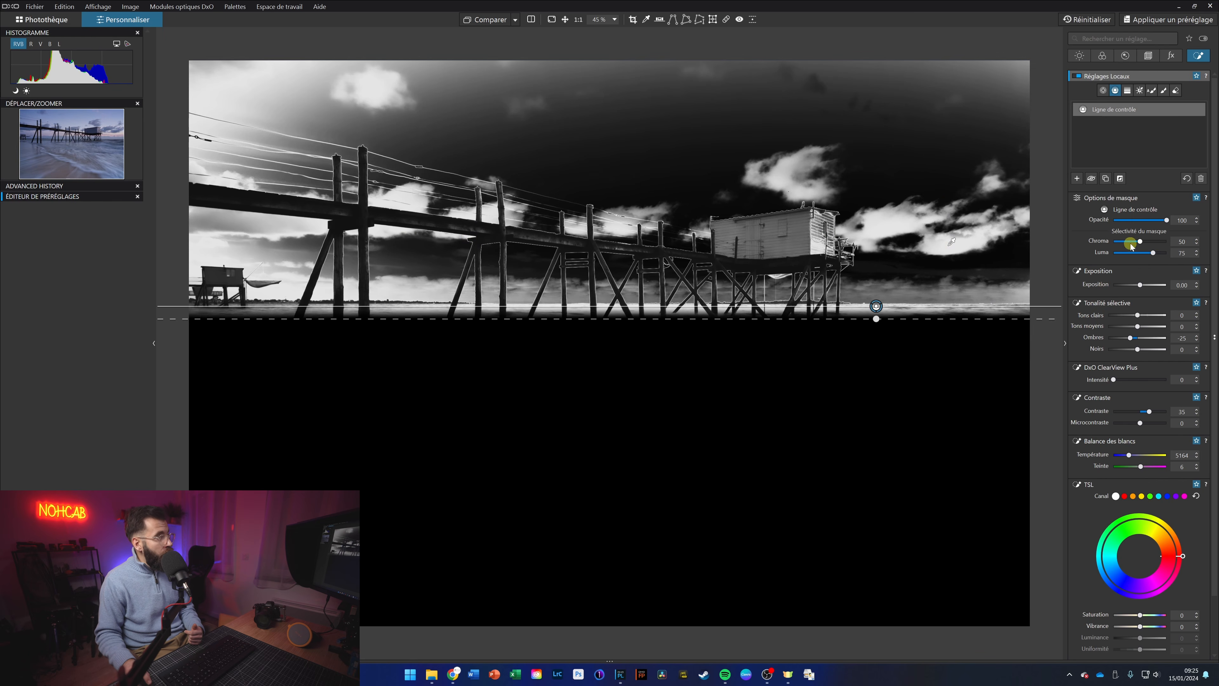
pyautogui.moveTo(1131, 245); pyautogui.dragTo(1150, 245)
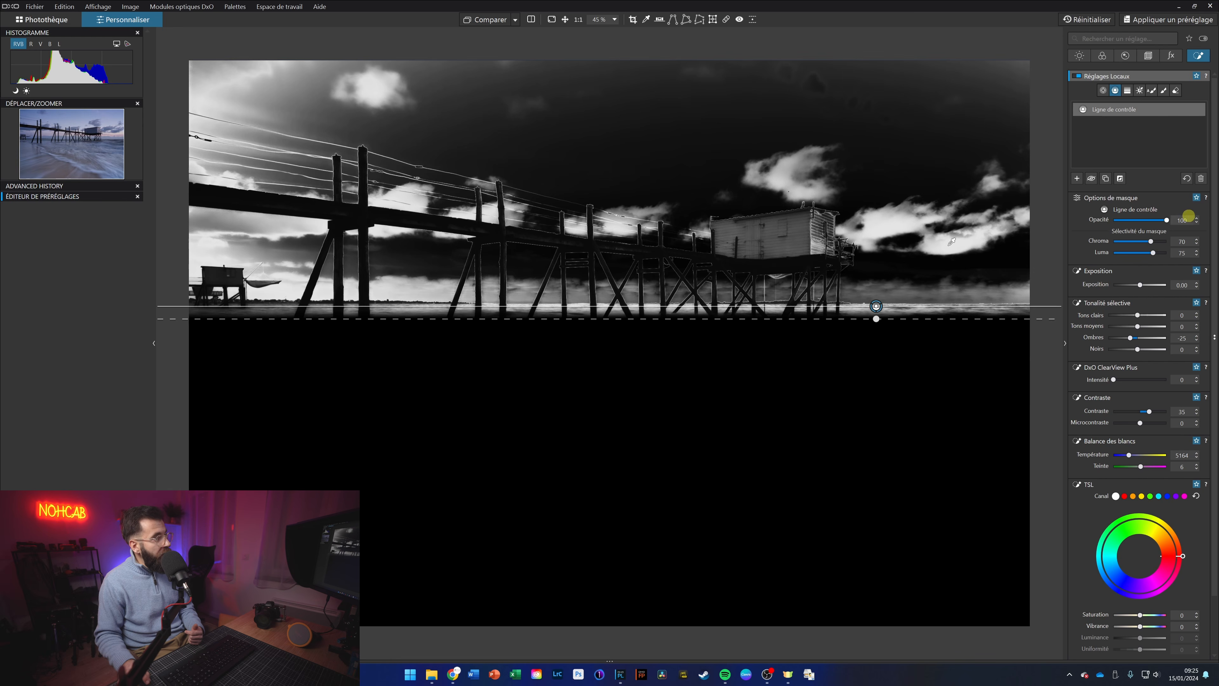
pyautogui.moveTo(1151, 241); pyautogui.dragTo(1149, 243)
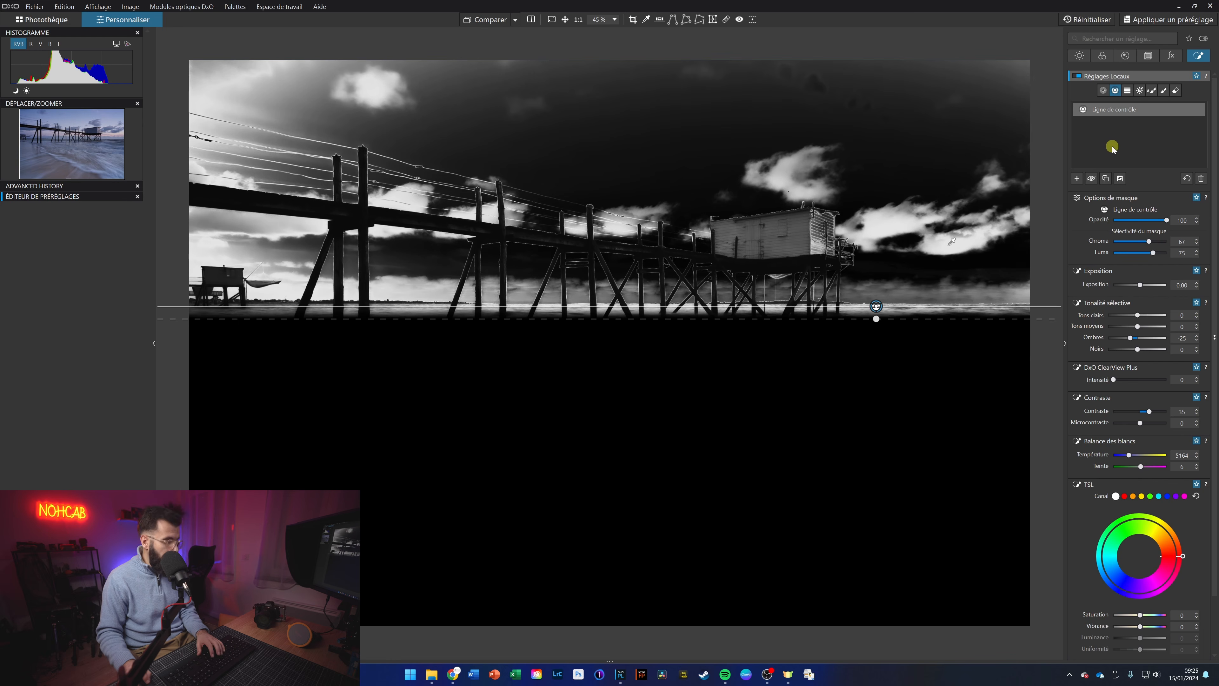
# Hide the mask display and compare the sky with the control line switched off and on.
pyautogui.press('m')
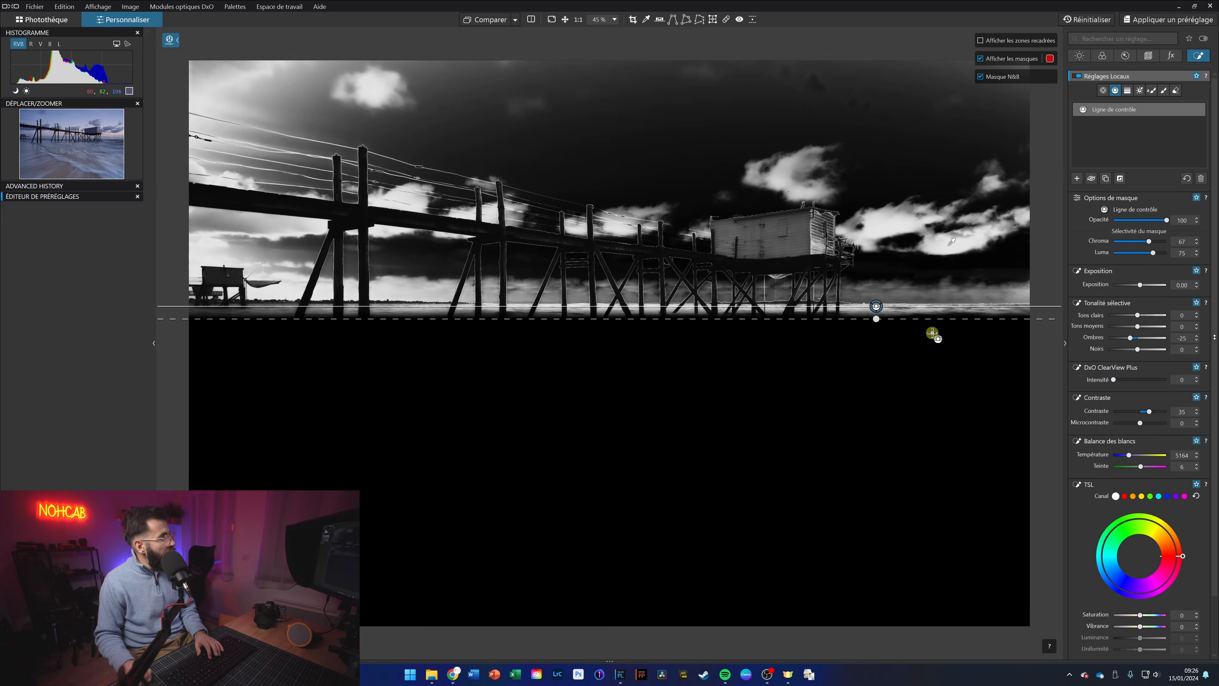
pyautogui.press('m')
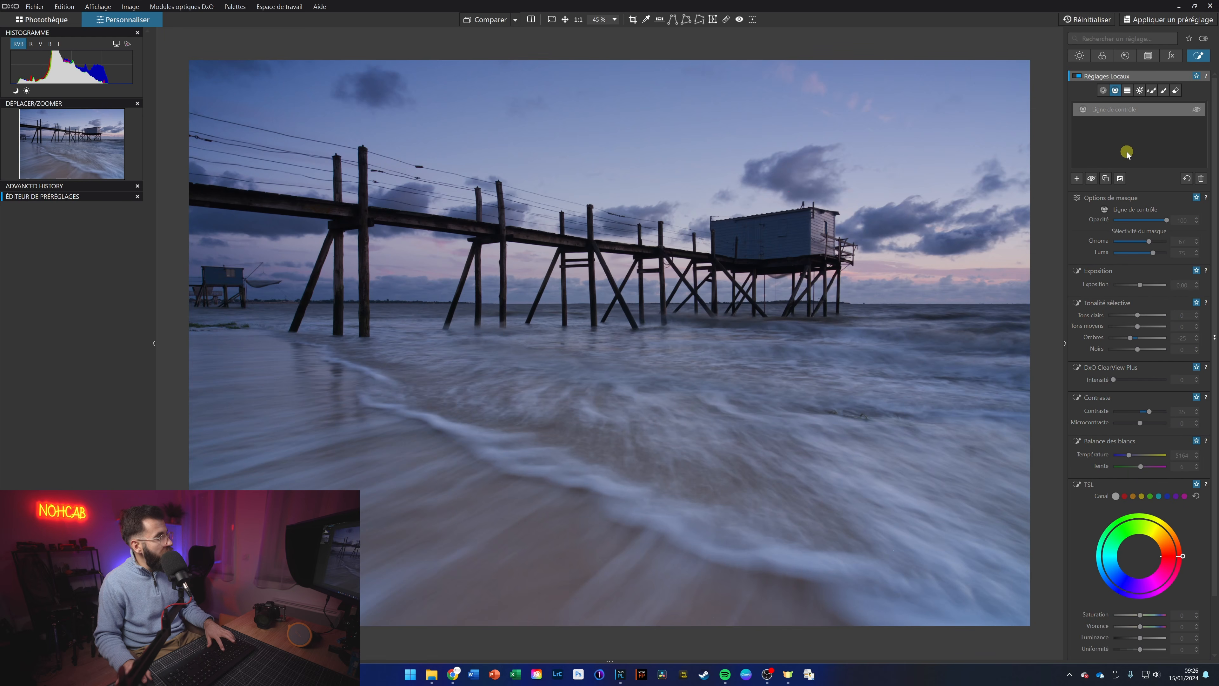
pyautogui.press('h')
pyautogui.press('h')
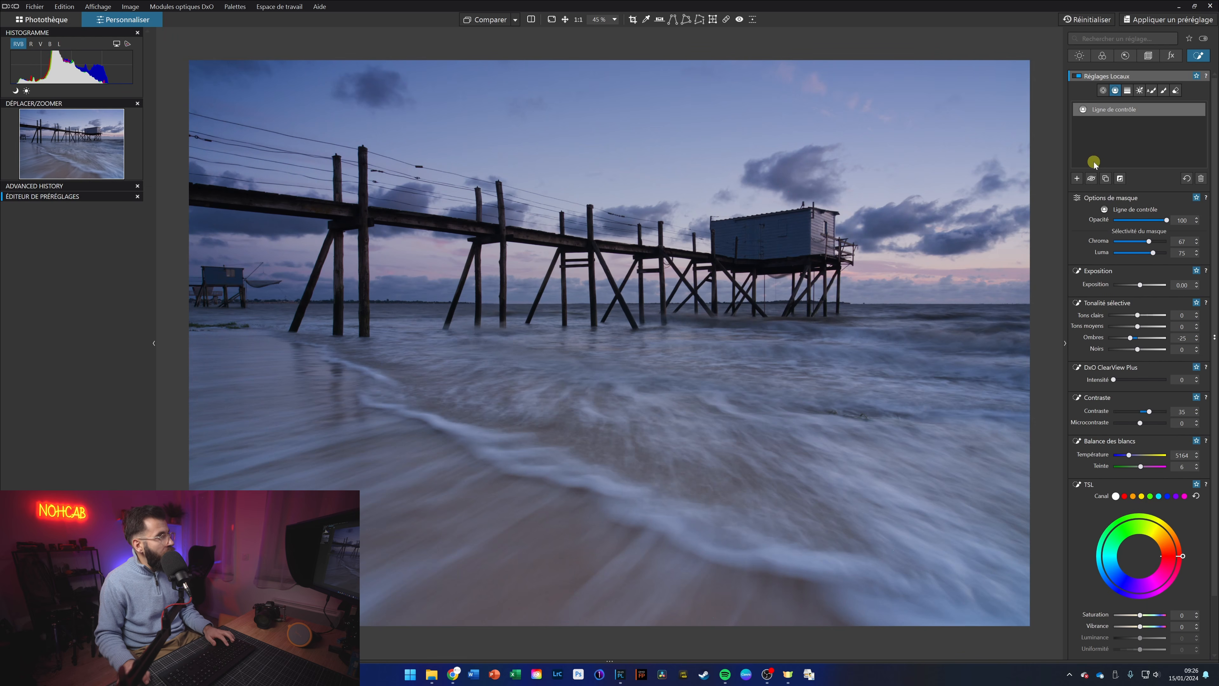
# Place a subtractive control point on the large hut's wall to exclude it from the control line, and shrink its circle to the hut's height.
pyautogui.click(1102, 90)
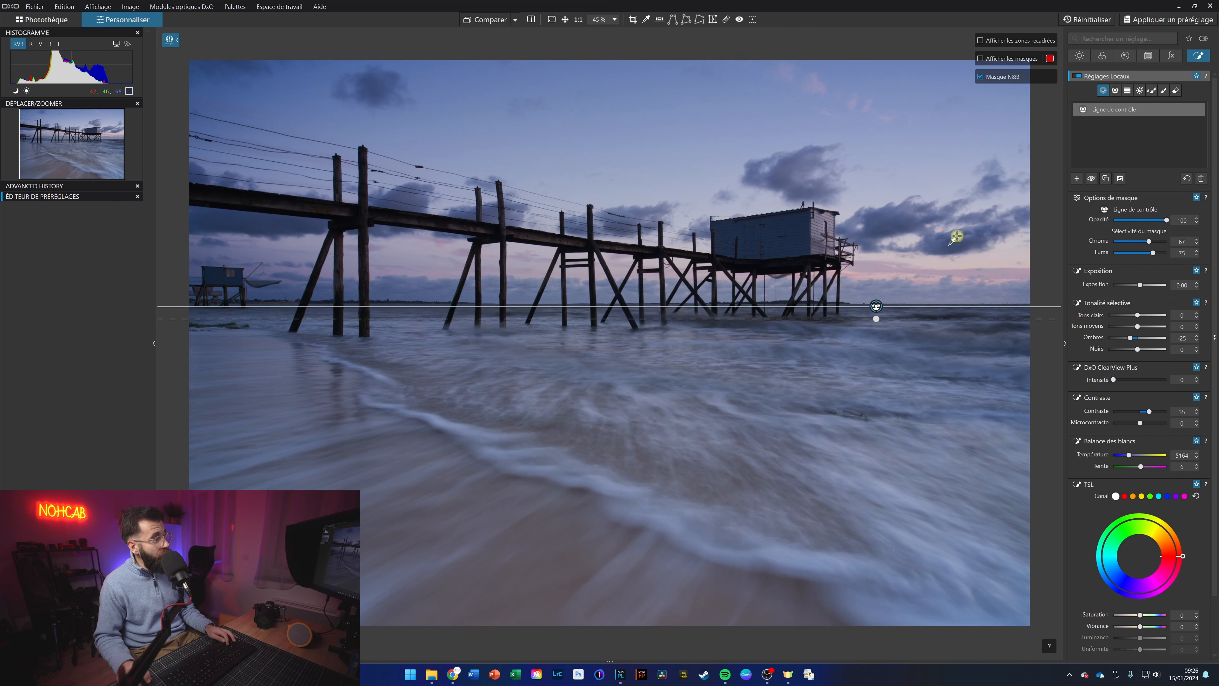
pyautogui.moveTo(957, 236); pyautogui.dragTo(956, 245)
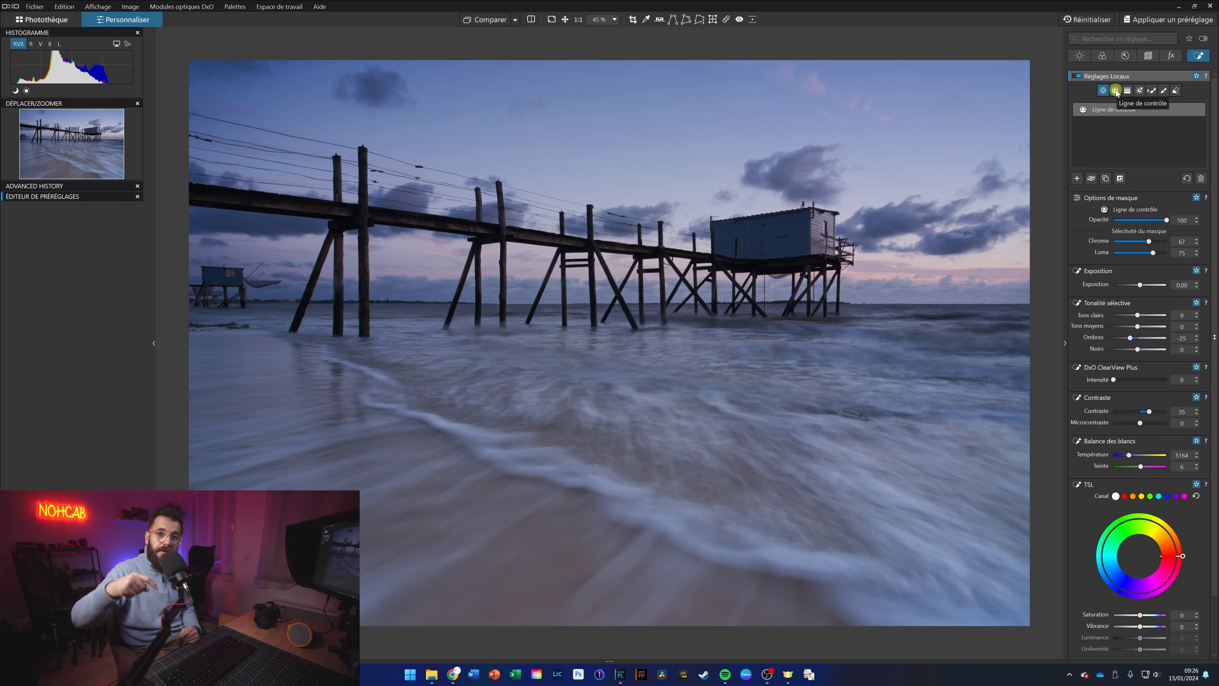
pyautogui.moveTo(1103, 94)
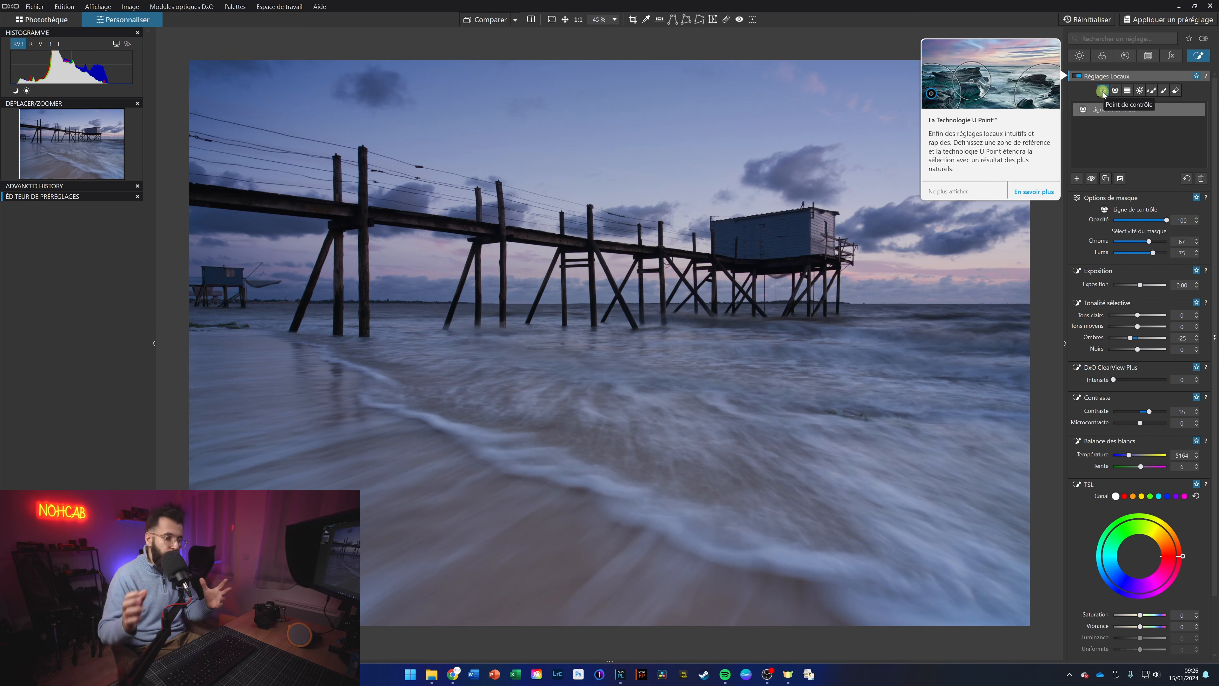
pyautogui.click(1103, 91)
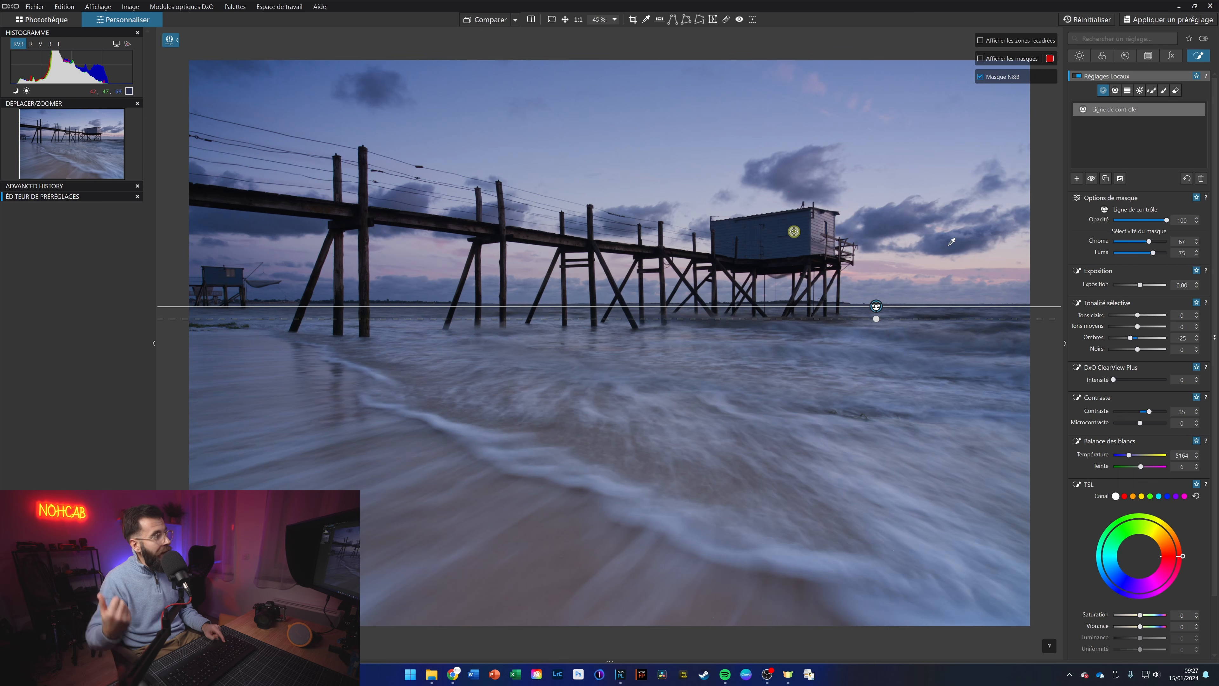
pyautogui.moveTo(1103, 89)
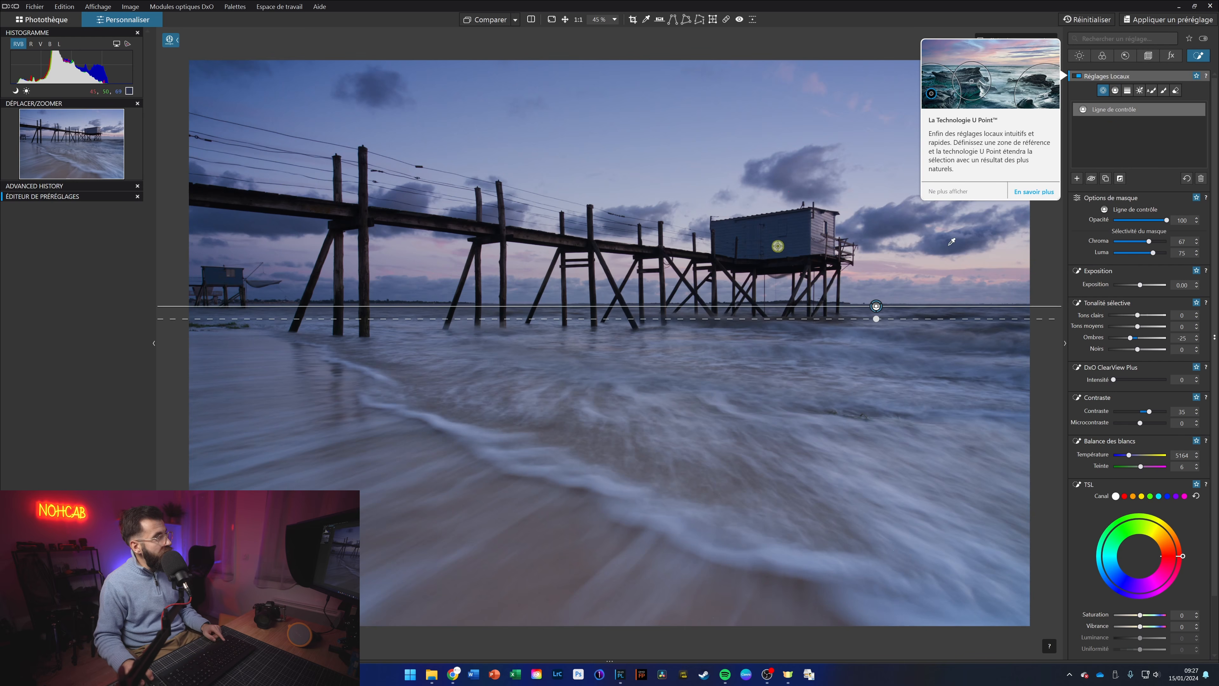
pyautogui.click(803, 230)
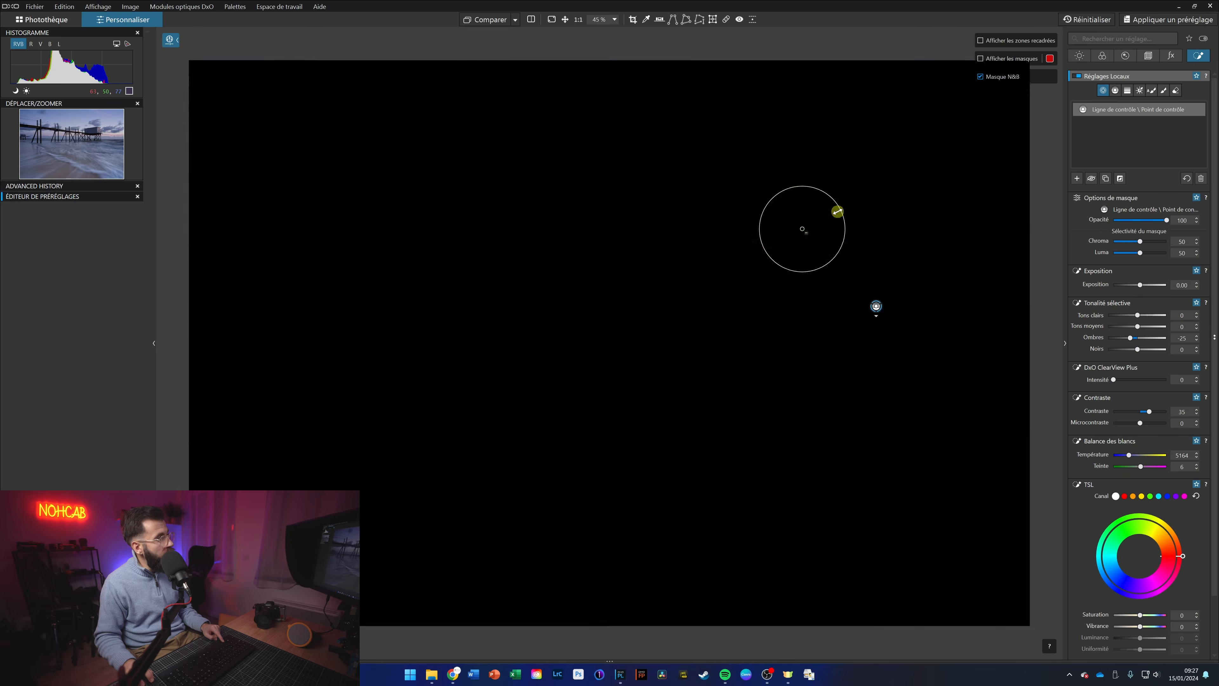
pyautogui.moveTo(837, 211); pyautogui.dragTo(820, 212)
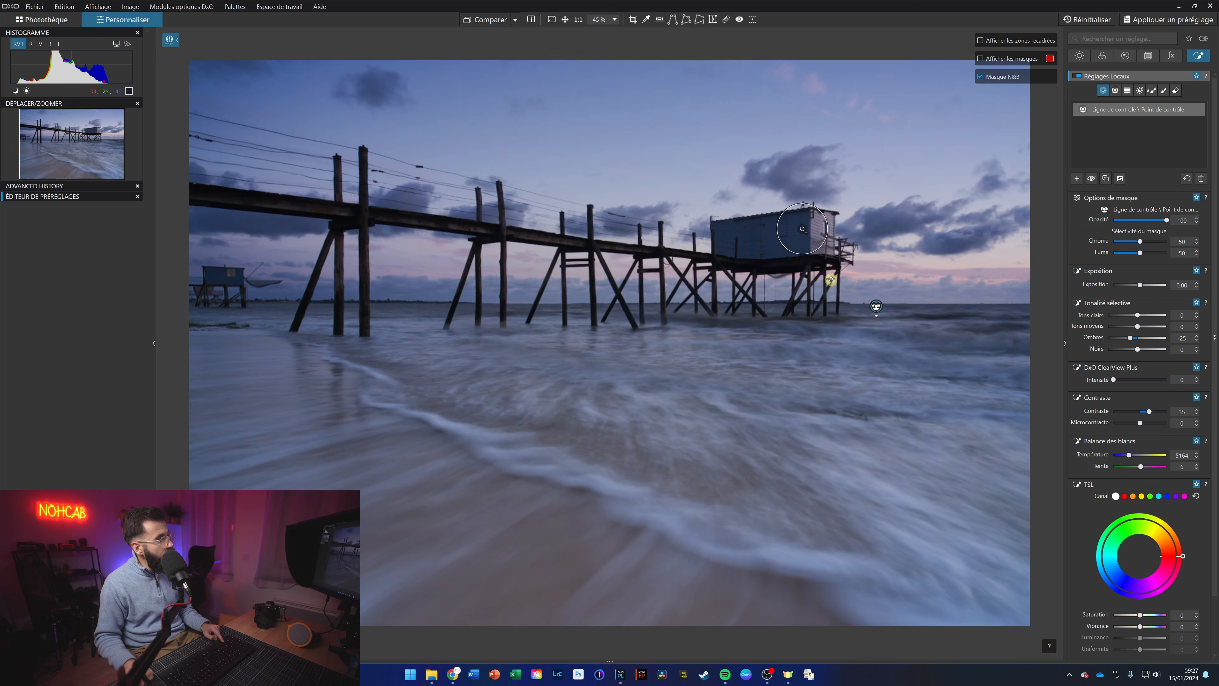
# Display the black-and-white mask and add six more subtractive control points across the large hut's wall.
pyautogui.click(981, 58)
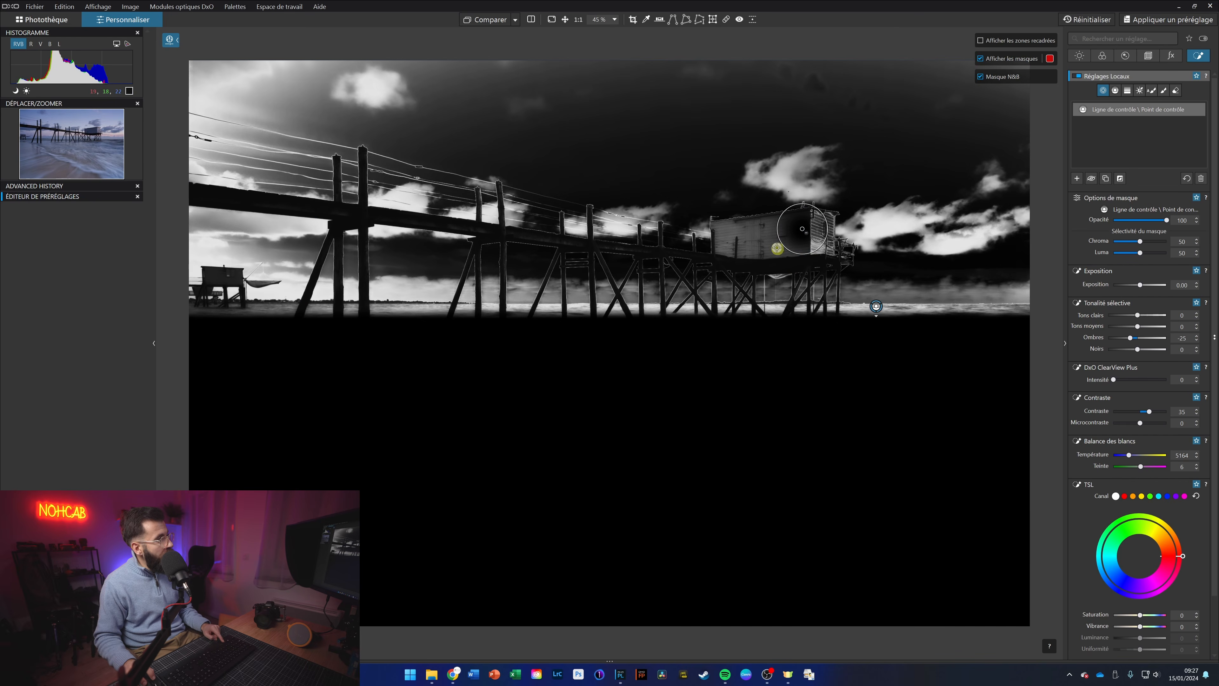
pyautogui.click(775, 246)
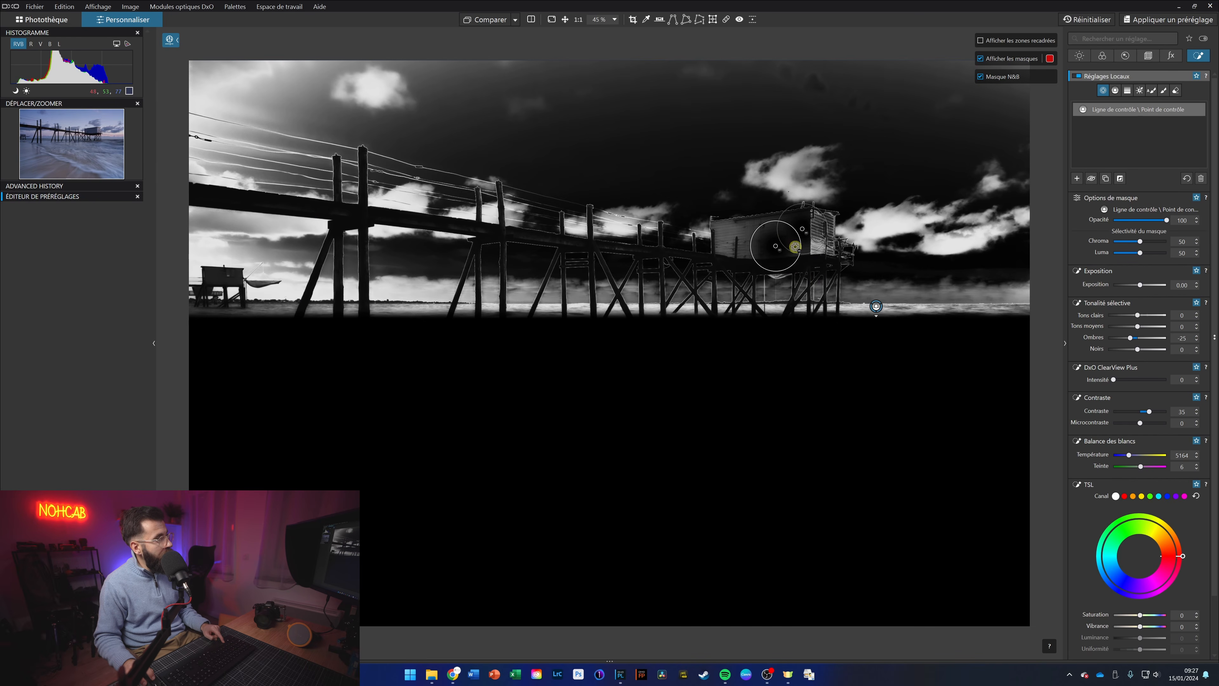
pyautogui.click(795, 246)
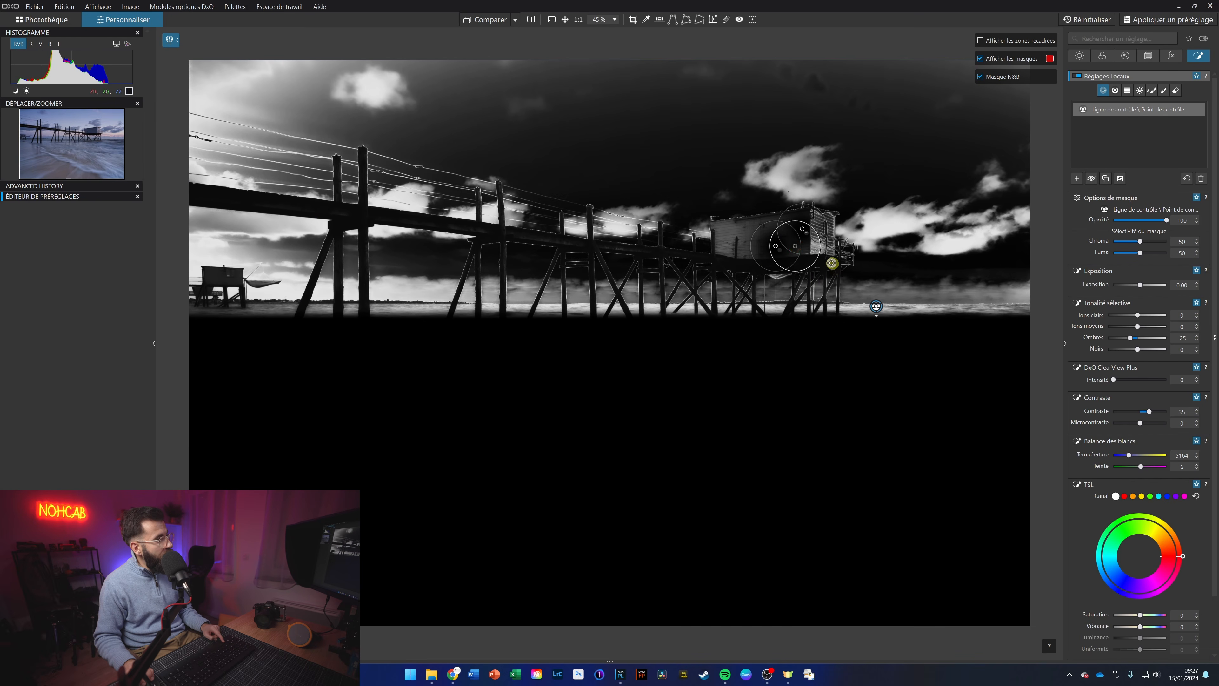
pyautogui.click(748, 233)
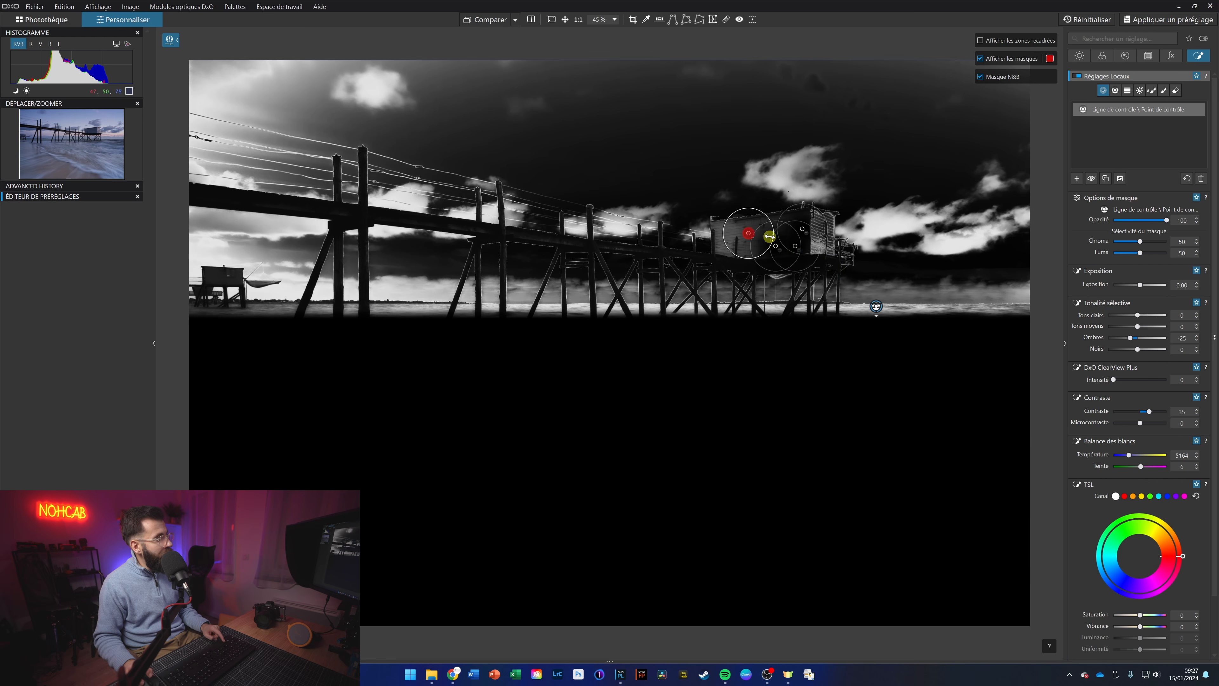
pyautogui.click(717, 228)
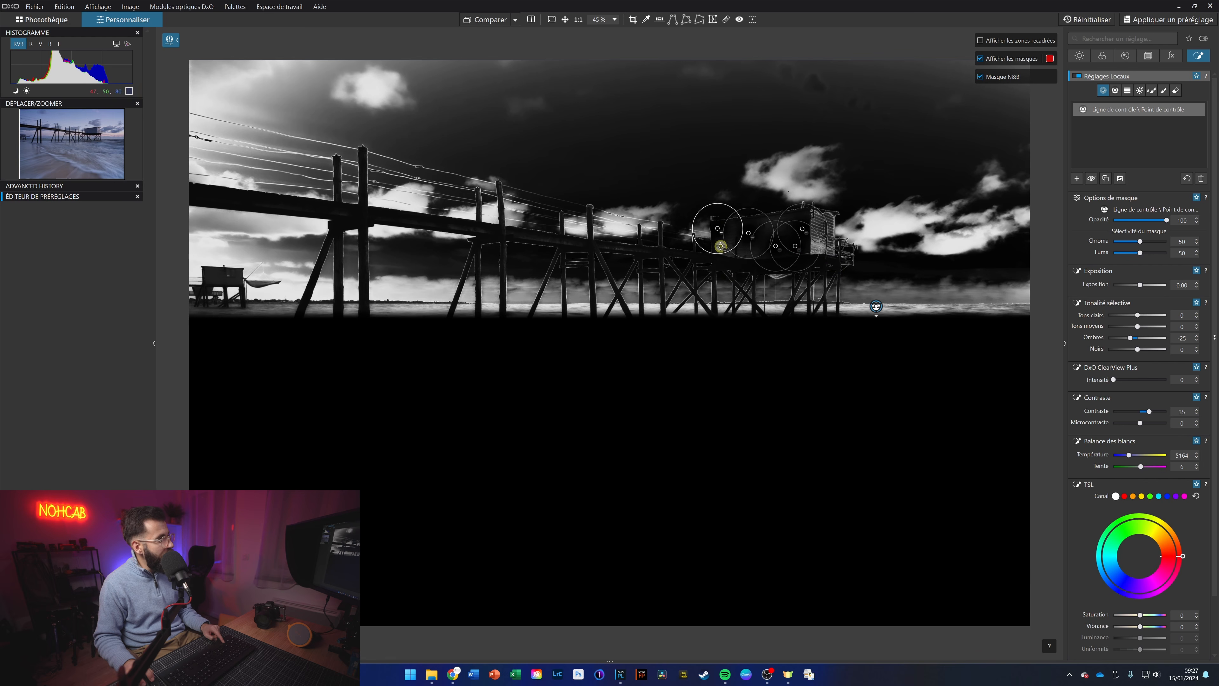
pyautogui.click(720, 245)
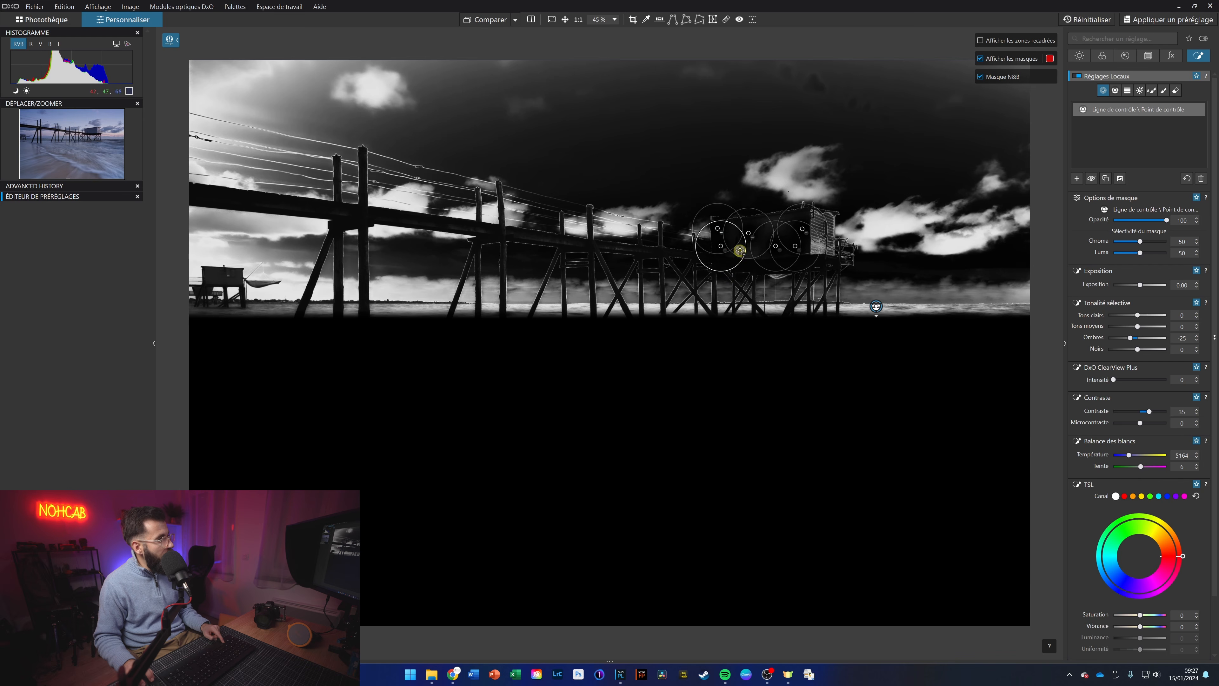
pyautogui.click(740, 249)
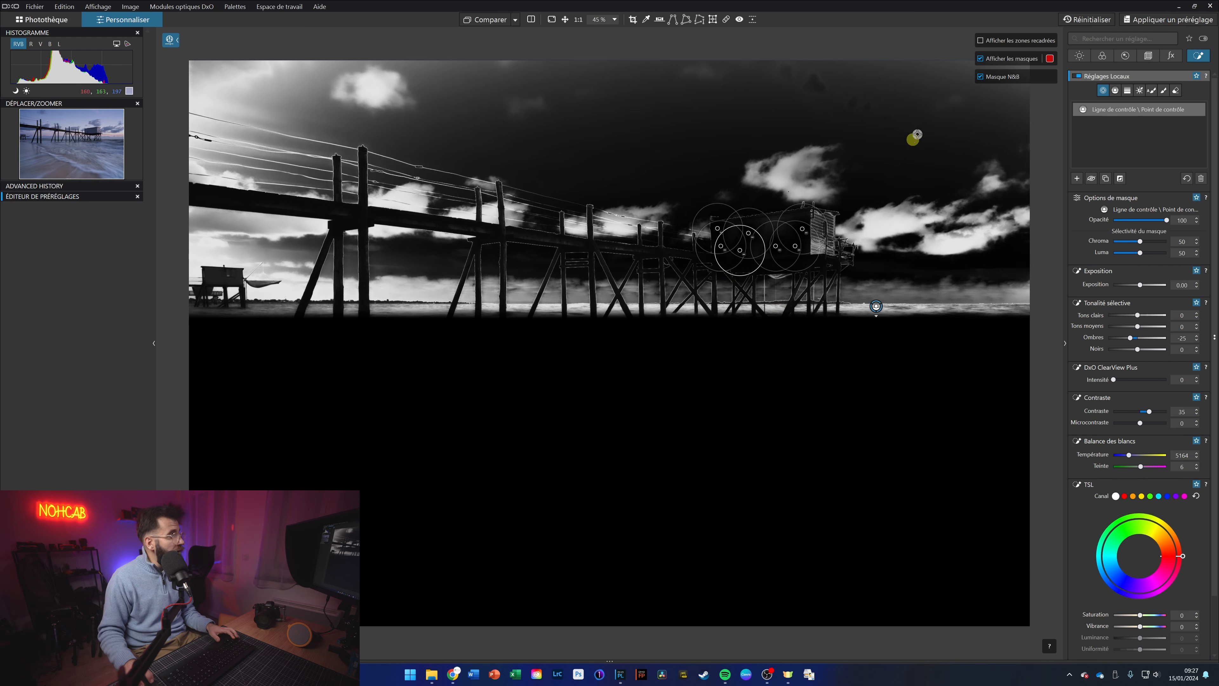
# Raise the sky control line slightly at the horizon using the mask display, hide the mask and compare the result.
pyautogui.click(980, 59)
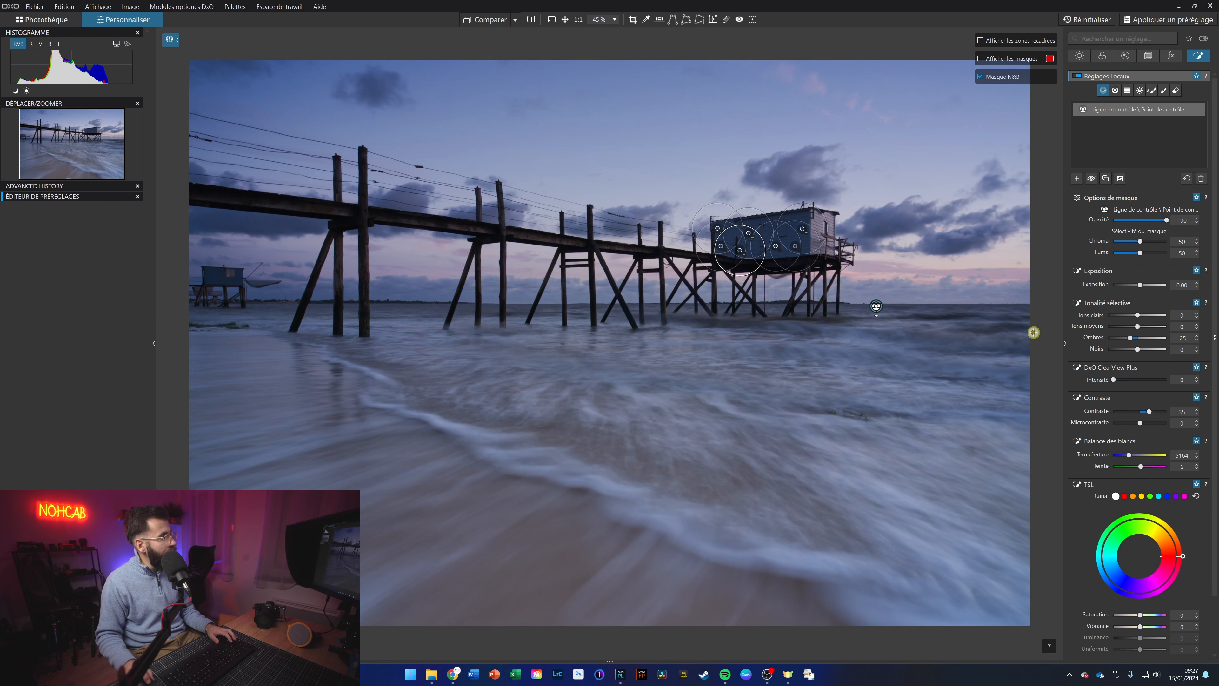
pyautogui.click(981, 59)
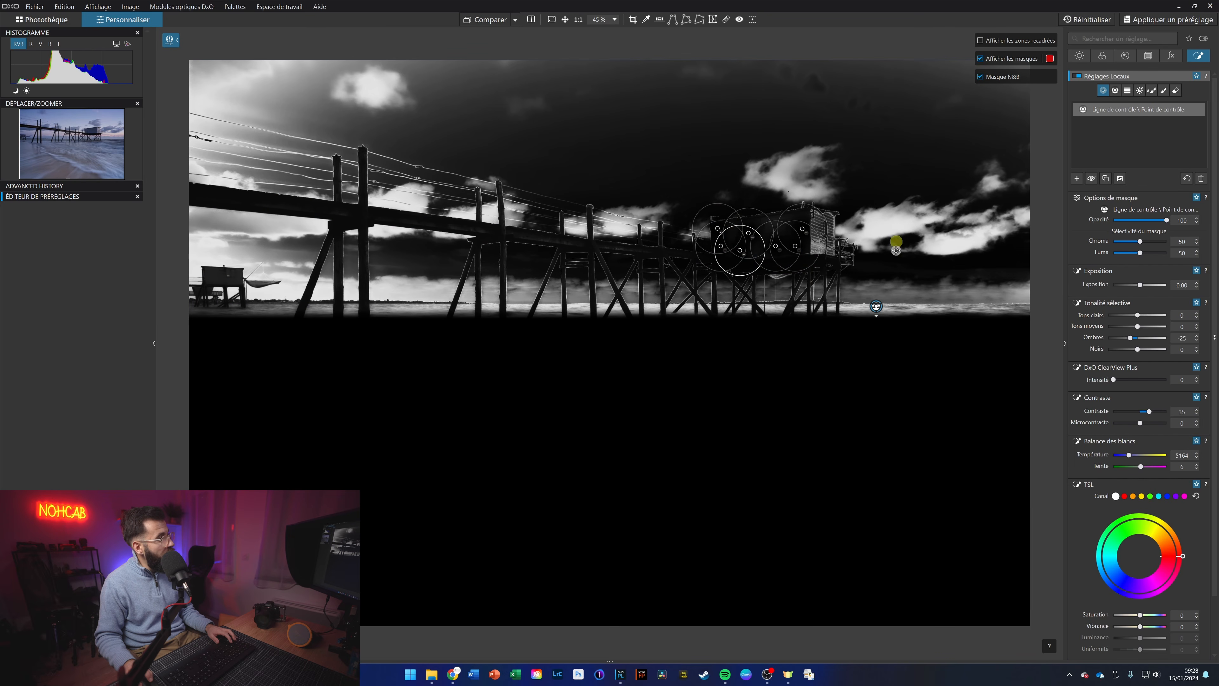
pyautogui.click(875, 306)
pyautogui.moveTo(875, 306); pyautogui.dragTo(875, 298)
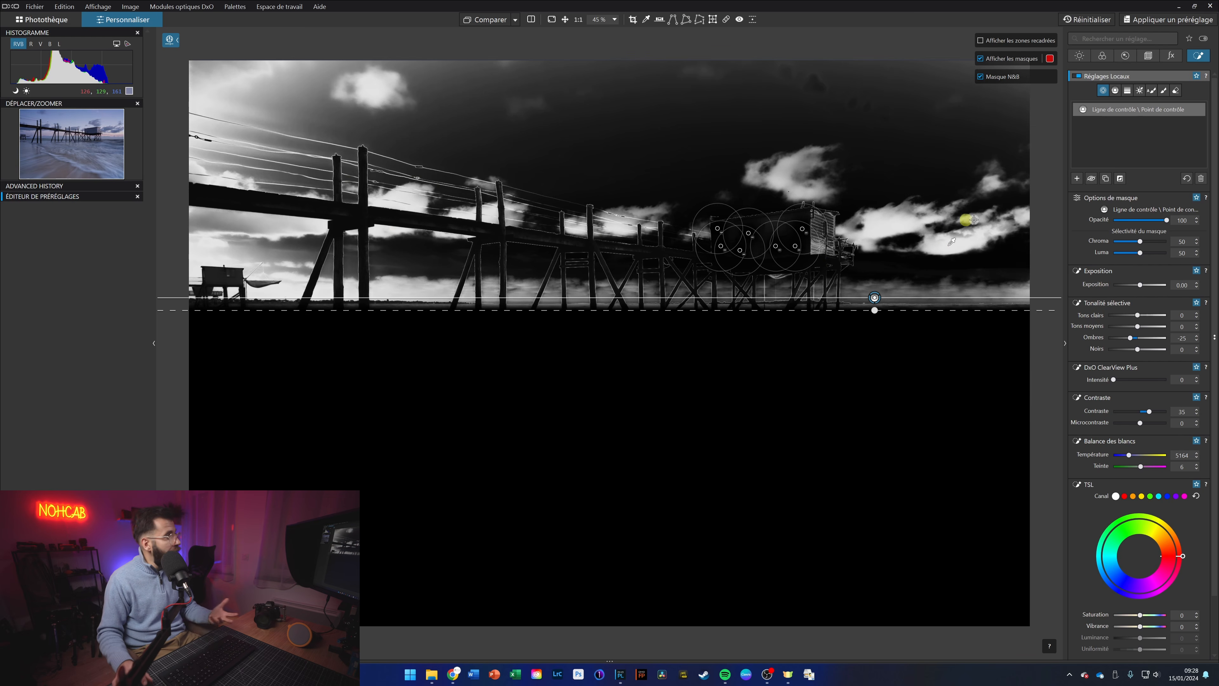
pyautogui.click(980, 58)
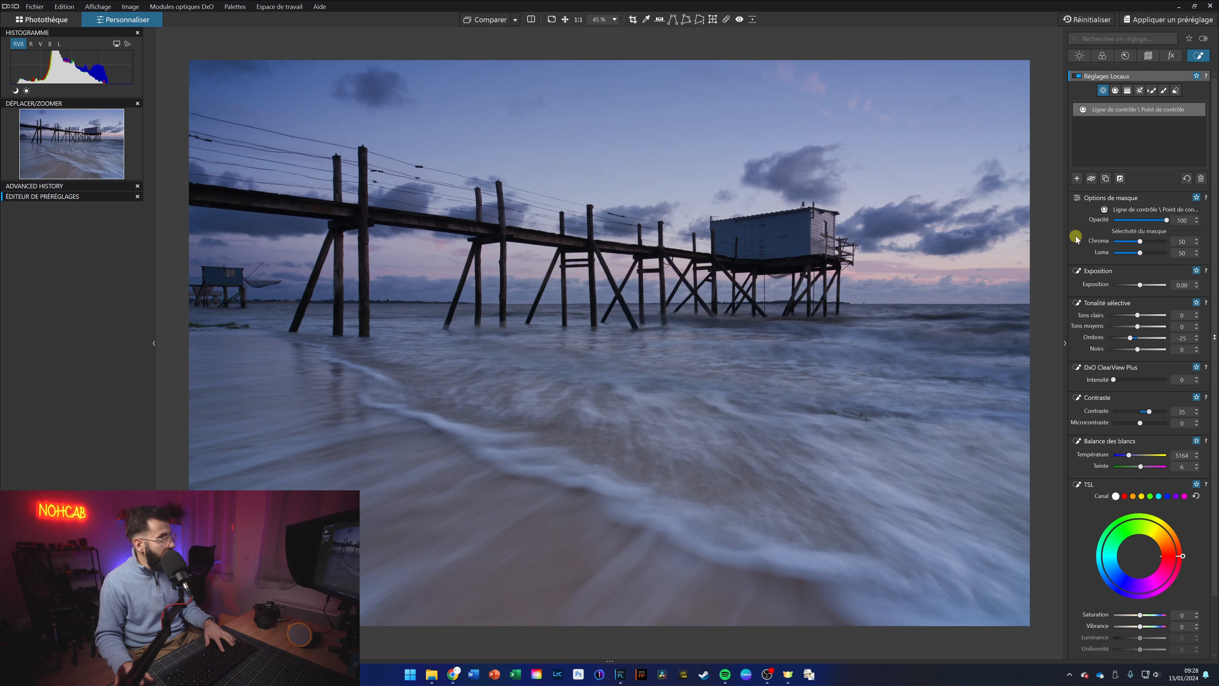
pyautogui.press('h')
pyautogui.press('h')
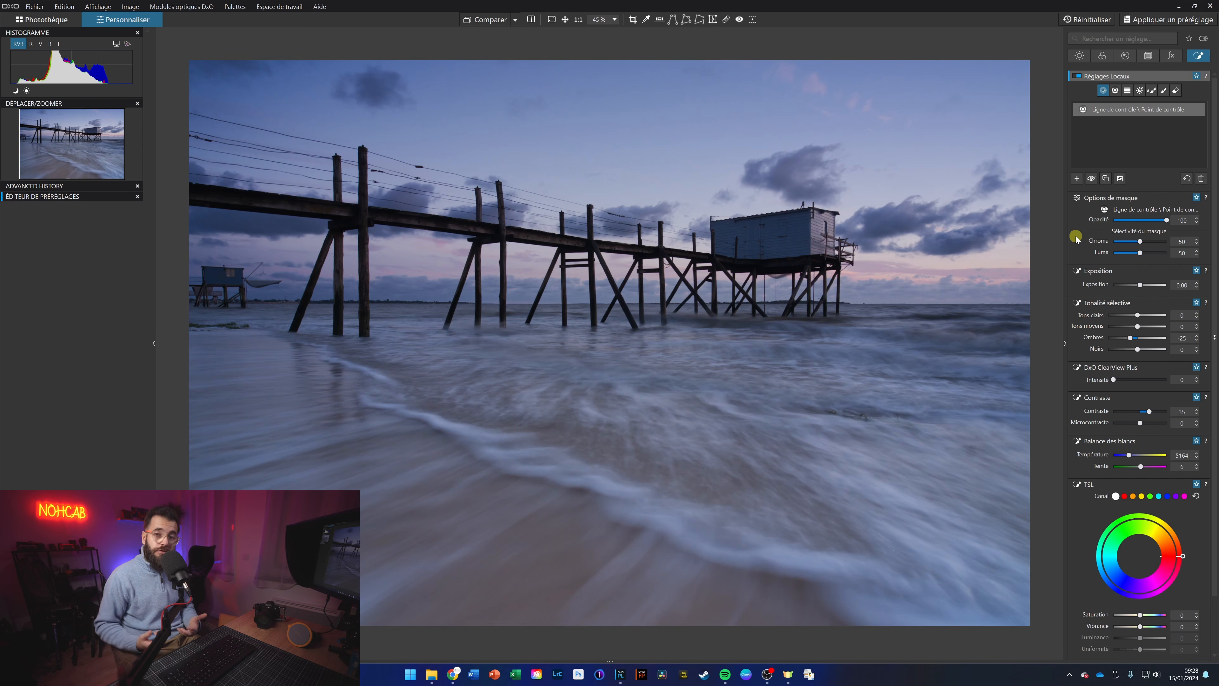
# Rename the control line mask as "Nuages contrastés".
pyautogui.click(1119, 112)
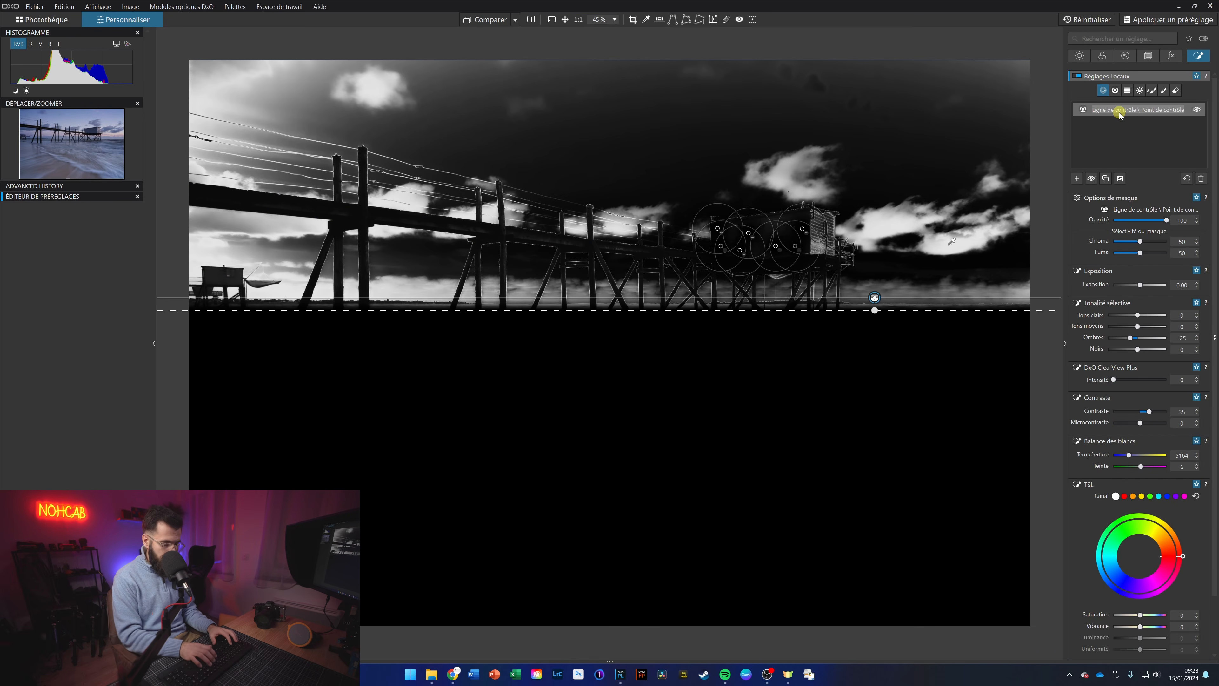
pyautogui.write('Nuages')
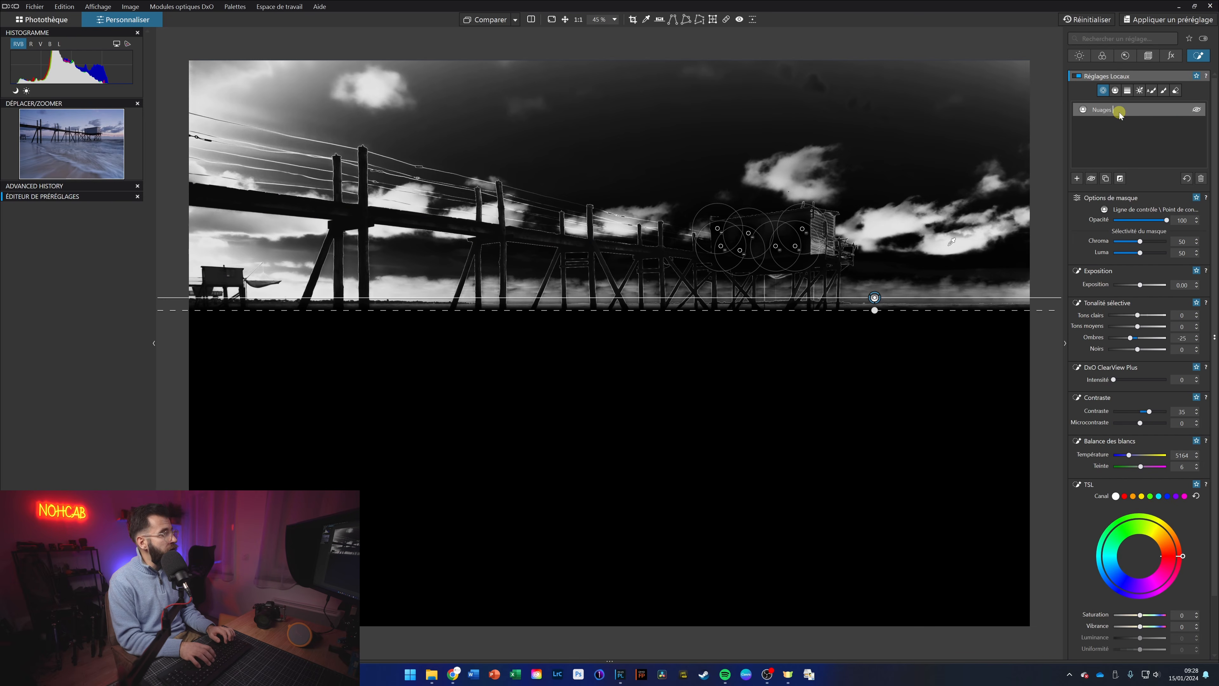
pyautogui.write(' contra')
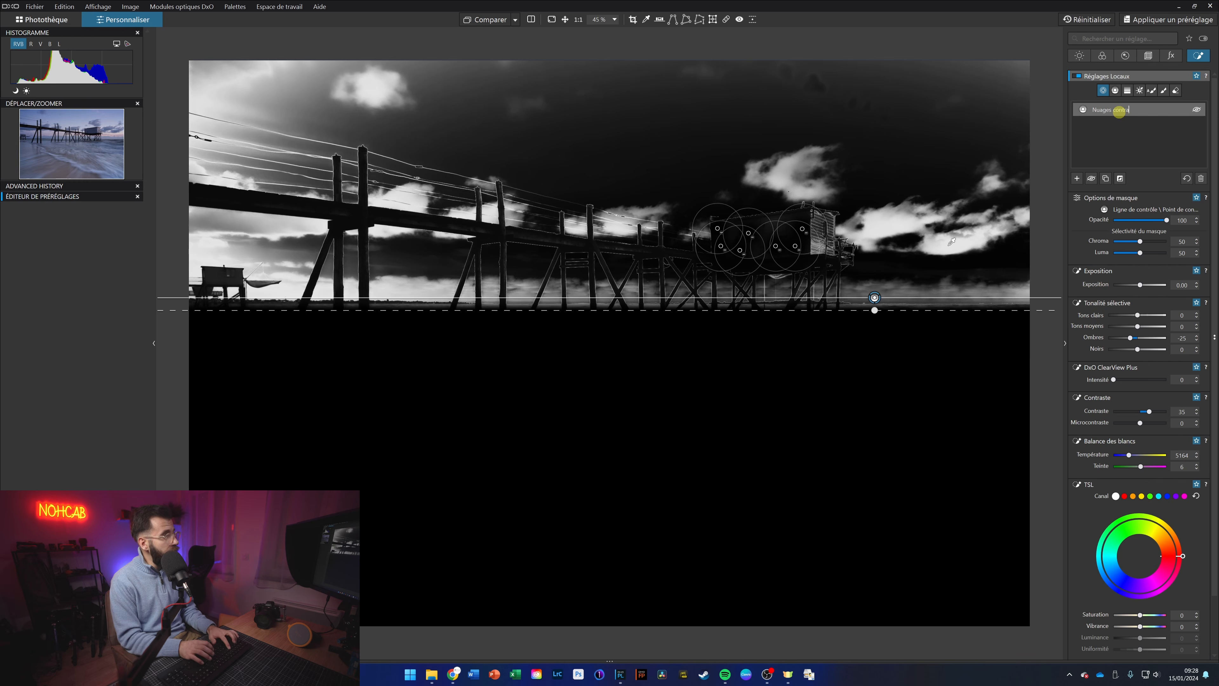
pyautogui.write('stés')
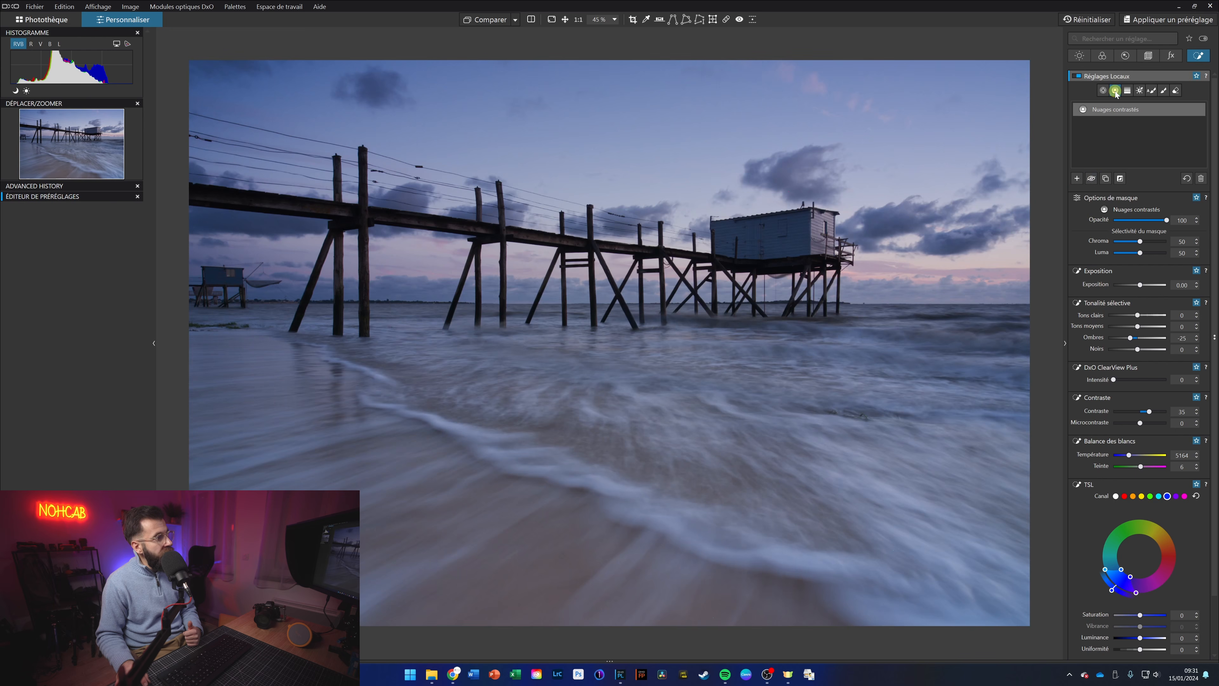
# Create a new control line mask covering the sky above the horizon and set its blue channel saturation to 29.
pyautogui.click(1115, 91)
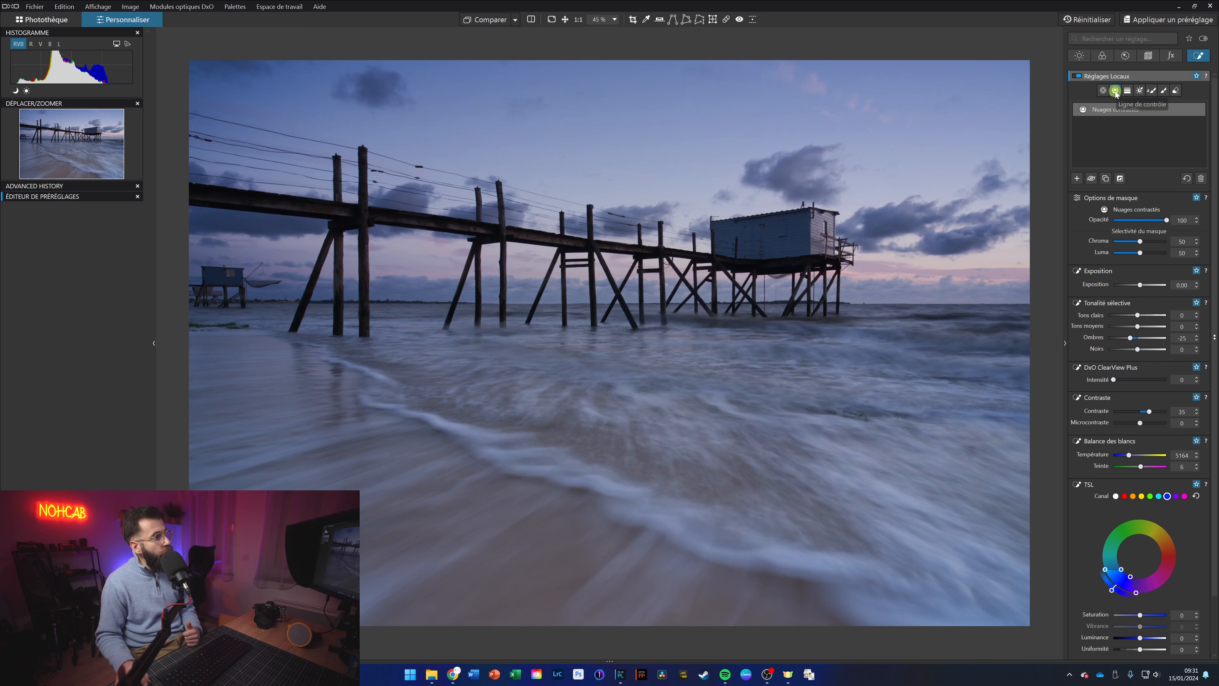
pyautogui.click(1076, 178)
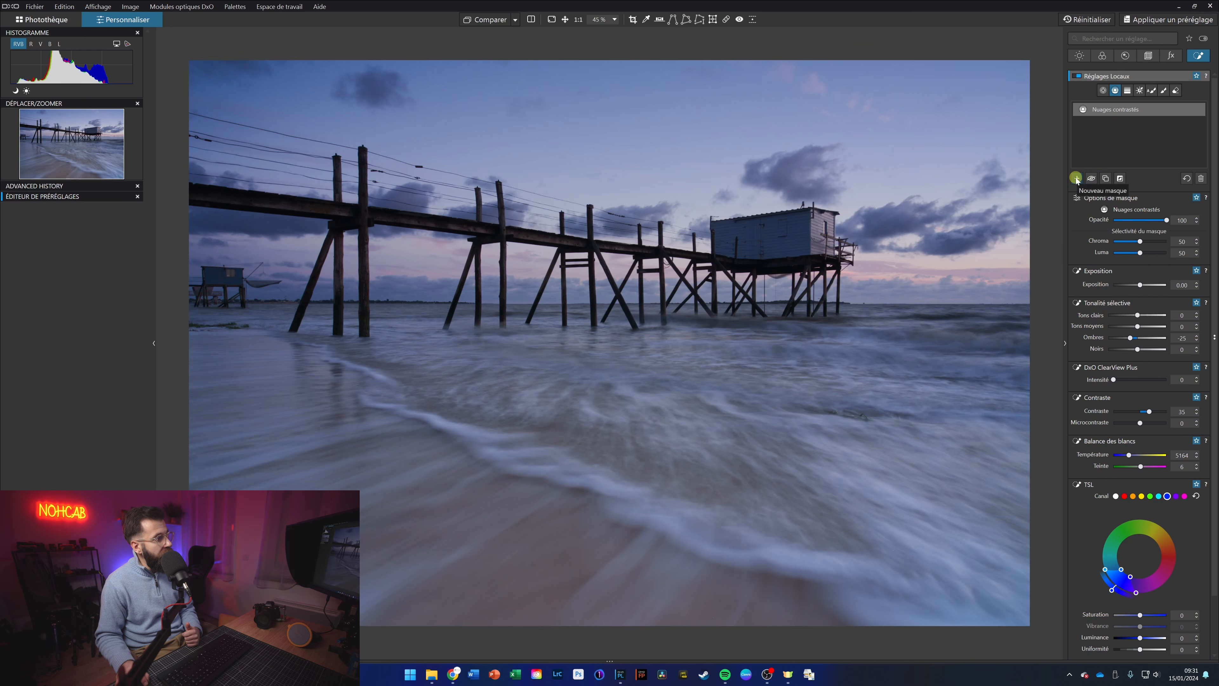
pyautogui.moveTo(918, 291); pyautogui.dragTo(919, 308)
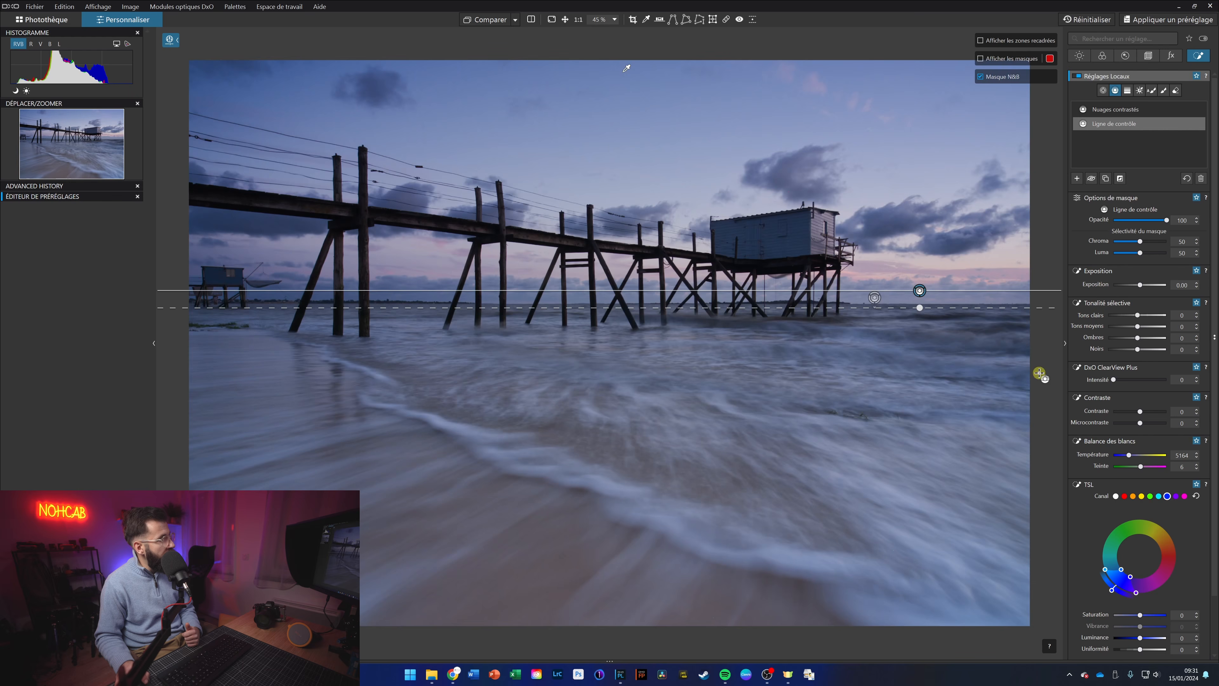
pyautogui.scroll(-1, 1104, 499)
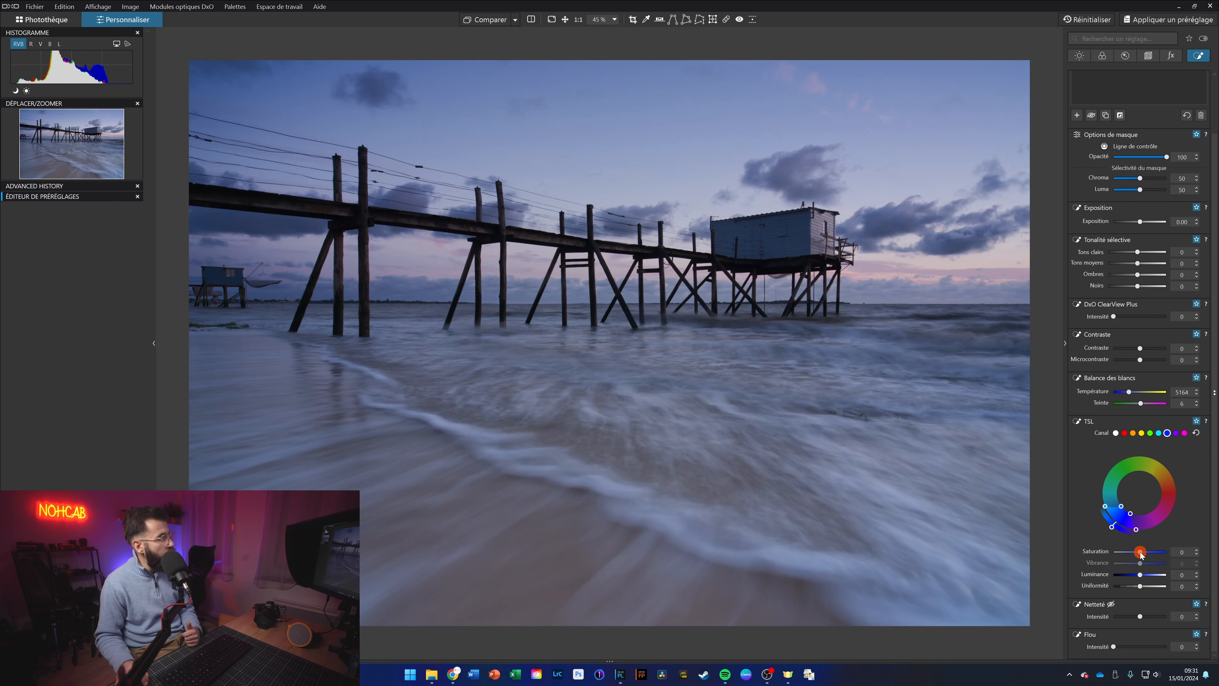
pyautogui.moveTo(1141, 555); pyautogui.dragTo(1144, 554)
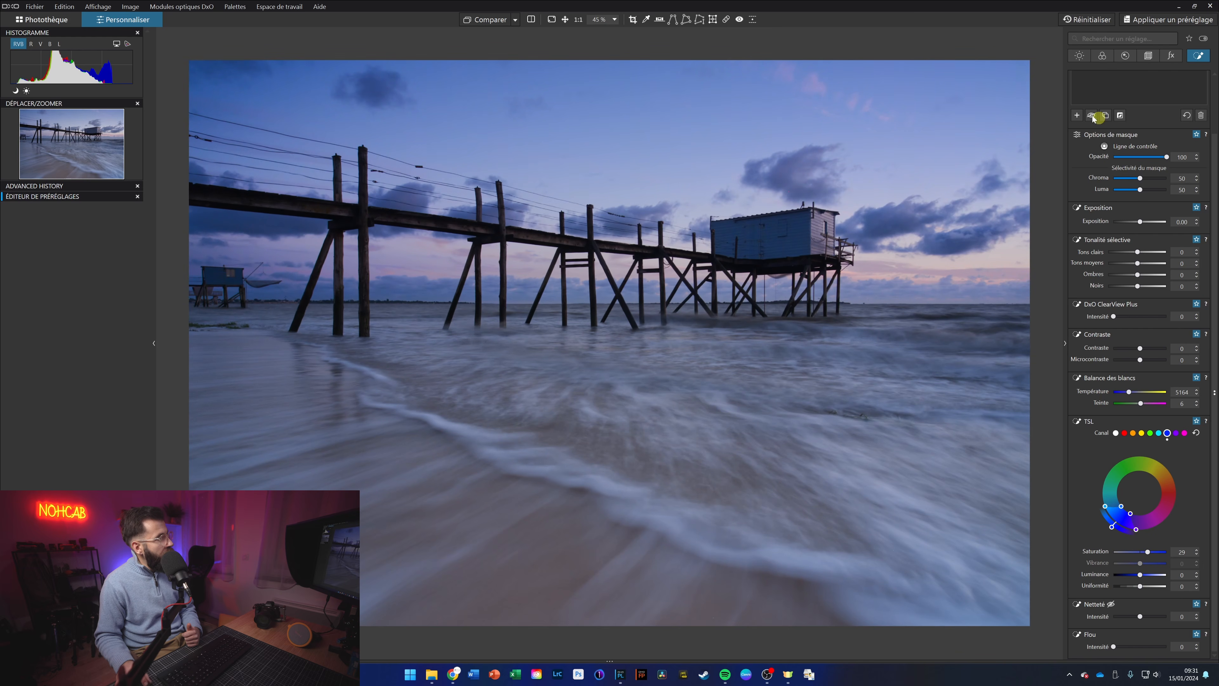
# Refine the new control line's selectivity using the mask display, setting Chroma to 64 and Luma to 80, and hide the mask.
pyautogui.click(979, 60)
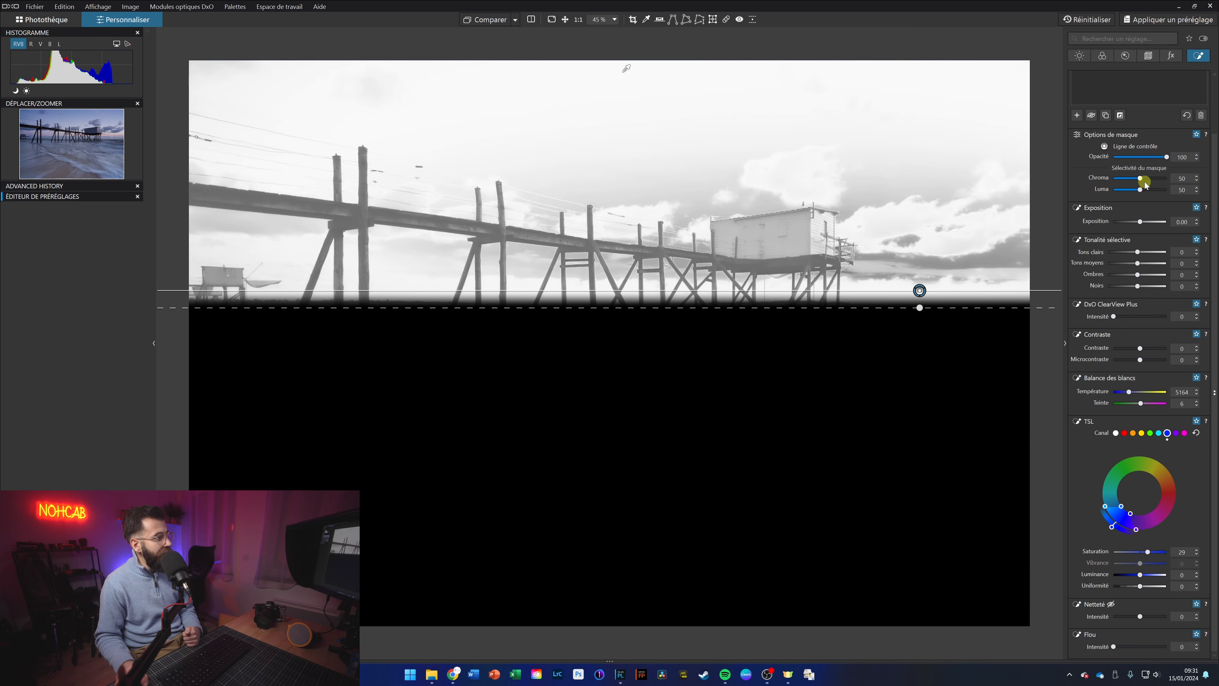
pyautogui.click(980, 59)
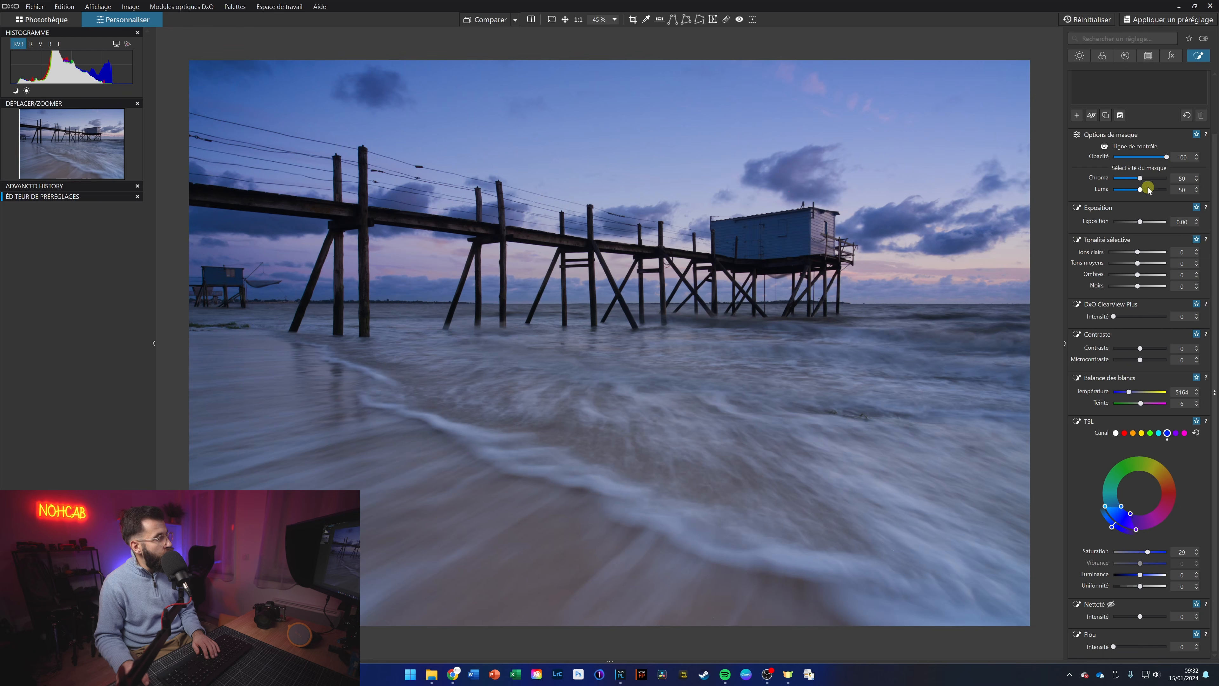
pyautogui.moveTo(1147, 192); pyautogui.dragTo(1150, 191)
pyautogui.scroll(2, 1130, 195)
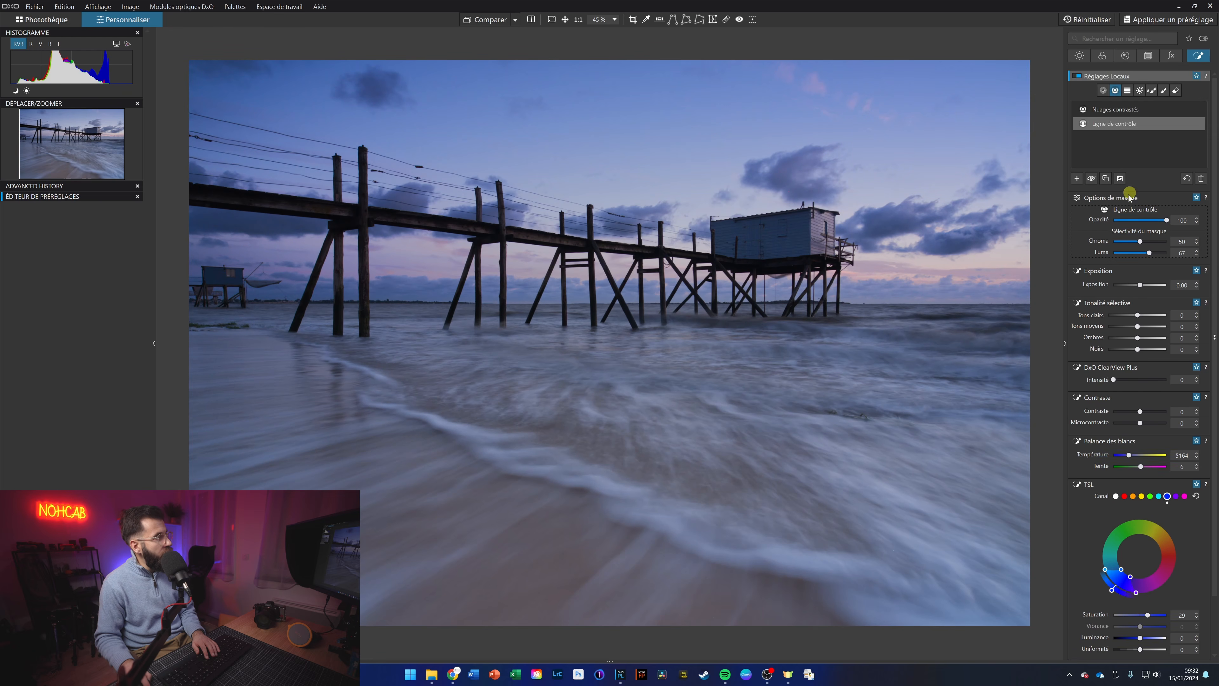
pyautogui.click(1119, 124)
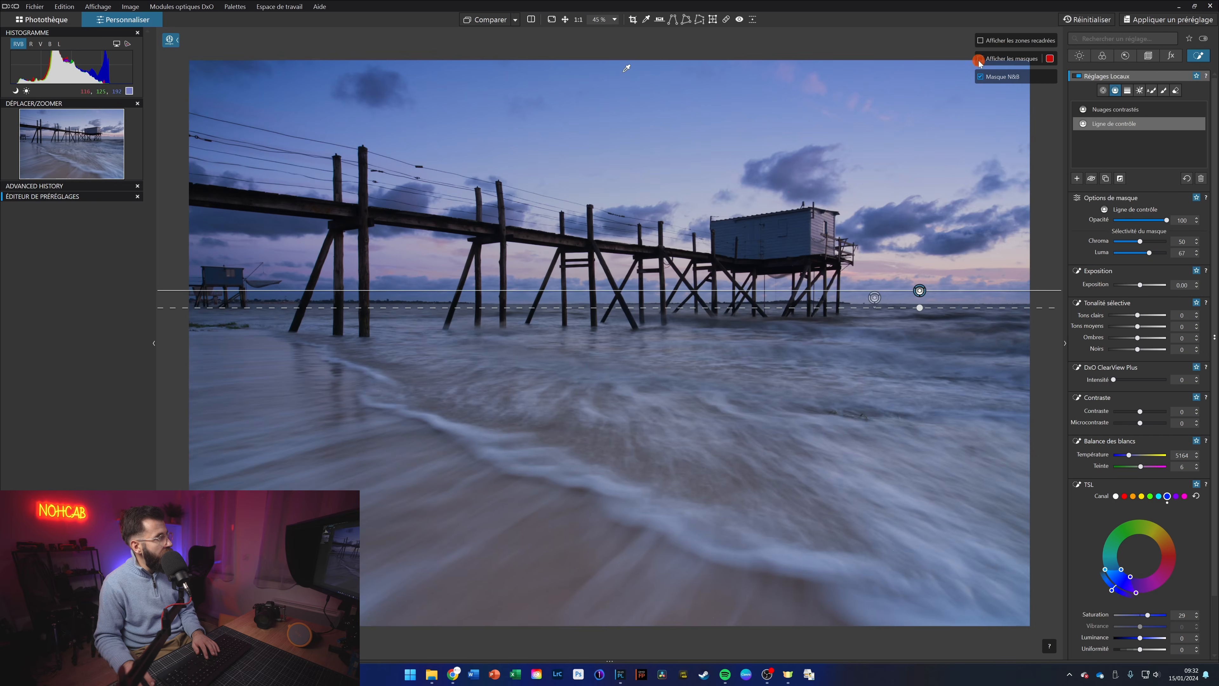
pyautogui.click(979, 60)
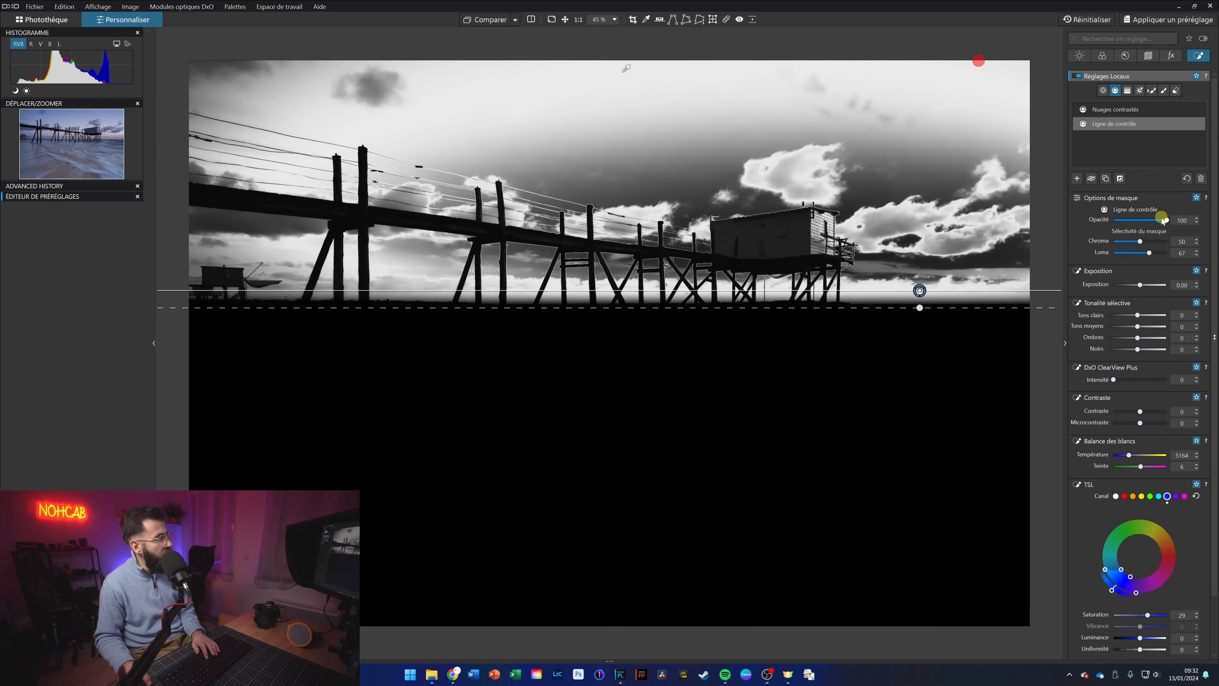
pyautogui.moveTo(1148, 252); pyautogui.dragTo(1148, 245)
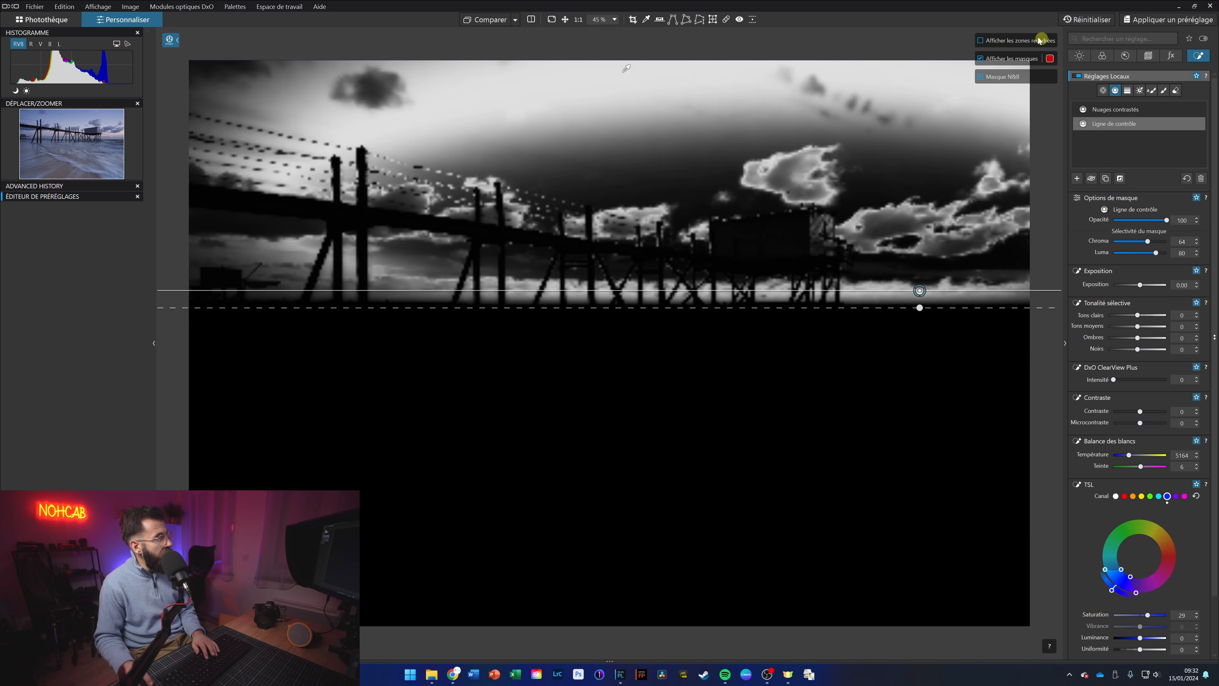
pyautogui.click(1008, 58)
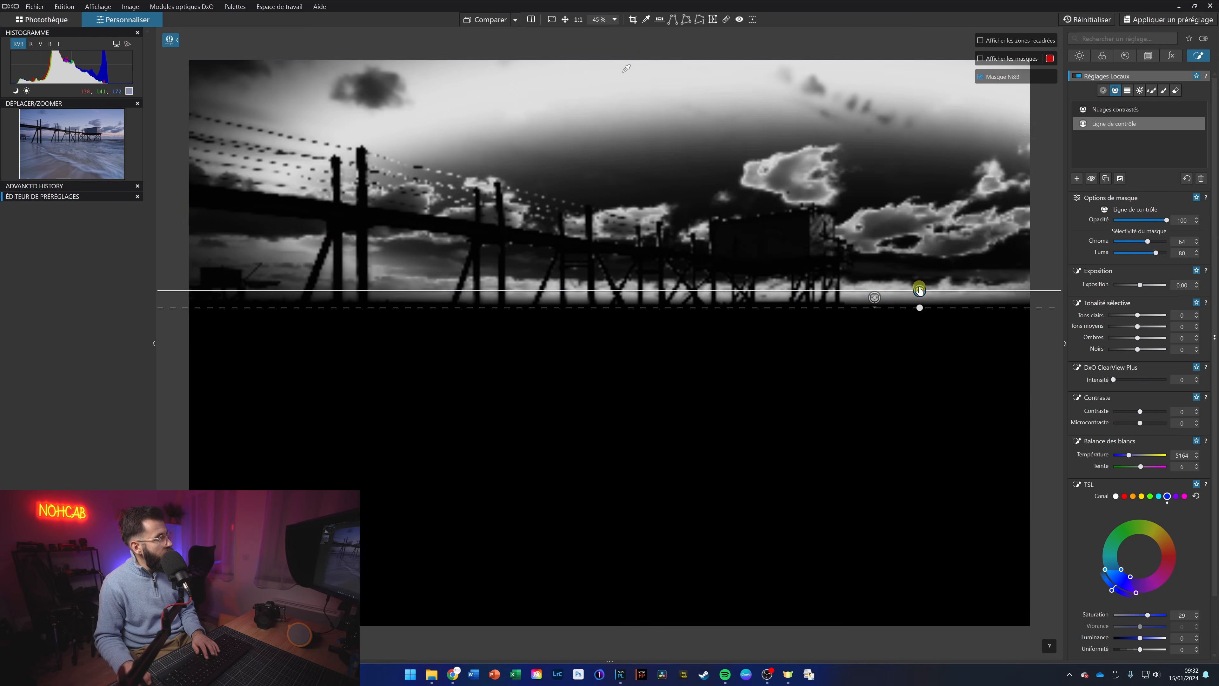
# Raise the blue-sky control line well above the horizon and set its blue channel saturation to 44.
pyautogui.moveTo(918, 290); pyautogui.dragTo(909, 256)
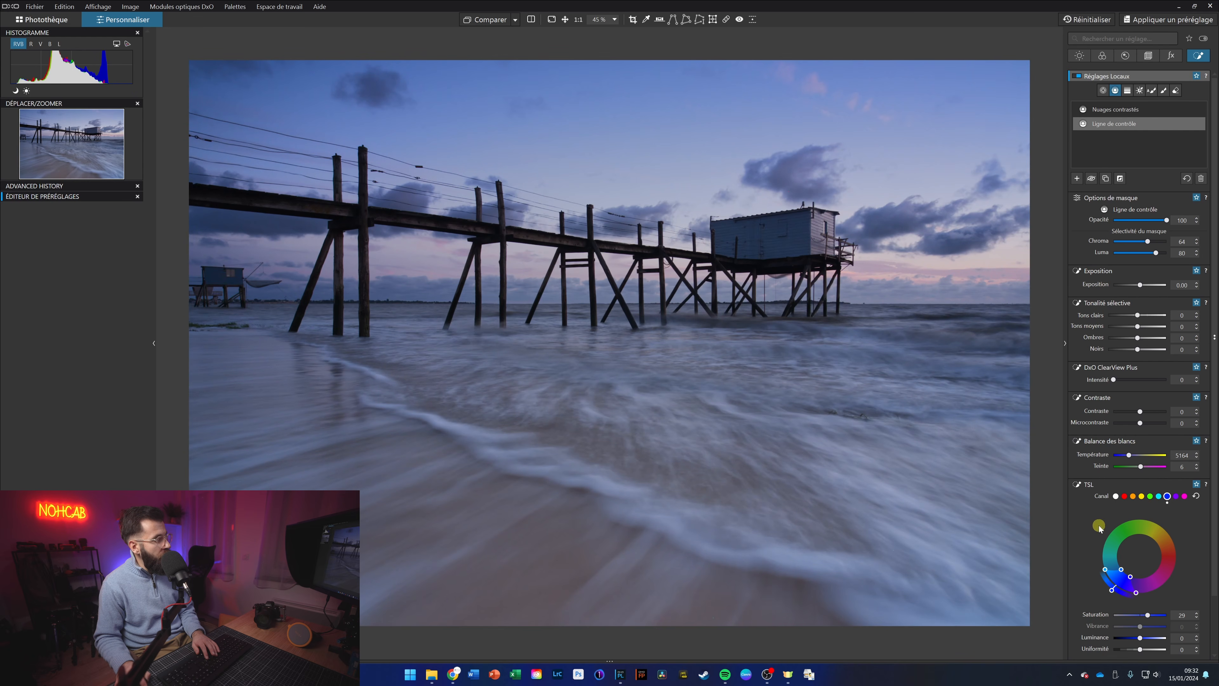
pyautogui.scroll(-1, 1099, 528)
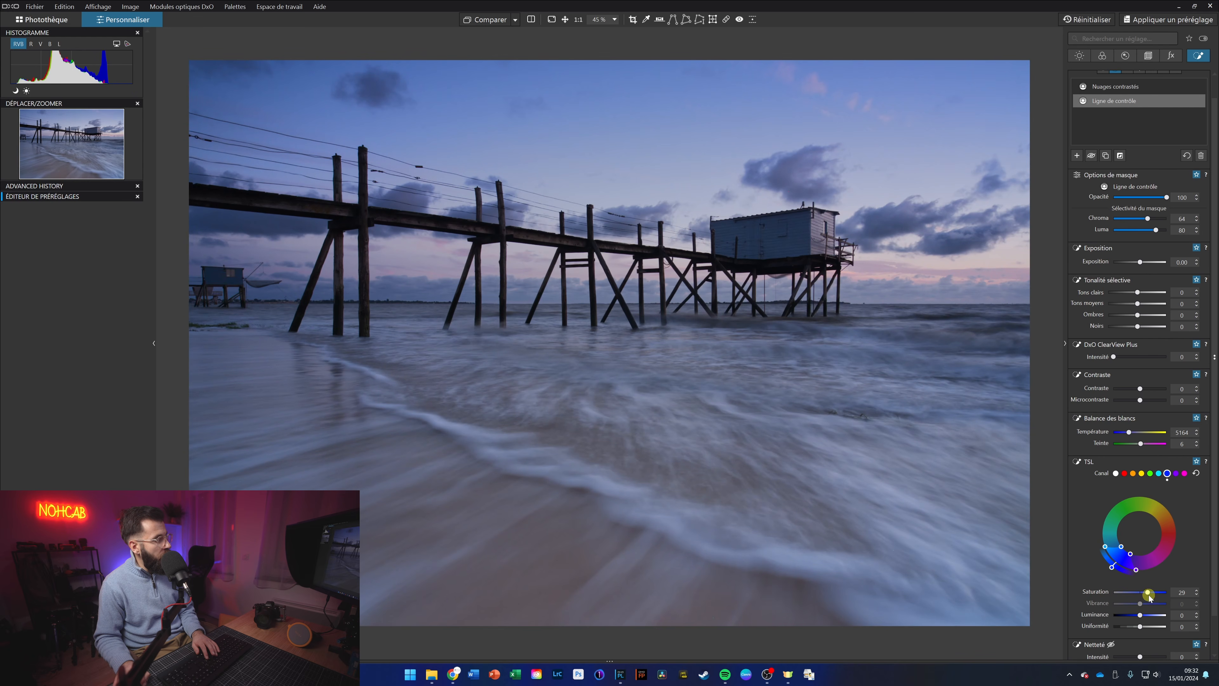
pyautogui.moveTo(1150, 593); pyautogui.dragTo(1153, 595)
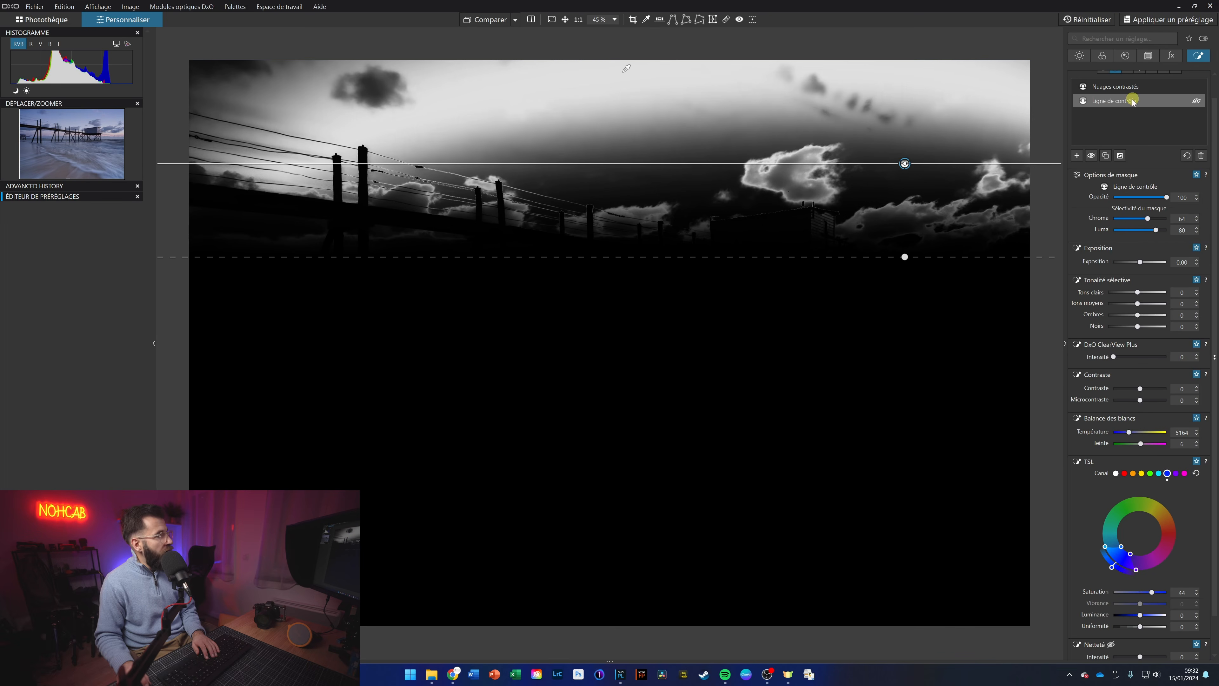
# Rename the second control line mask as "Ciel bleu".
pyautogui.doubleClick(1129, 100)
pyautogui.write('Ciel ble')
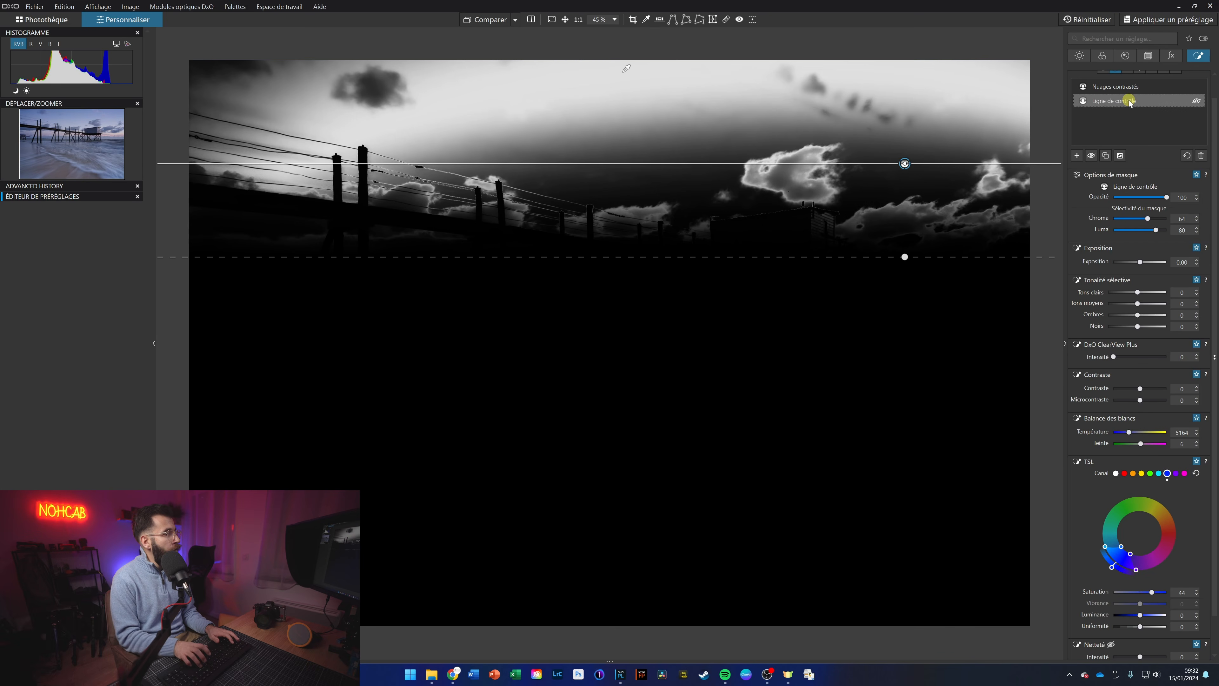
pyautogui.write('u')
pyautogui.press('Return')
# Create a control line mask covering the sky above the horizon, hide the mask display and sample the pink clouds beside the hut.
pyautogui.scroll(1, 1095, 325)
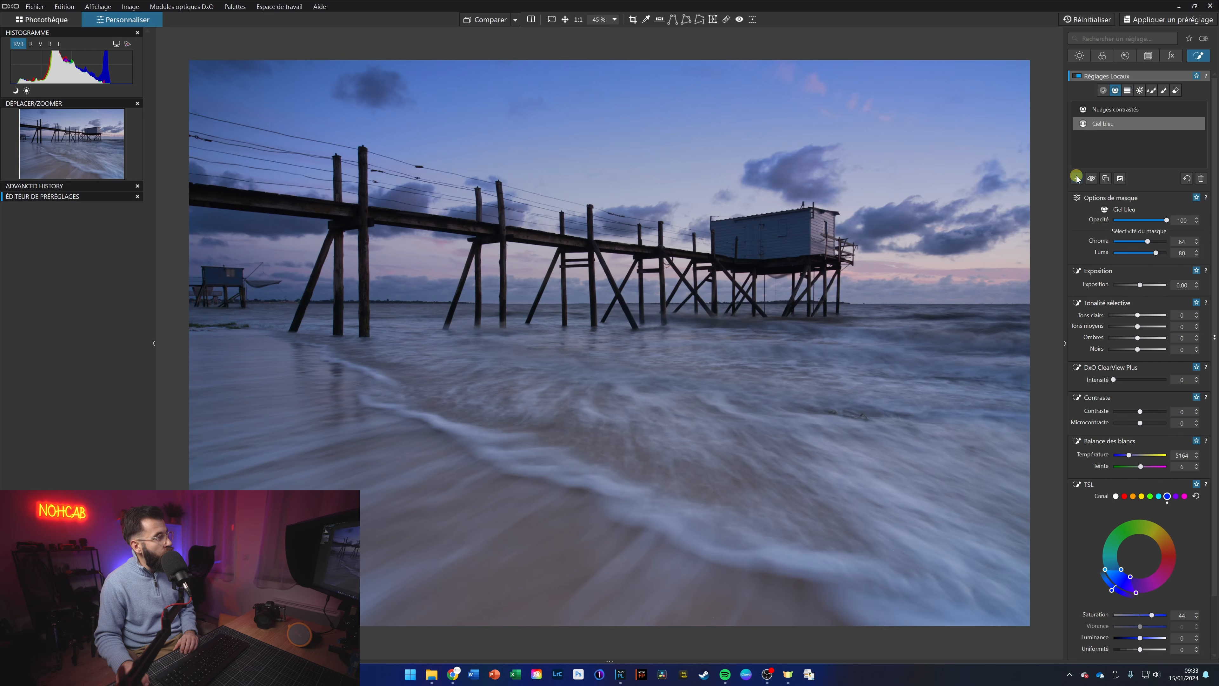
pyautogui.click(1077, 178)
pyautogui.moveTo(934, 302); pyautogui.dragTo(935, 317)
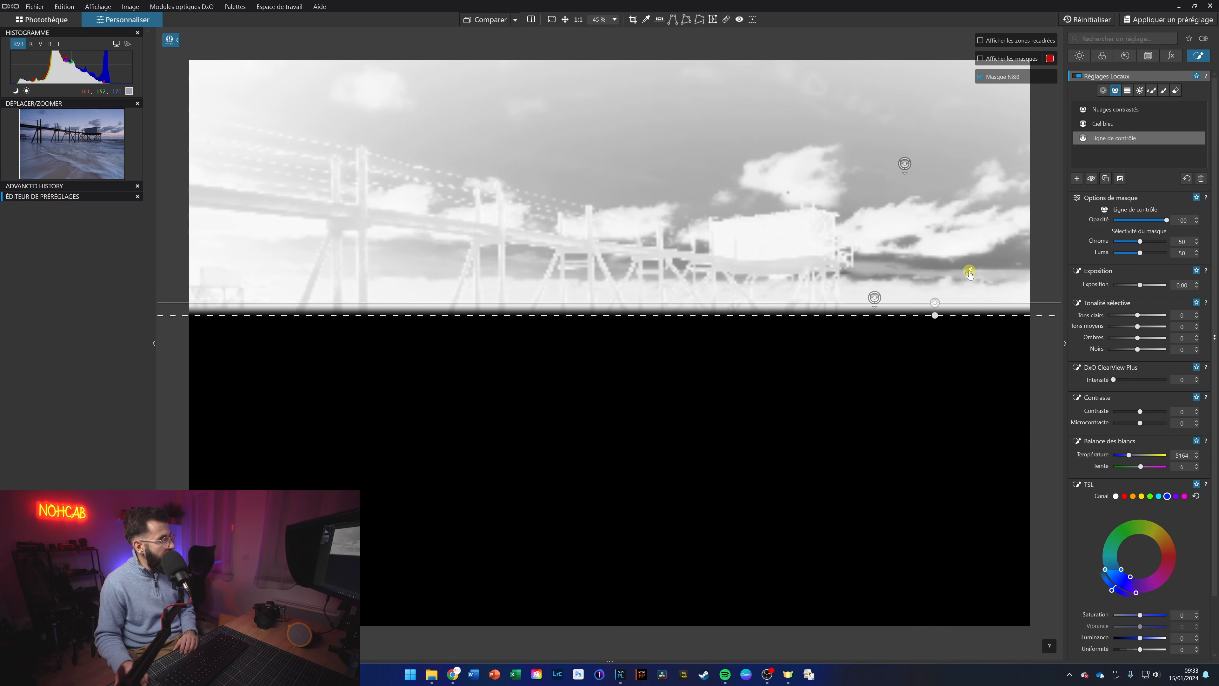
pyautogui.scroll(5, 984, 287)
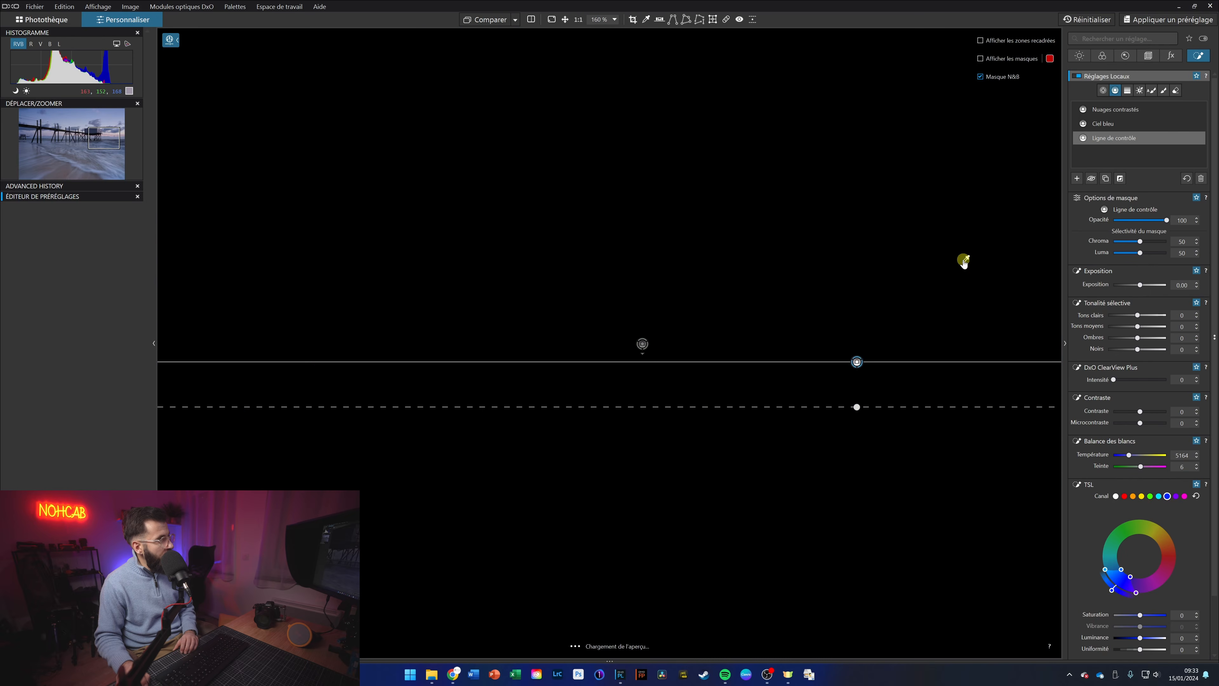
pyautogui.click(962, 259)
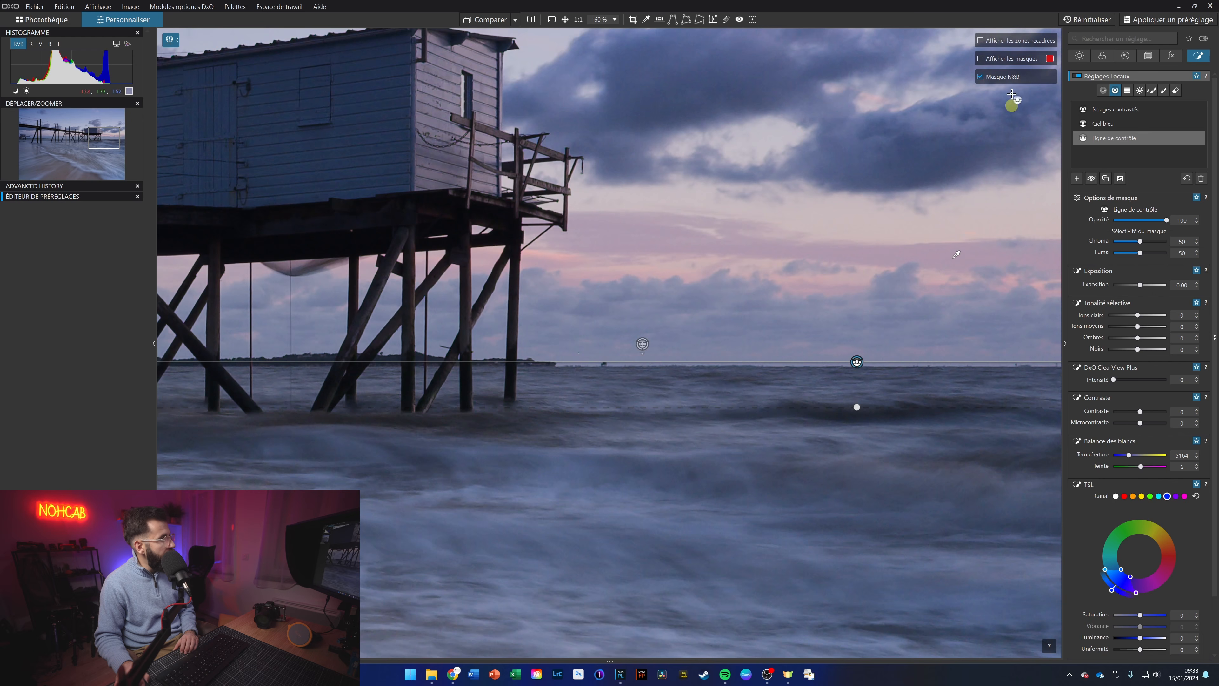
pyautogui.click(980, 77)
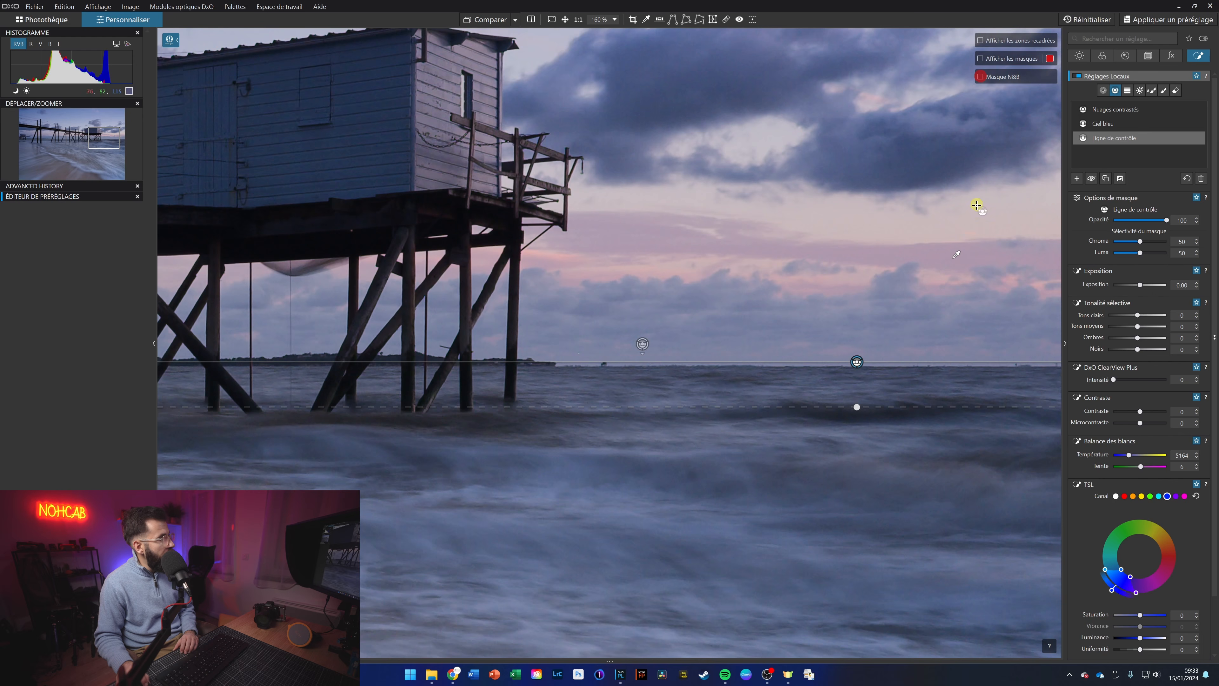
pyautogui.moveTo(957, 255); pyautogui.dragTo(598, 274)
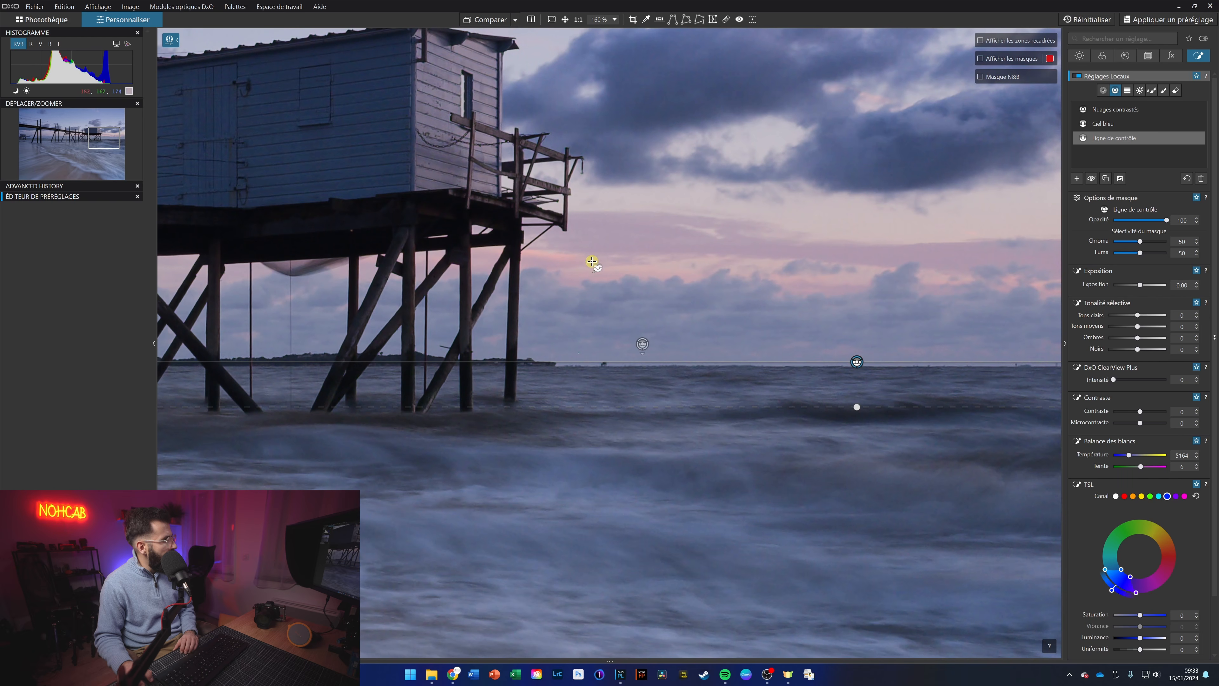
pyautogui.click(594, 271)
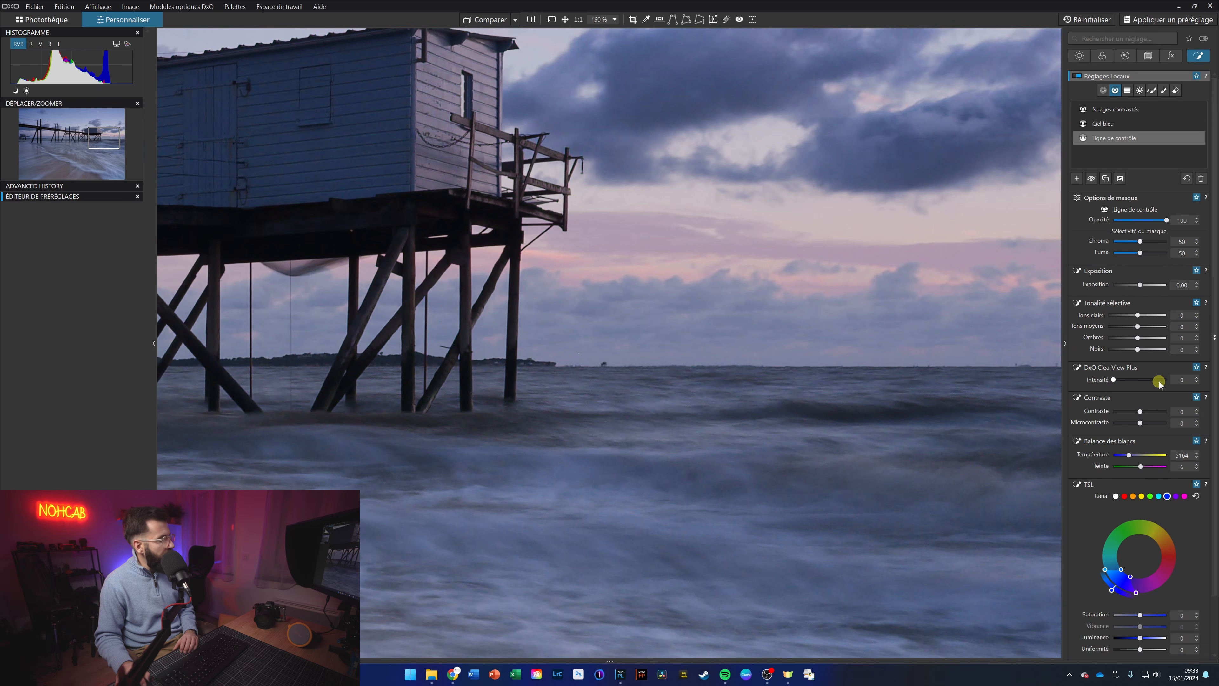
# For the new mask's magenta channel, widen the hue range through red to orange and set the saturation to 15.
pyautogui.scroll(-3, 841, 318)
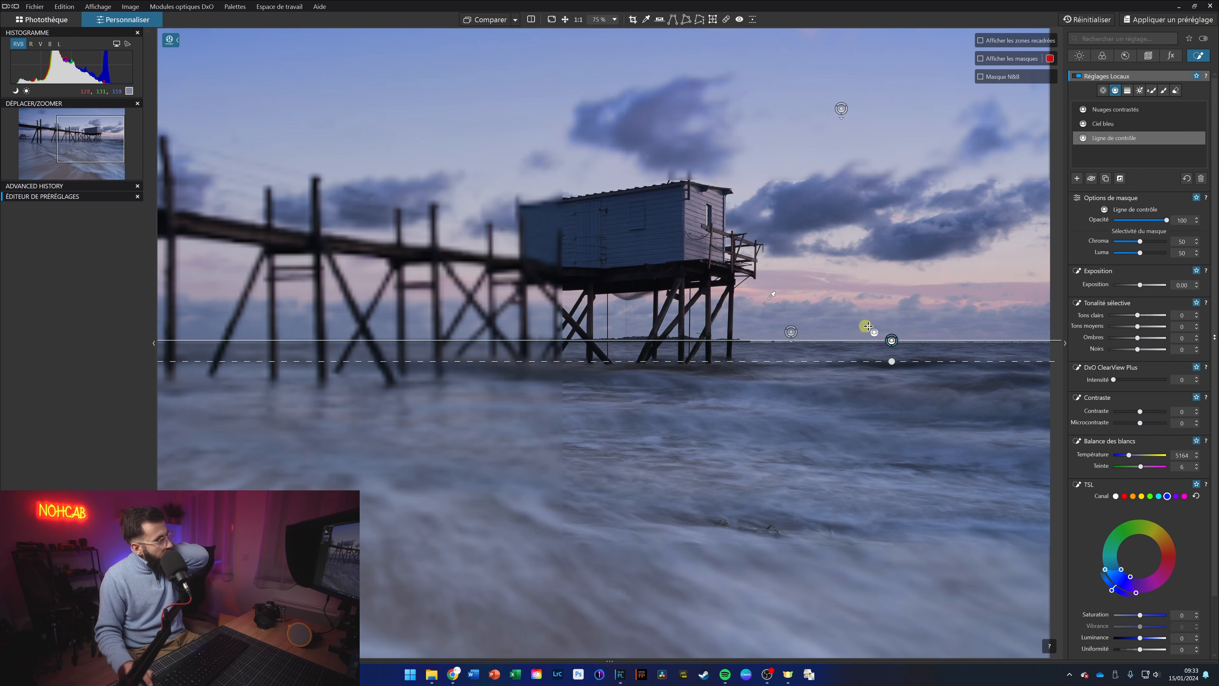
pyautogui.scroll(-2, 1076, 379)
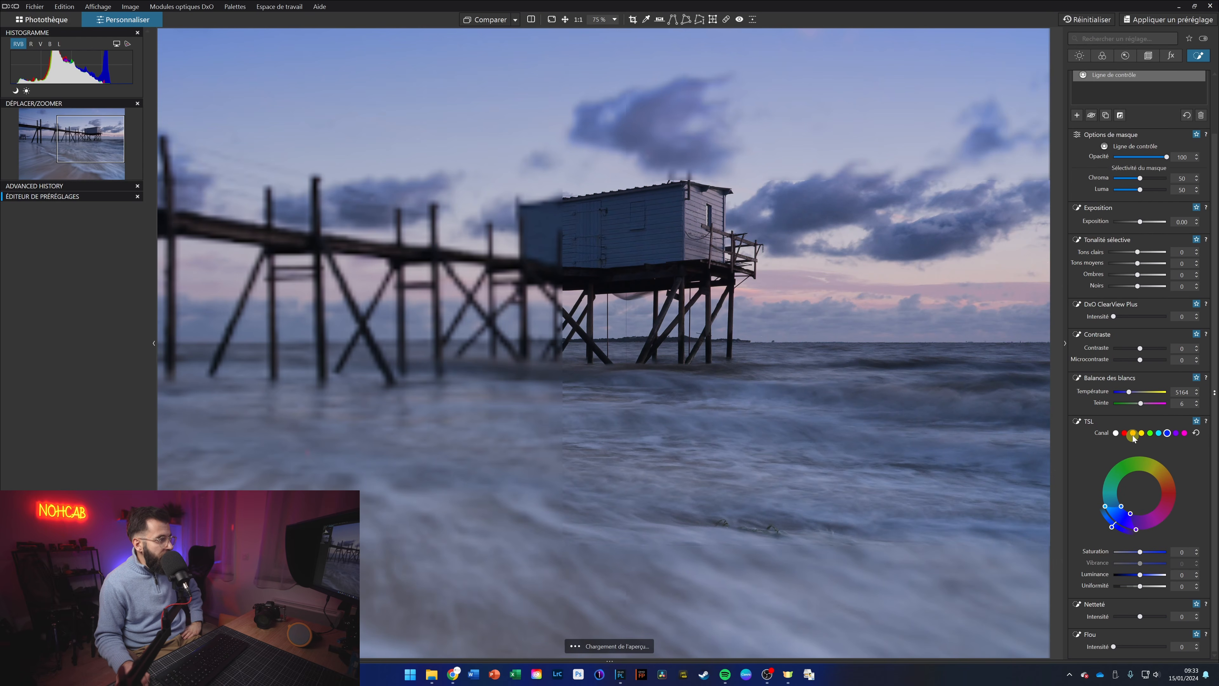
pyautogui.click(1183, 434)
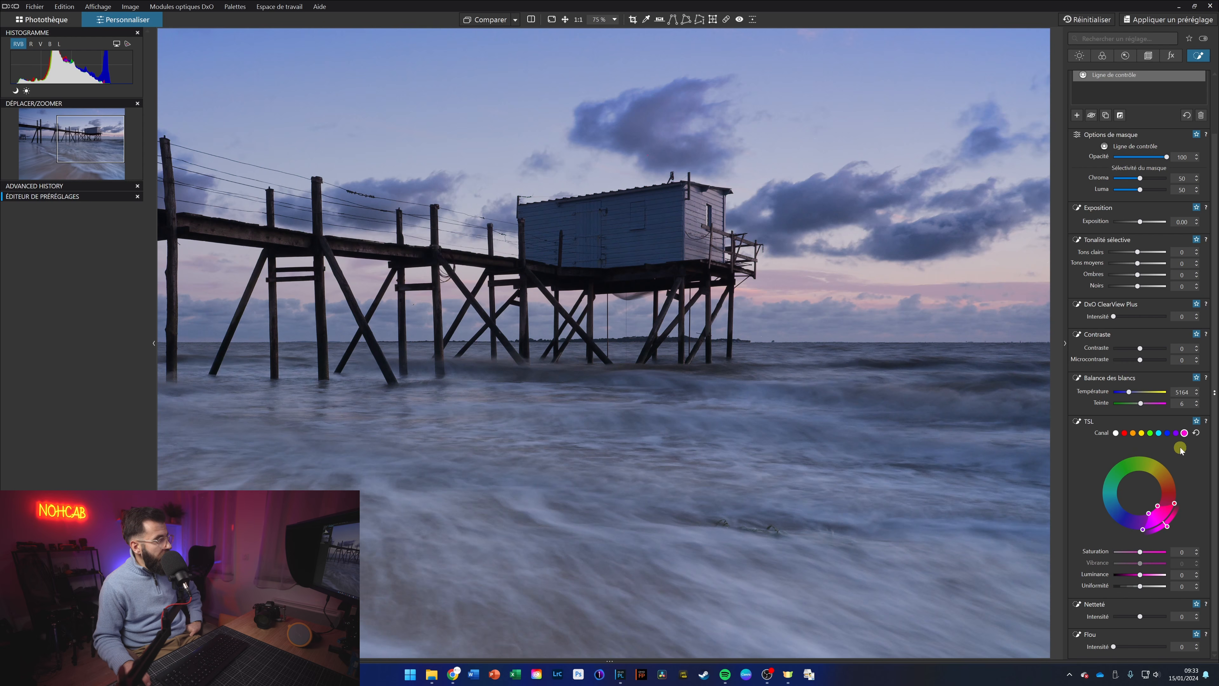
pyautogui.moveTo(1158, 509); pyautogui.dragTo(1159, 484)
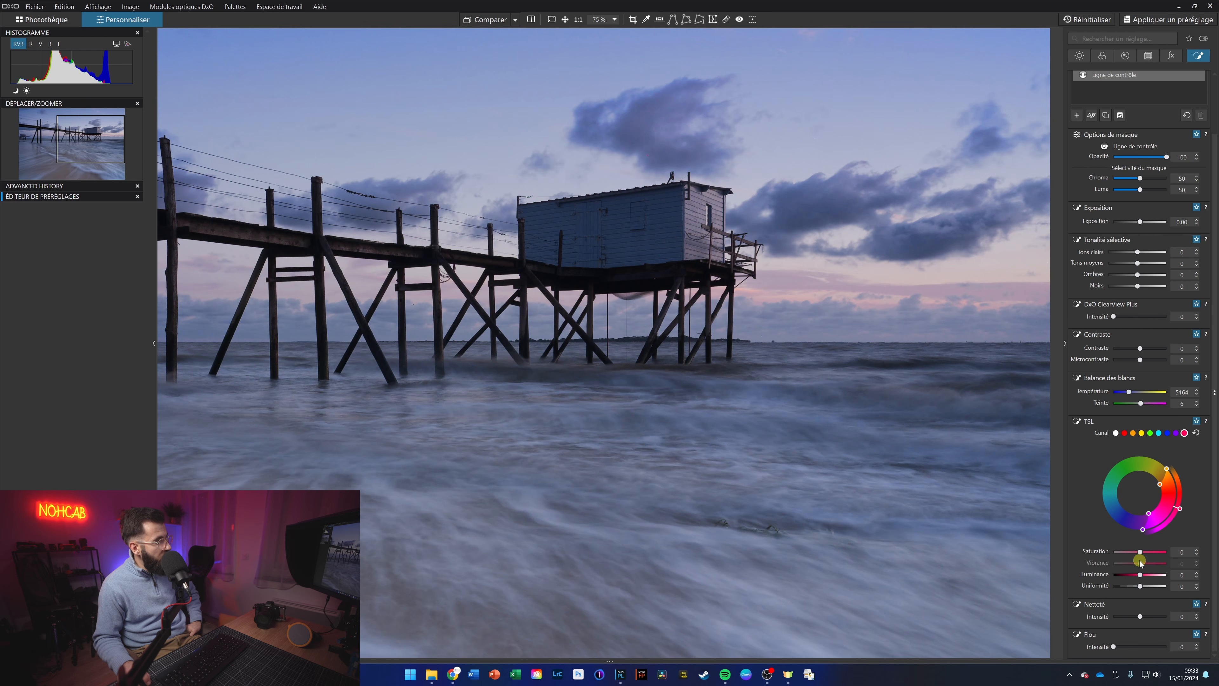
pyautogui.moveTo(1140, 553); pyautogui.dragTo(1146, 554)
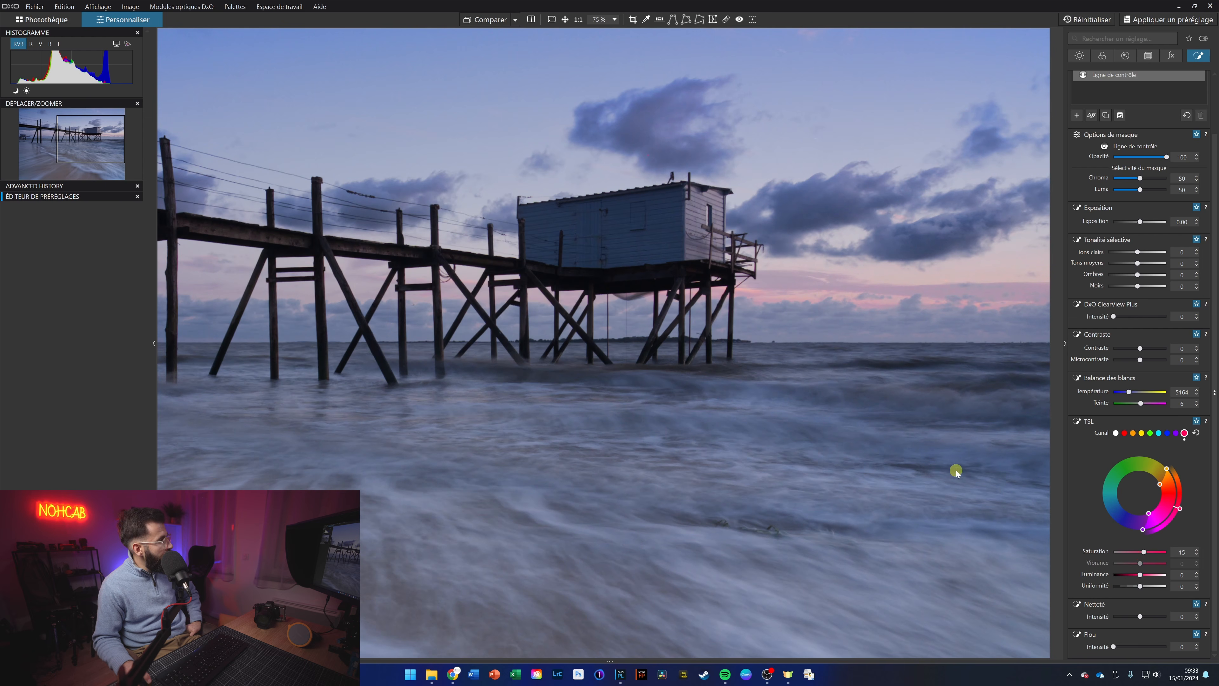
# Set the magenta channel's luminance to -20 and raise its saturation to 24.
pyautogui.scroll(-1, 767, 422)
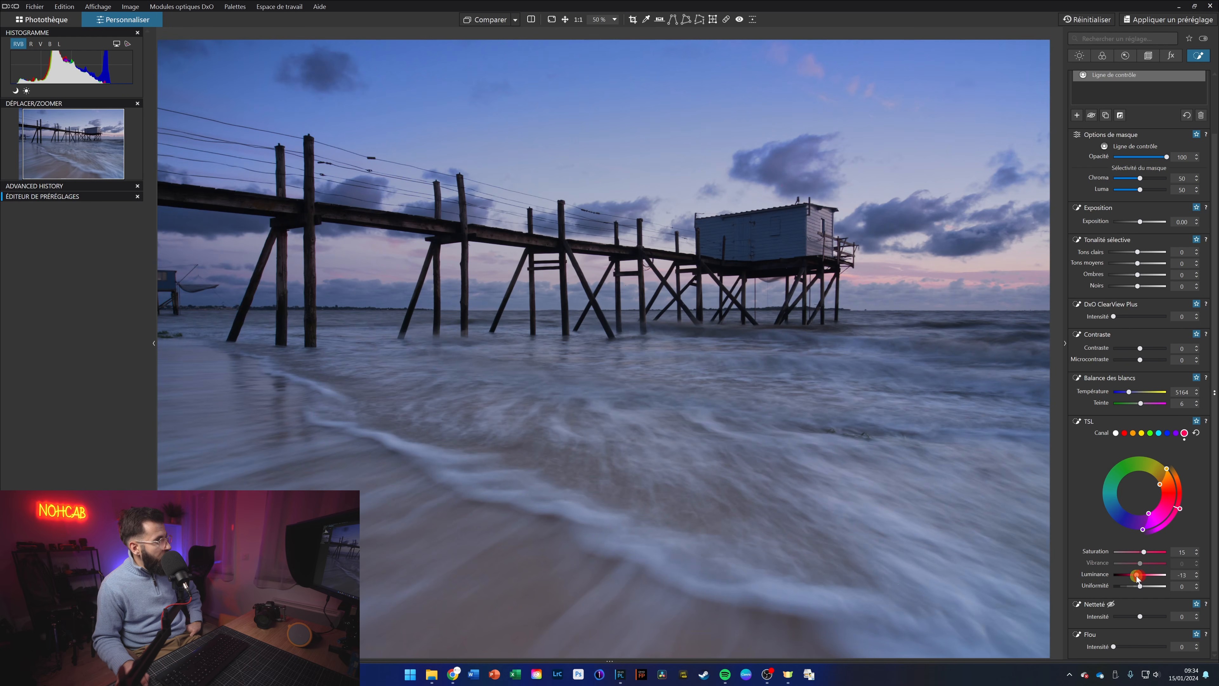
pyautogui.moveTo(1137, 576); pyautogui.dragTo(1135, 576)
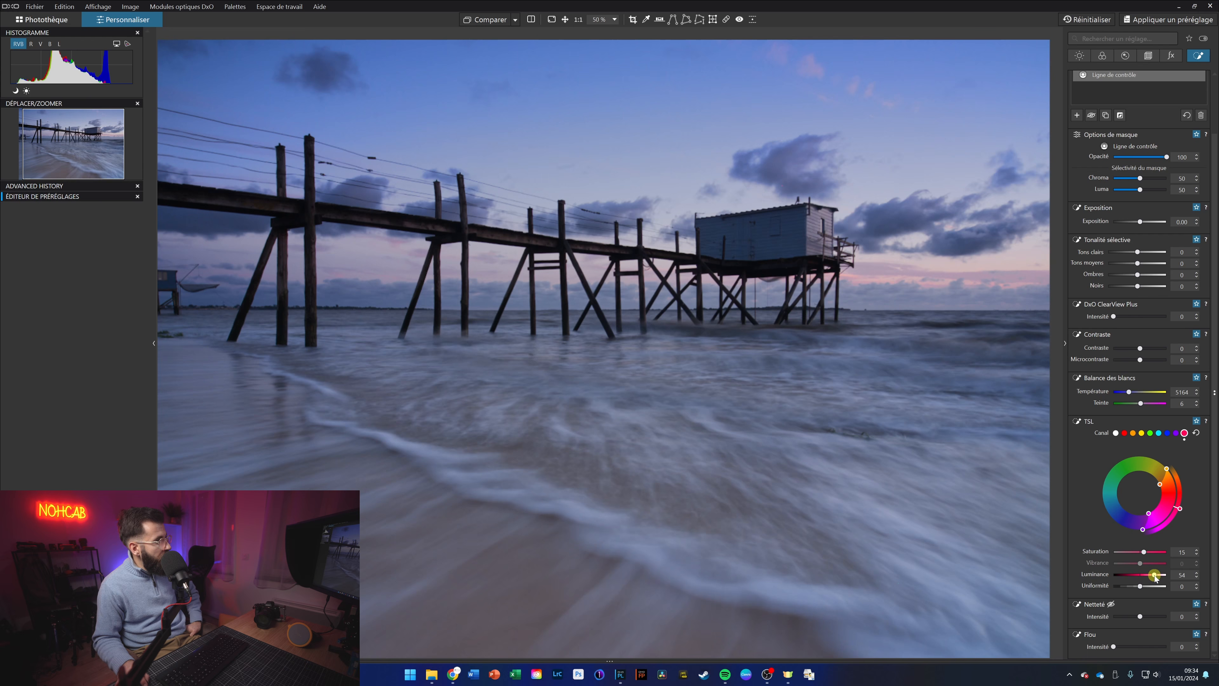
pyautogui.moveTo(1131, 581); pyautogui.dragTo(1135, 581)
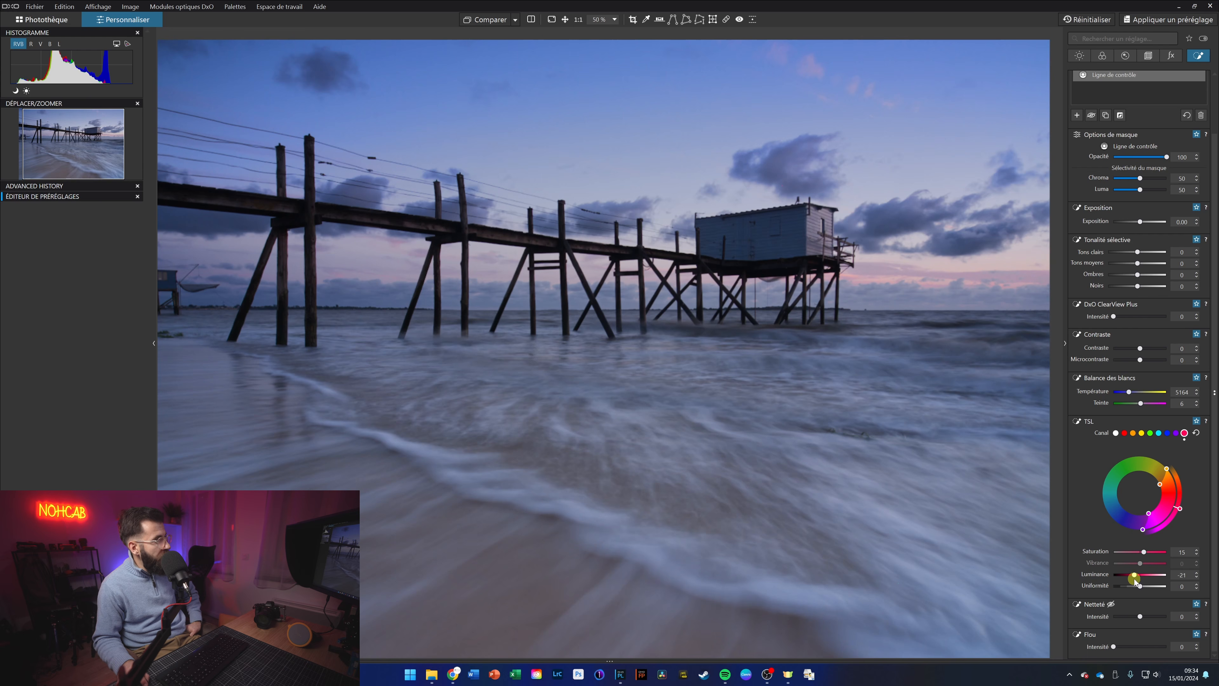
pyautogui.click(1148, 554)
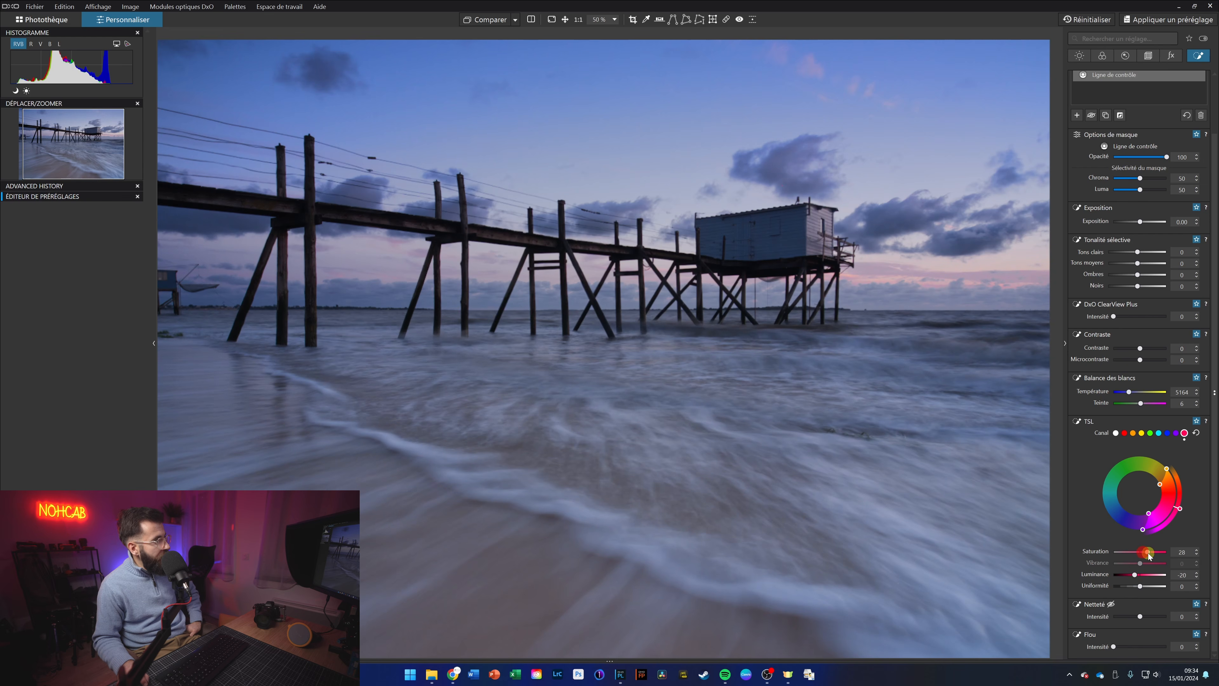
pyautogui.moveTo(1148, 555); pyautogui.dragTo(1147, 553)
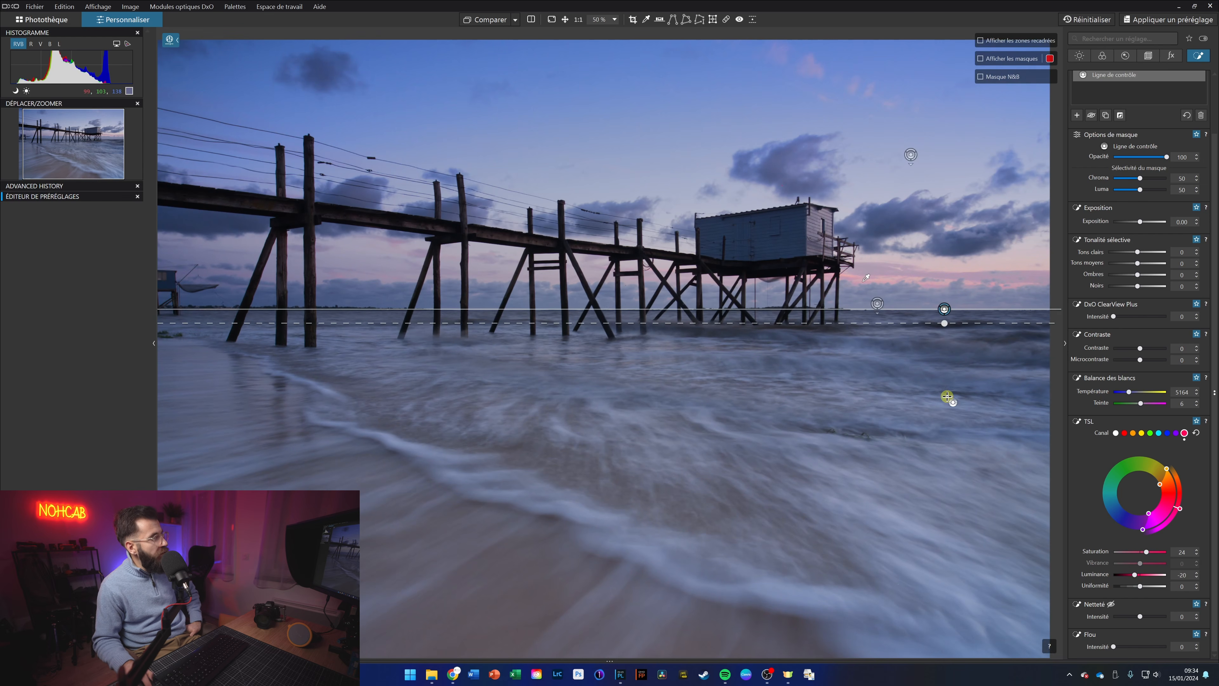
# Rename the pink-cloud control line mask as "Nuages rosés" and compare the photo before and after correction.
pyautogui.scroll(-1, 947, 397)
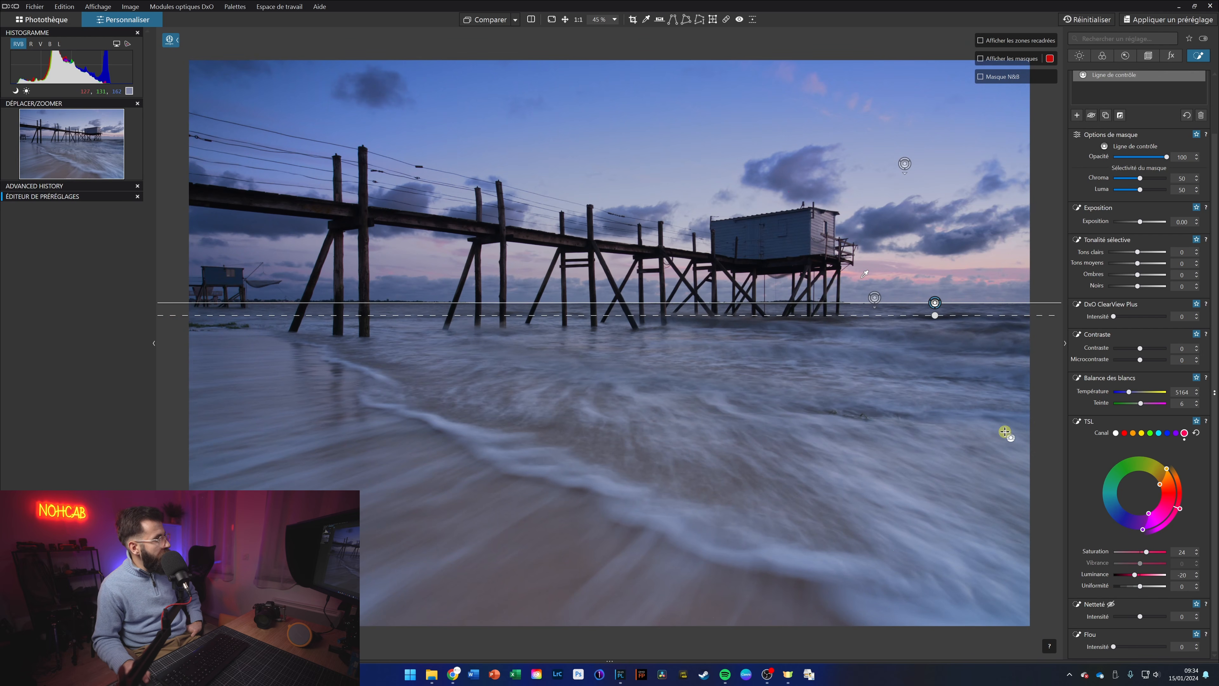
pyautogui.scroll(2, 998, 244)
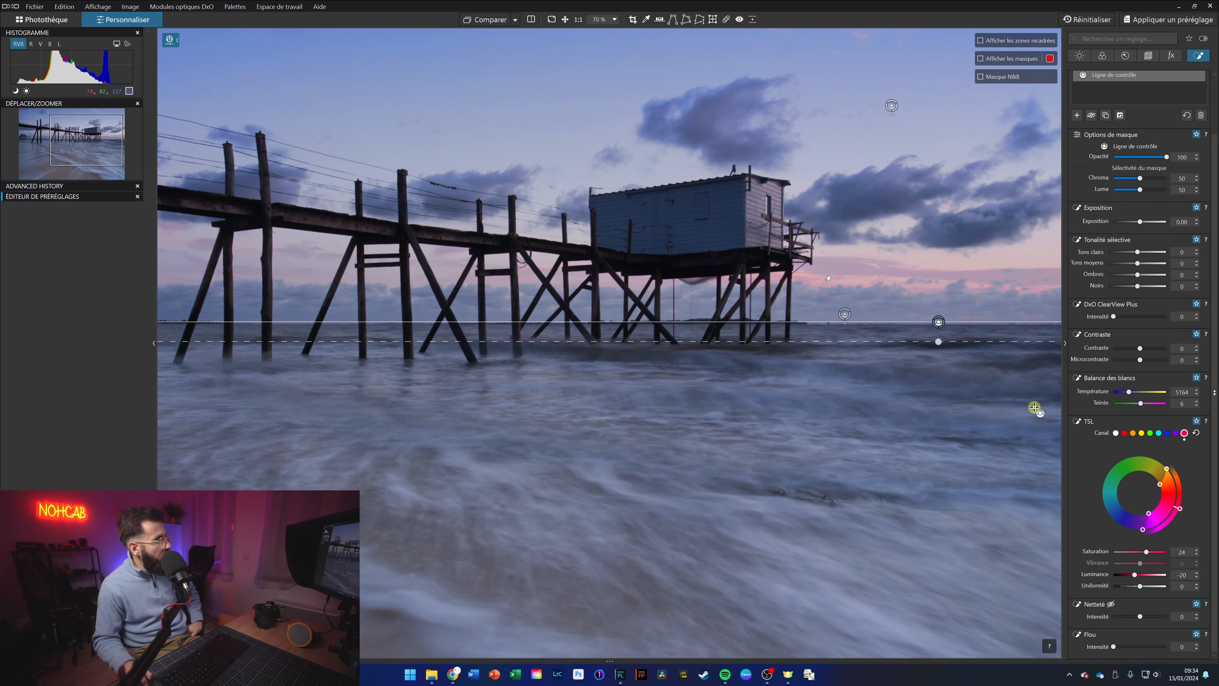
pyautogui.scroll(-3, 1019, 398)
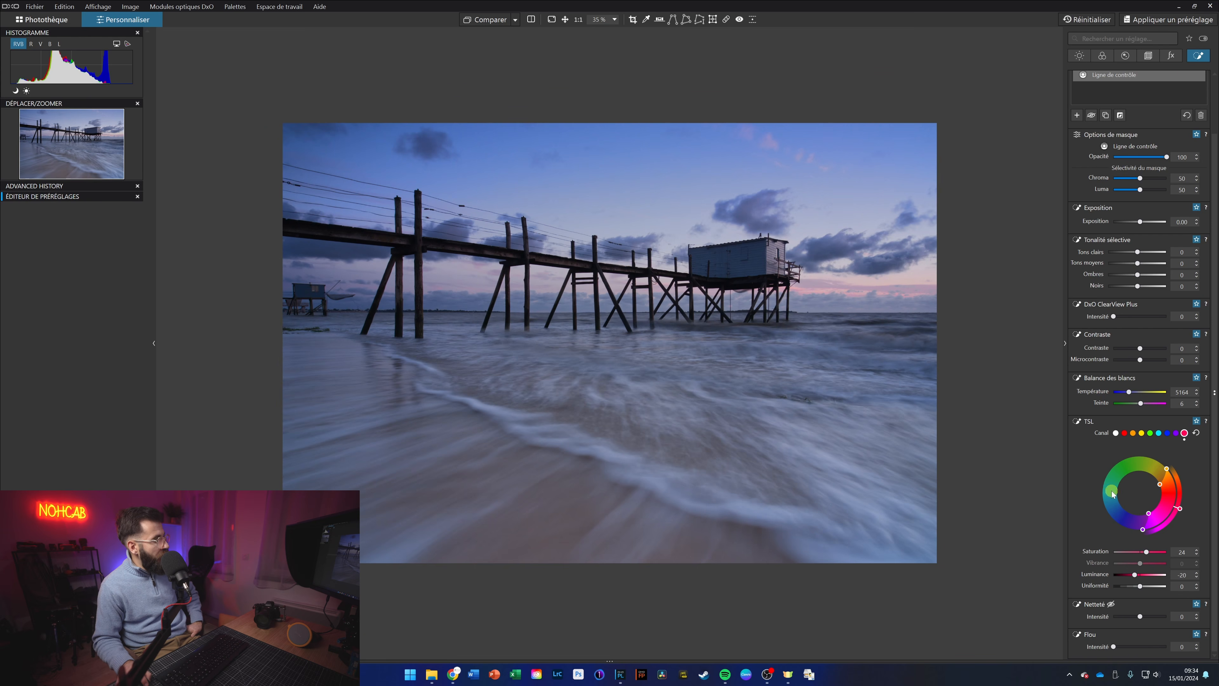
pyautogui.click(1116, 77)
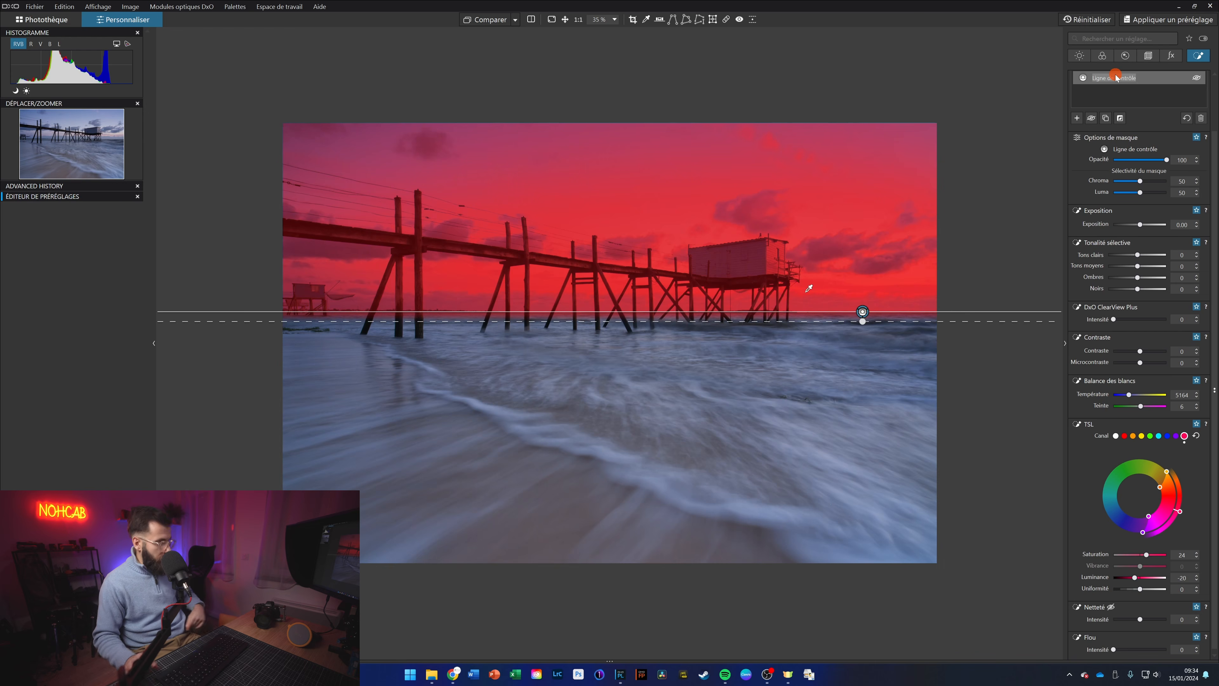
pyautogui.doubleClick(1116, 77)
pyautogui.write('Nuages r')
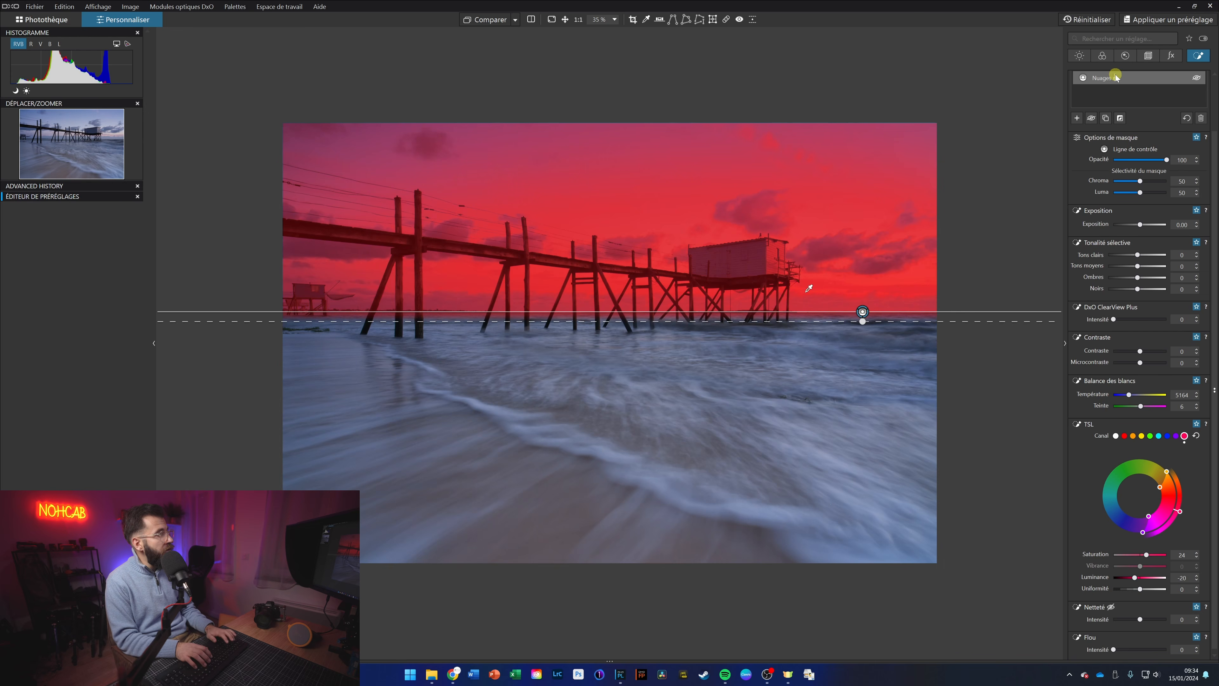
pyautogui.write('osés')
pyautogui.press('Return')
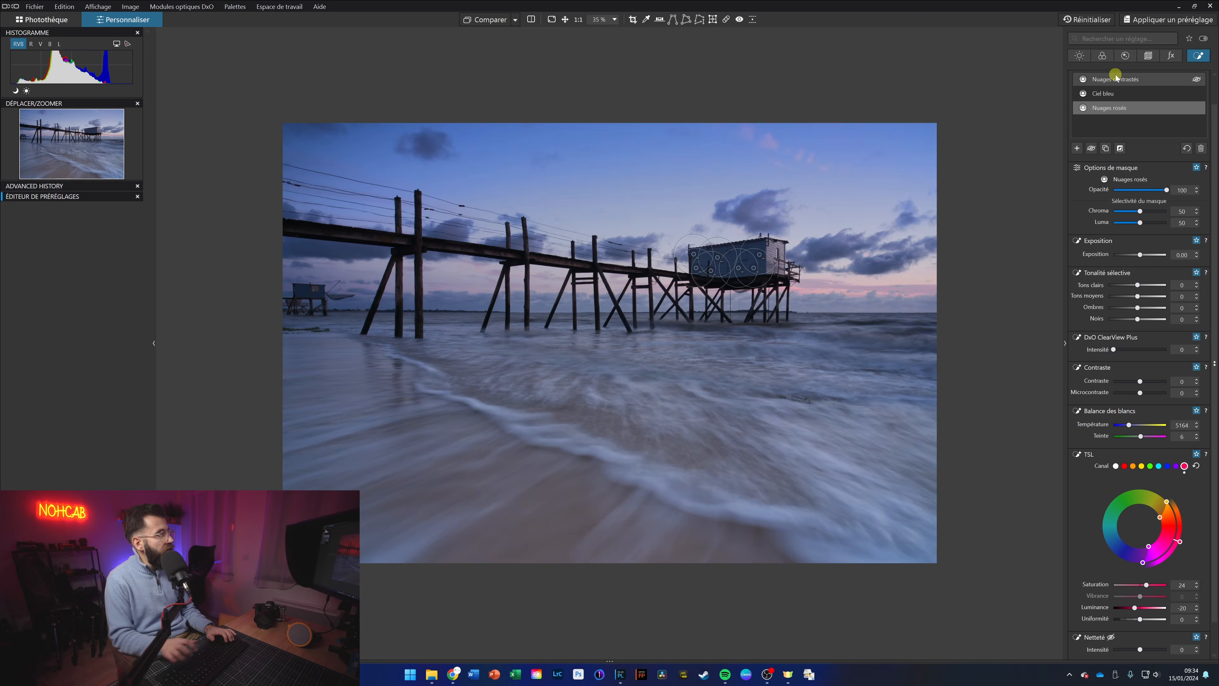
pyautogui.click(499, 21)
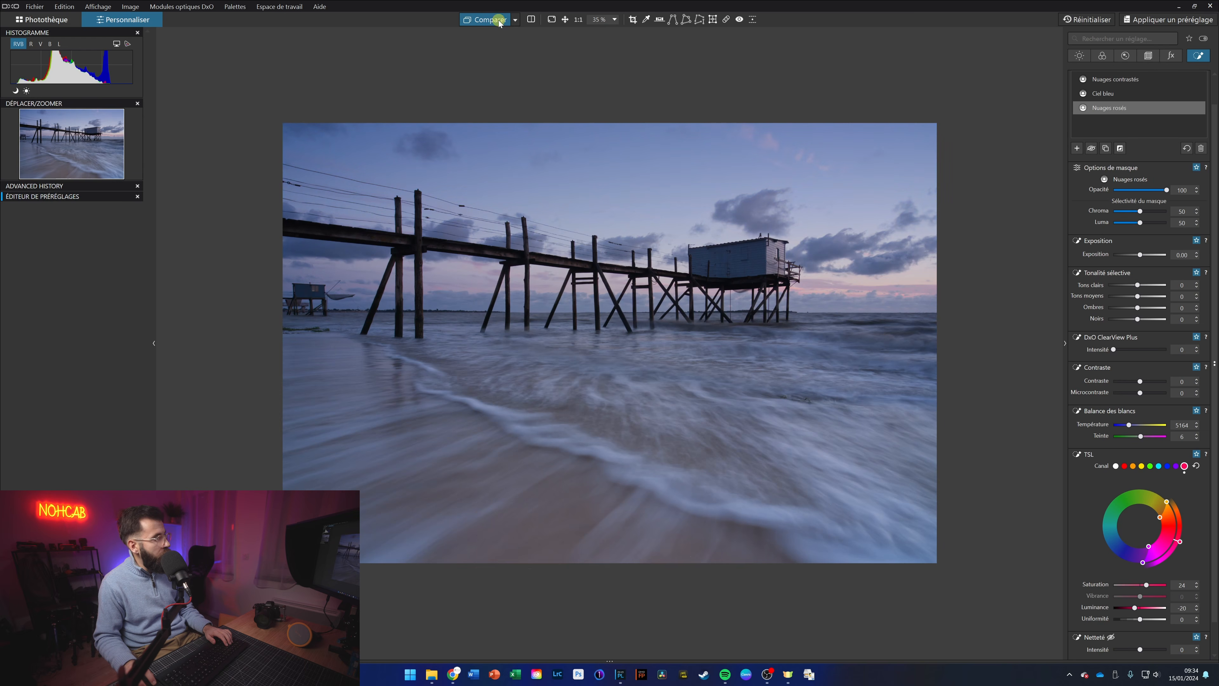
pyautogui.click(499, 22)
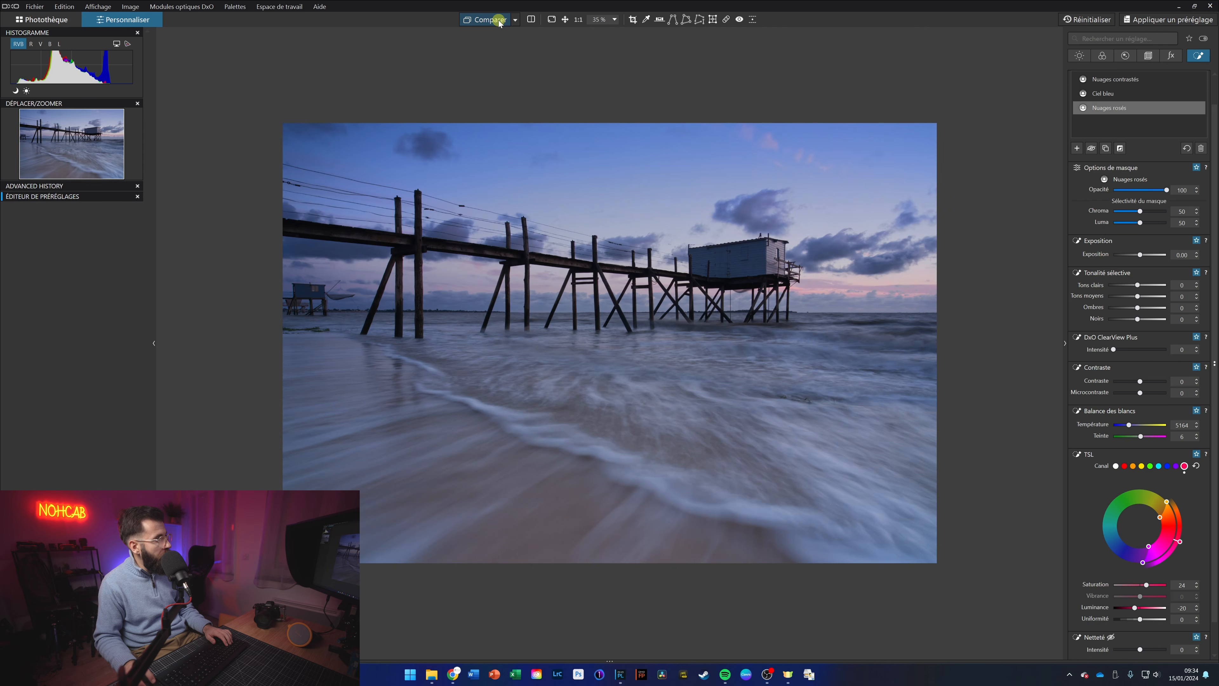
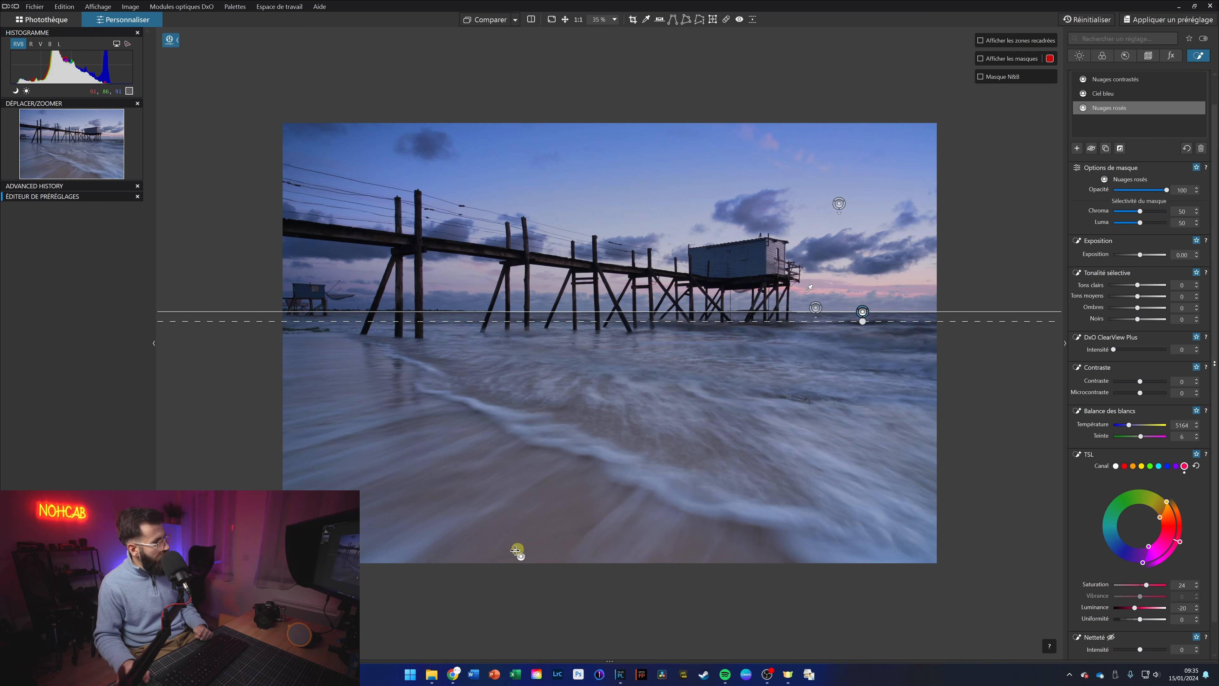
# Create a control line mask covering the sea below the horizon, sampled on the foreground, with exposure 0.50 and midtones 13.
pyautogui.click(1078, 149)
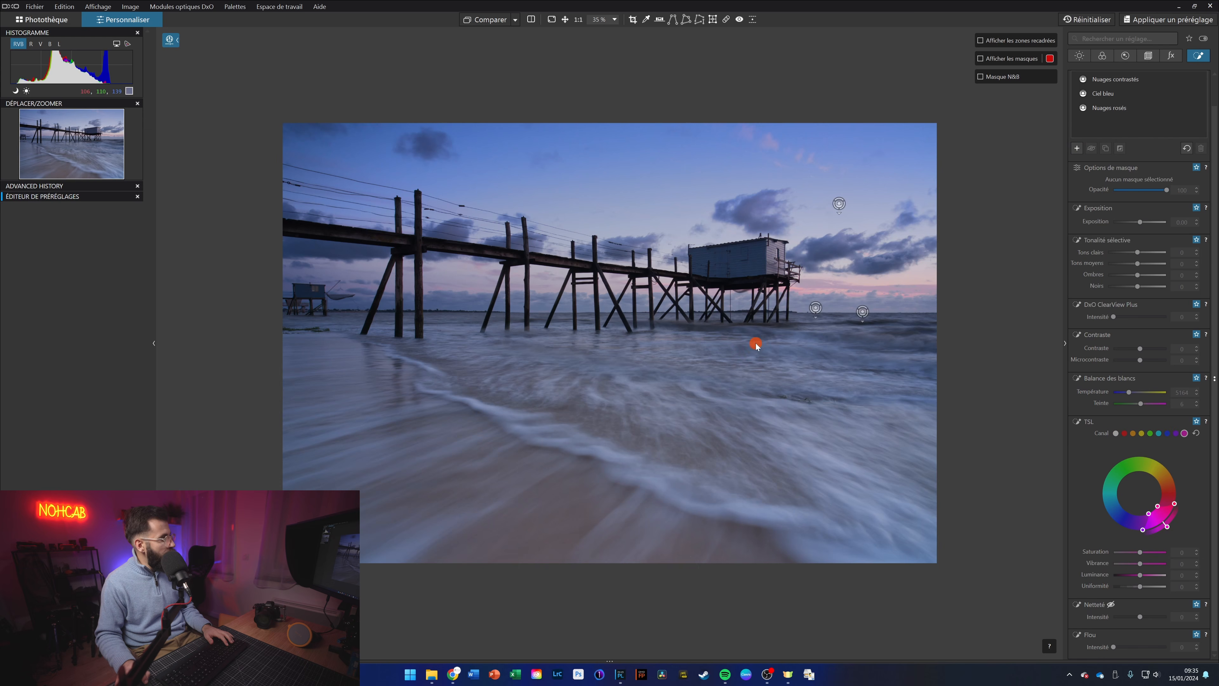
pyautogui.moveTo(756, 343); pyautogui.dragTo(749, 321)
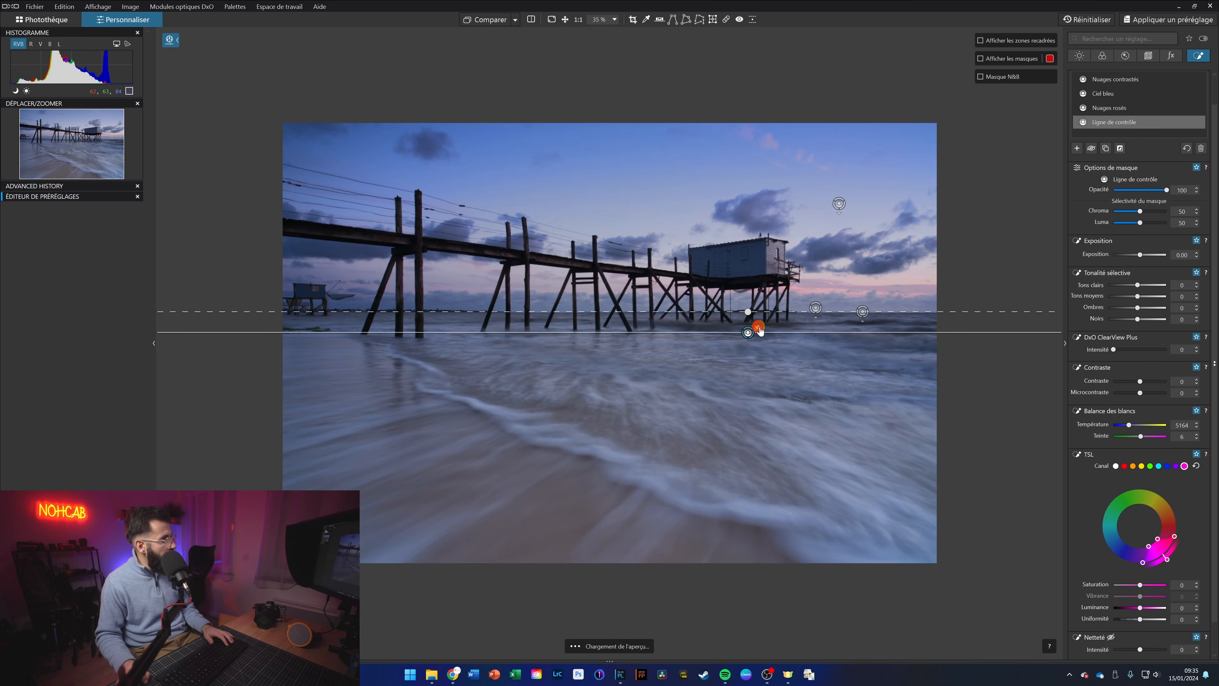
pyautogui.moveTo(761, 398); pyautogui.dragTo(661, 476)
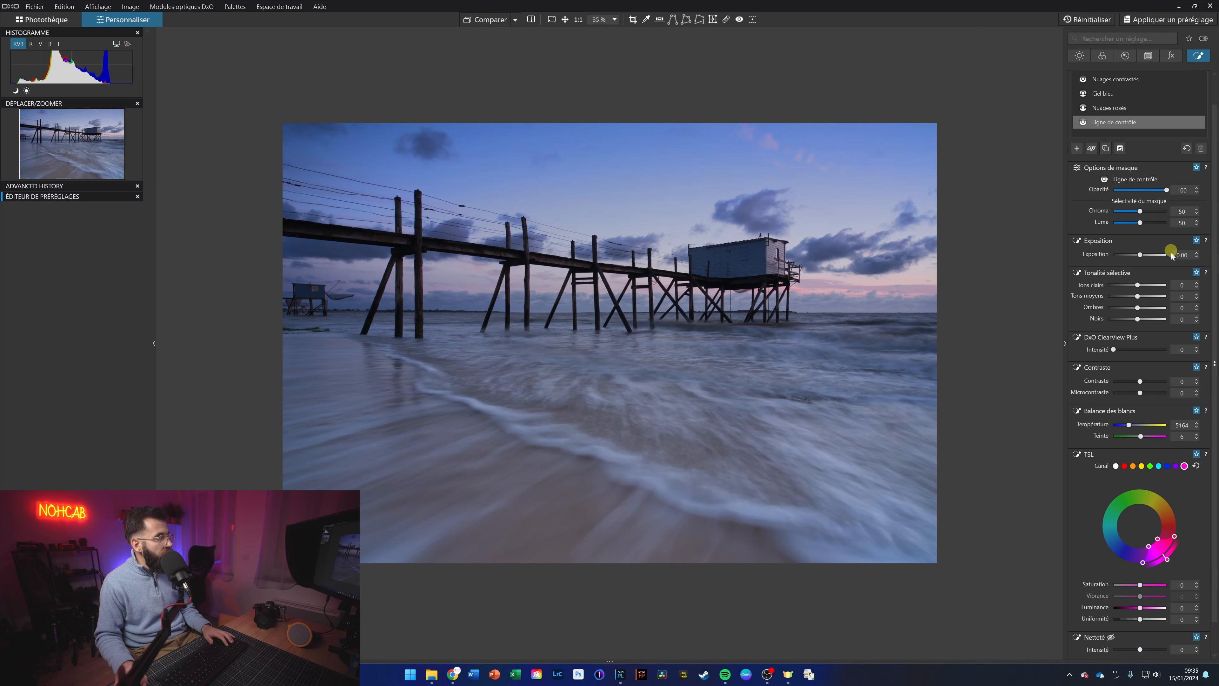
pyautogui.click(1197, 254)
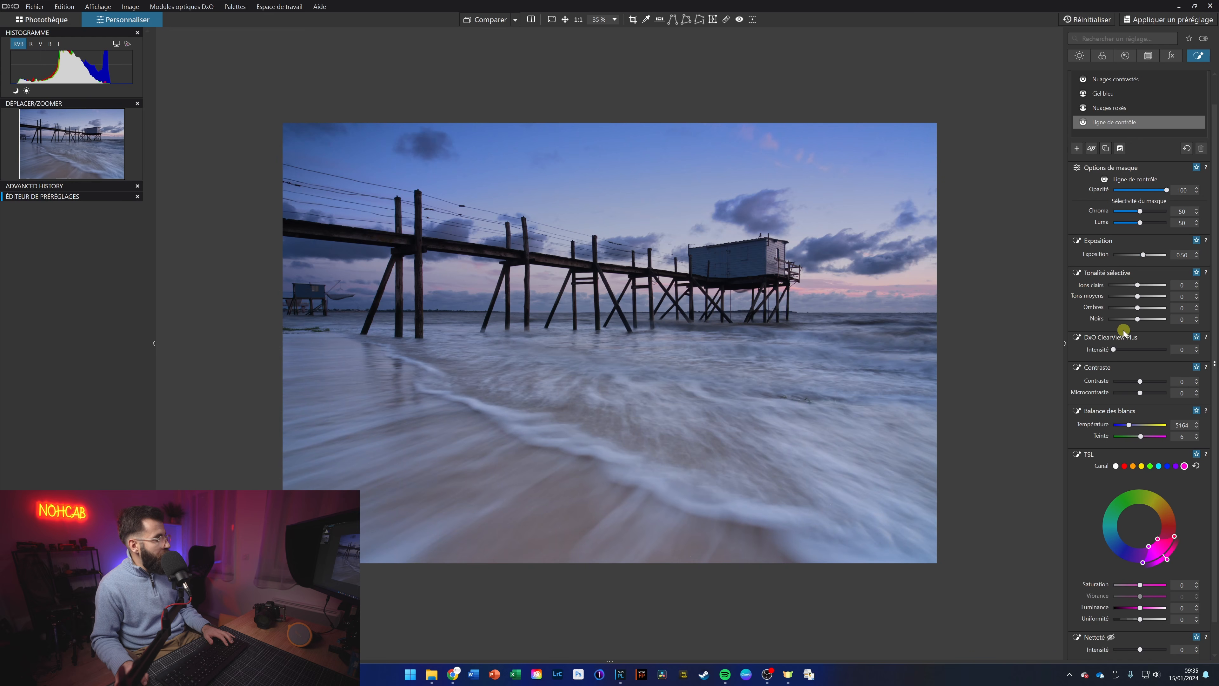
pyautogui.moveTo(1139, 298); pyautogui.dragTo(1140, 298)
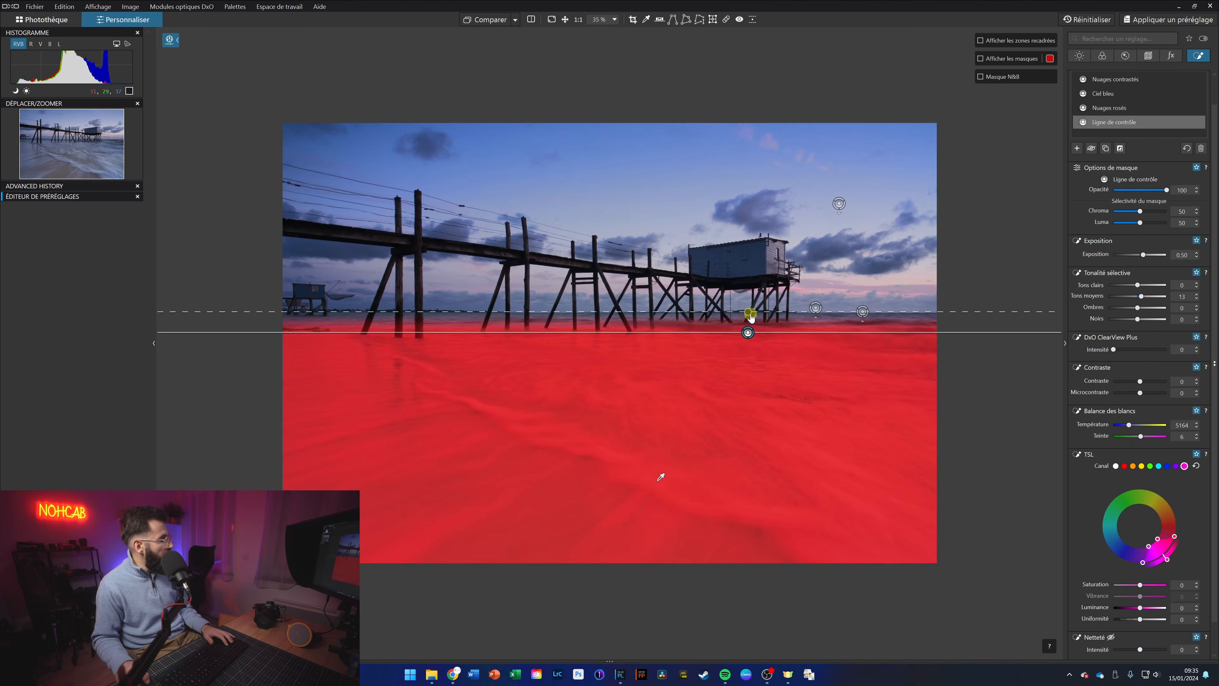
# Shift the sea mask's control line slightly further below the horizon and set the mask's contrast to 41.
pyautogui.moveTo(748, 334)
pyautogui.moveTo(749, 334); pyautogui.dragTo(748, 347)
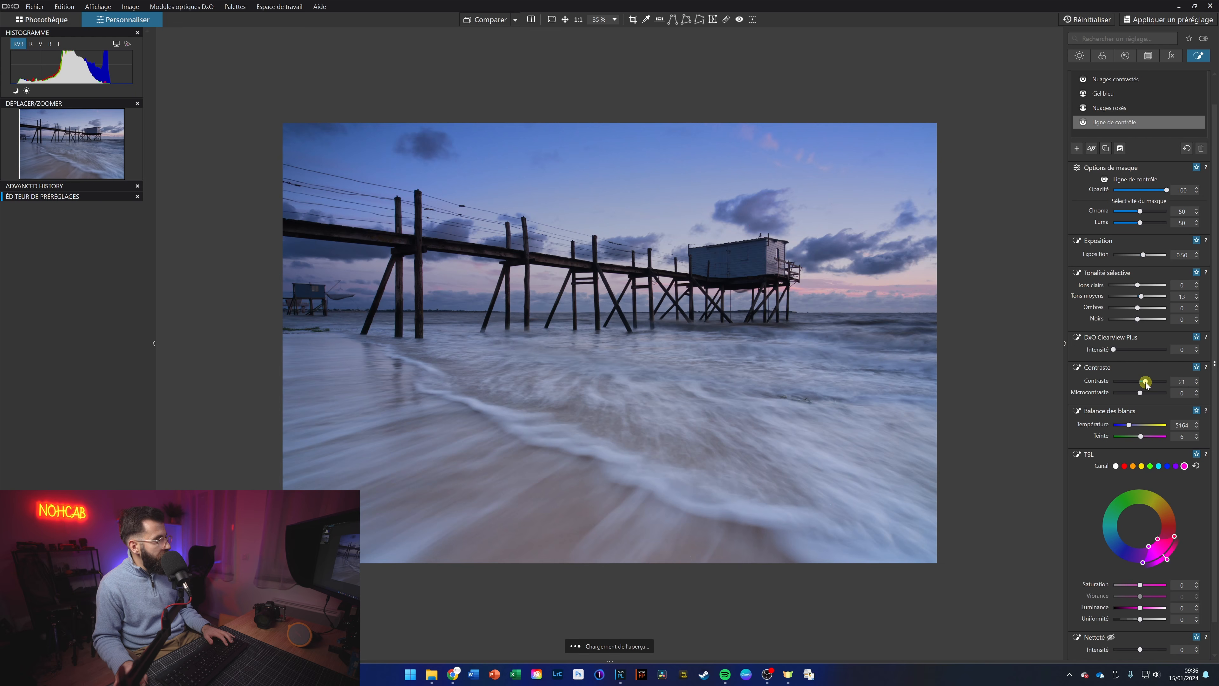
pyautogui.moveTo(1146, 383); pyautogui.dragTo(1150, 386)
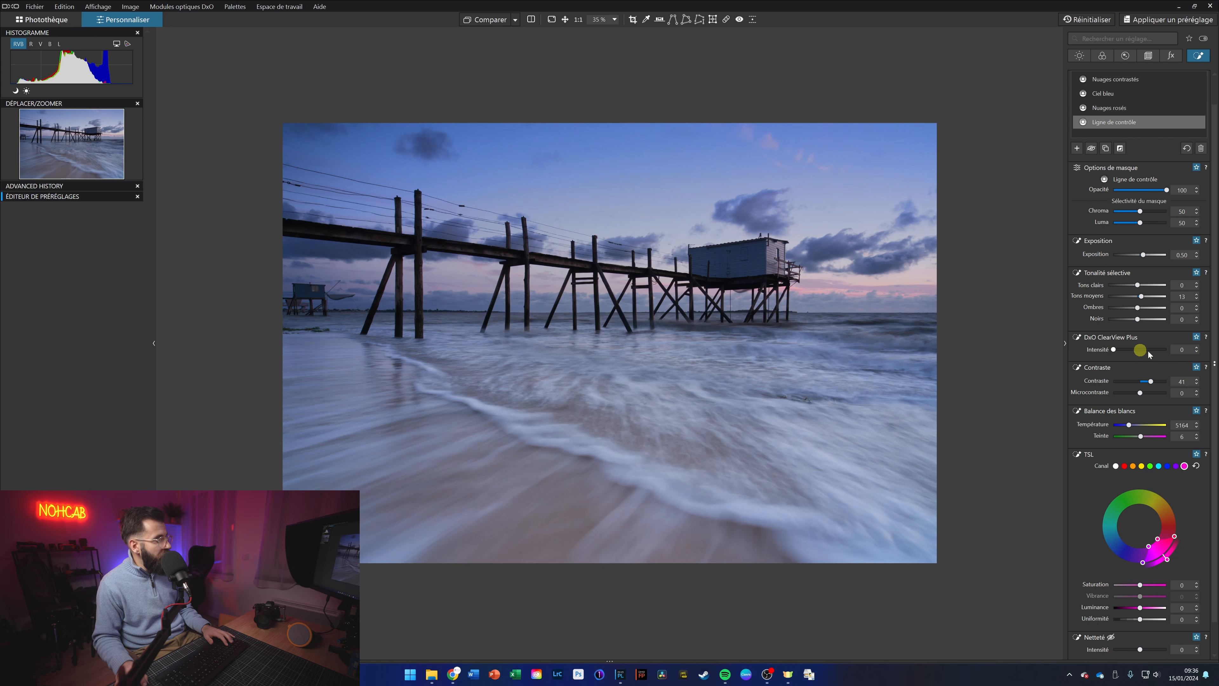
# Set the sea mask's ClearView Plus intensity to 11, microcontrast to 7 and highlights to 3.
pyautogui.moveTo(1114, 351); pyautogui.dragTo(1115, 353)
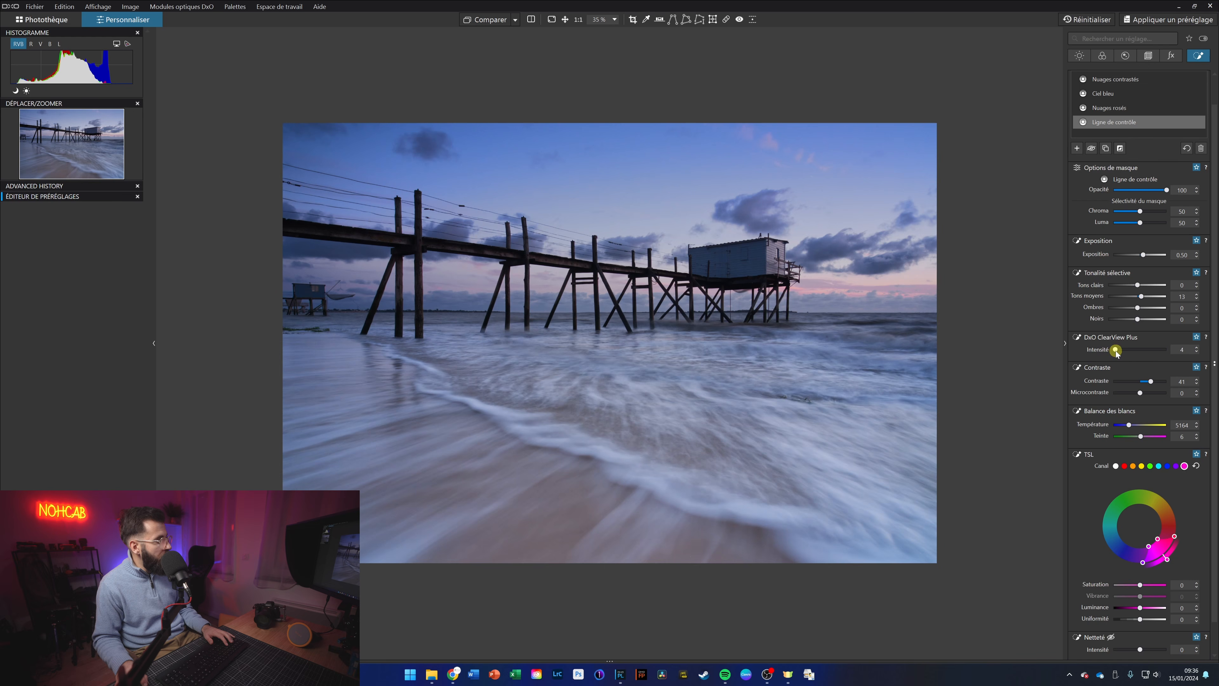
pyautogui.moveTo(1116, 353); pyautogui.dragTo(1119, 353)
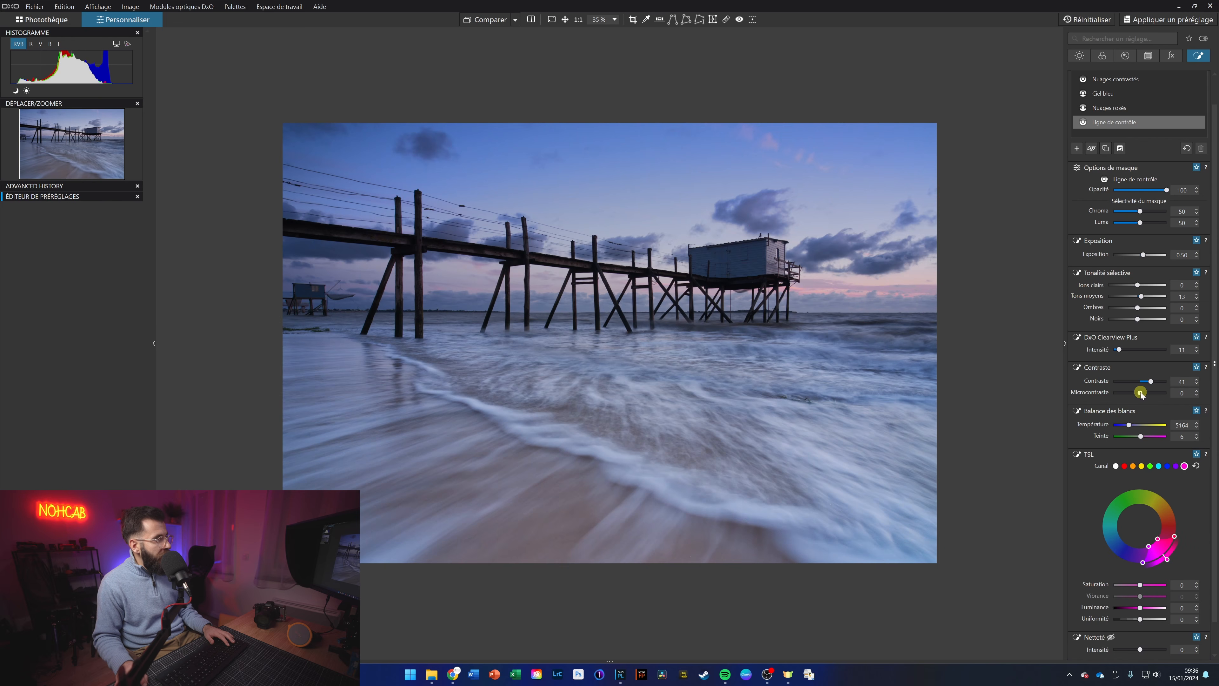
pyautogui.moveTo(1141, 394); pyautogui.dragTo(1142, 394)
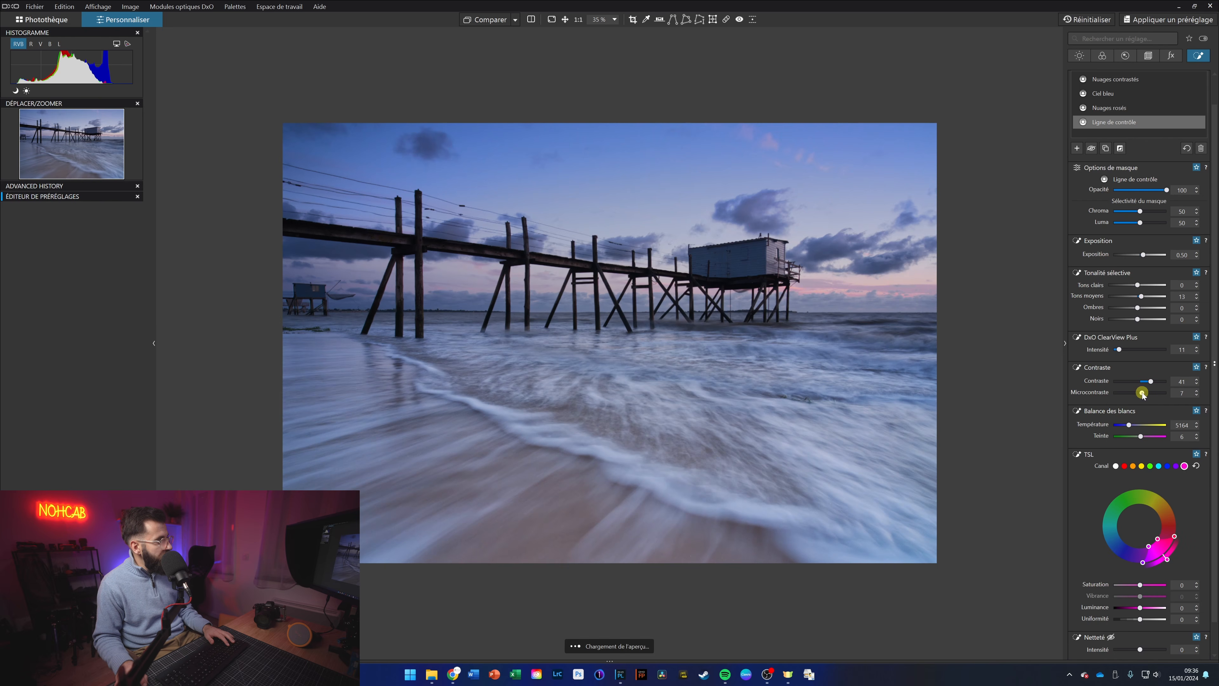
pyautogui.scroll(2, 647, 477)
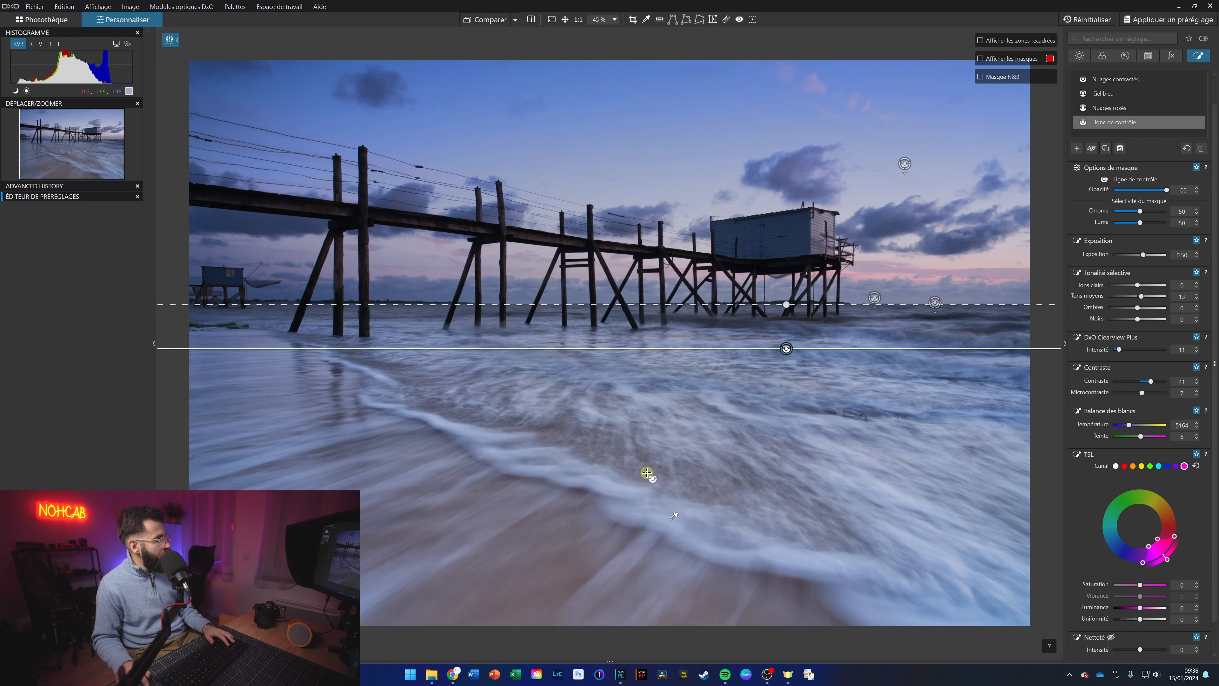
pyautogui.scroll(-2, 688, 498)
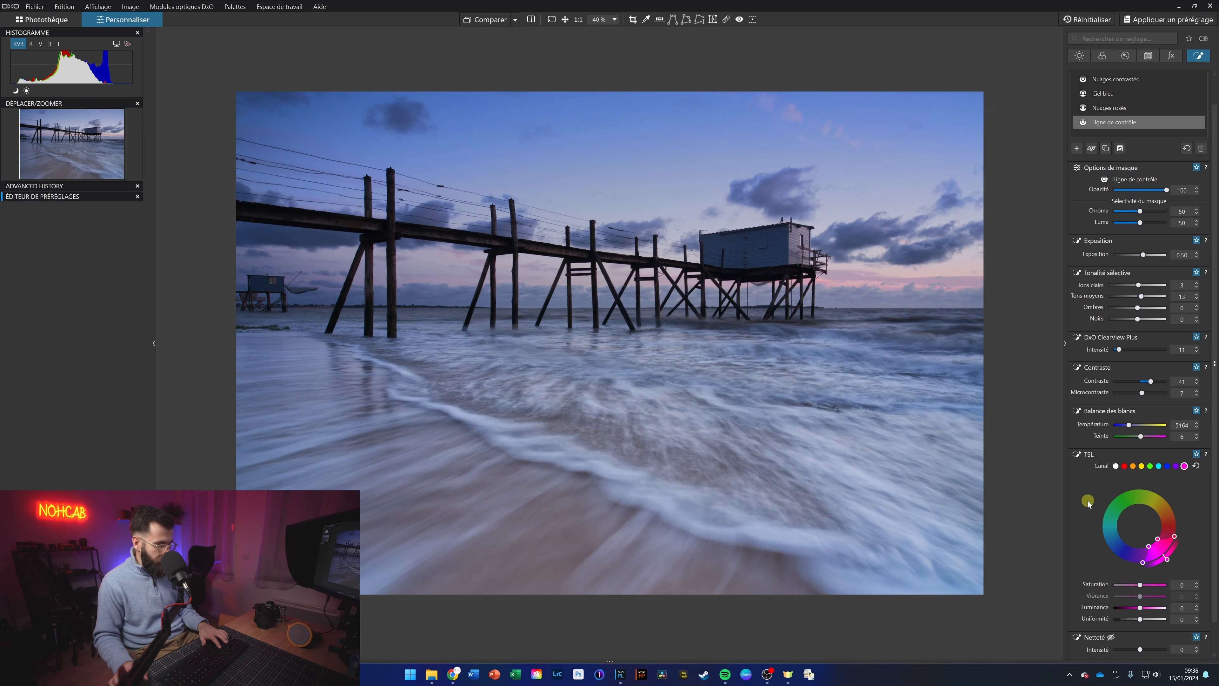
# Compare the photo with and without the sea mask, and rename that mask as "Eau plus claire".
pyautogui.press('h')
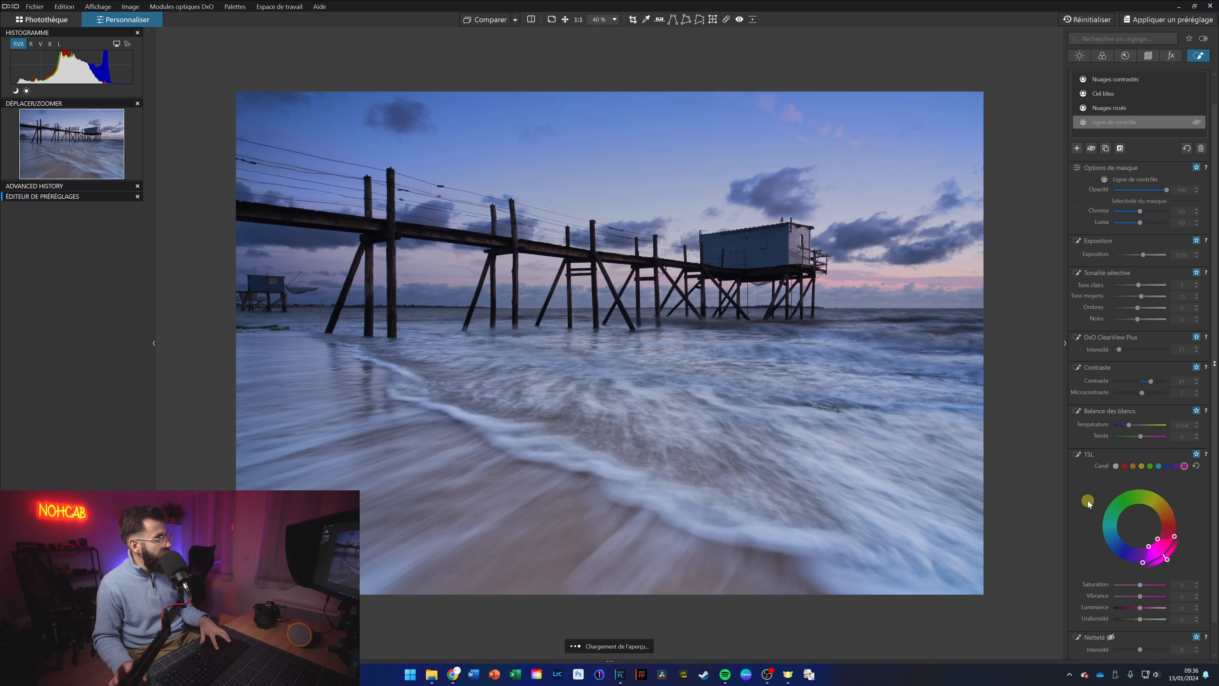
pyautogui.press('h')
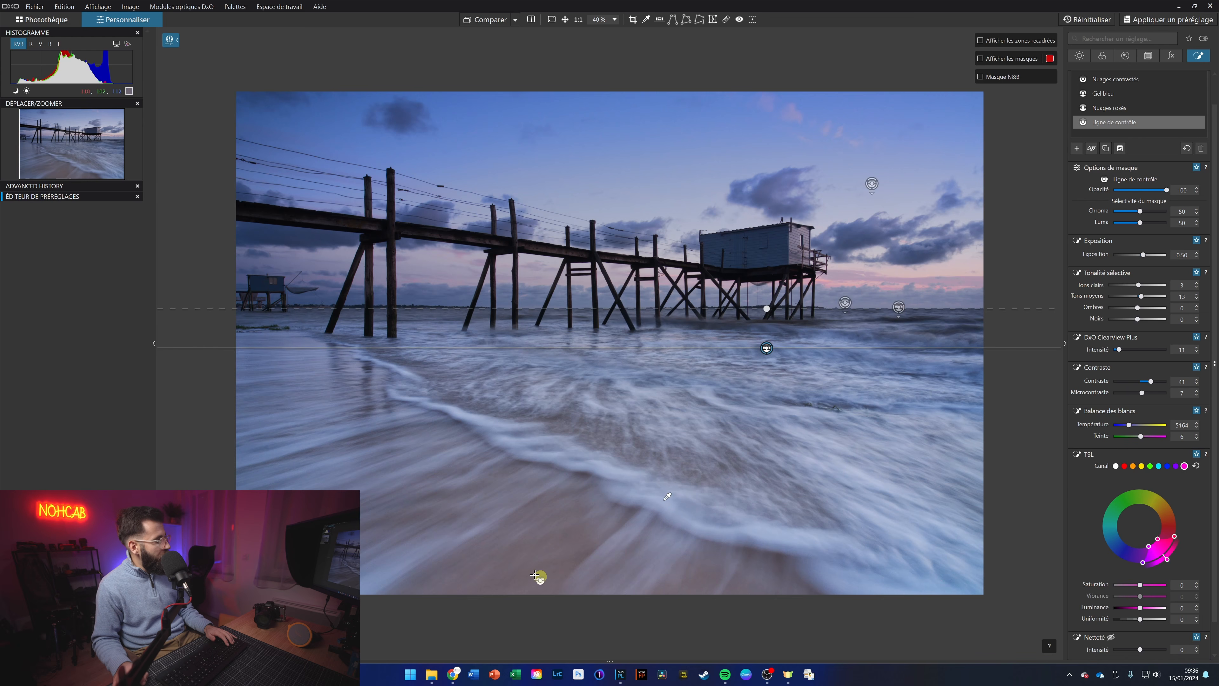
pyautogui.doubleClick(1123, 123)
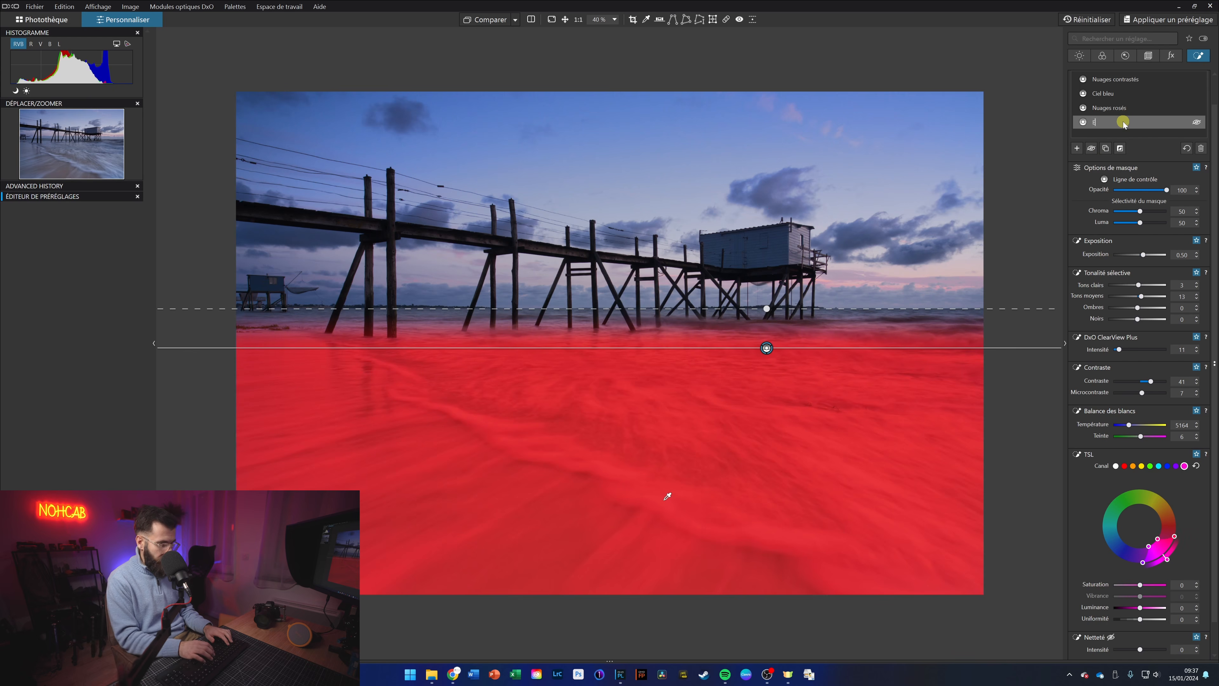
pyautogui.write('Eau plus claire')
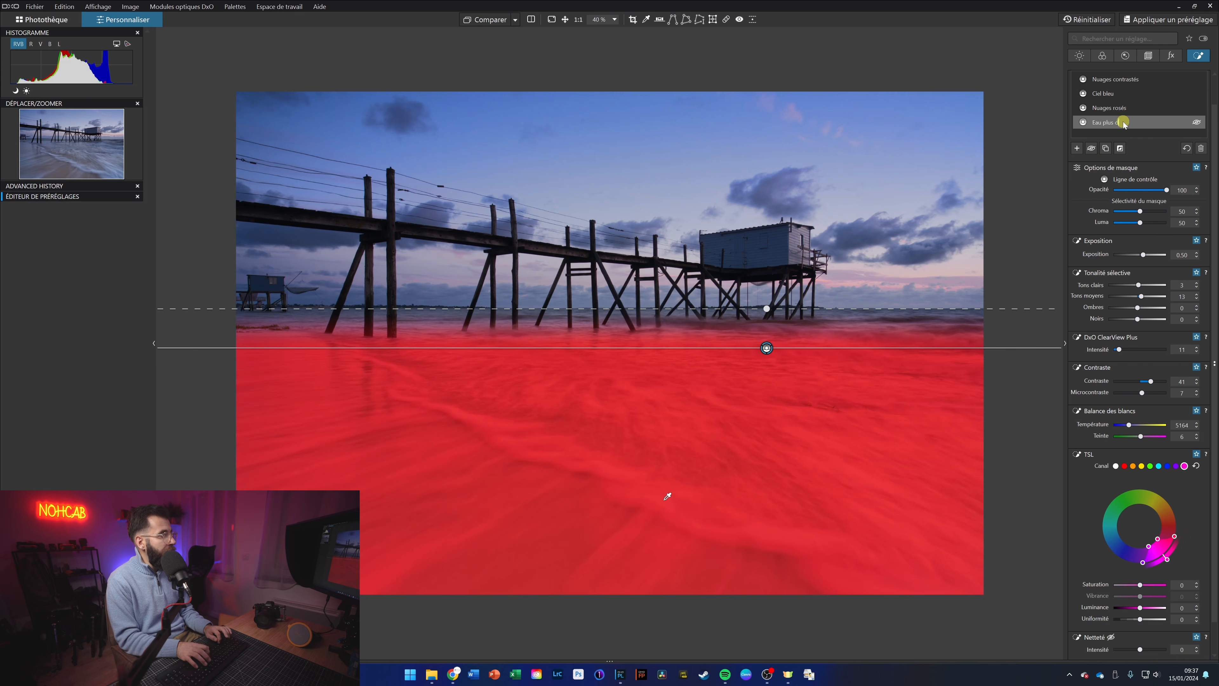
pyautogui.press('Return')
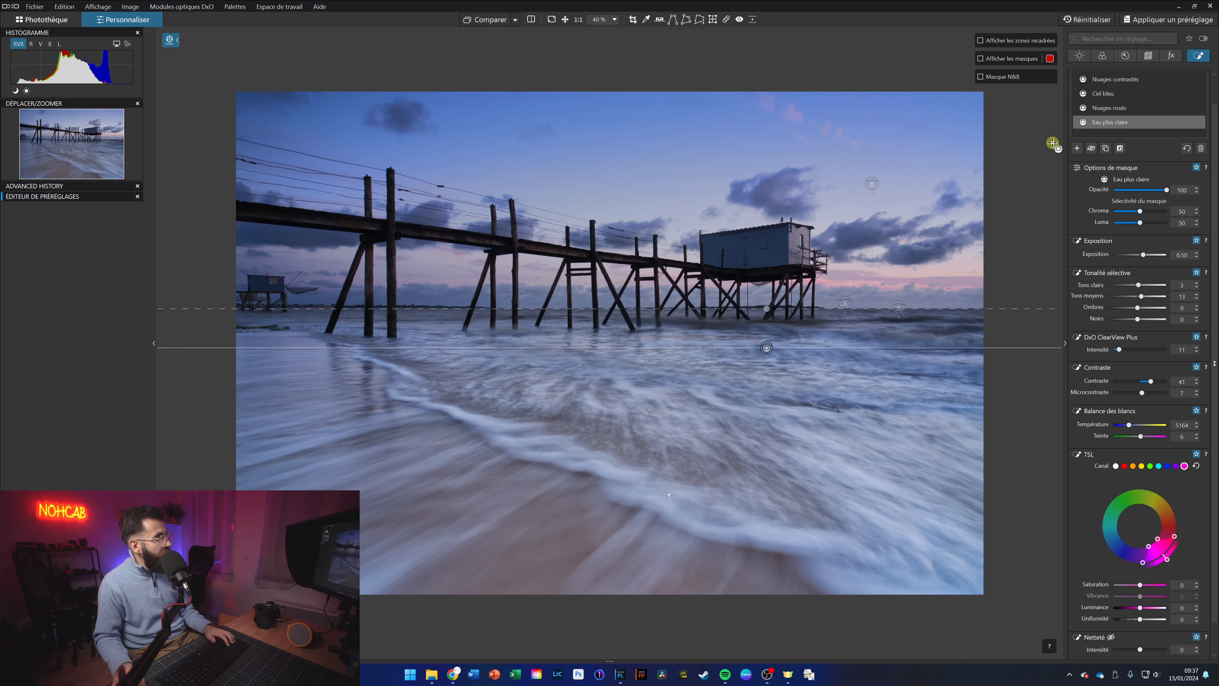
# Add a control line mask below the horizon, sampled on the wet sand in the foreground, with shadows at -13.
pyautogui.click(1077, 148)
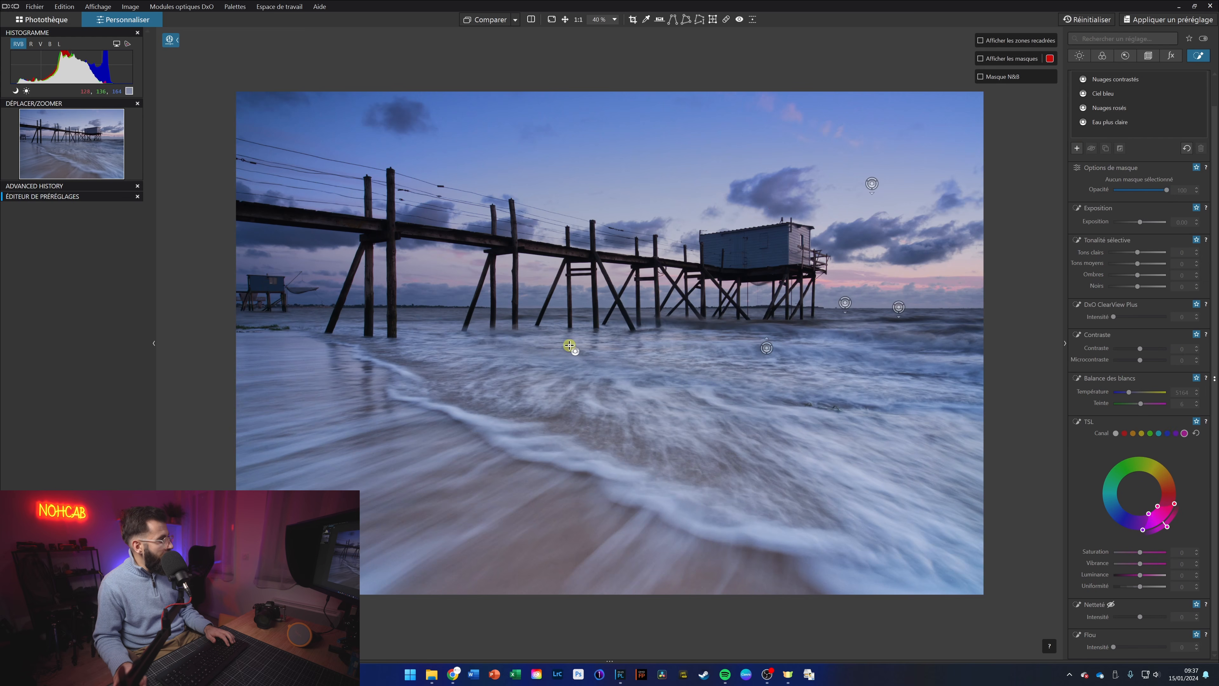
pyautogui.moveTo(569, 345); pyautogui.dragTo(569, 315)
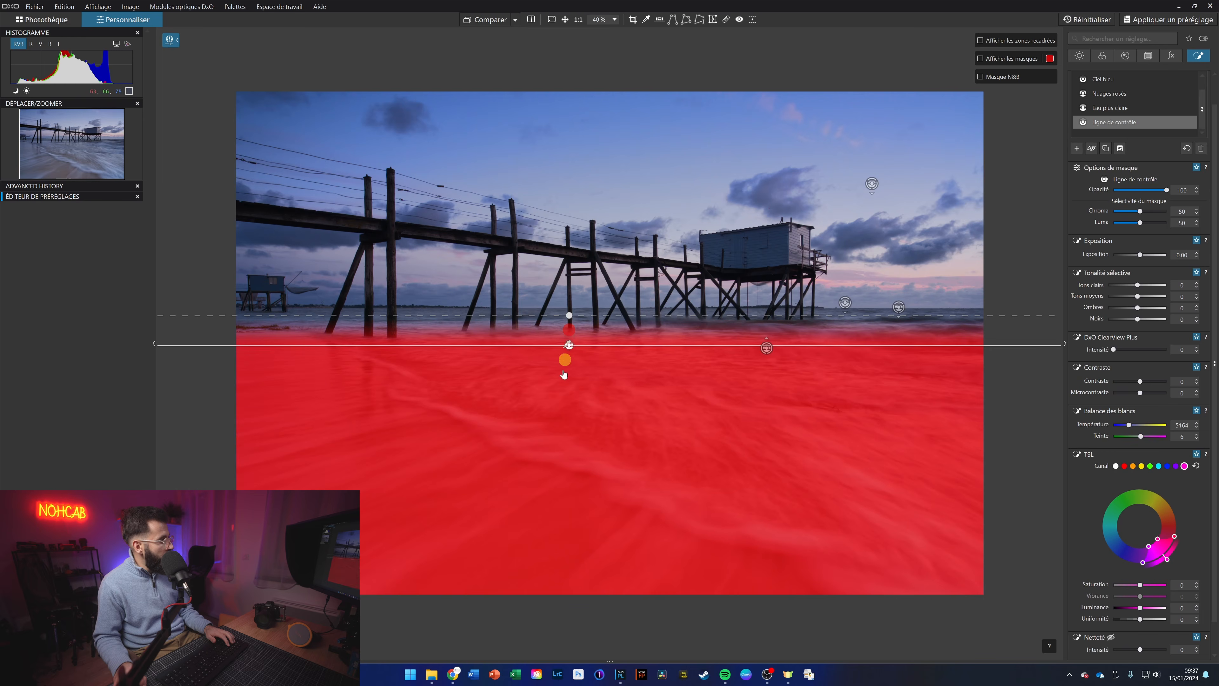
pyautogui.moveTo(505, 568); pyautogui.dragTo(500, 569)
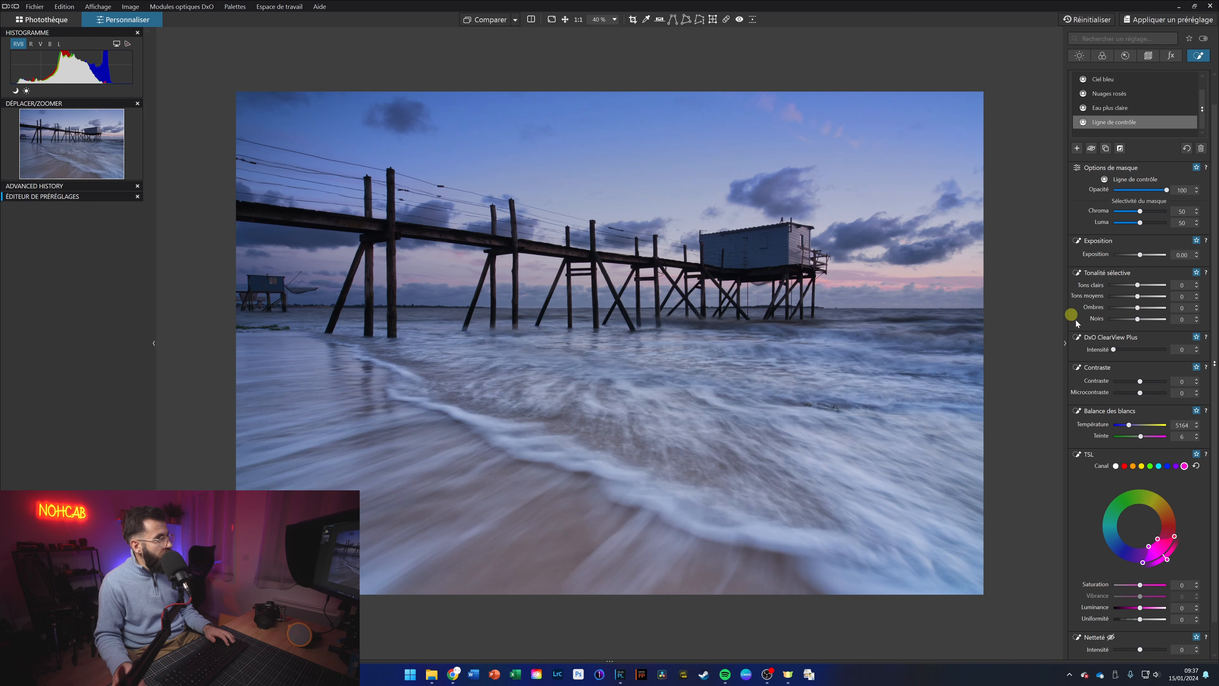
pyautogui.click(1134, 309)
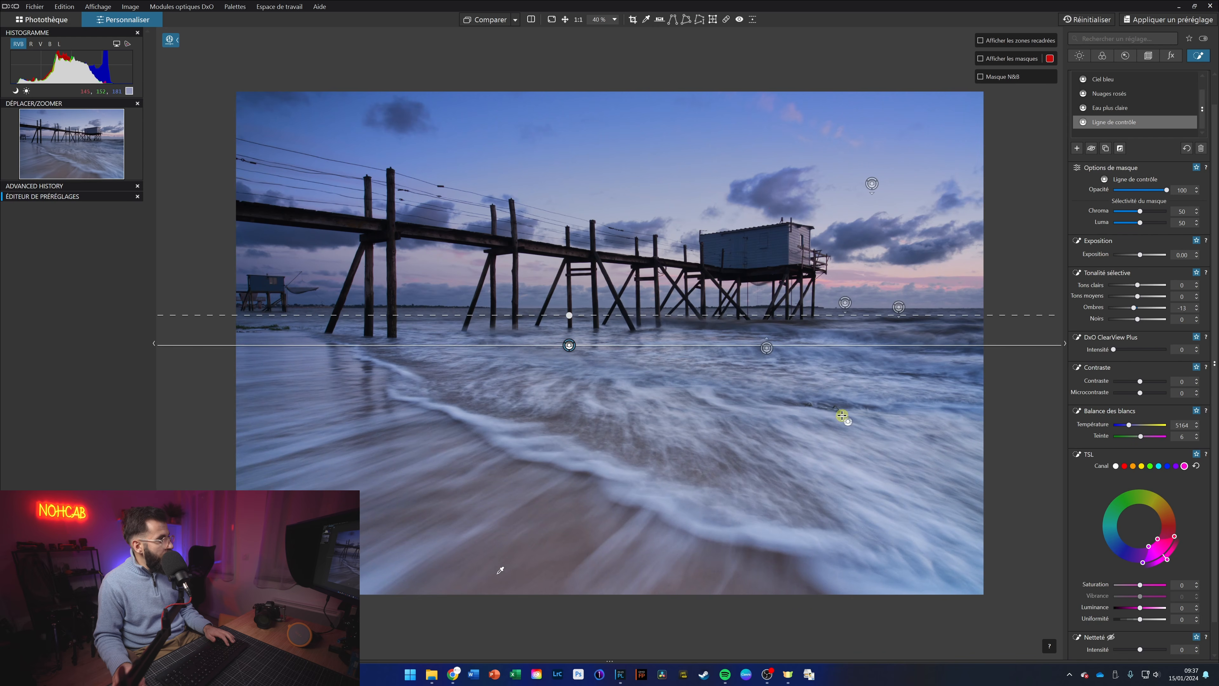
pyautogui.click(828, 337)
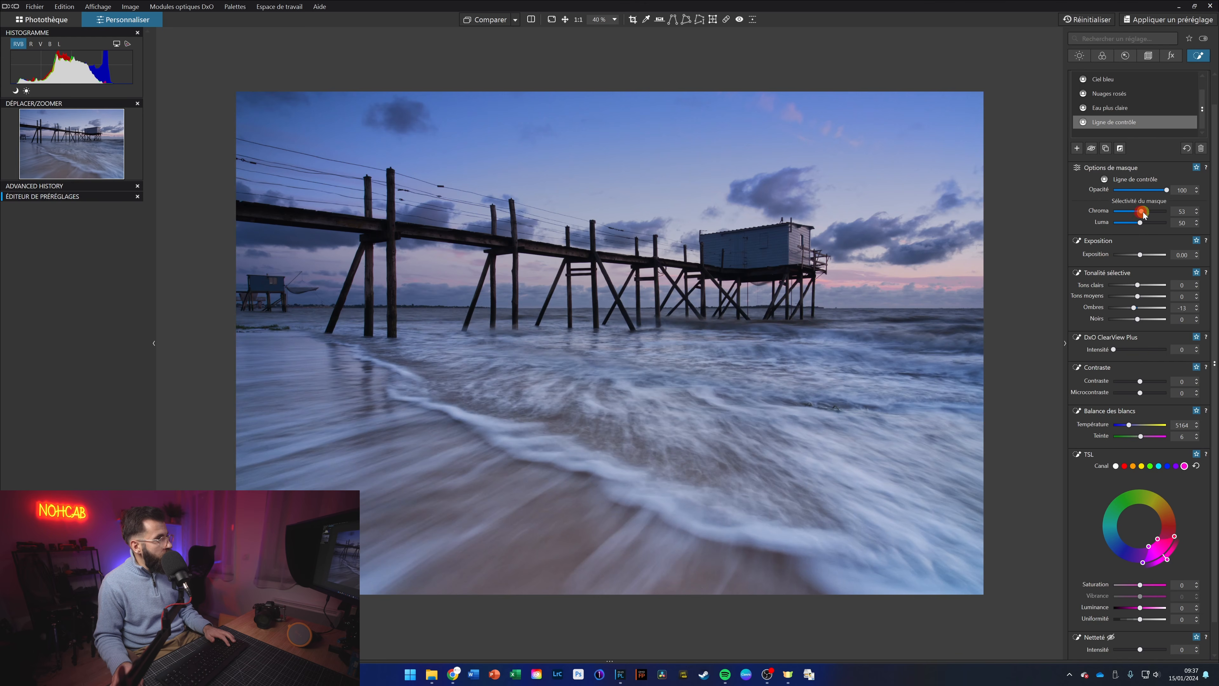
# Raise the sand mask's chroma selectivity to 81 and, with its overlay shown, stretch the line's transition from the horizon to the mid-foreground.
pyautogui.moveTo(1143, 213); pyautogui.dragTo(1156, 211)
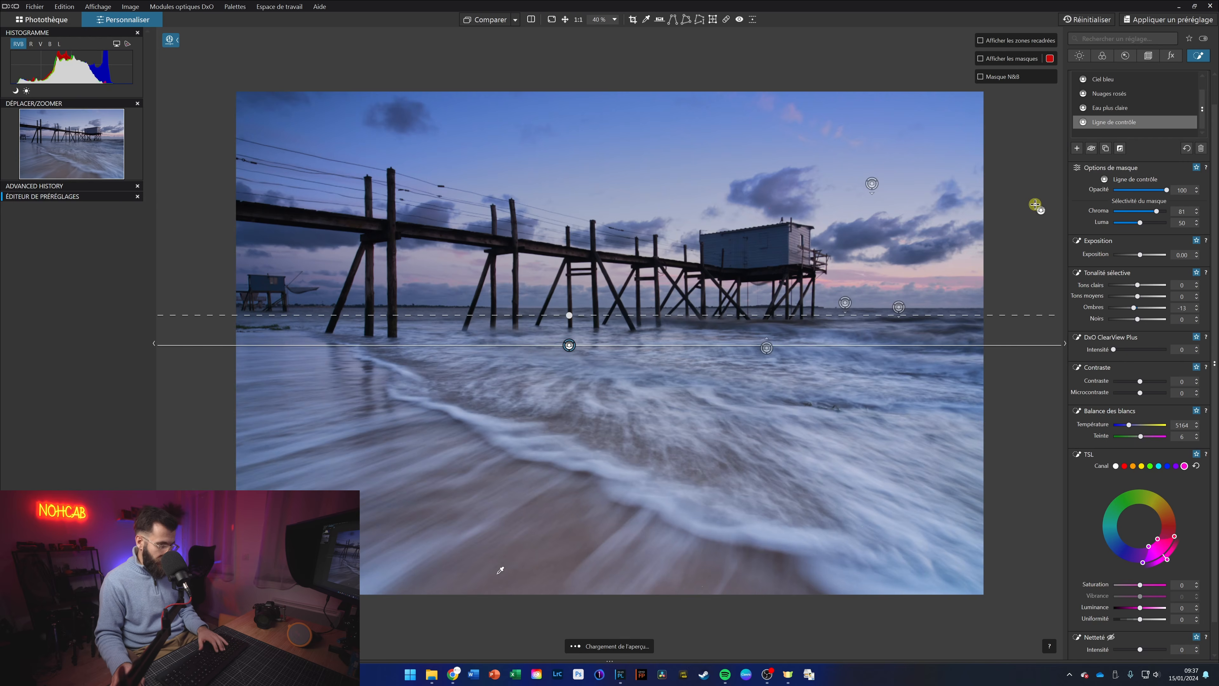
pyautogui.press('m')
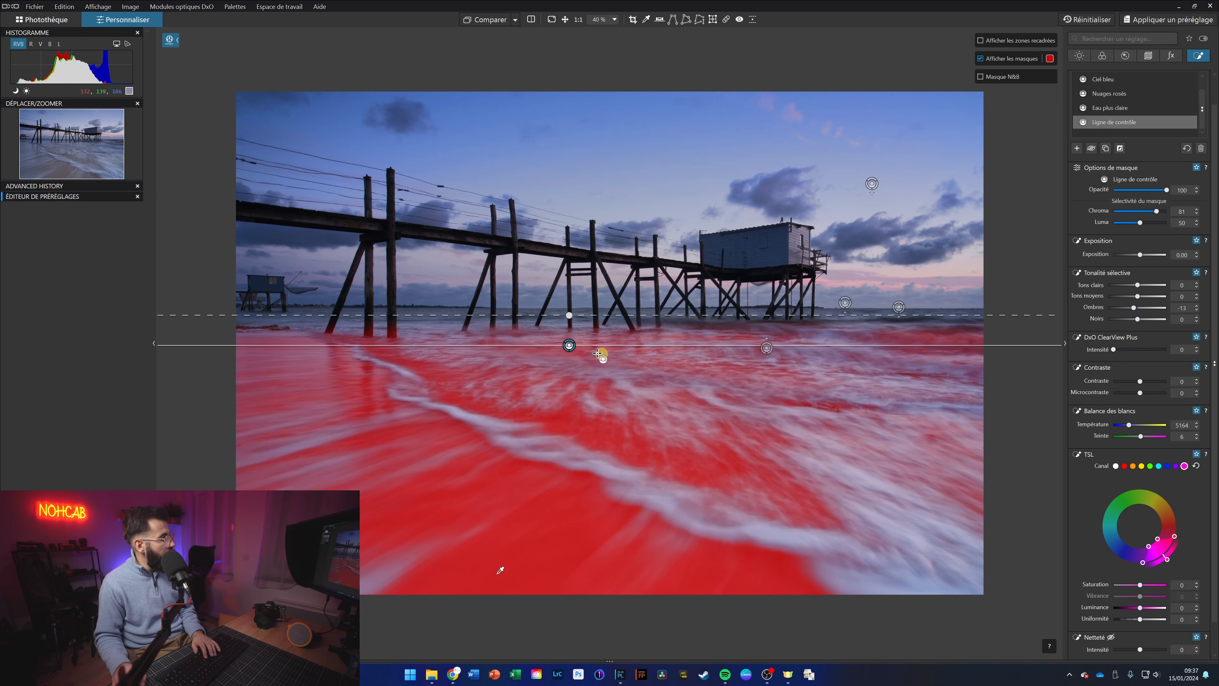
pyautogui.moveTo(567, 346)
pyautogui.mouseDown()
pyautogui.moveTo(570, 377)
pyautogui.moveTo(571, 324)
pyautogui.mouseUp()
pyautogui.moveTo(571, 379); pyautogui.dragTo(573, 396)
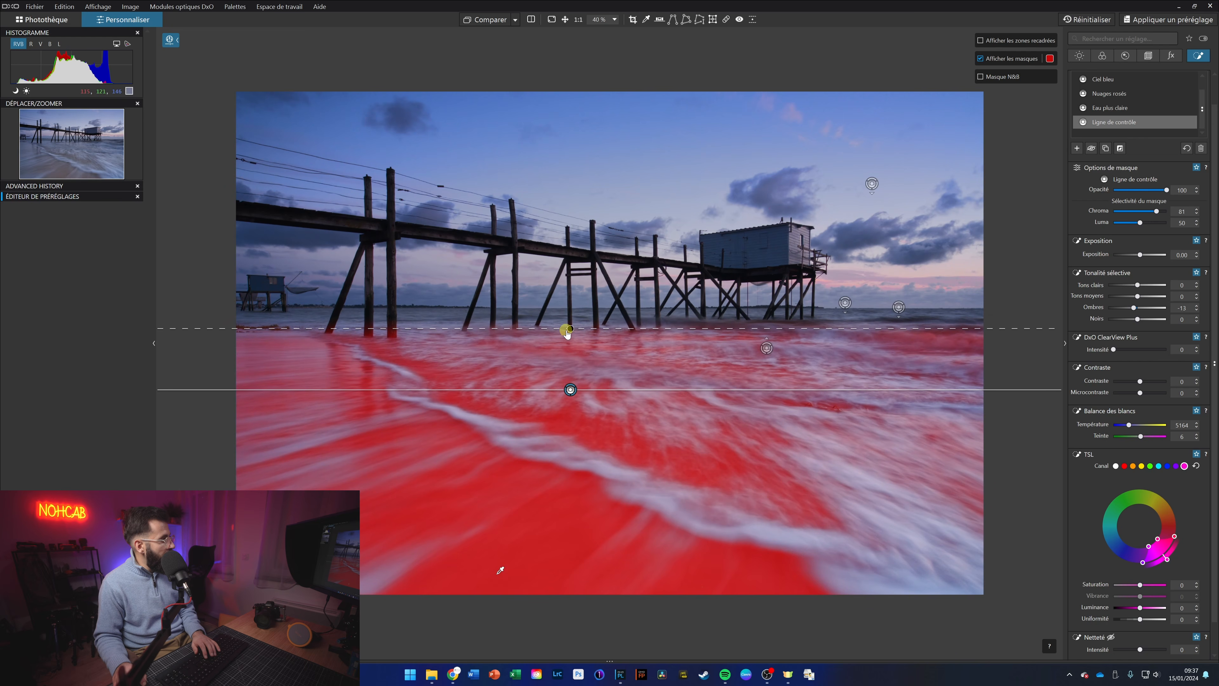
pyautogui.moveTo(570, 325); pyautogui.dragTo(570, 321)
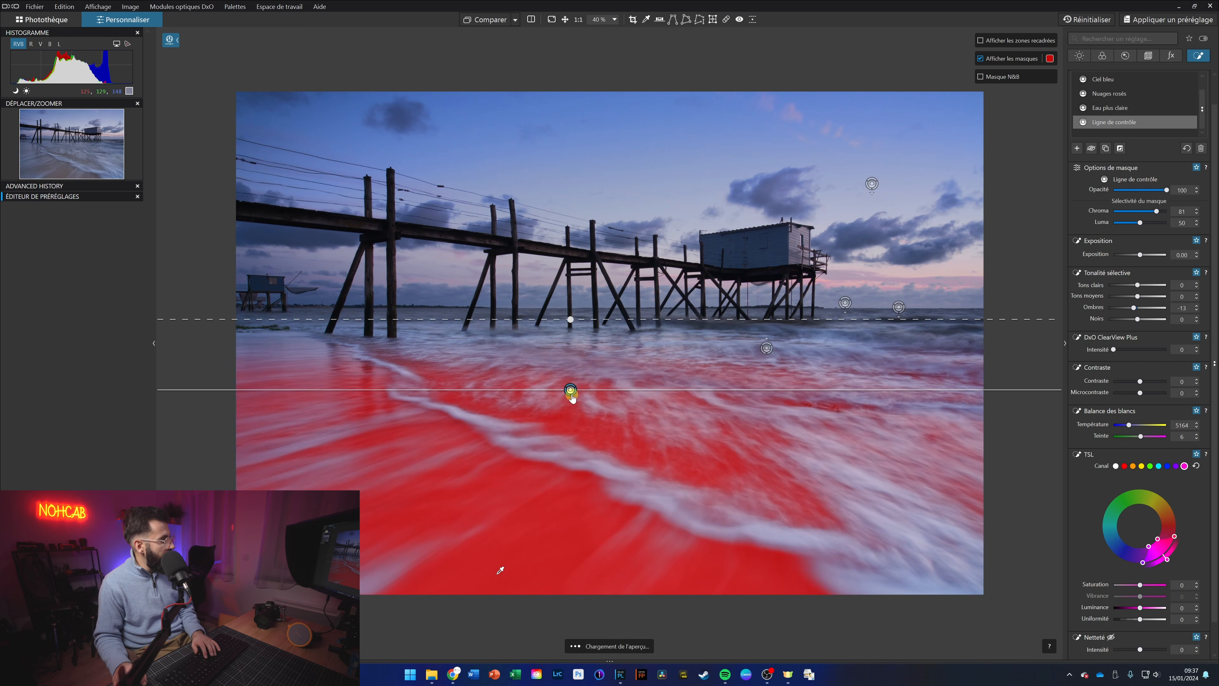
pyautogui.moveTo(571, 393); pyautogui.dragTo(566, 460)
pyautogui.moveTo(566, 368); pyautogui.dragTo(565, 317)
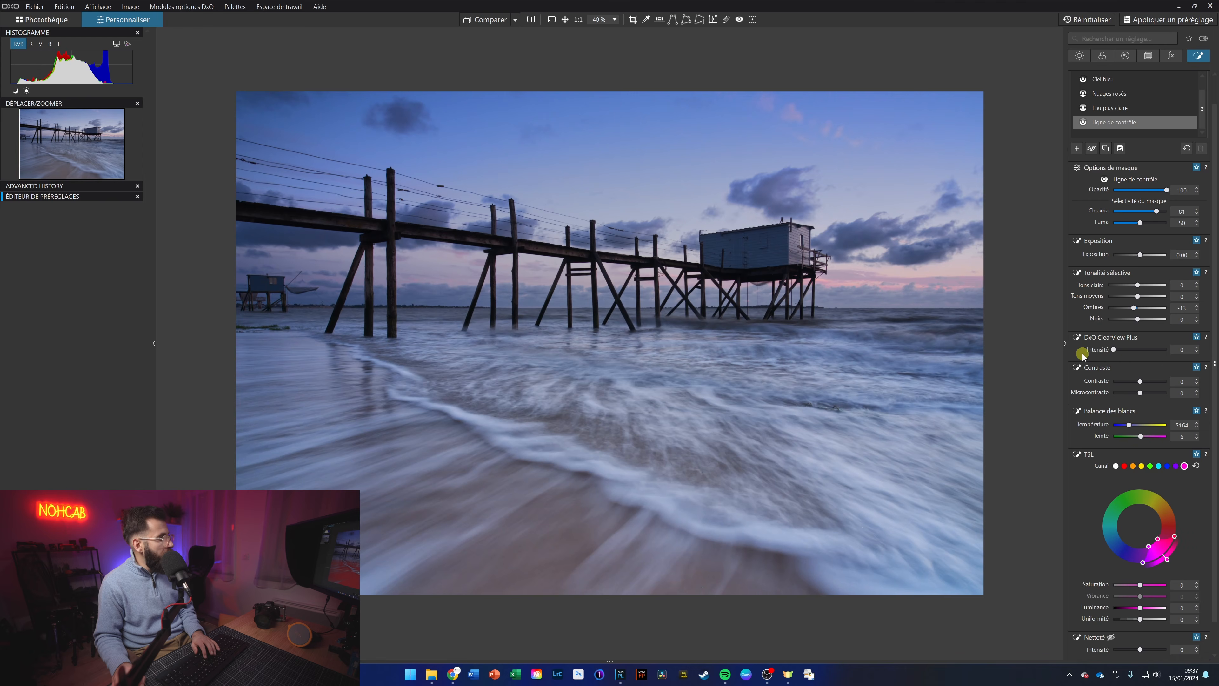
# Set the sand mask's shadows to -14 and its blacks to 8.
pyautogui.click(1134, 308)
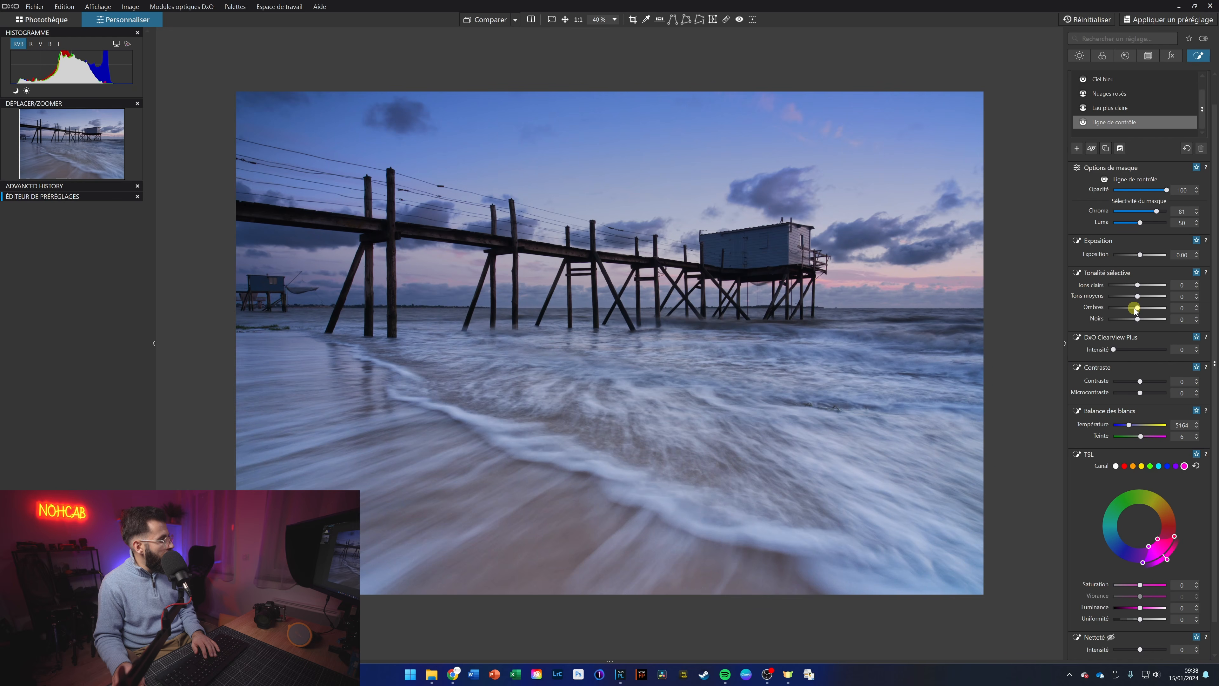
pyautogui.moveTo(1136, 308); pyautogui.dragTo(1133, 308)
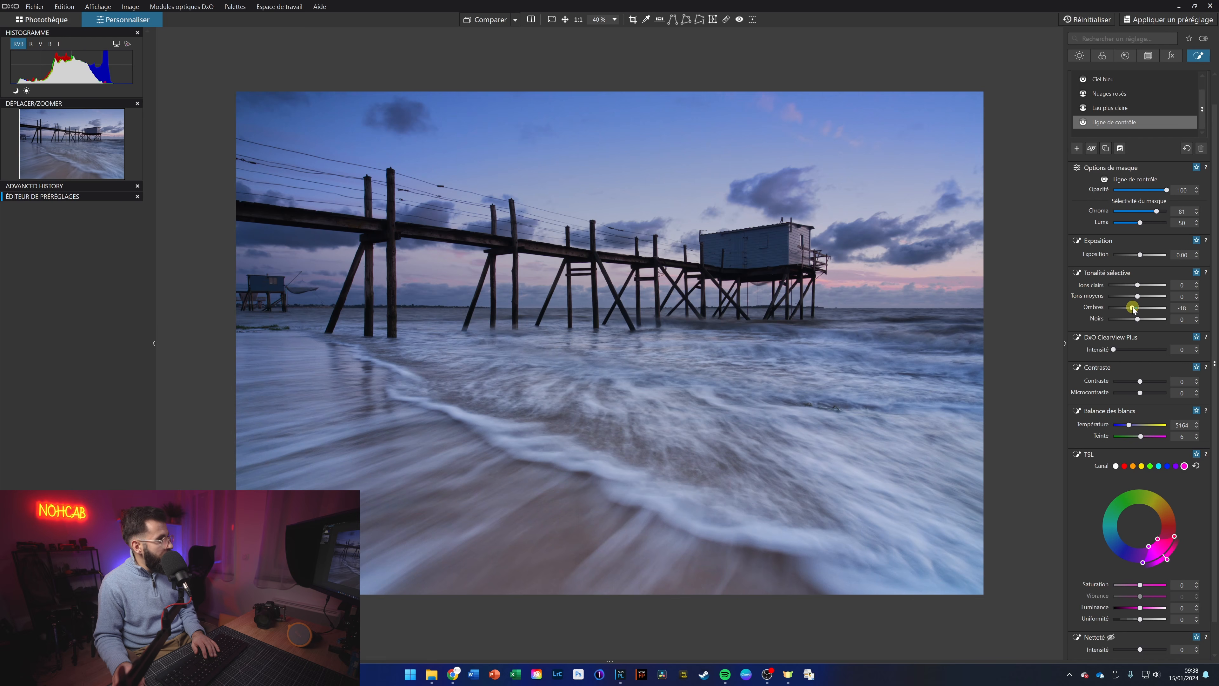
pyautogui.moveTo(1133, 309); pyautogui.dragTo(1138, 319)
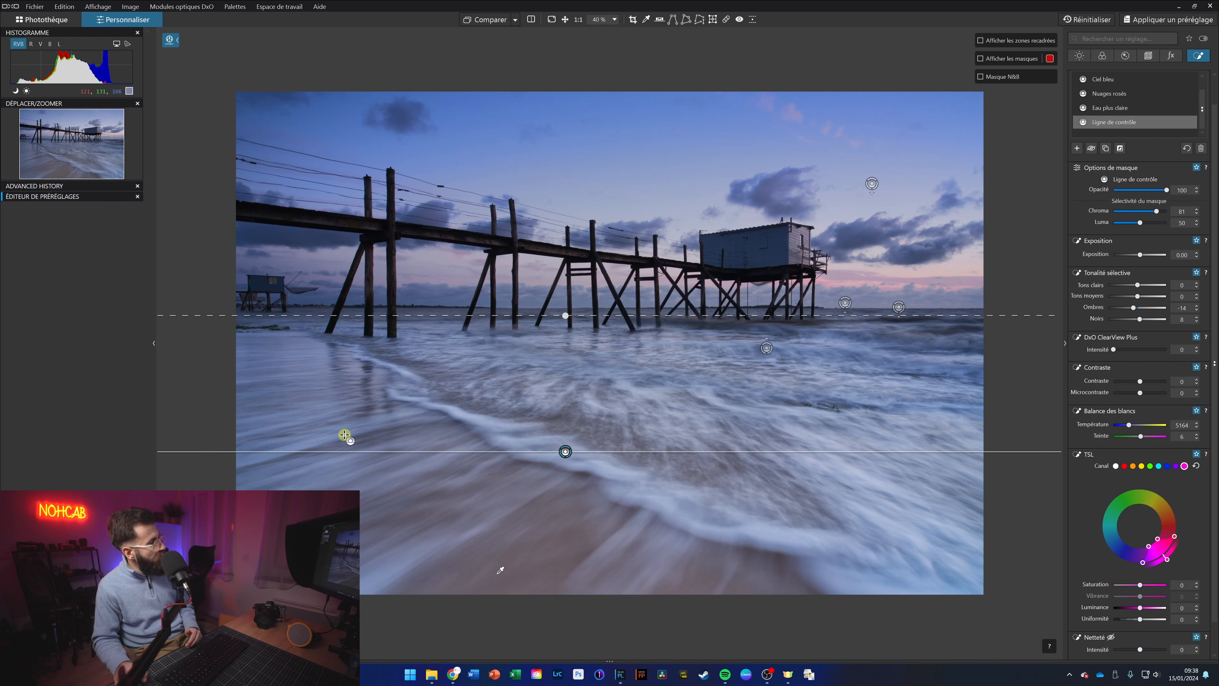
# Rename the control line mask on the sand as "Sable".
pyautogui.click(1126, 123)
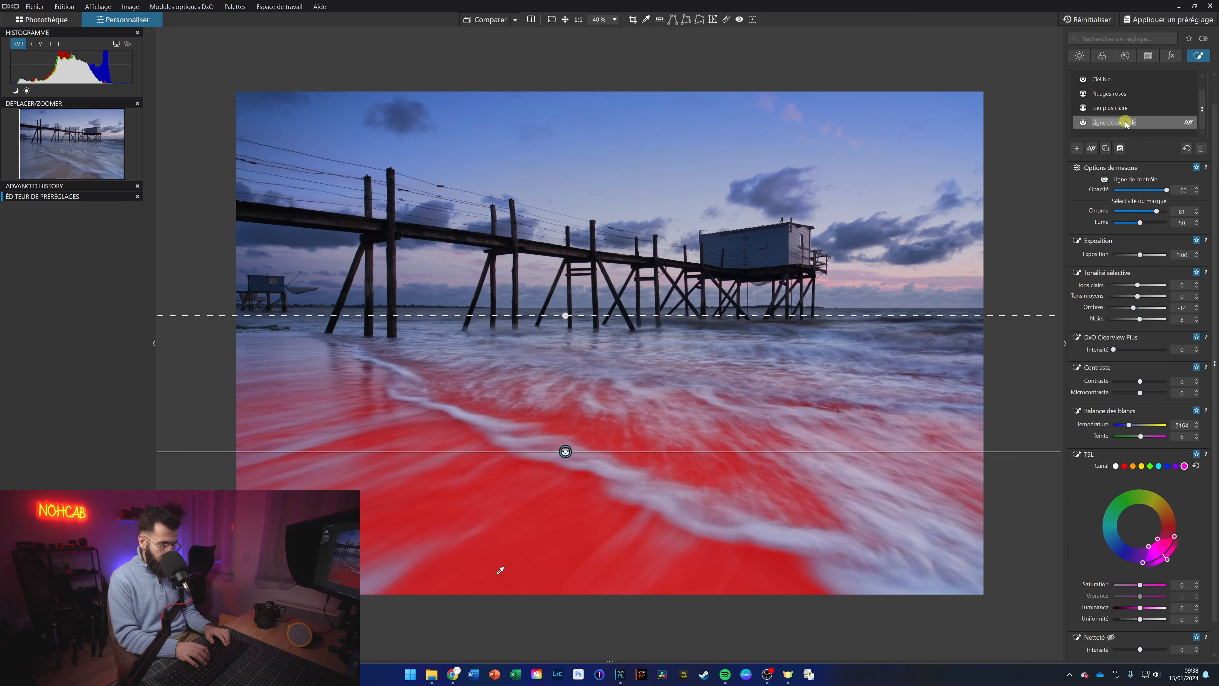
pyautogui.write('Sable')
pyautogui.press('Return')
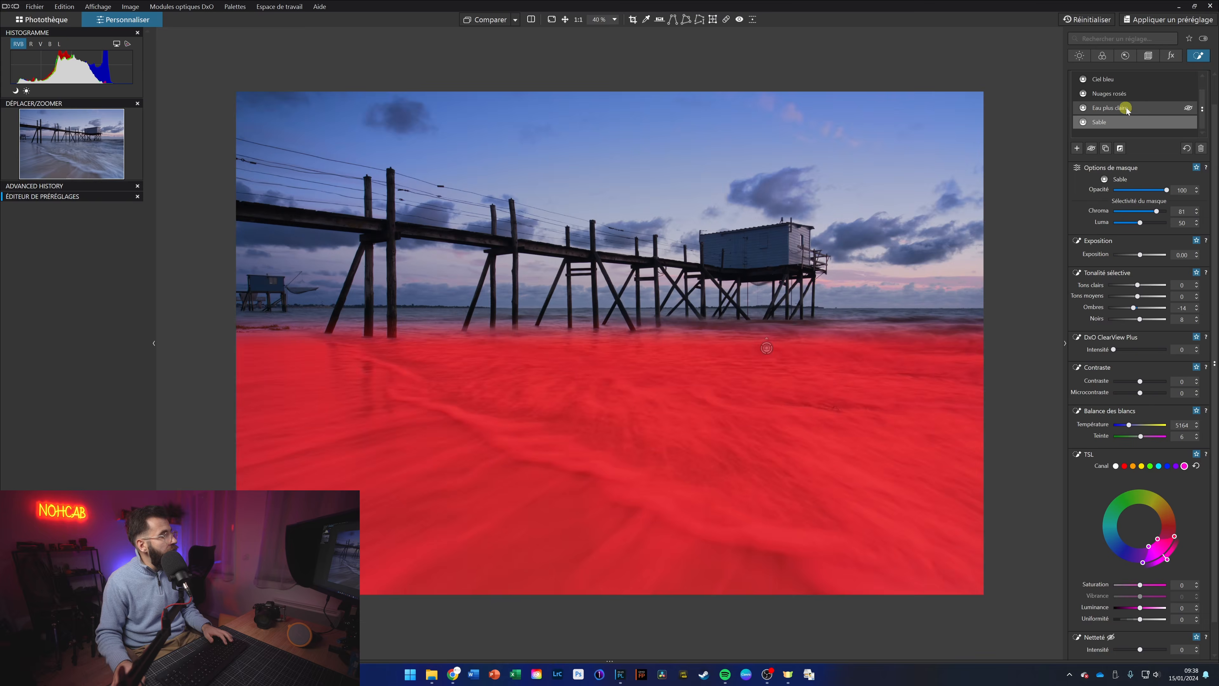
# Add a diagonal graduated filter over the lower-left sand, with its fading edge following the foam line.
pyautogui.scroll(1, 1120, 219)
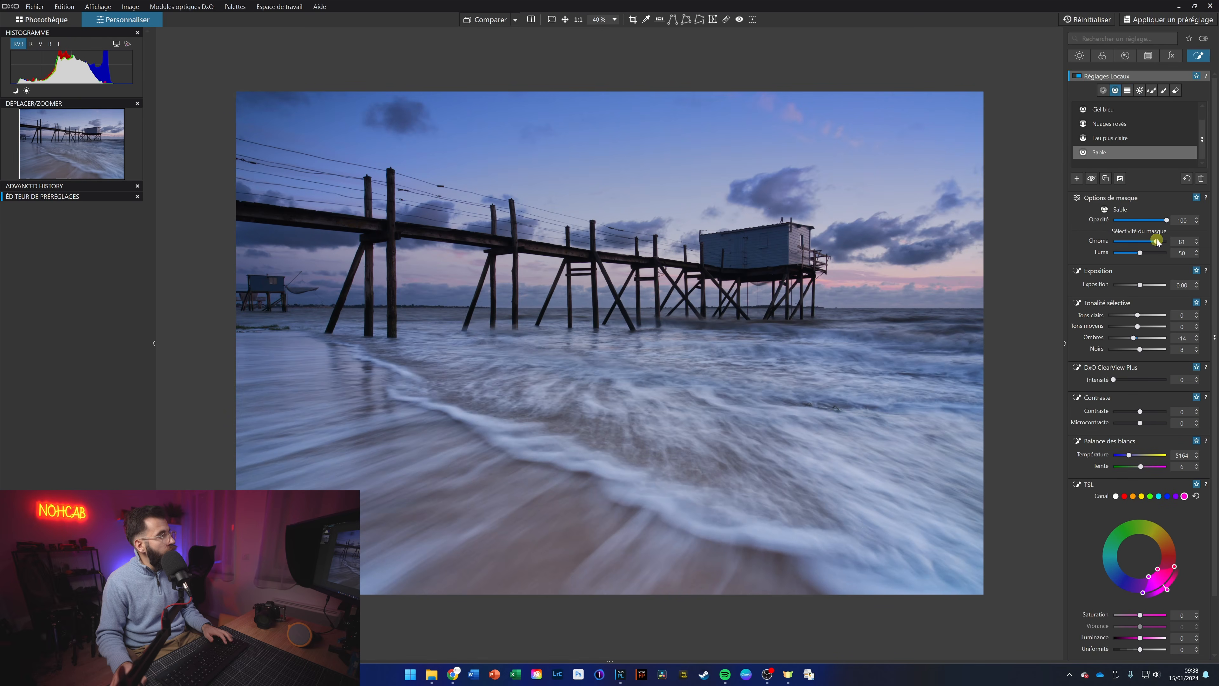
pyautogui.click(1127, 91)
pyautogui.moveTo(389, 501); pyautogui.dragTo(470, 300)
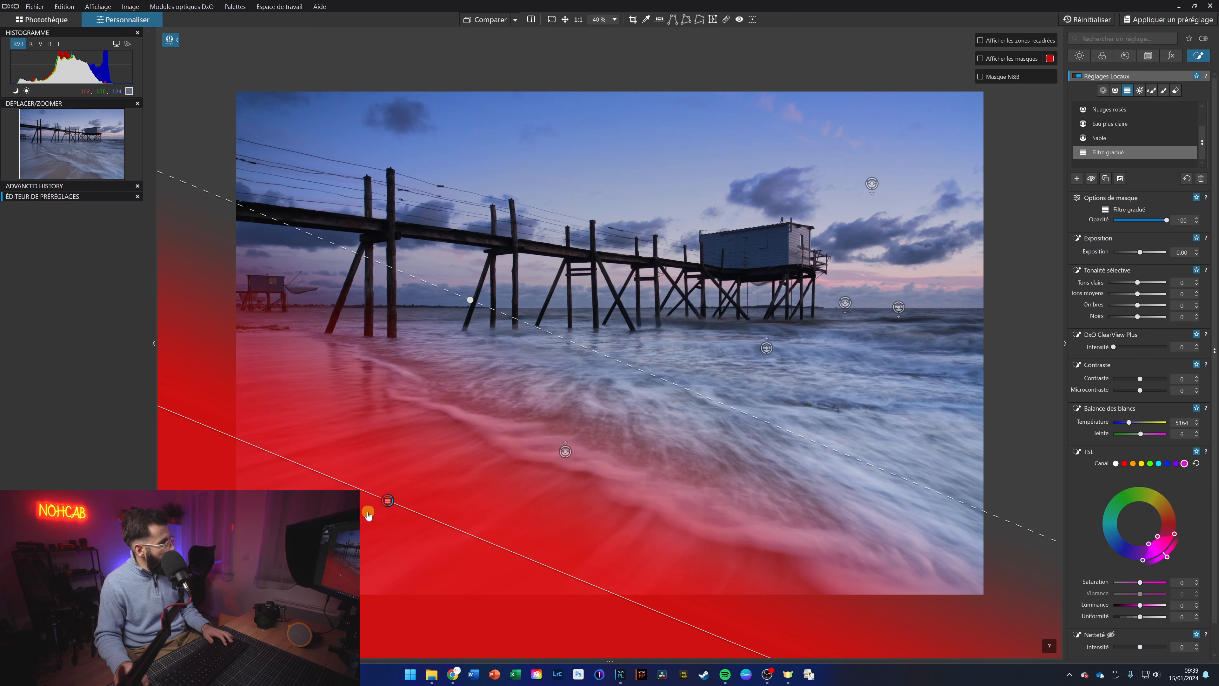
pyautogui.moveTo(368, 512); pyautogui.dragTo(321, 564)
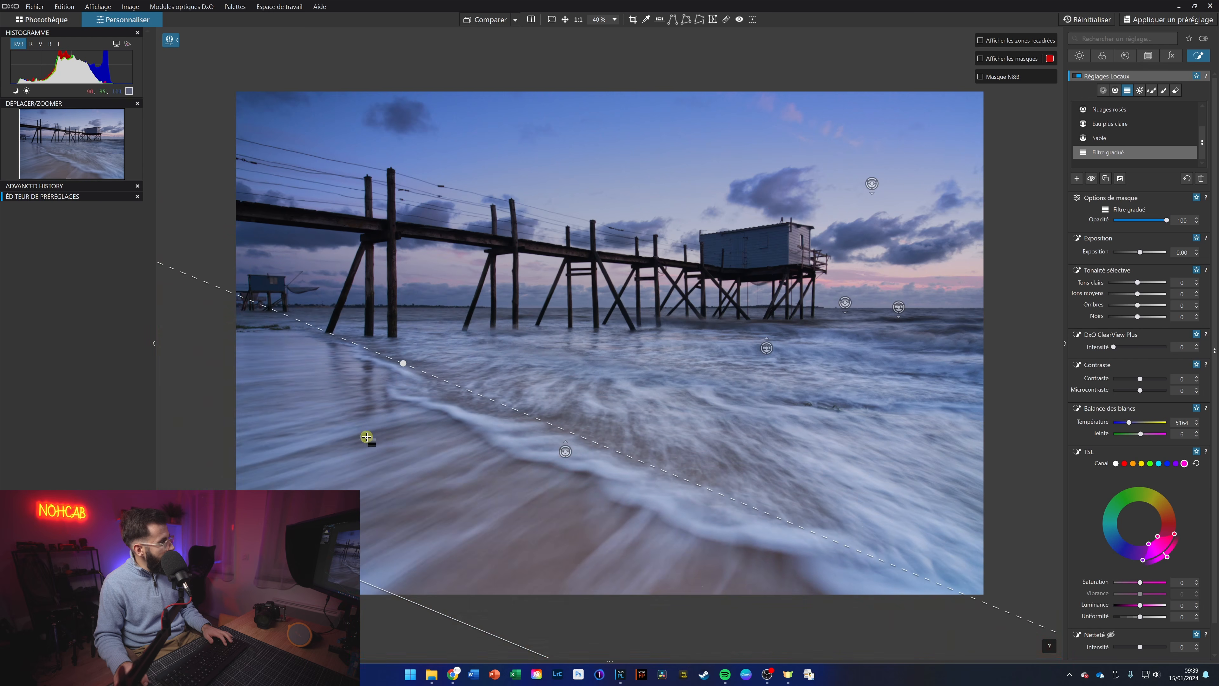
pyautogui.moveTo(402, 364); pyautogui.dragTo(424, 369)
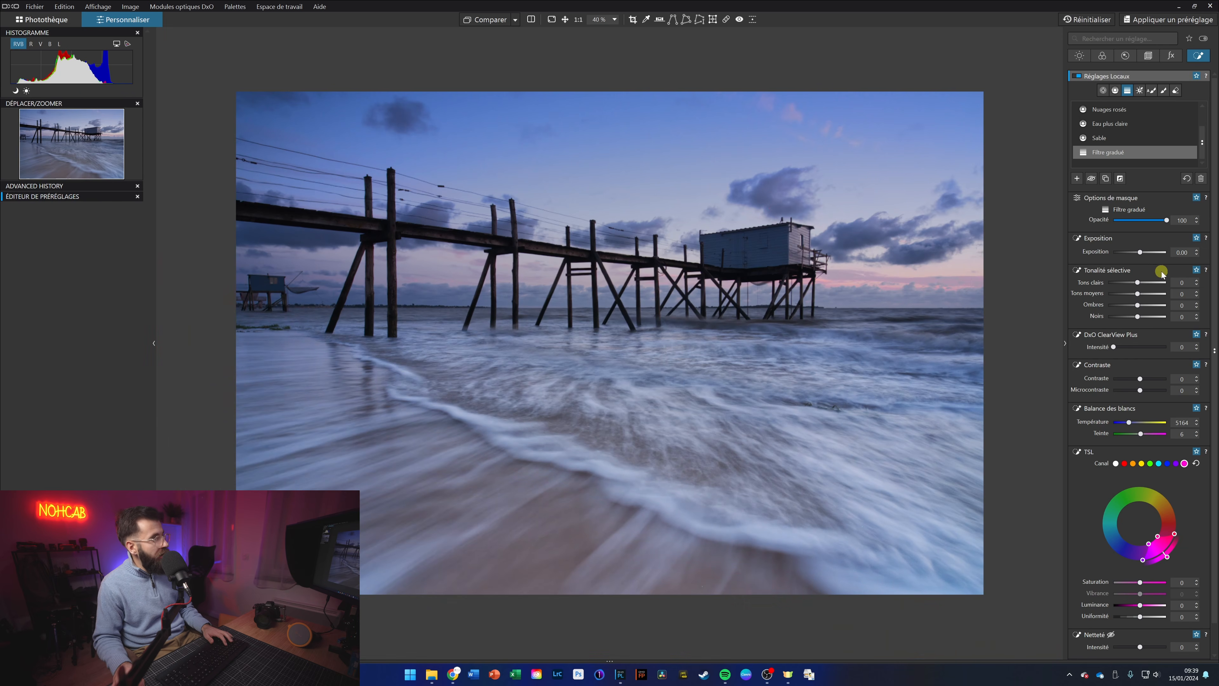
# Set the graduated filter's highlights to 33, midtones to 11 and contrast to 11.
pyautogui.moveTo(1137, 282); pyautogui.dragTo(1145, 286)
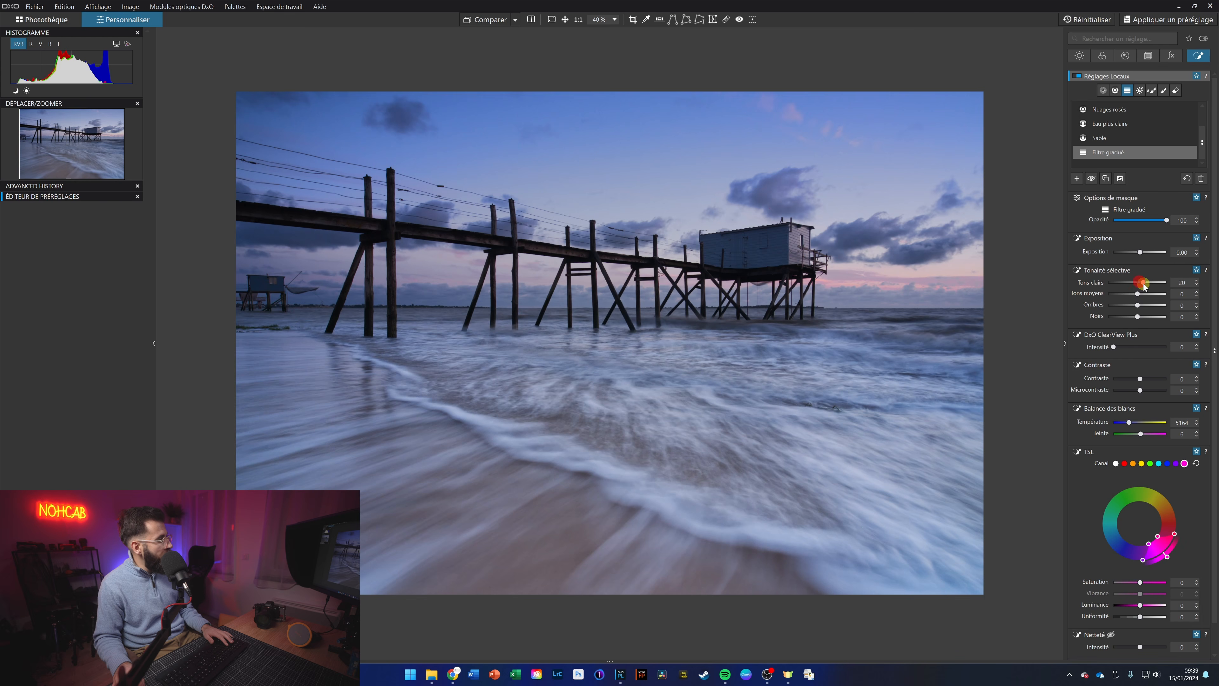
pyautogui.click(1143, 283)
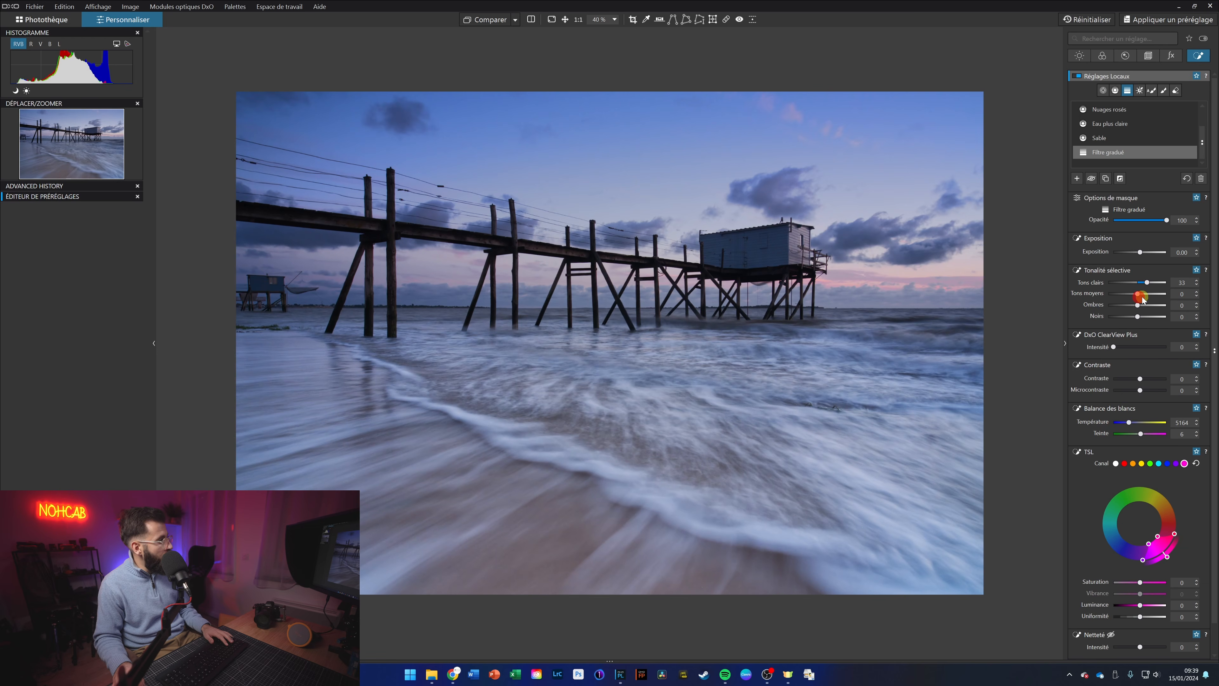
pyautogui.moveTo(1142, 298); pyautogui.dragTo(1141, 297)
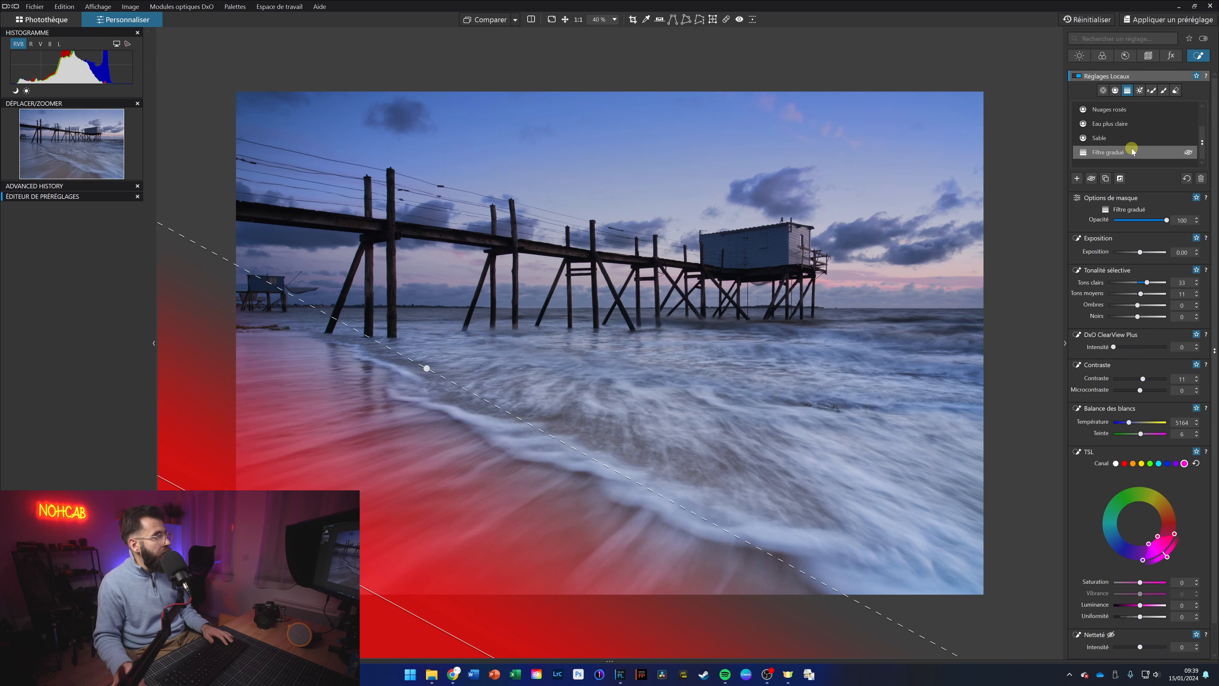
# Rename the graduated filter mask as "Partie gauche sable".
pyautogui.click(1117, 154)
pyautogui.doubleClick(1116, 154)
pyautogui.write('Part')
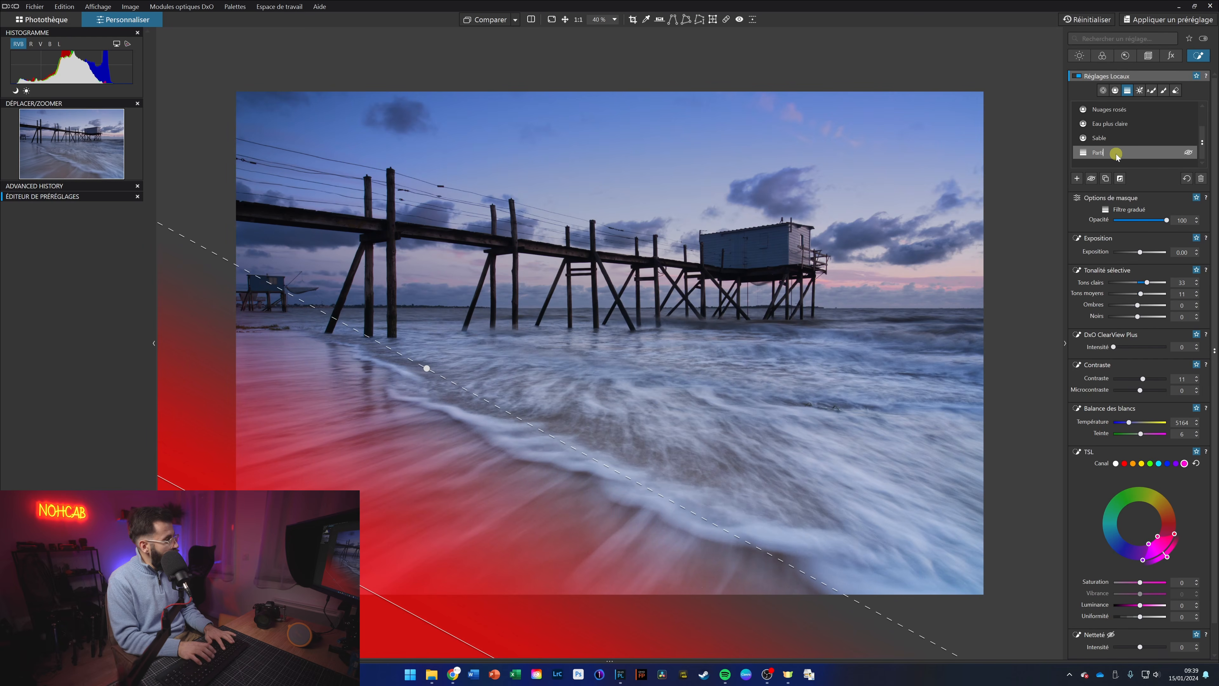
pyautogui.write('ie gauche sable')
pyautogui.press('Return')
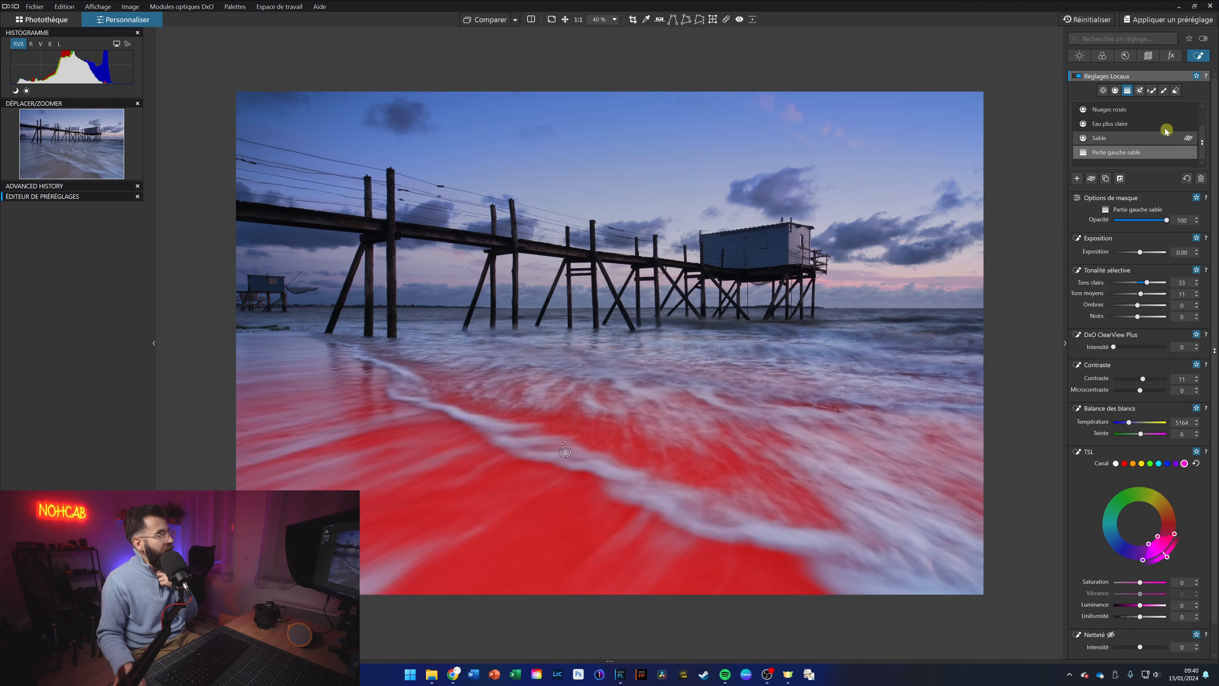
# Deselect the graduated filter mask and compare the edited photo with its uncorrected version several times.
pyautogui.click(1079, 217)
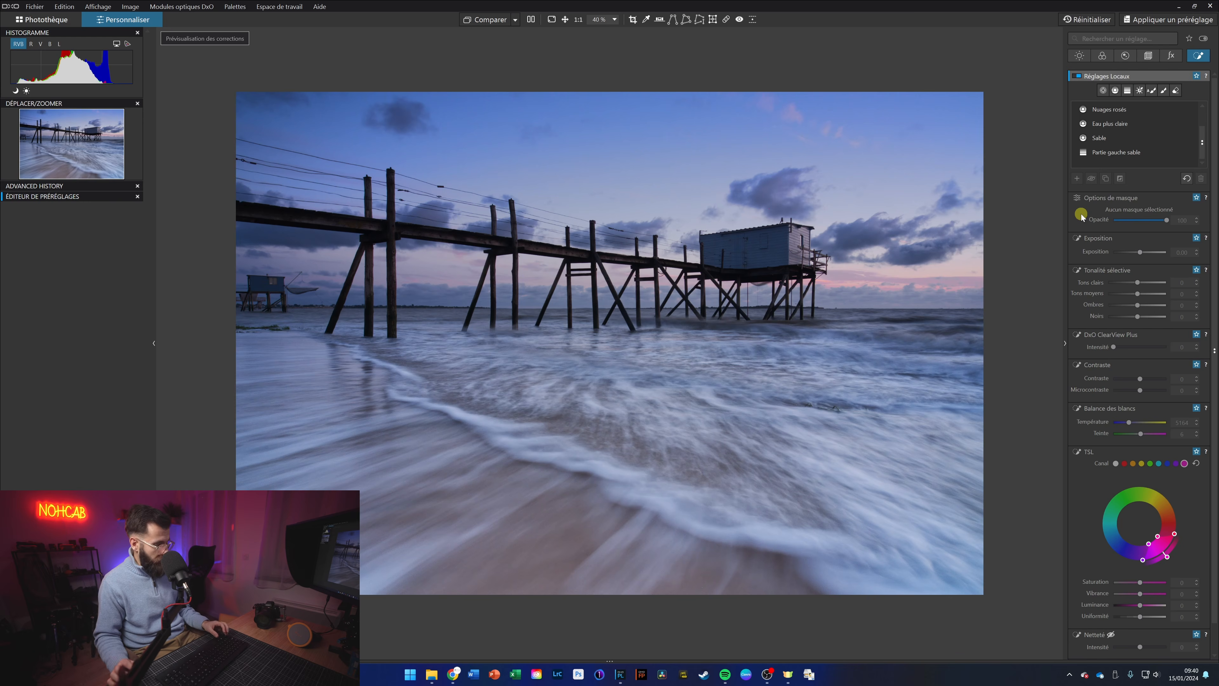
pyautogui.press('c')
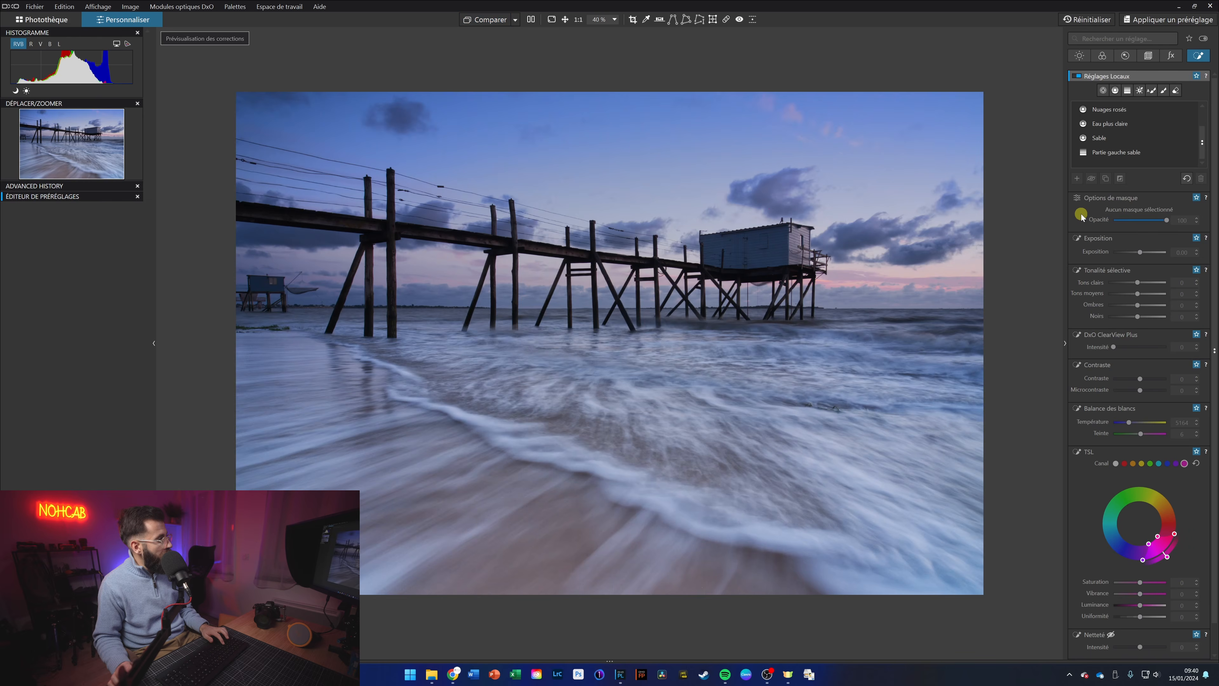
pyautogui.press('c')
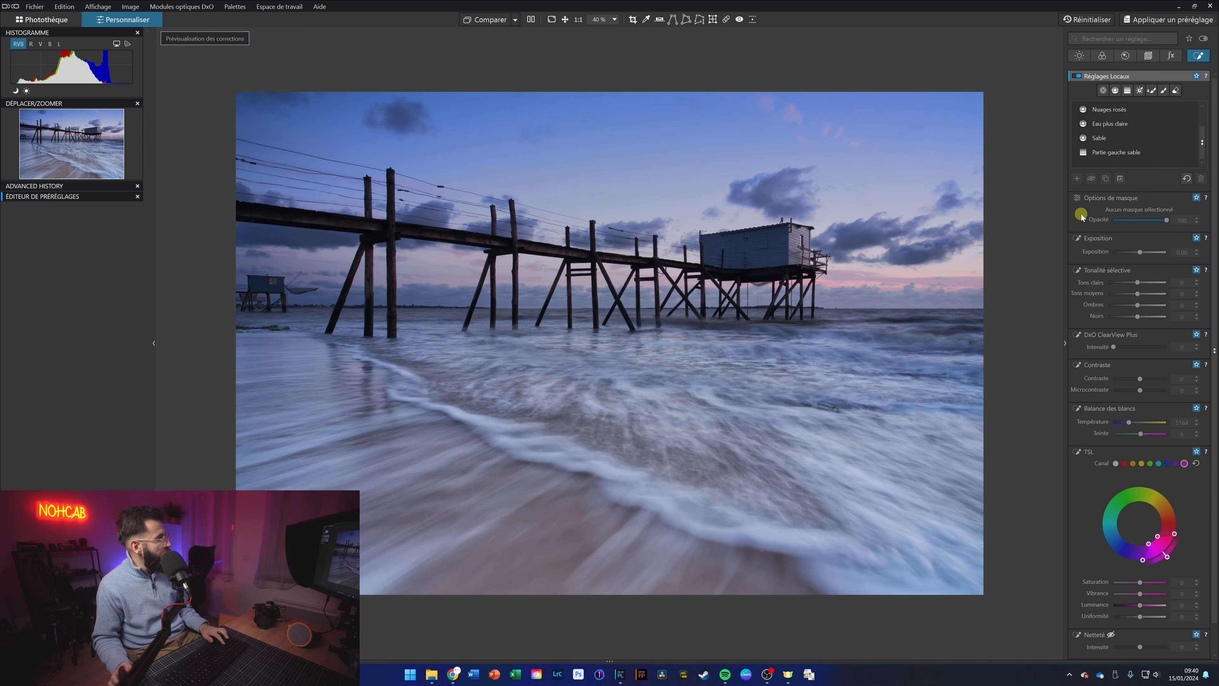
pyautogui.press('c')
pyautogui.press('c')
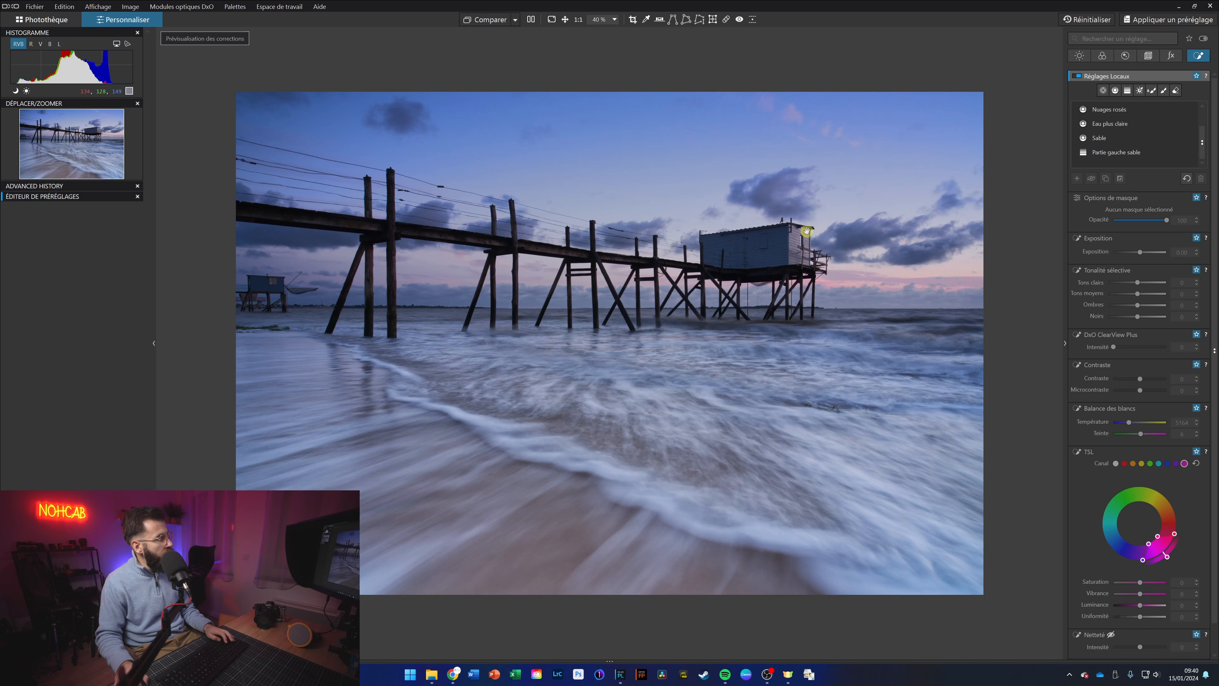
# Add a control point on the lighter end wall of the fishing hut, beside its small window.
pyautogui.scroll(2, 815, 235)
pyautogui.scroll(3, 841, 216)
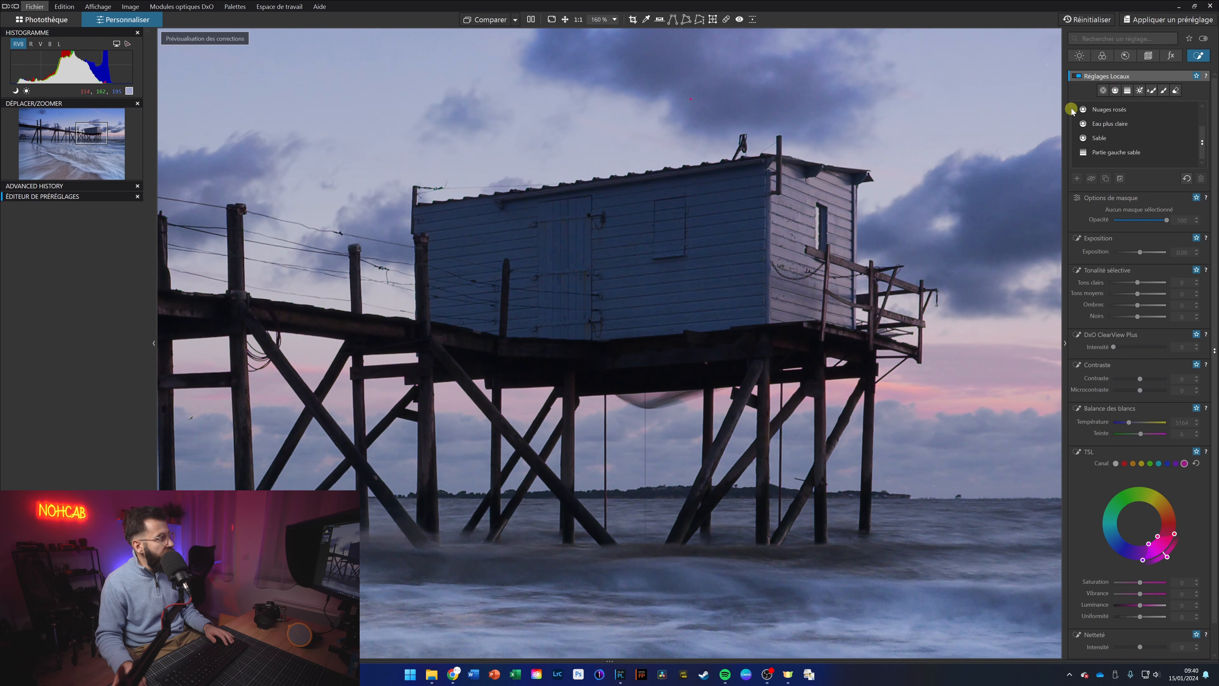
pyautogui.click(1105, 91)
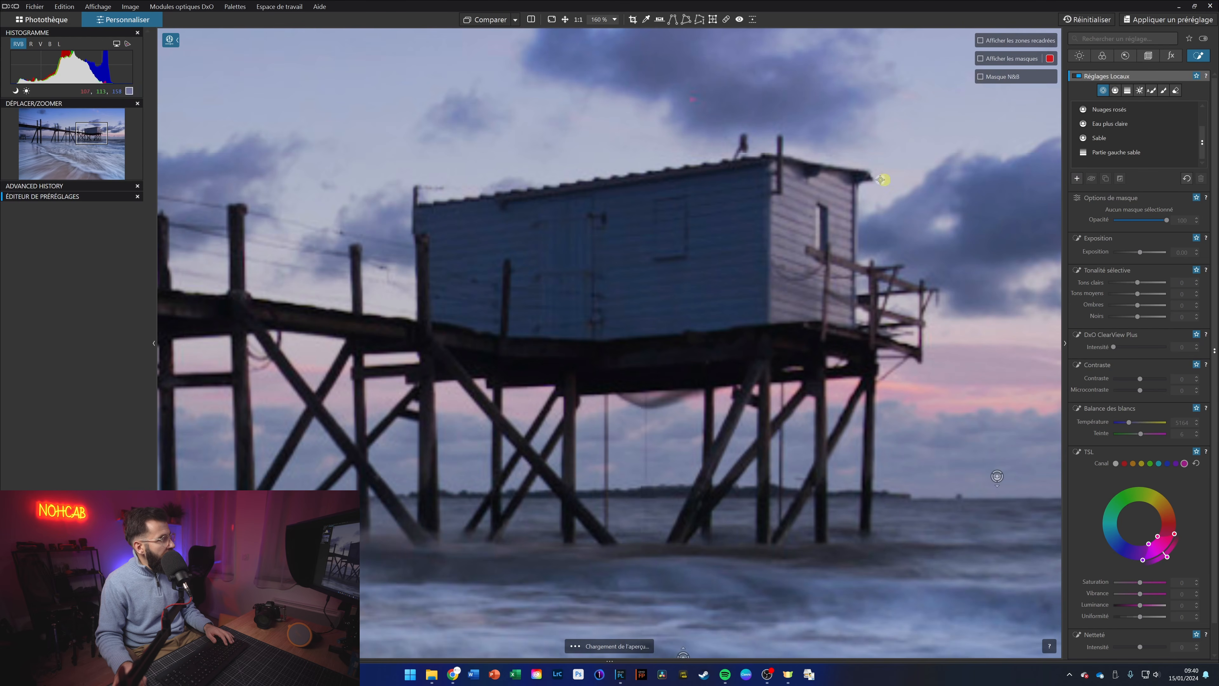
pyautogui.click(795, 226)
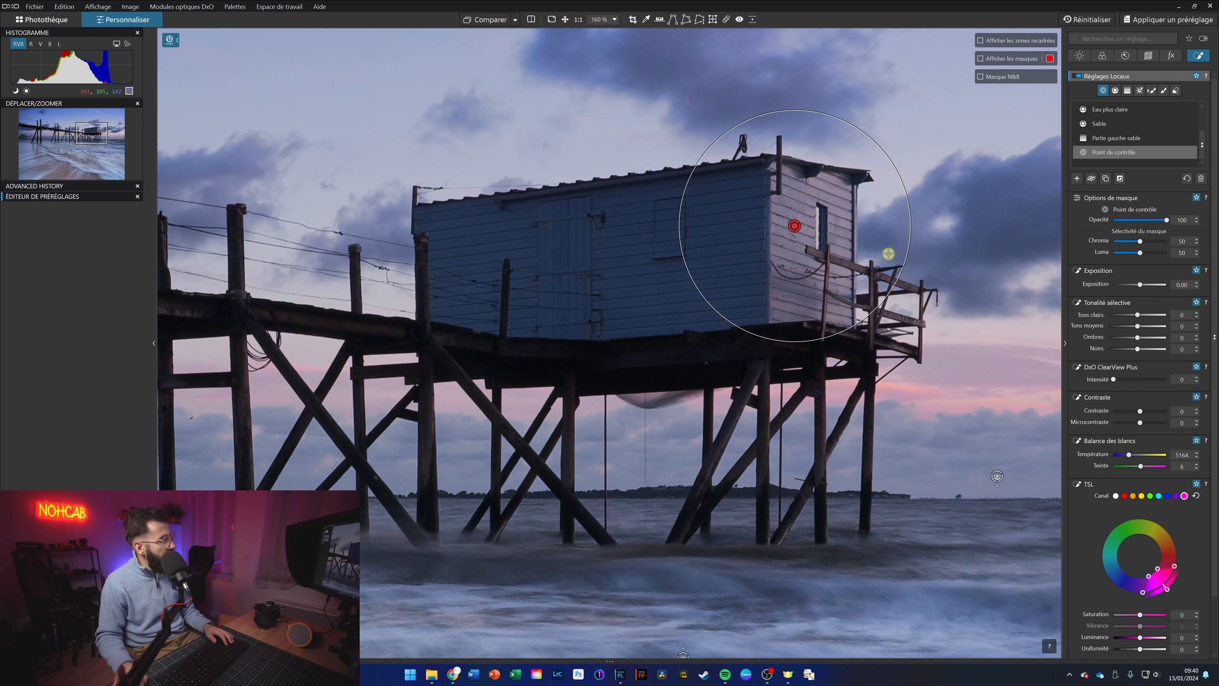
pyautogui.click(725, 19)
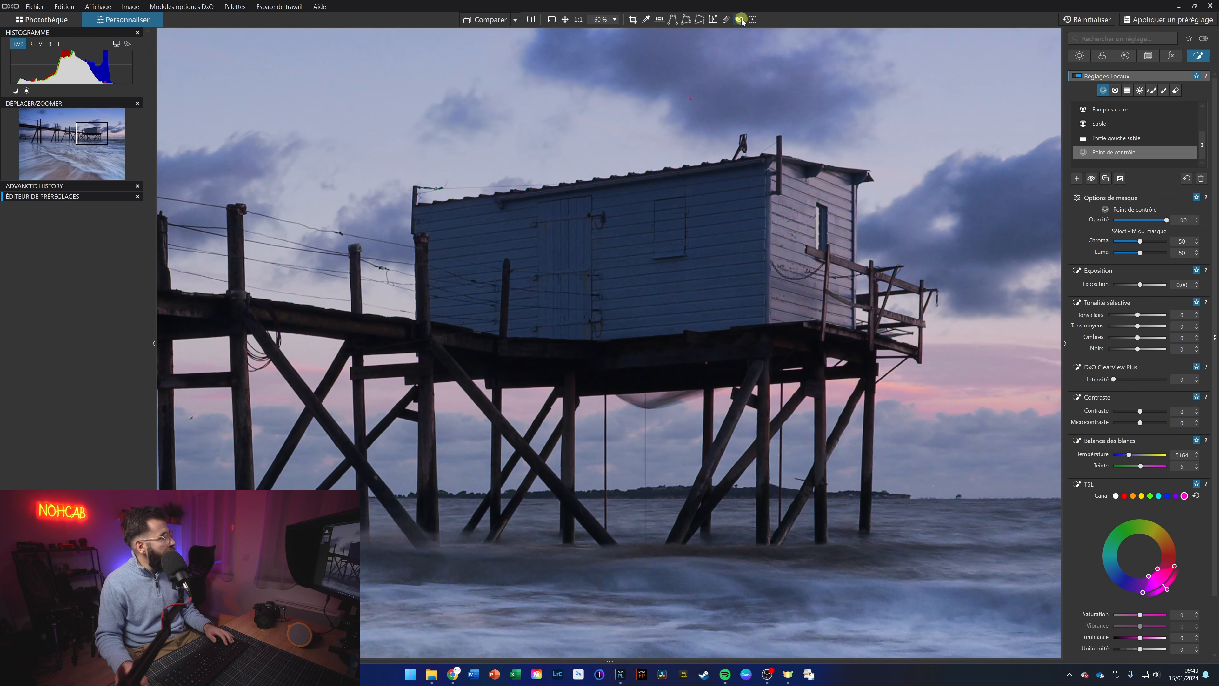
pyautogui.scroll(-3, 693, 99)
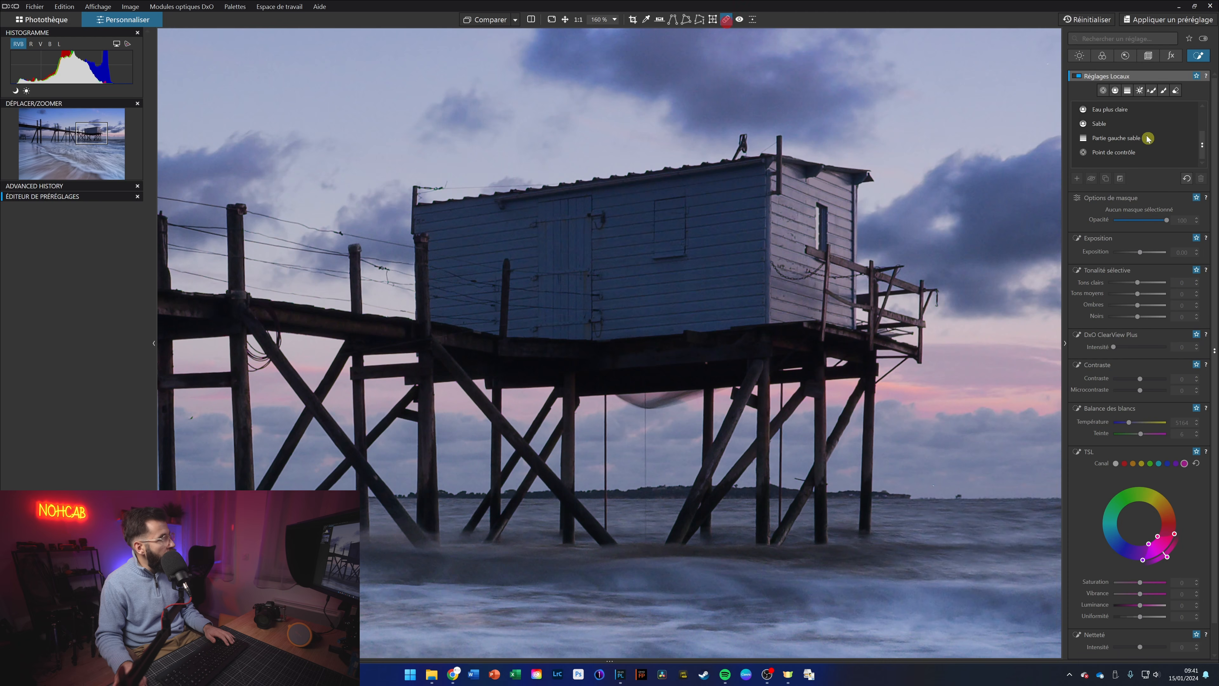
# Rename the hut's control point mask as "Cabane plus claire".
pyautogui.doubleClick(1118, 152)
pyautogui.write('Cabane plus cla')
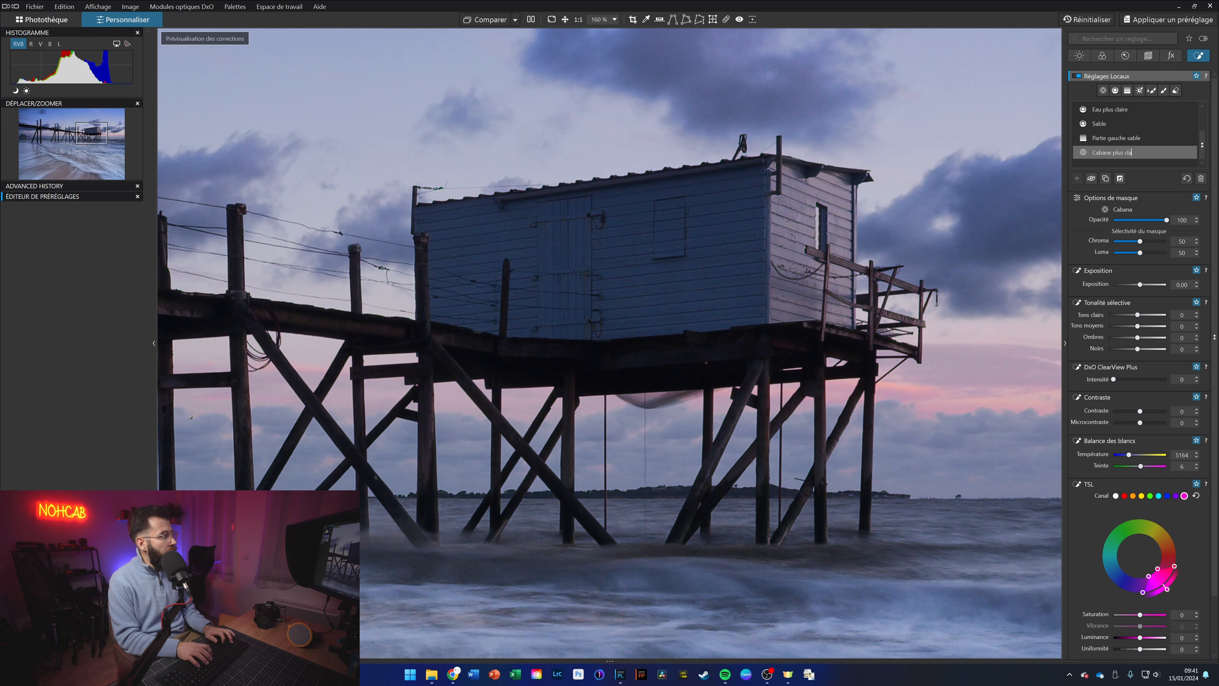
pyautogui.write('ire')
pyautogui.press('Return')
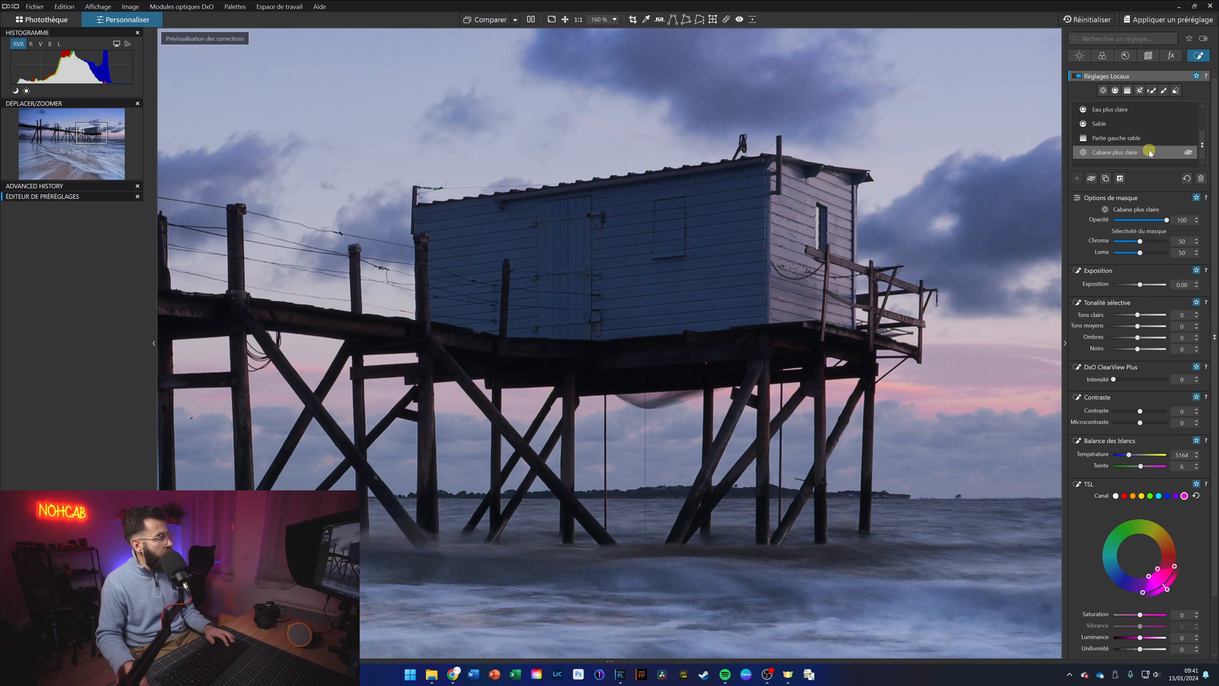
# Shift the hut's control point slightly towards the window of the end wall and set its exposure to 0.40.
pyautogui.click(1104, 93)
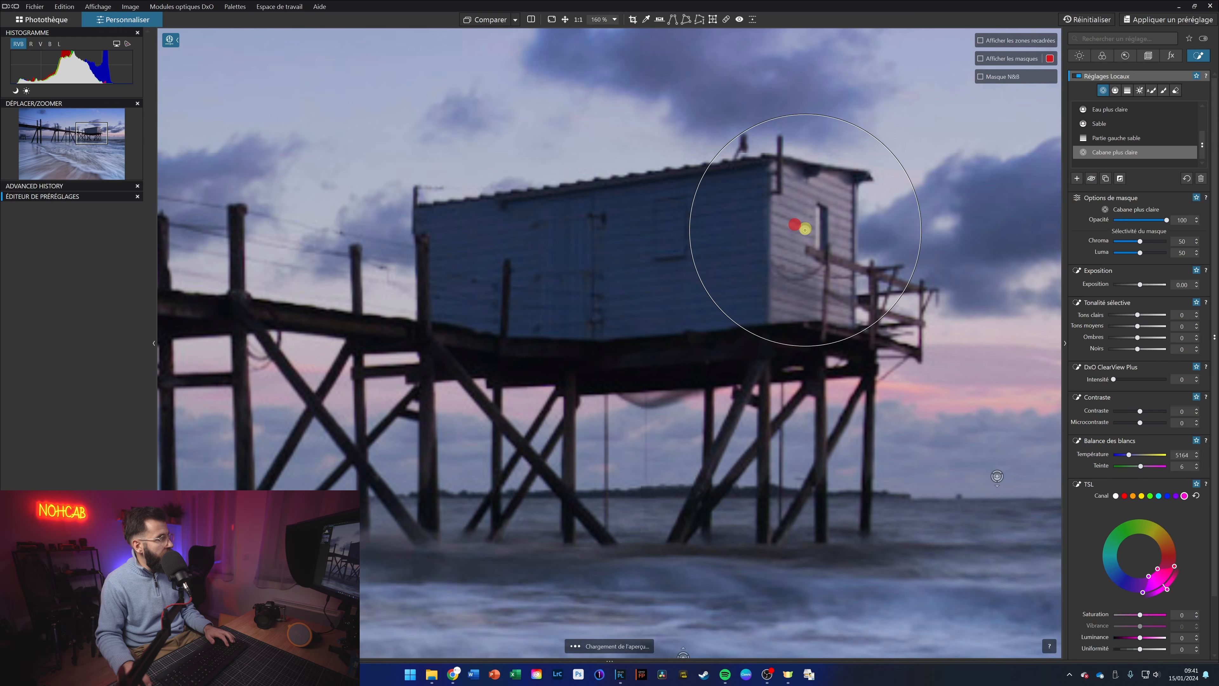
pyautogui.moveTo(805, 230); pyautogui.dragTo(810, 232)
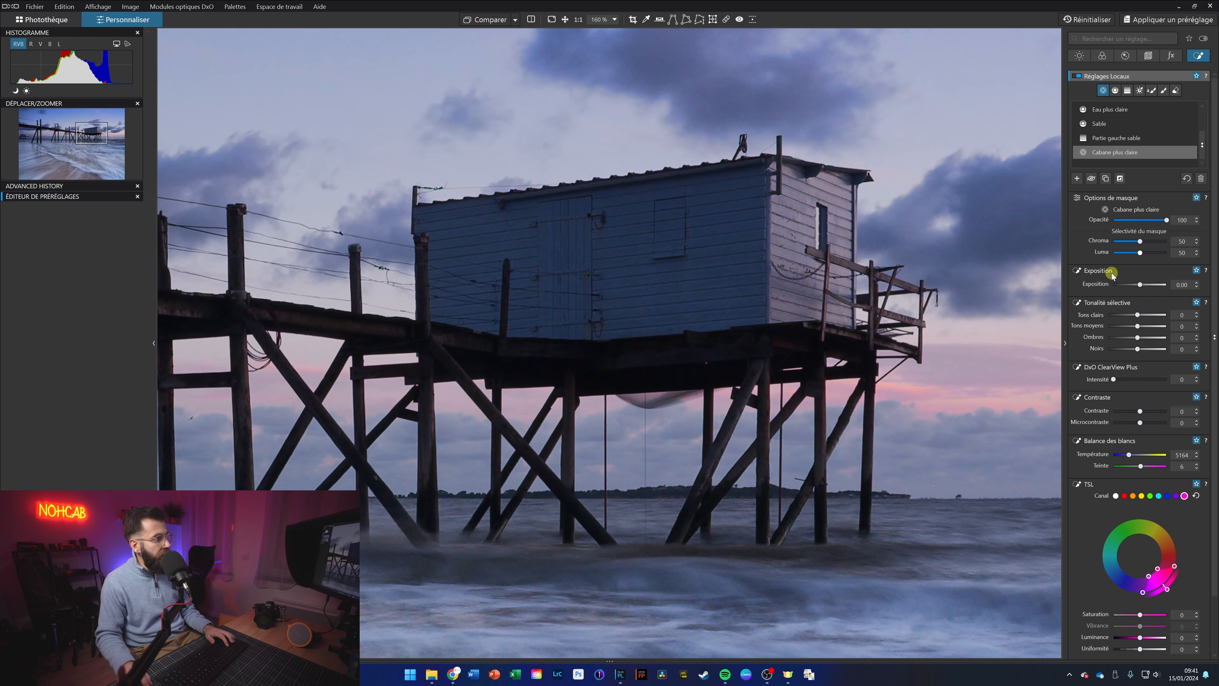
pyautogui.click(1197, 282)
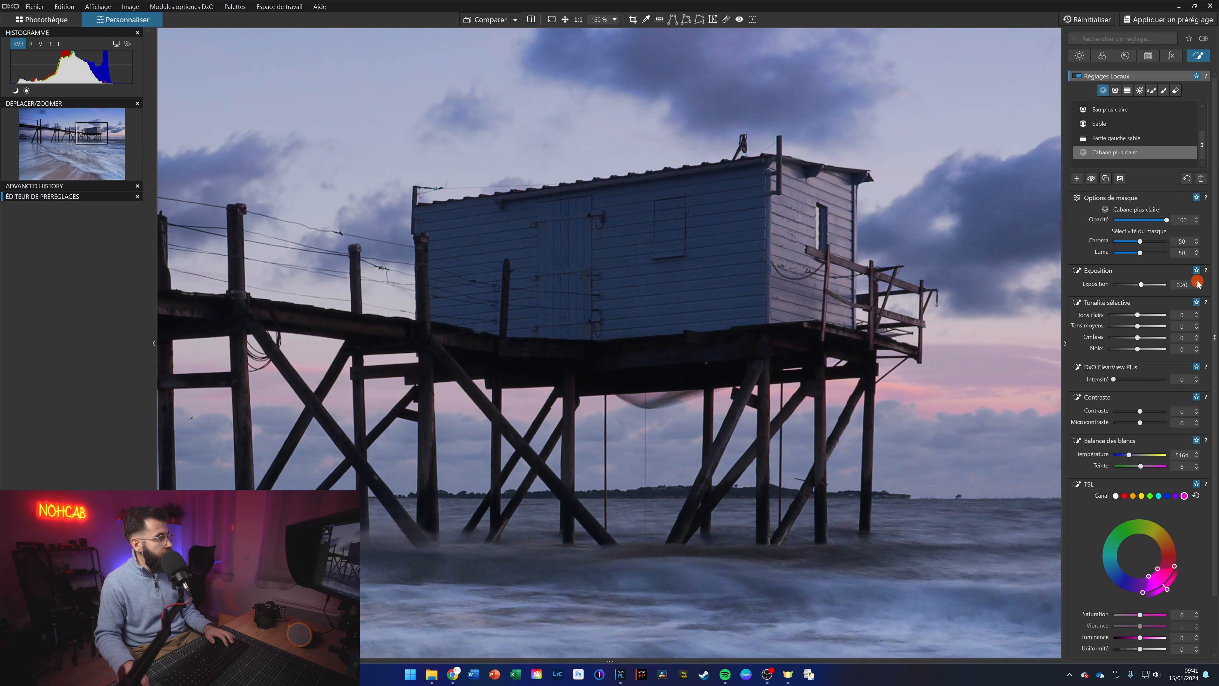
pyautogui.click(1196, 282)
pyautogui.click(1196, 282)
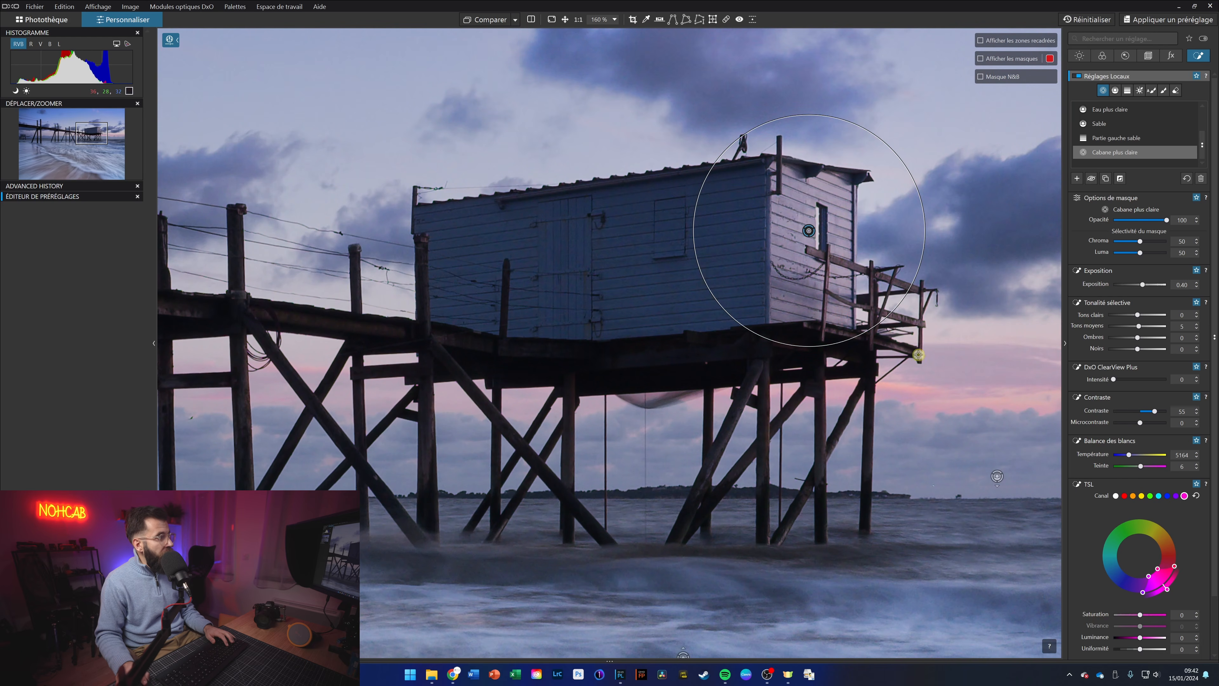
# Show the hut mask and place small negative control points in the sky beside and above the end wall to exclude the sky.
pyautogui.moveTo(1124, 150)
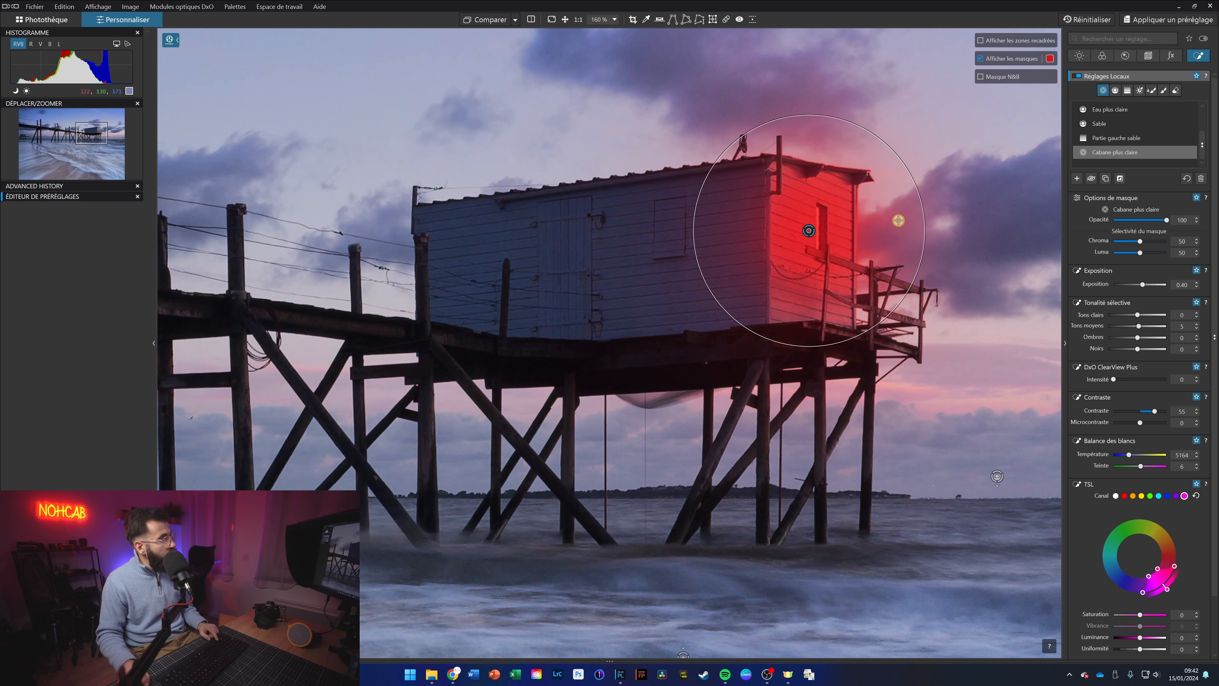
pyautogui.moveTo(894, 229)
pyautogui.mouseDown()
pyautogui.moveTo(986, 226)
pyautogui.moveTo(870, 225)
pyautogui.mouseUp()
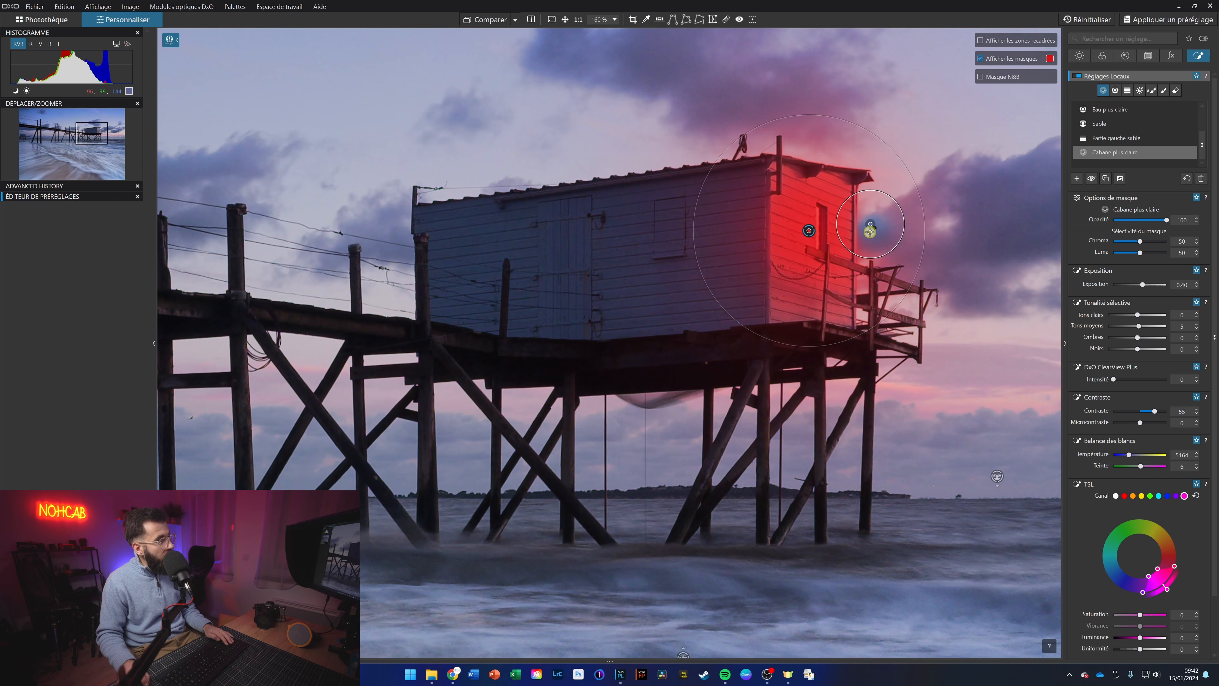
pyautogui.moveTo(903, 226)
pyautogui.mouseDown()
pyautogui.moveTo(920, 225)
pyautogui.moveTo(876, 226)
pyautogui.moveTo(887, 228)
pyautogui.mouseUp()
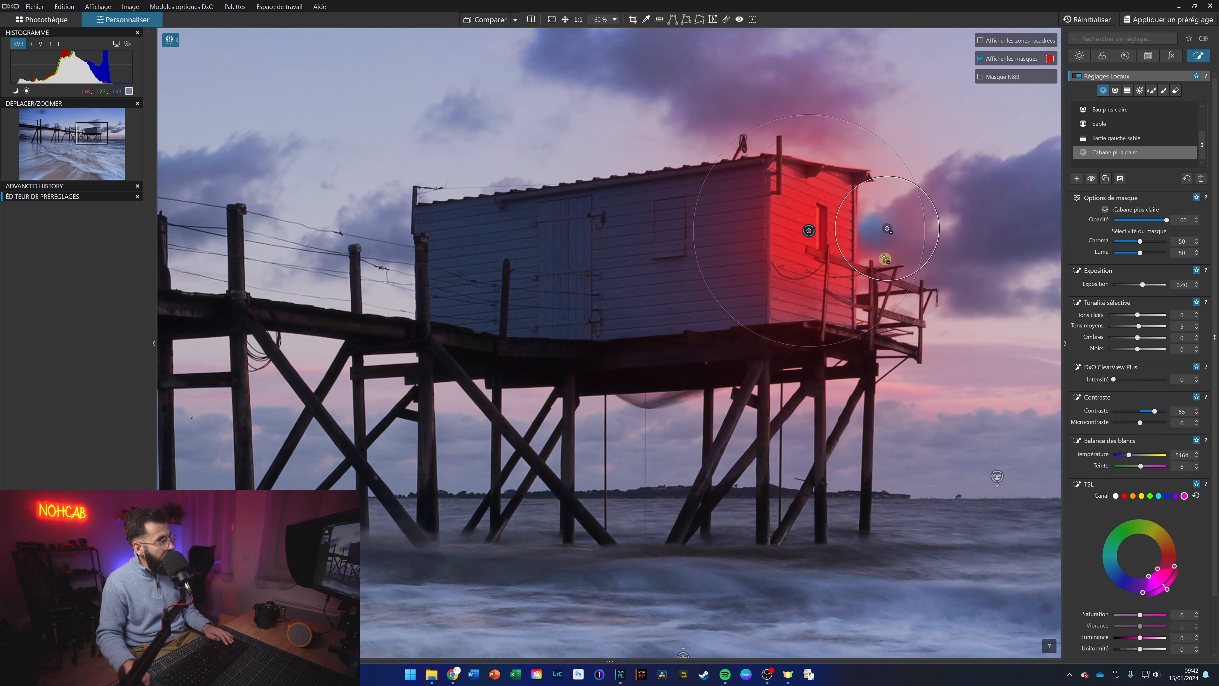
pyautogui.click(866, 254)
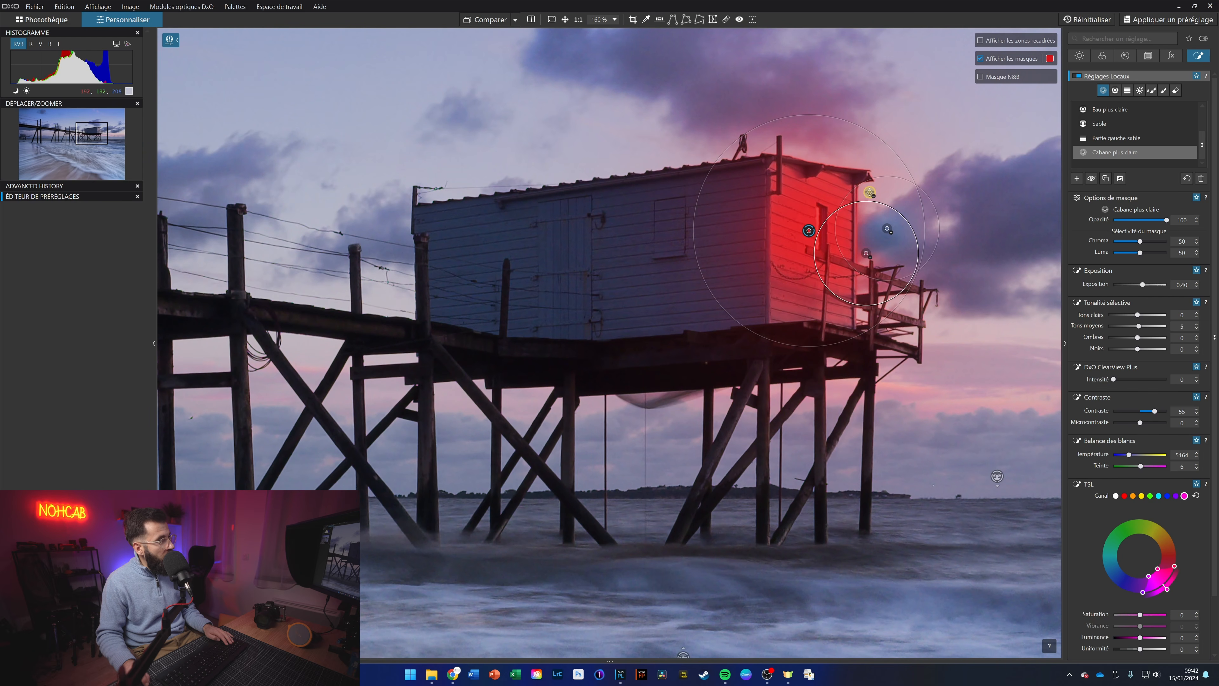
pyautogui.click(818, 158)
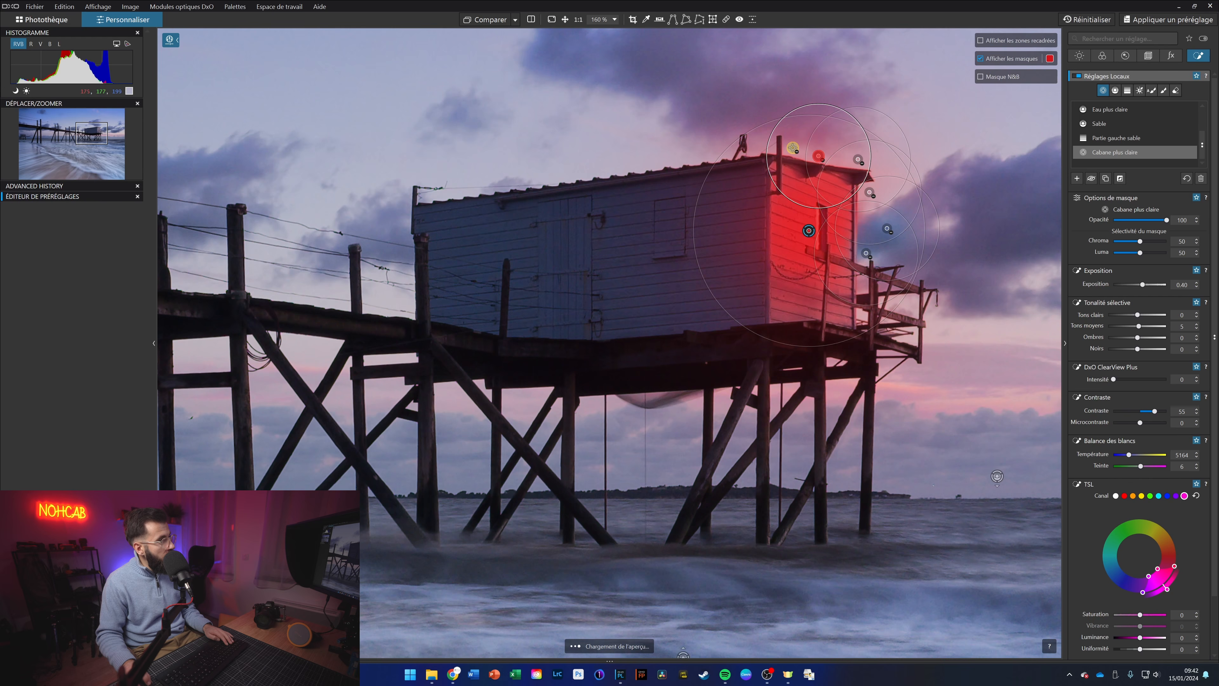
pyautogui.click(793, 147)
pyautogui.click(760, 145)
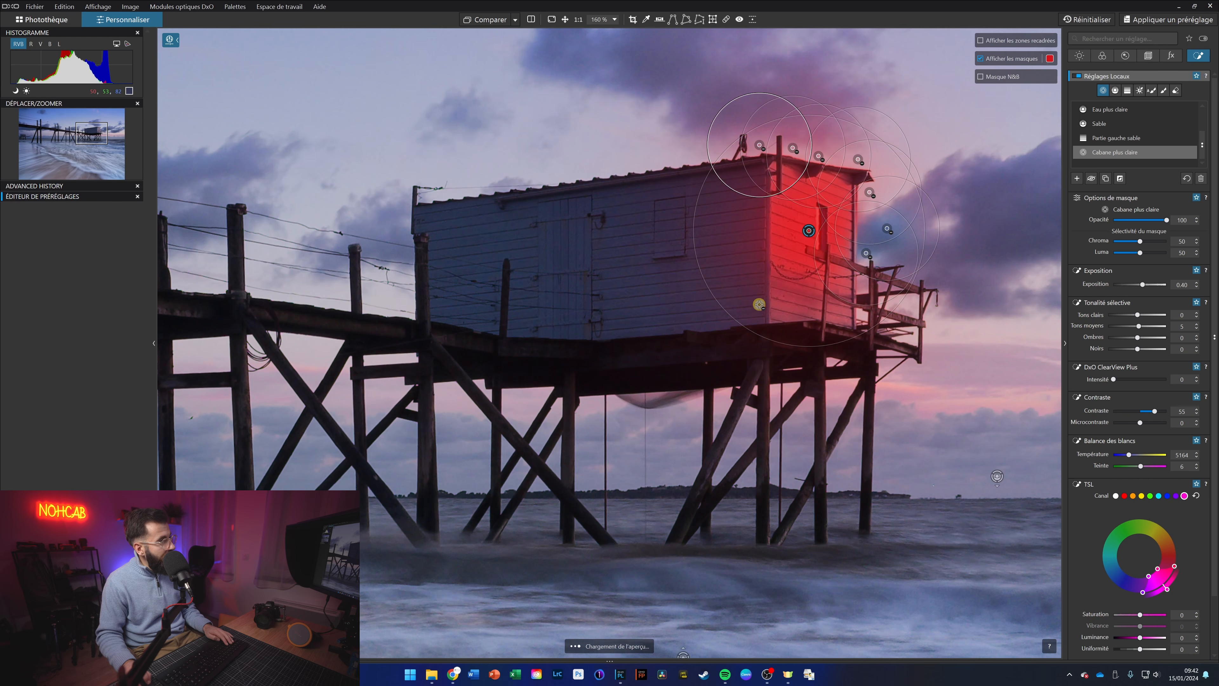
# Place five negative control points down the blue long wall, near the hut's corner, to exclude that wall from the mask.
pyautogui.click(756, 313)
pyautogui.click(752, 277)
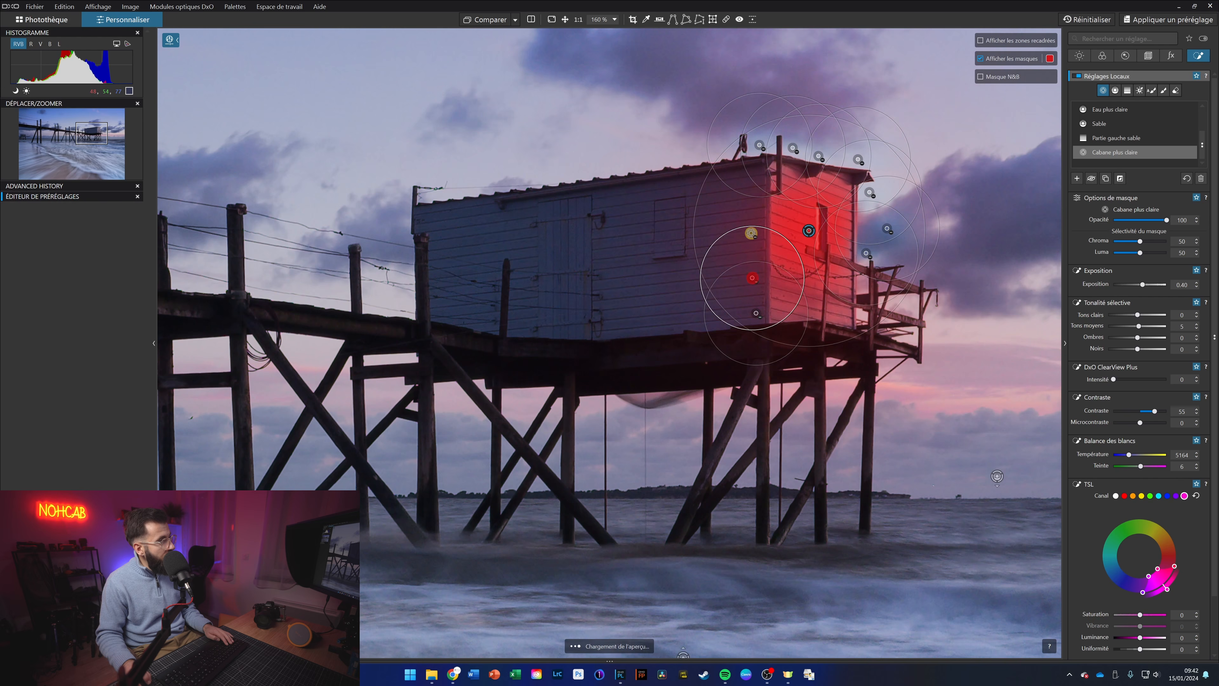
pyautogui.click(751, 237)
pyautogui.click(753, 205)
pyautogui.click(759, 181)
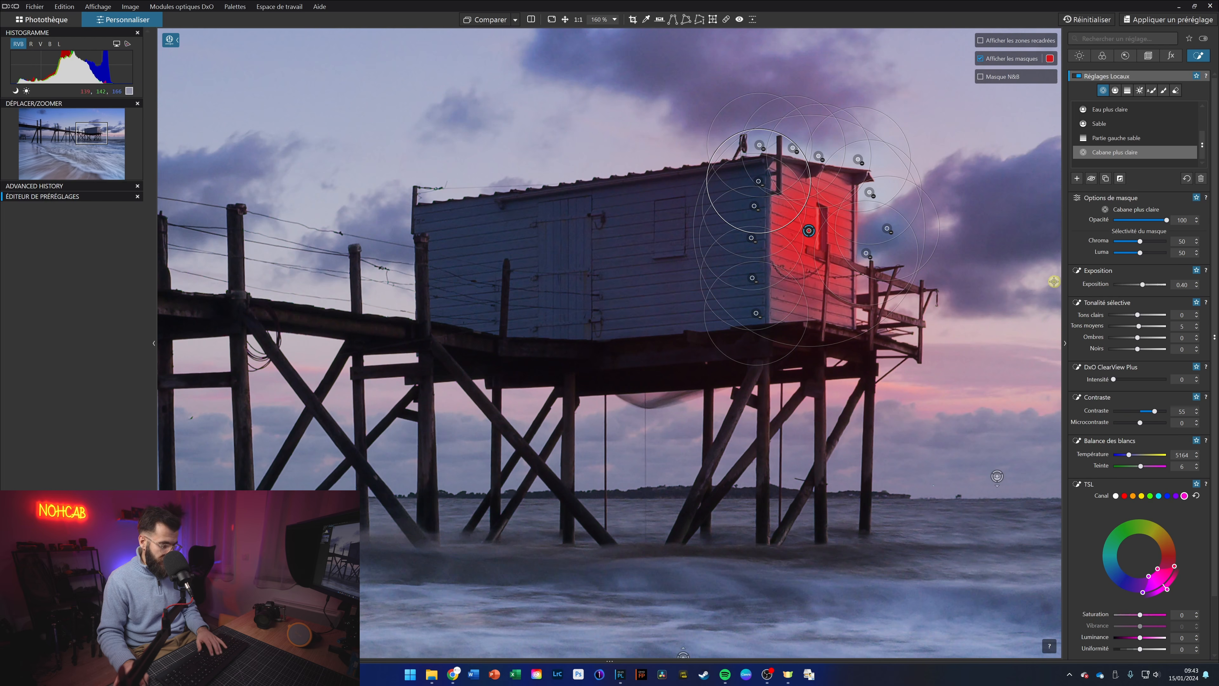
# Hide the mask overlay, compare the hut with and without the "Cabane plus claire" correction, and leave the mask.
pyautogui.press('m')
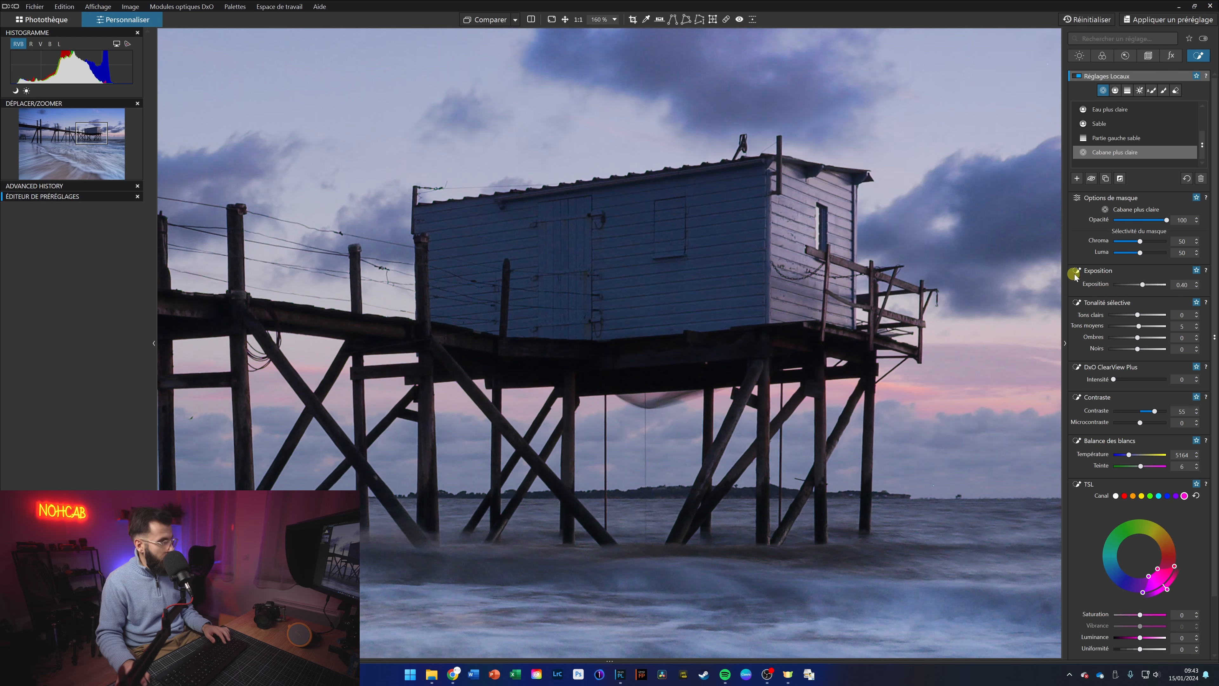
pyautogui.press('h')
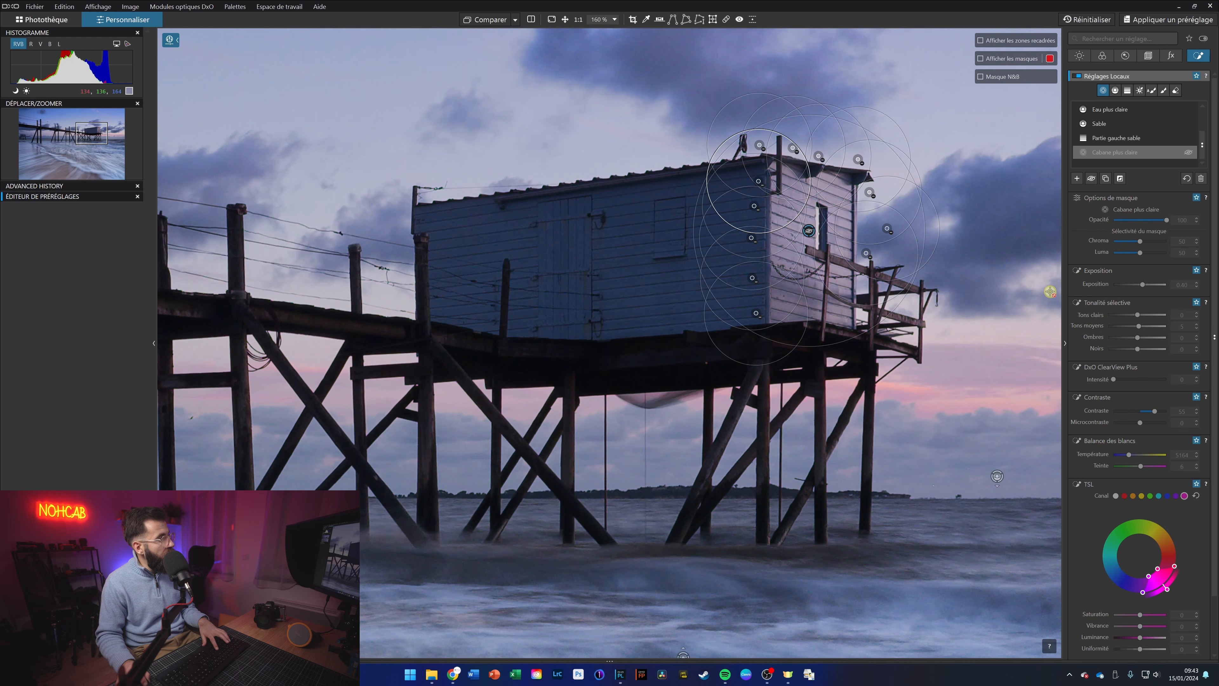
pyautogui.press('h')
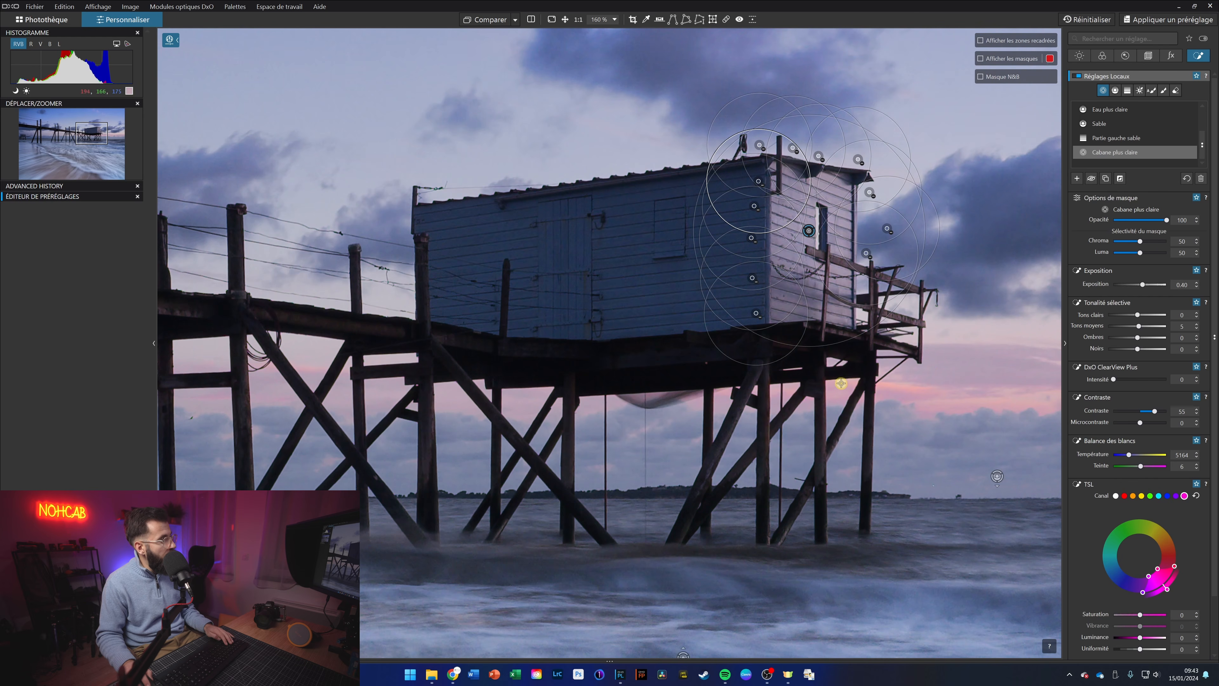
pyautogui.scroll(-10, 841, 383)
pyautogui.press('Escape')
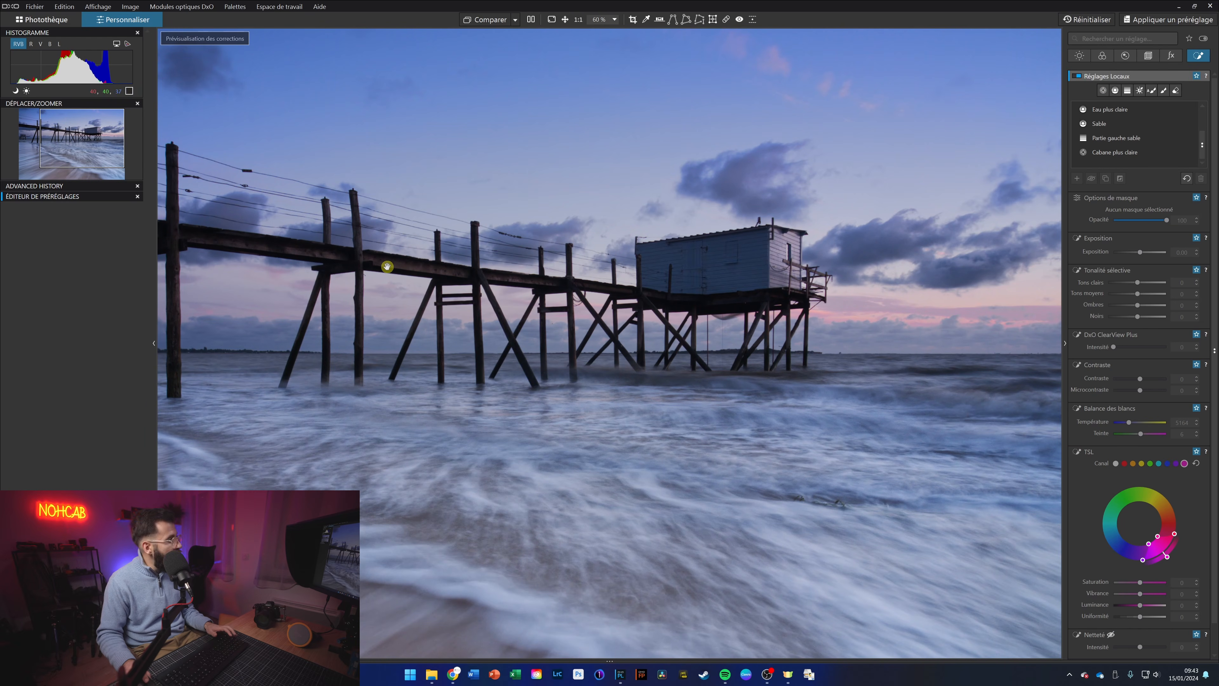
# Add a new control point on the pier's wooden deck and reduce its radius to a small circle around that beam section.
pyautogui.scroll(1, 409, 270)
pyautogui.scroll(2, 408, 270)
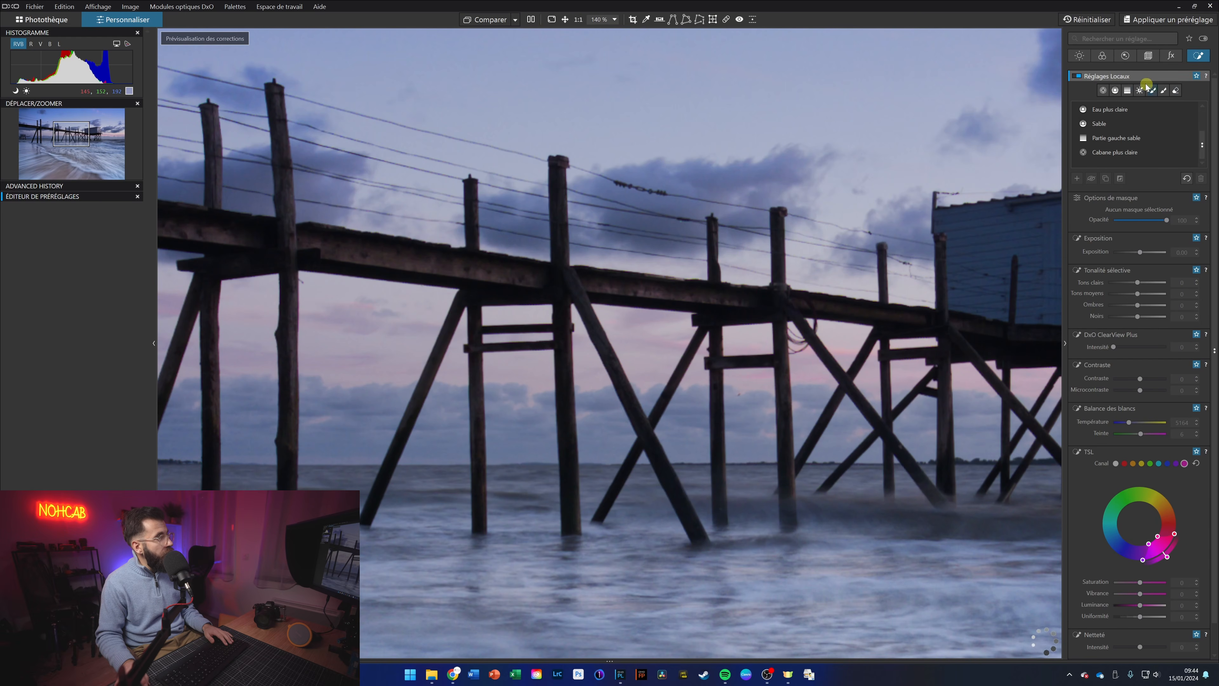
pyautogui.click(1103, 90)
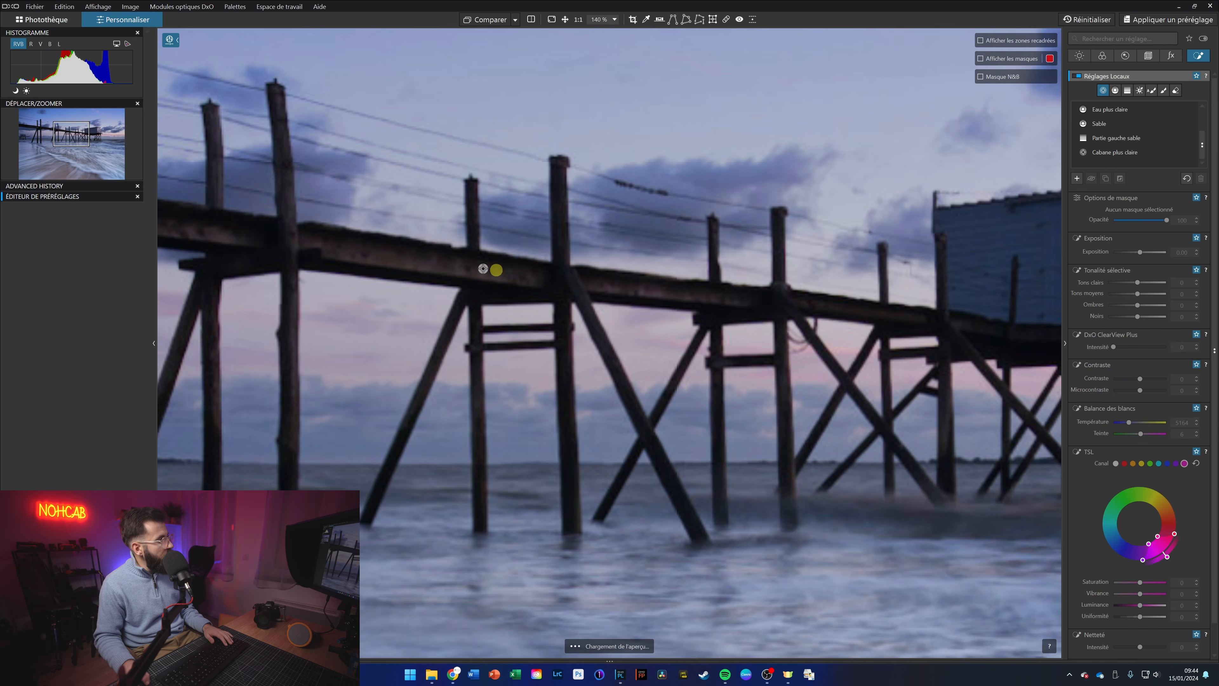
pyautogui.click(347, 252)
pyautogui.moveTo(442, 272); pyautogui.dragTo(405, 261)
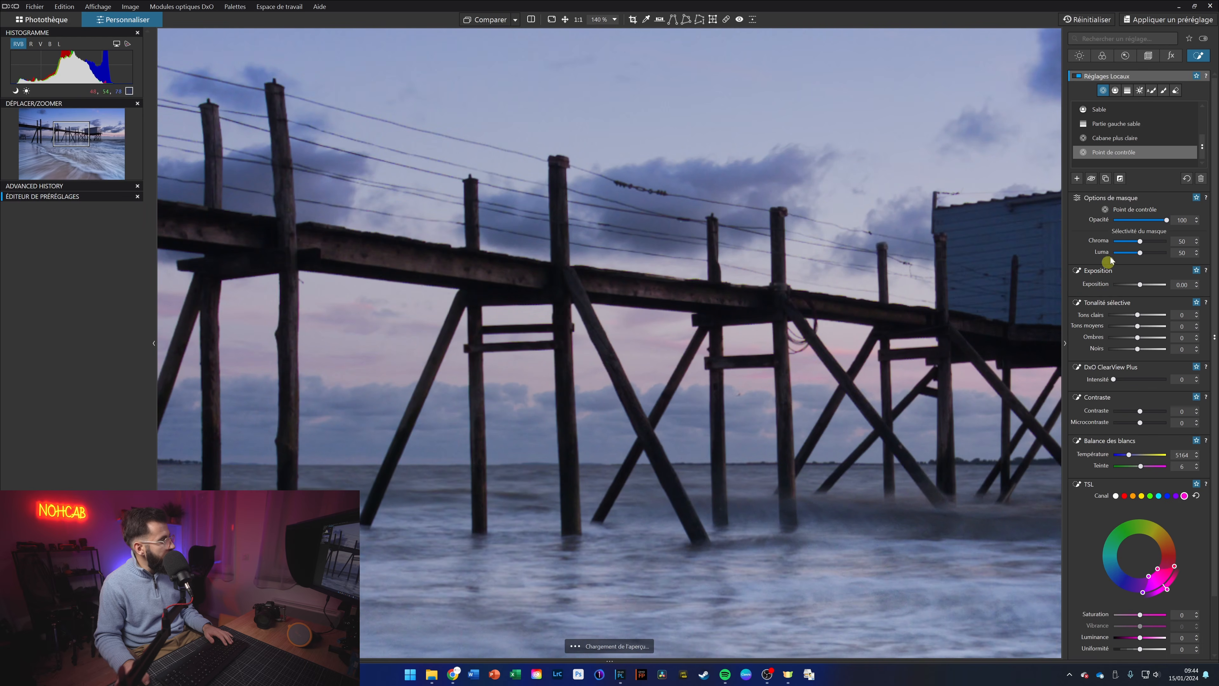
# Rename the pier's control point mask as "Ponton plus clair".
pyautogui.doubleClick(1117, 153)
pyautogui.write('Pon')
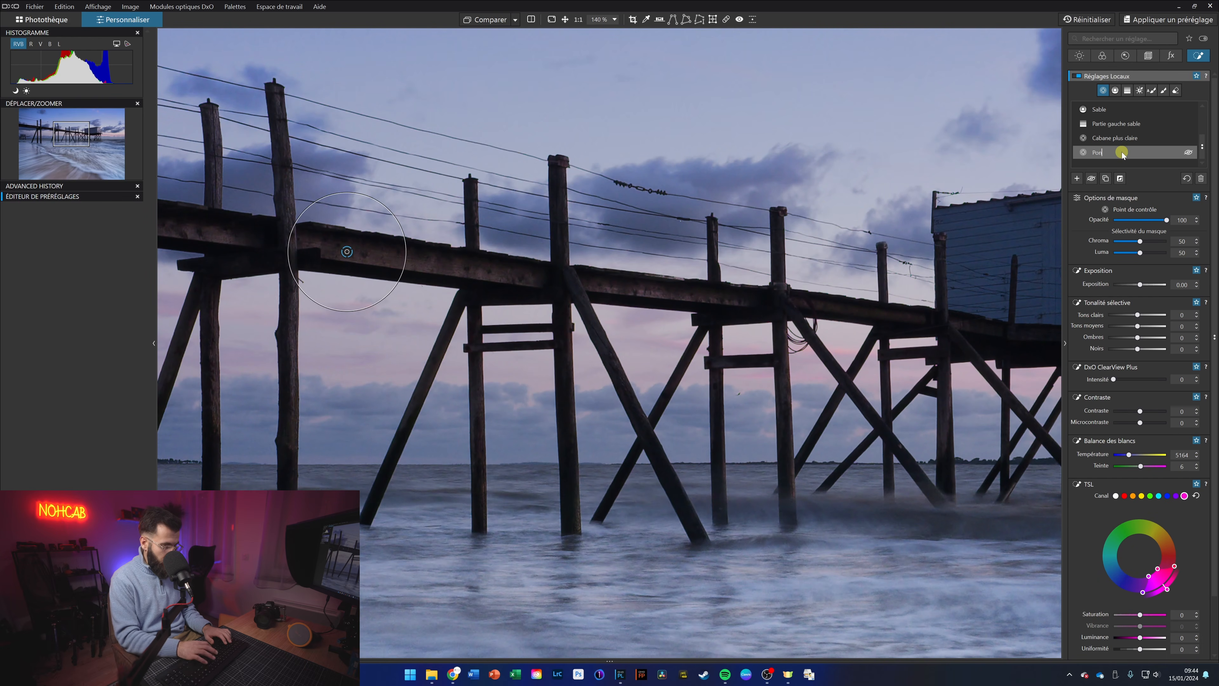
pyautogui.write('ton plus clair')
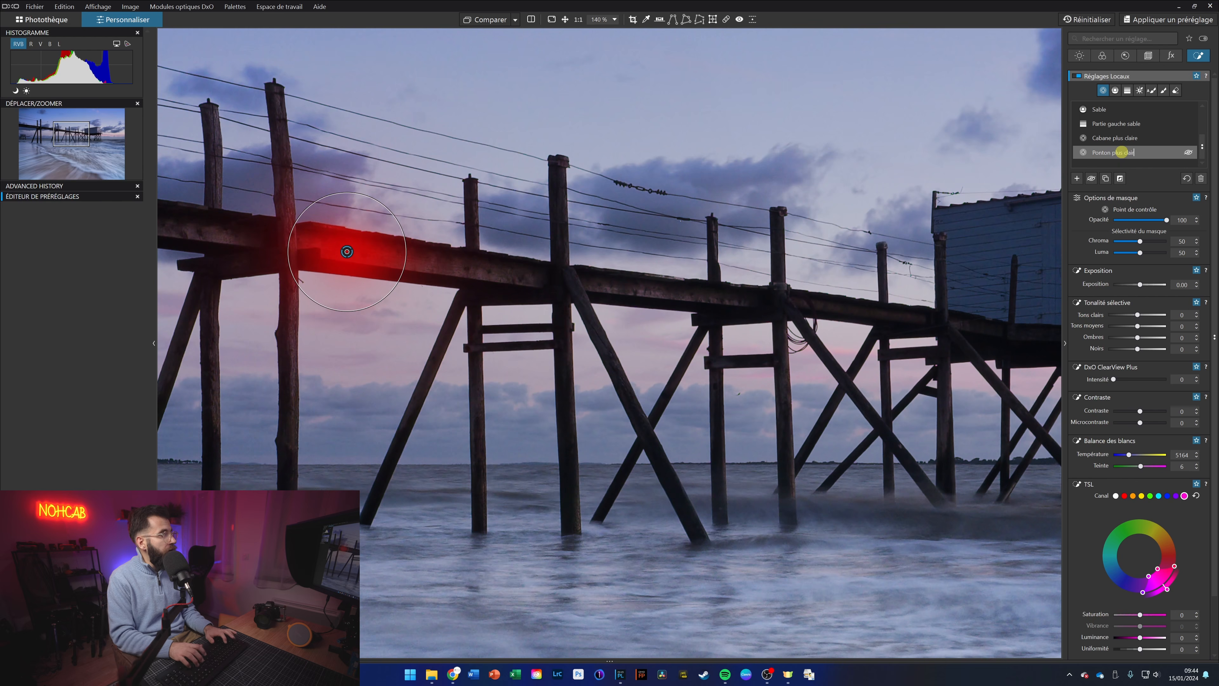
pyautogui.press('Return')
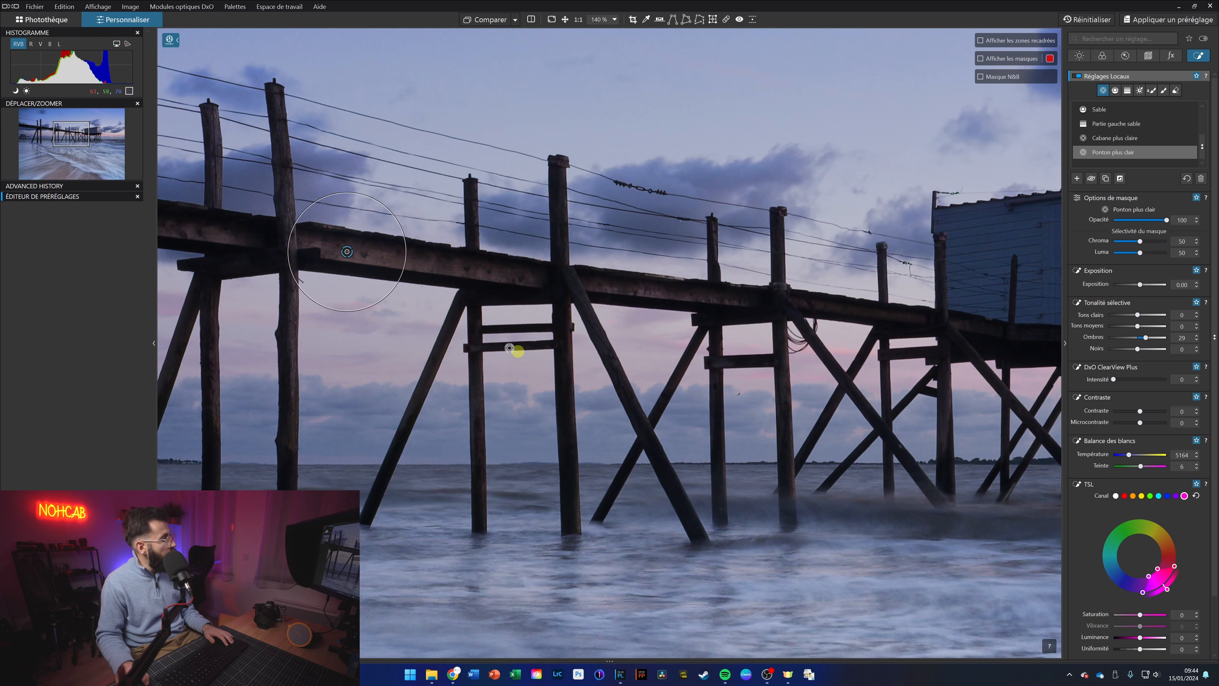
# Extend the "Ponton plus clair" mask along the deck beam with three control points toward the hut and four on the next section toward shore.
pyautogui.click(432, 267)
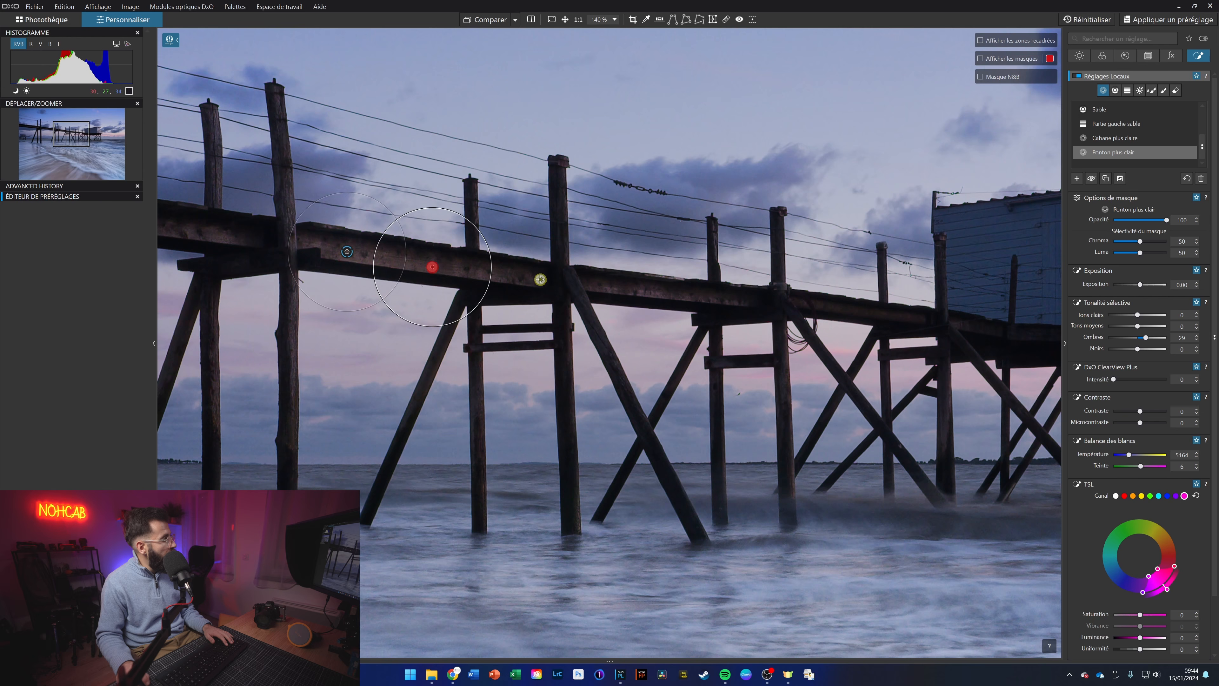
pyautogui.click(510, 278)
pyautogui.click(648, 291)
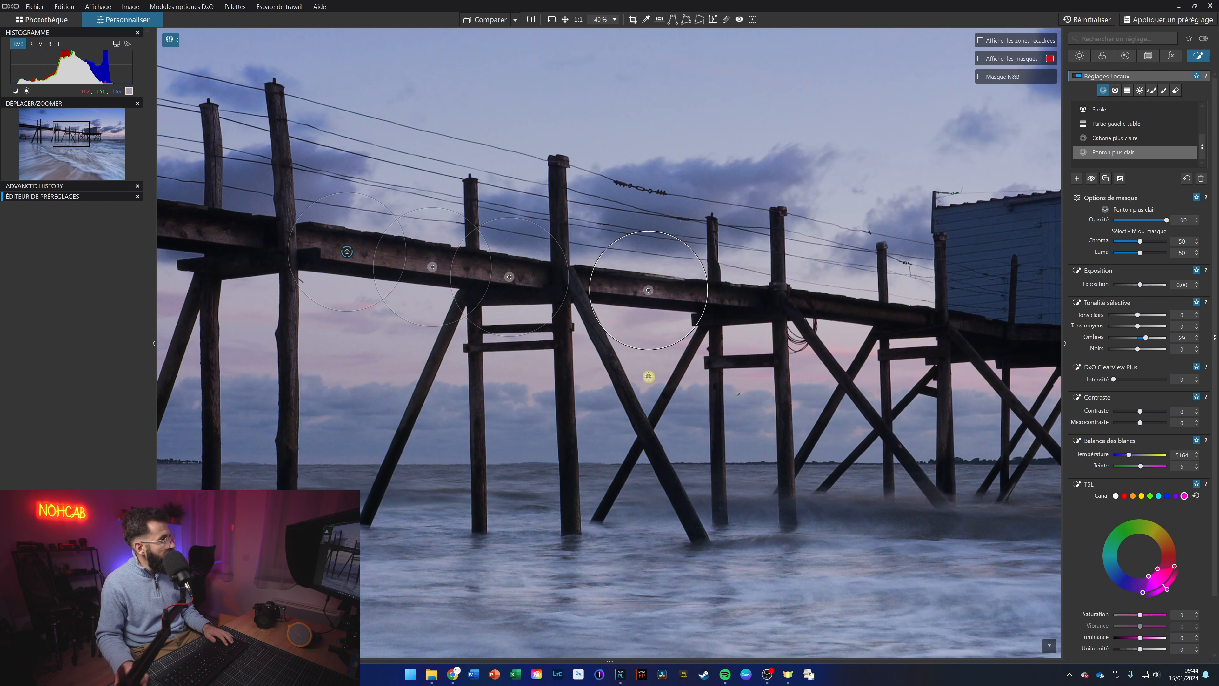
pyautogui.moveTo(294, 366); pyautogui.dragTo(658, 394)
pyautogui.click(585, 264)
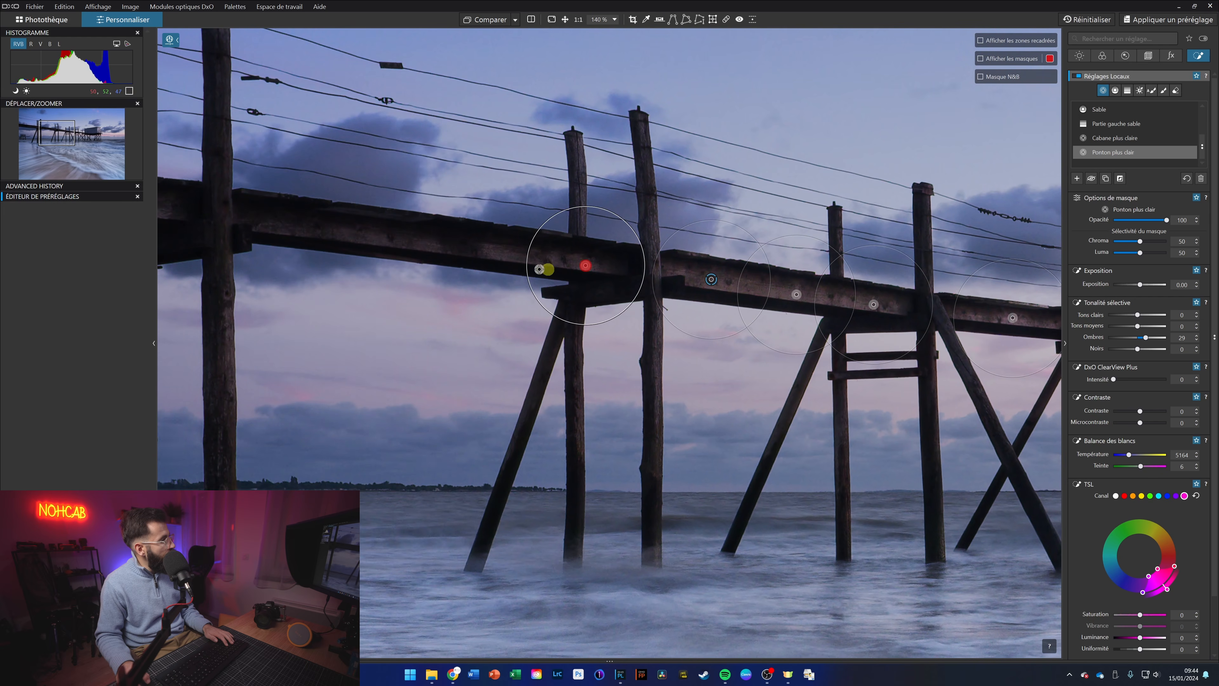
pyautogui.click(495, 254)
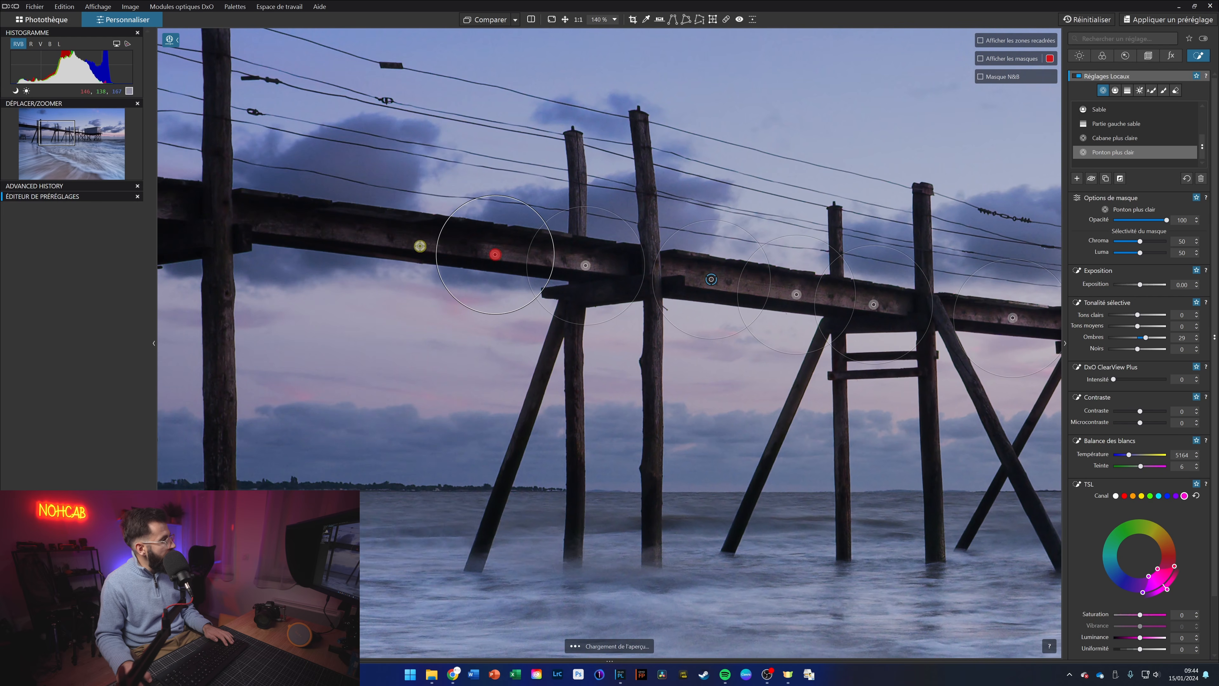
pyautogui.click(360, 234)
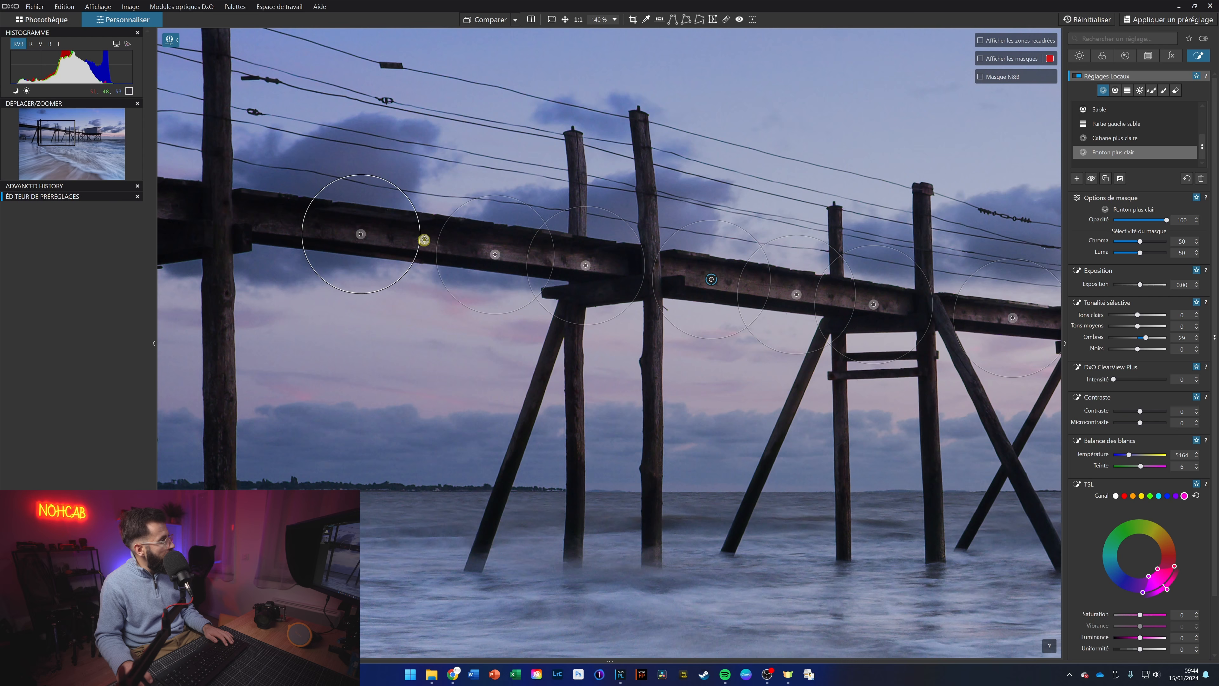
pyautogui.click(429, 245)
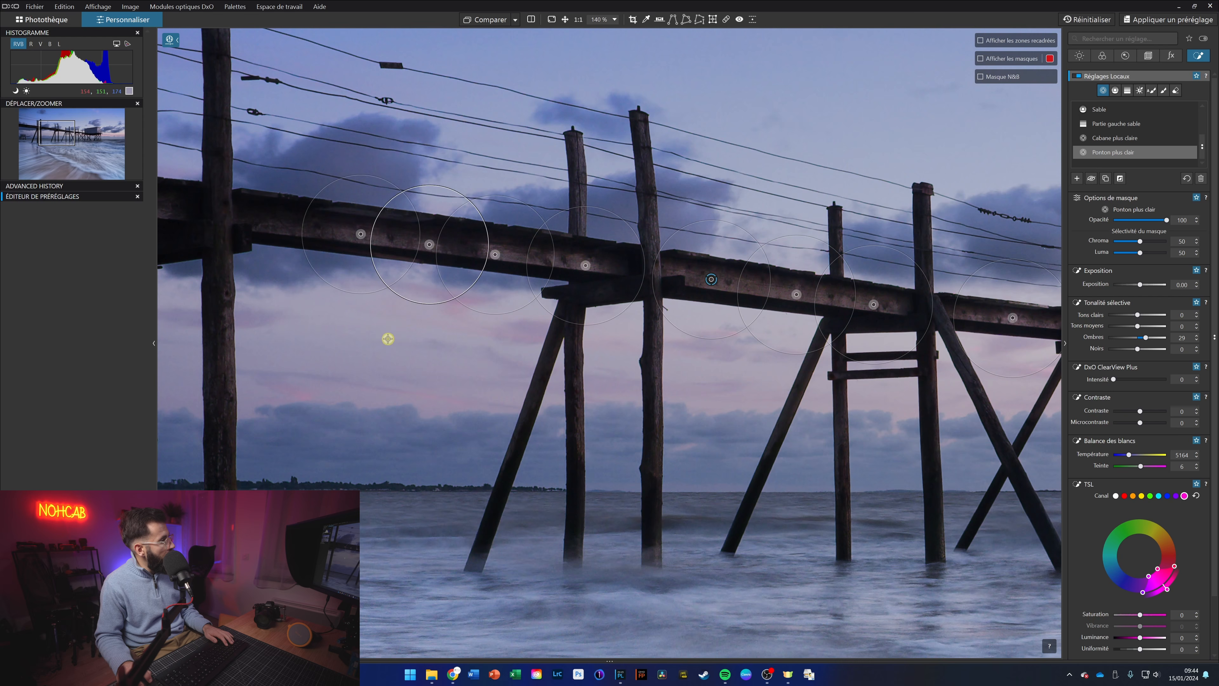
# Place four more control points on the pier's closest deck section, beyond the tall pair of posts at the shore end.
pyautogui.moveTo(315, 333); pyautogui.dragTo(1050, 384)
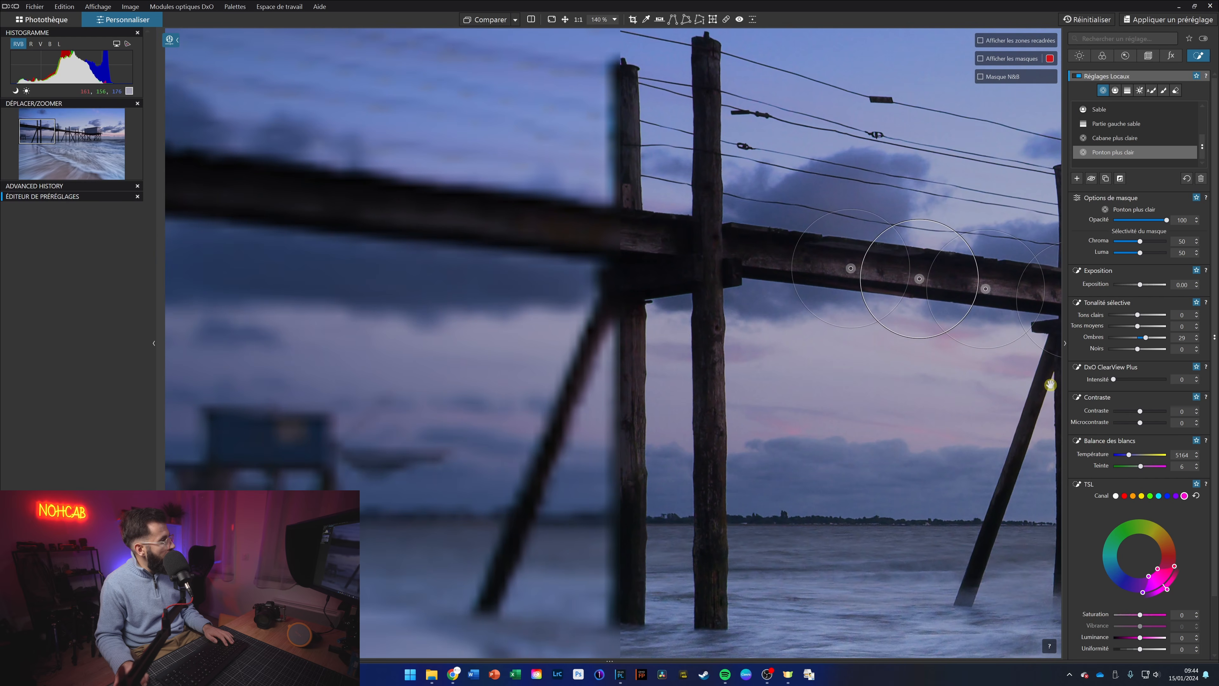
pyautogui.click(646, 247)
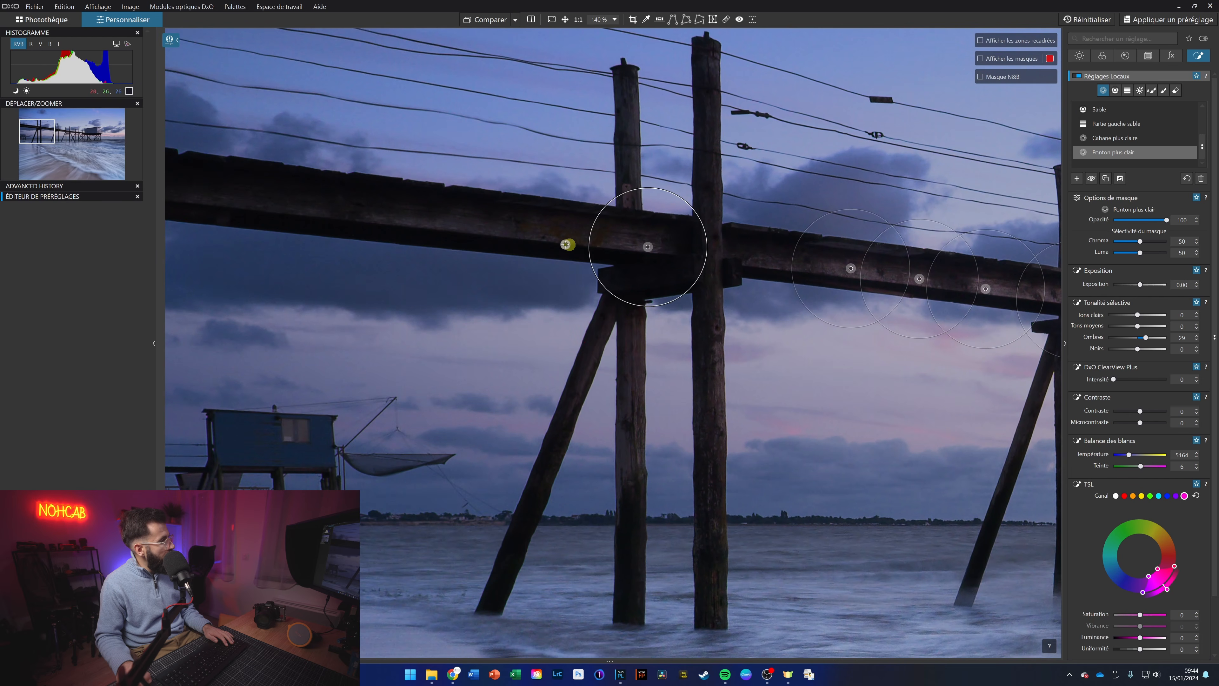
pyautogui.click(487, 229)
pyautogui.click(403, 222)
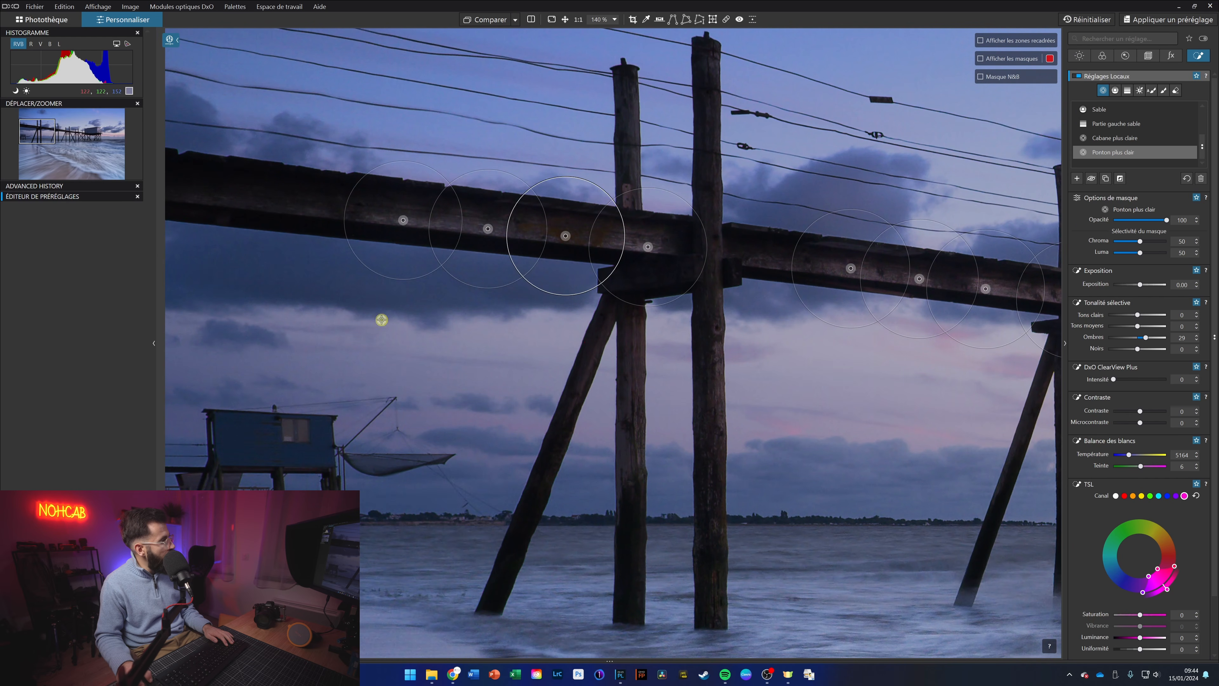
# Examine the pier's lightened deck in the full image and the dark timbers beneath the fishing hut.
pyautogui.scroll(-3, 437, 385)
pyautogui.scroll(-1, 440, 385)
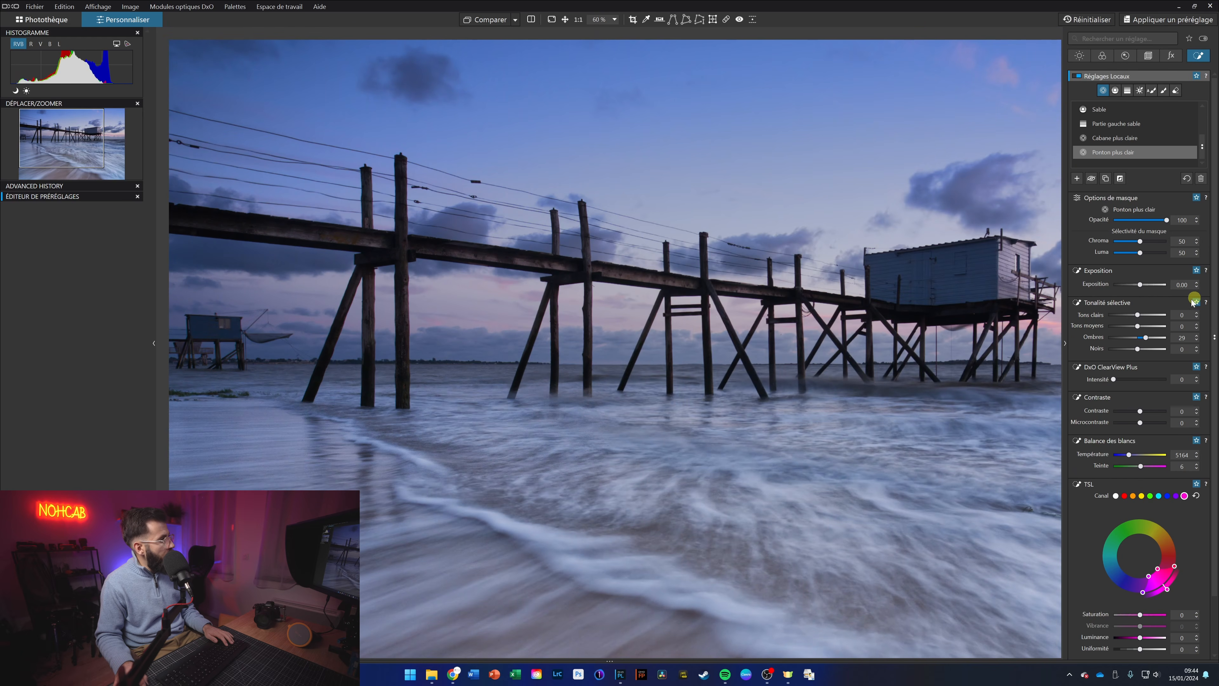
pyautogui.scroll(-1, 1012, 421)
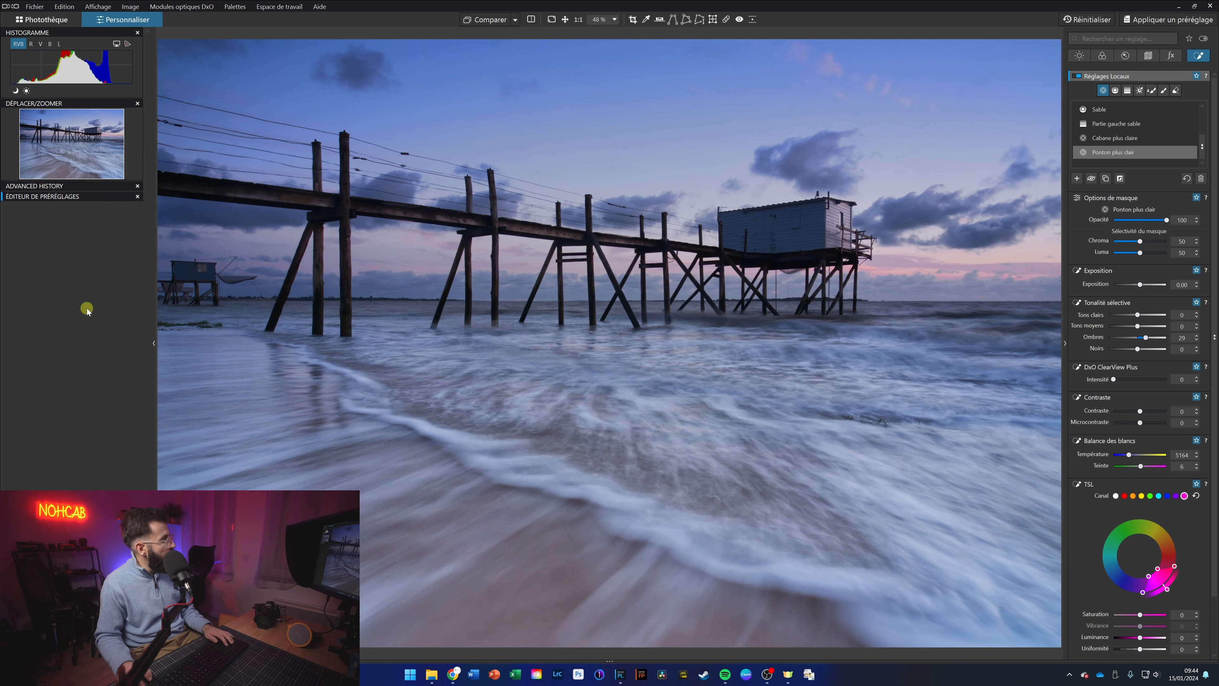
pyautogui.scroll(-1, 321, 373)
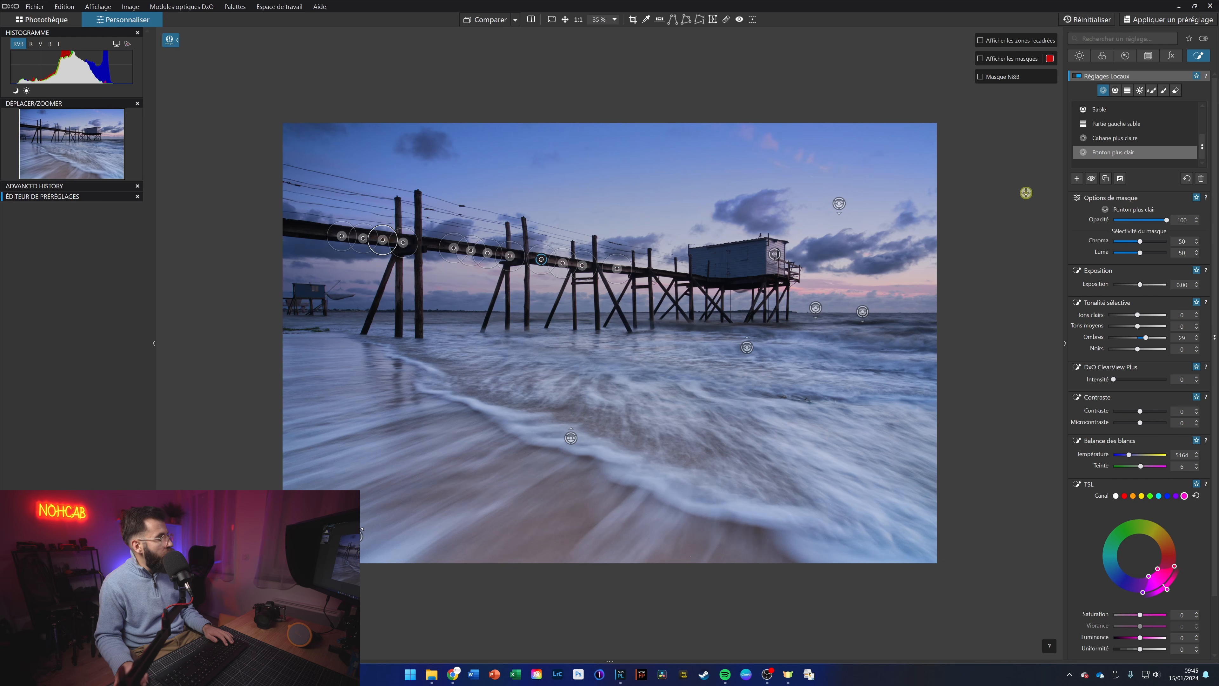
pyautogui.scroll(2, 756, 269)
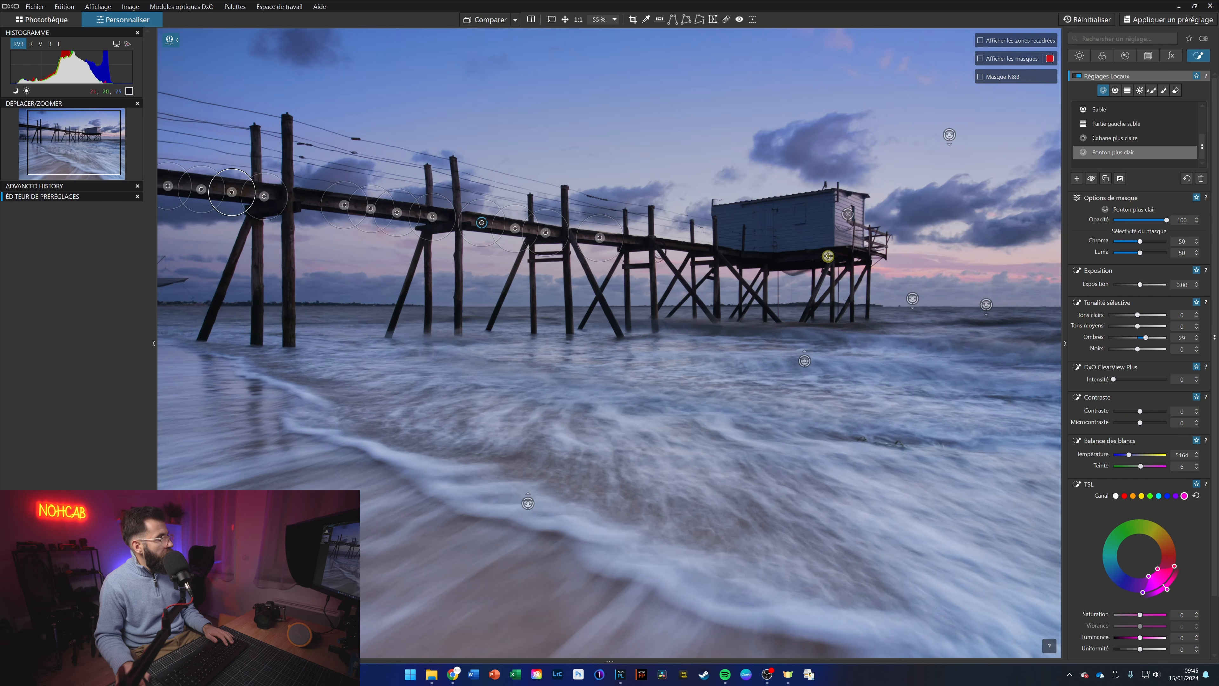
pyautogui.scroll(4, 836, 239)
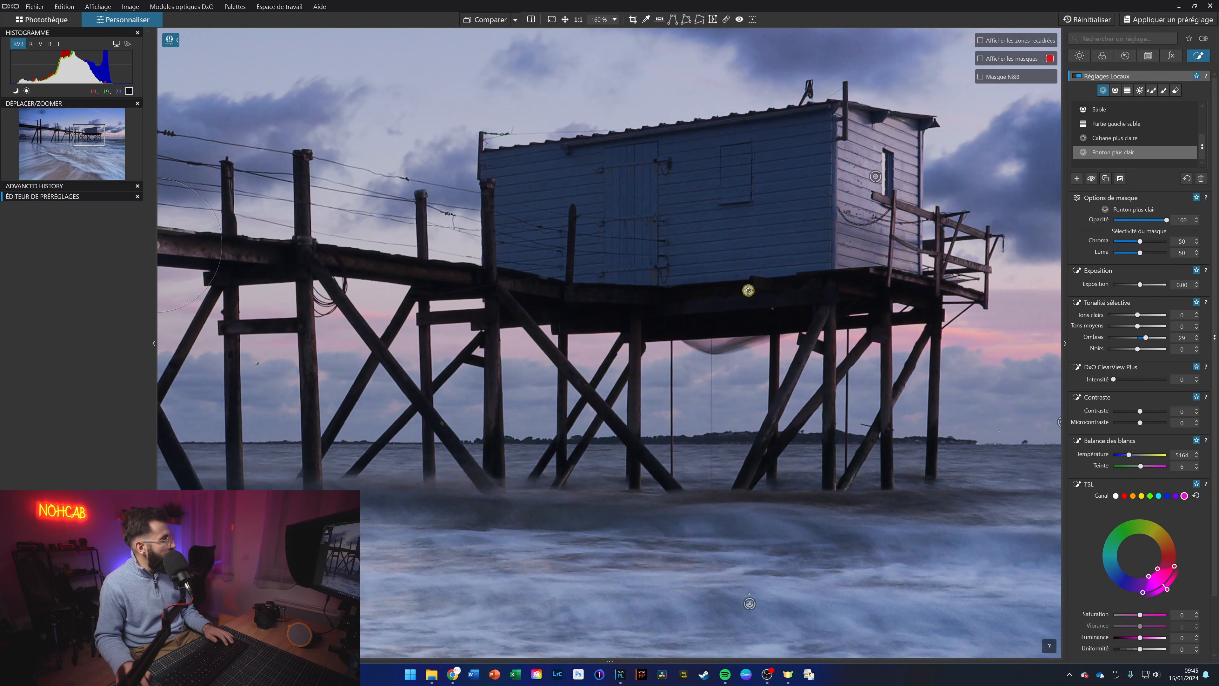
pyautogui.scroll(-5, 747, 290)
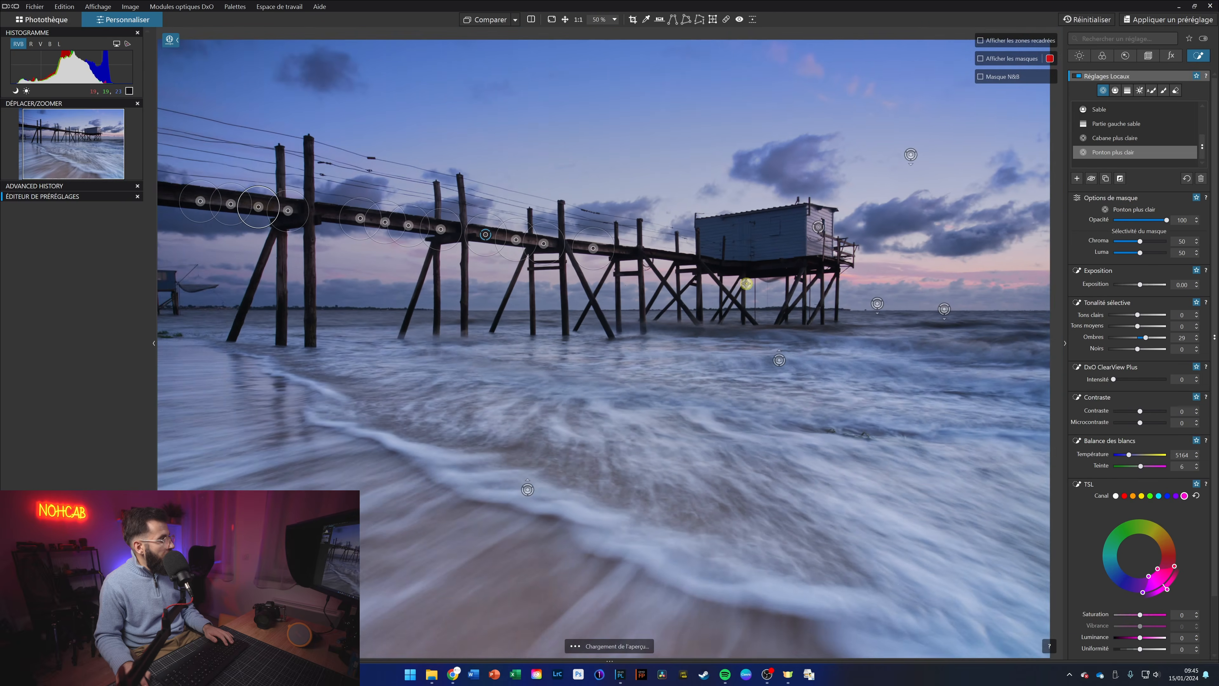
pyautogui.scroll(-1, 746, 283)
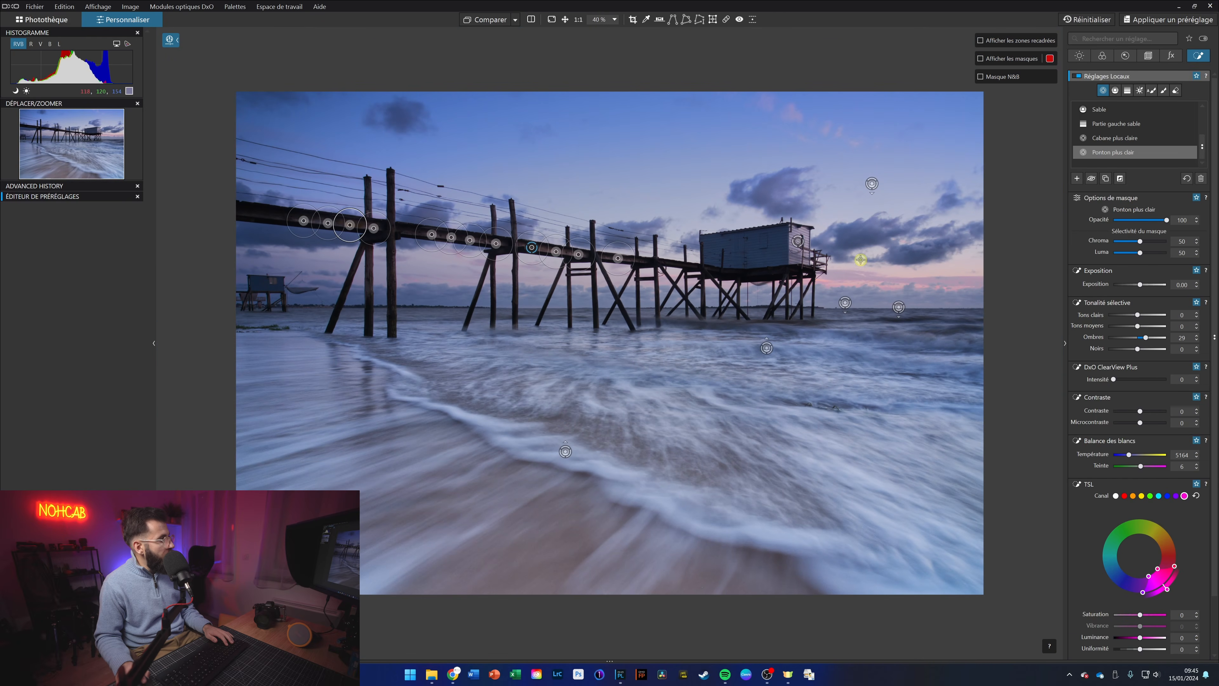
# Create a new control-point mask on the hut's light end wall, enlarging its radius and centring it below the window.
pyautogui.moveTo(1169, 156)
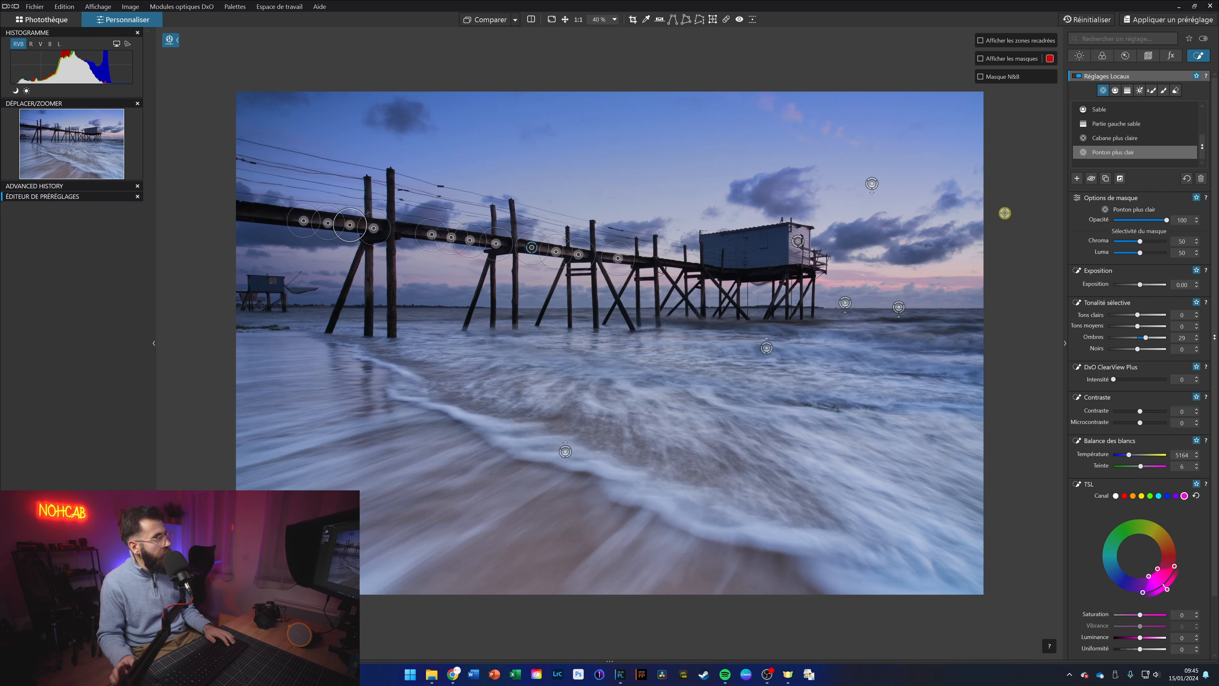
pyautogui.moveTo(1099, 90)
pyautogui.click(1077, 178)
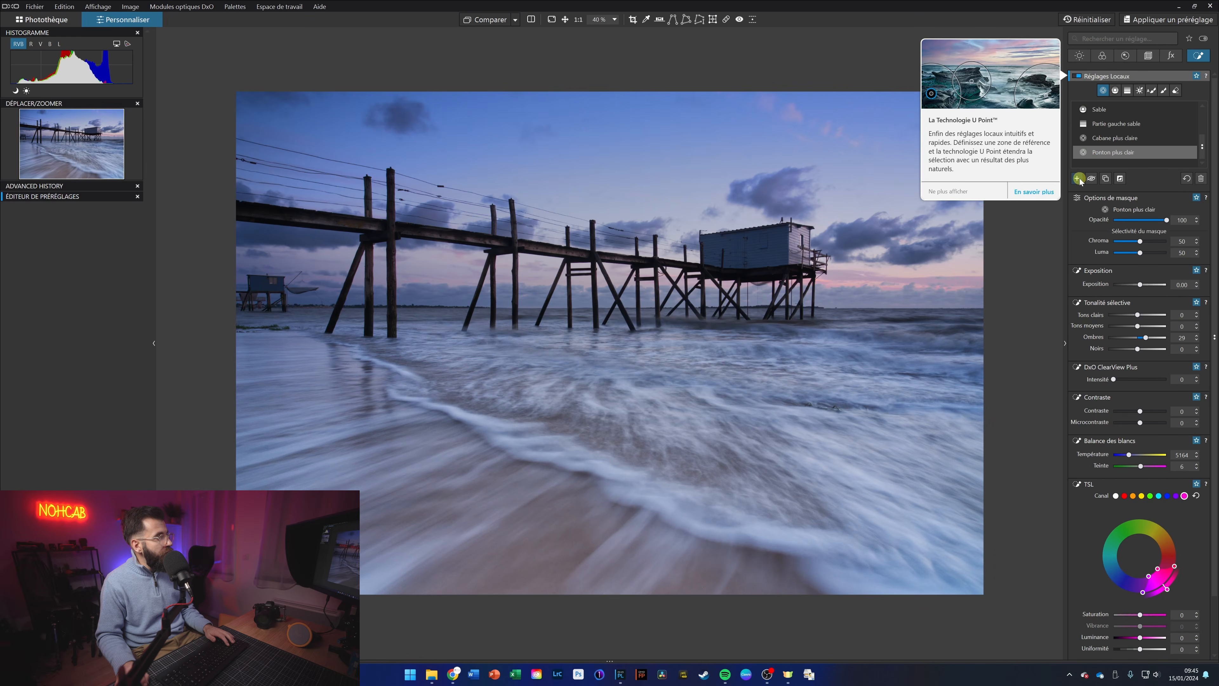
pyautogui.scroll(5, 843, 213)
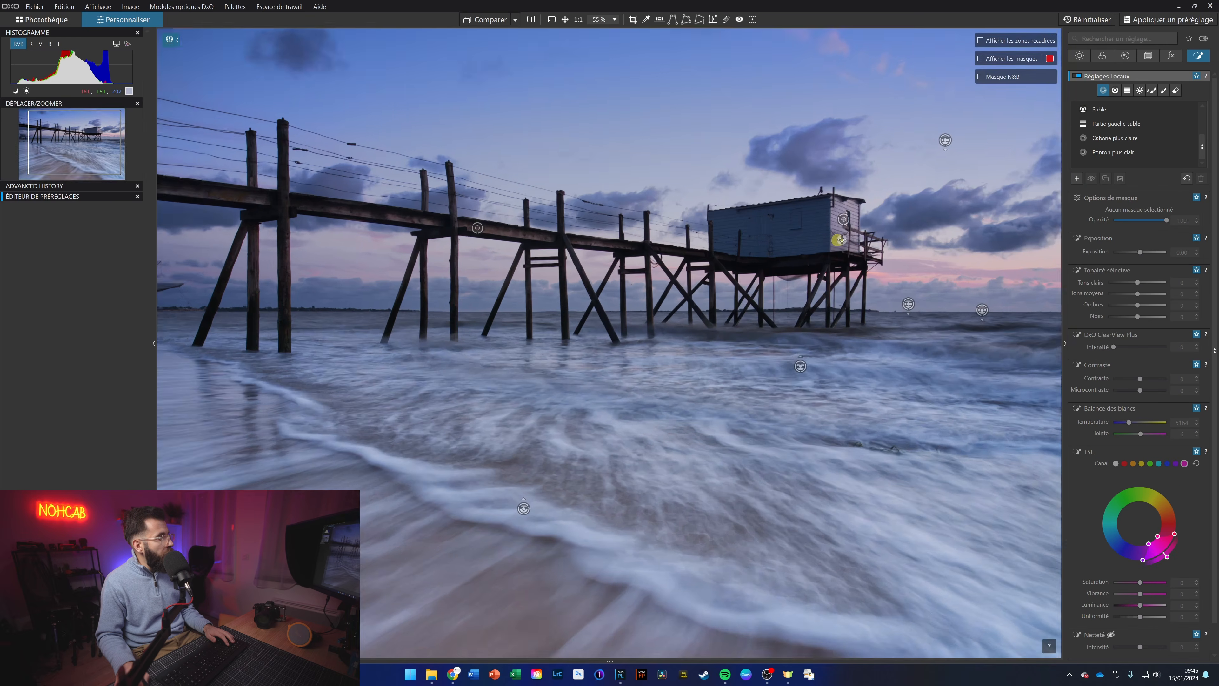
pyautogui.scroll(3, 859, 221)
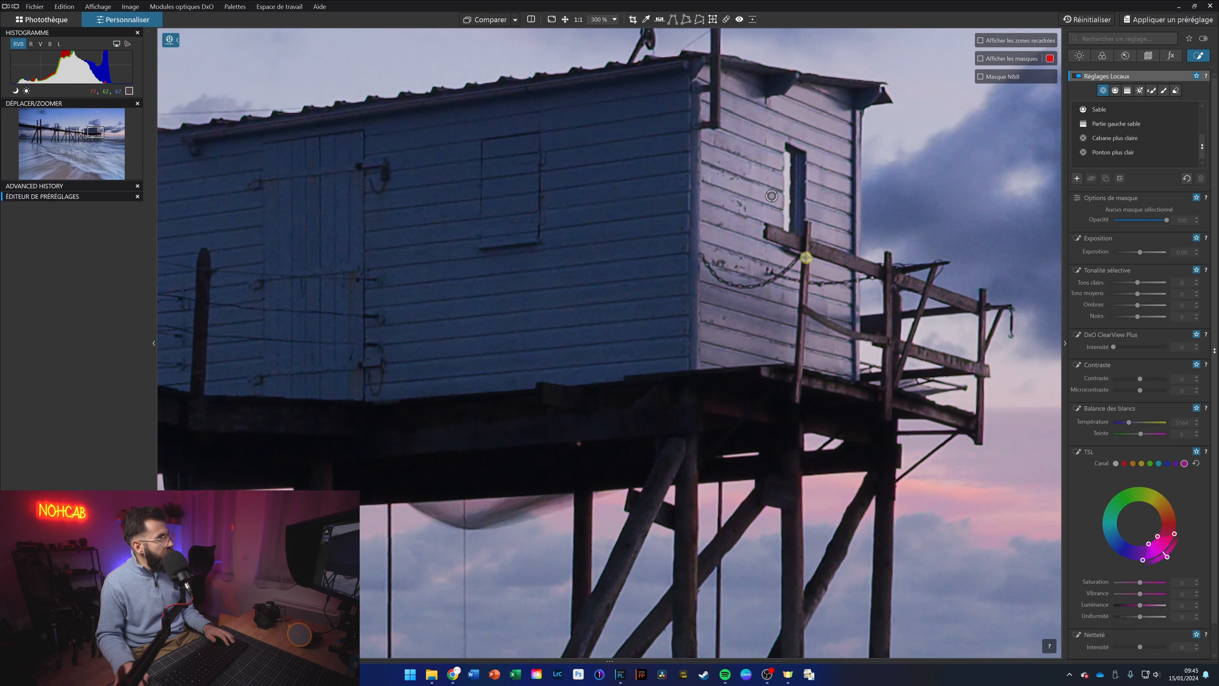
pyautogui.scroll(-1, 806, 257)
pyautogui.click(749, 227)
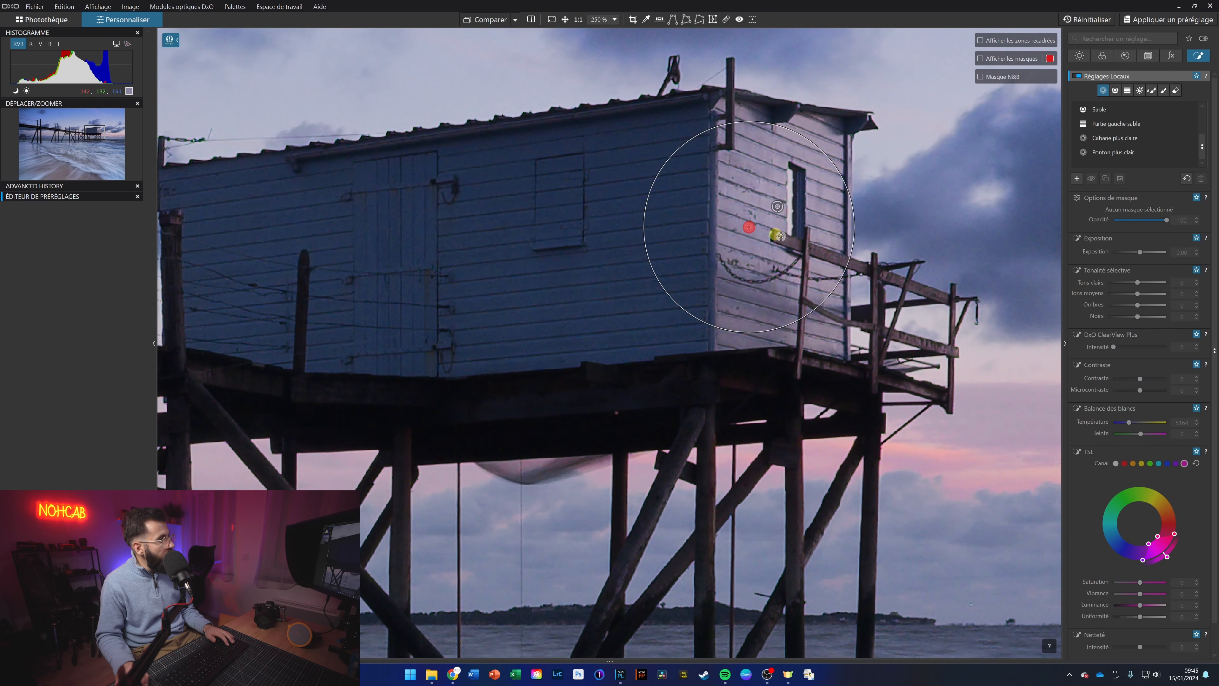
pyautogui.moveTo(854, 225); pyautogui.dragTo(900, 217)
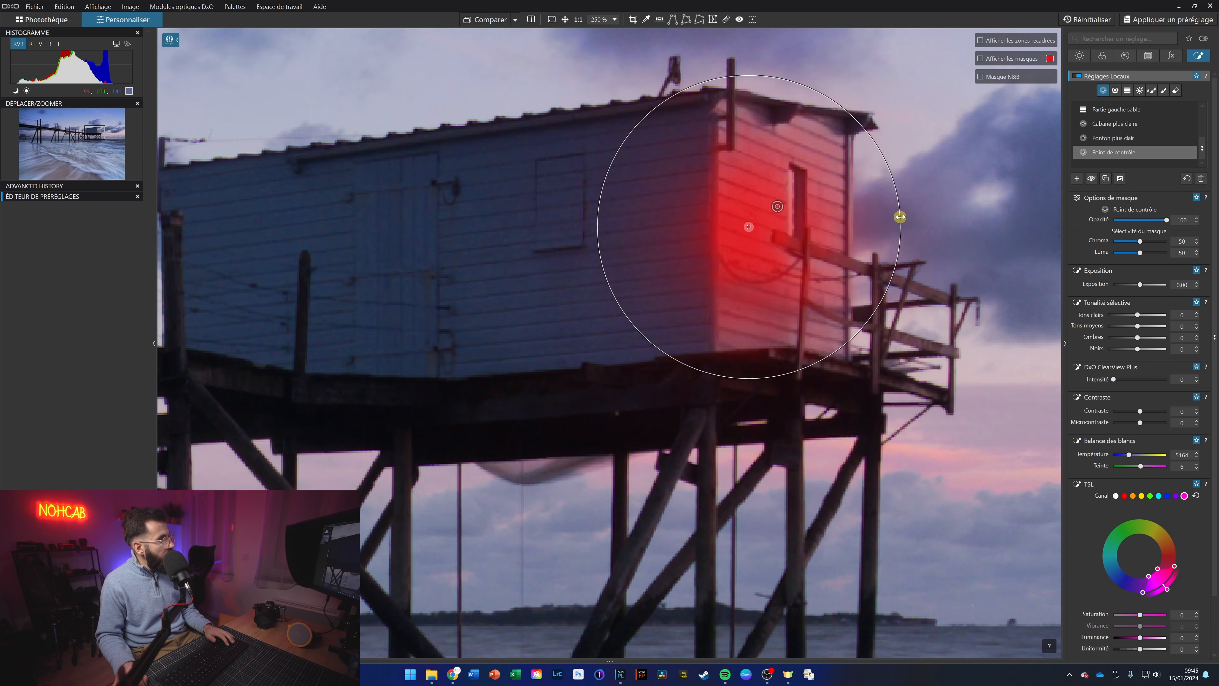
pyautogui.moveTo(748, 227); pyautogui.dragTo(759, 234)
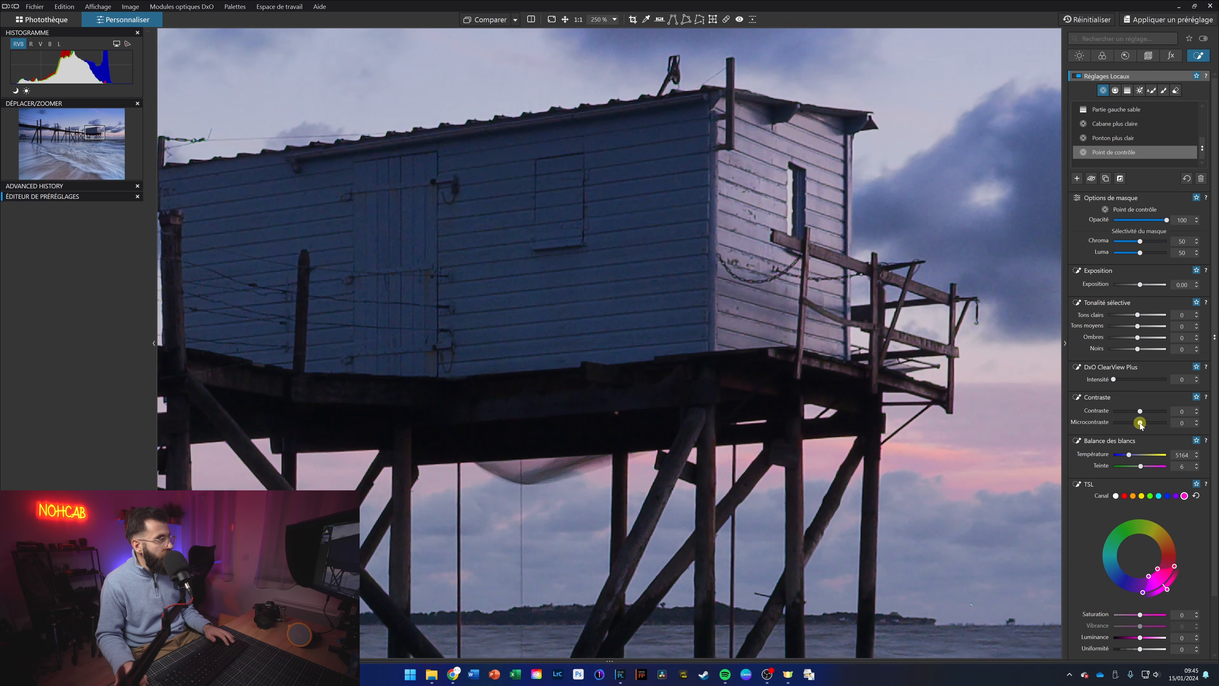
# Set the new mask's microcontrast to 7 and sharpness to 12, and add three control points across the hut's blue long wall.
pyautogui.moveTo(1143, 425); pyautogui.dragTo(1144, 424)
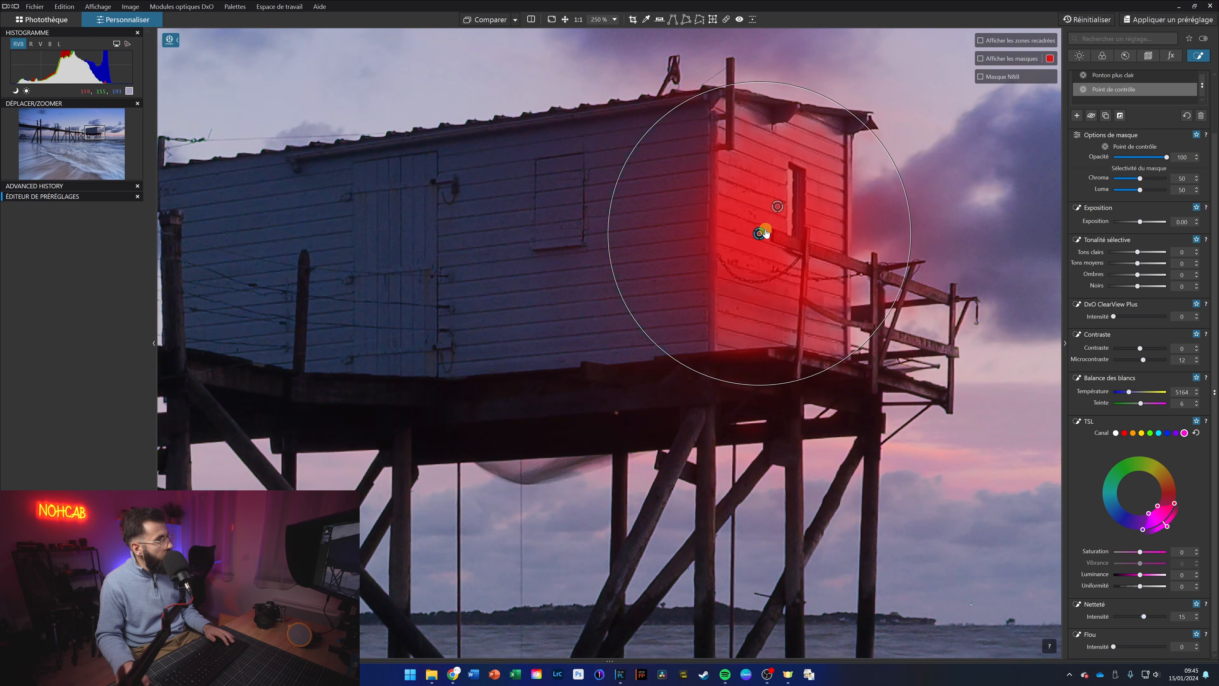
pyautogui.moveTo(759, 236); pyautogui.dragTo(761, 233)
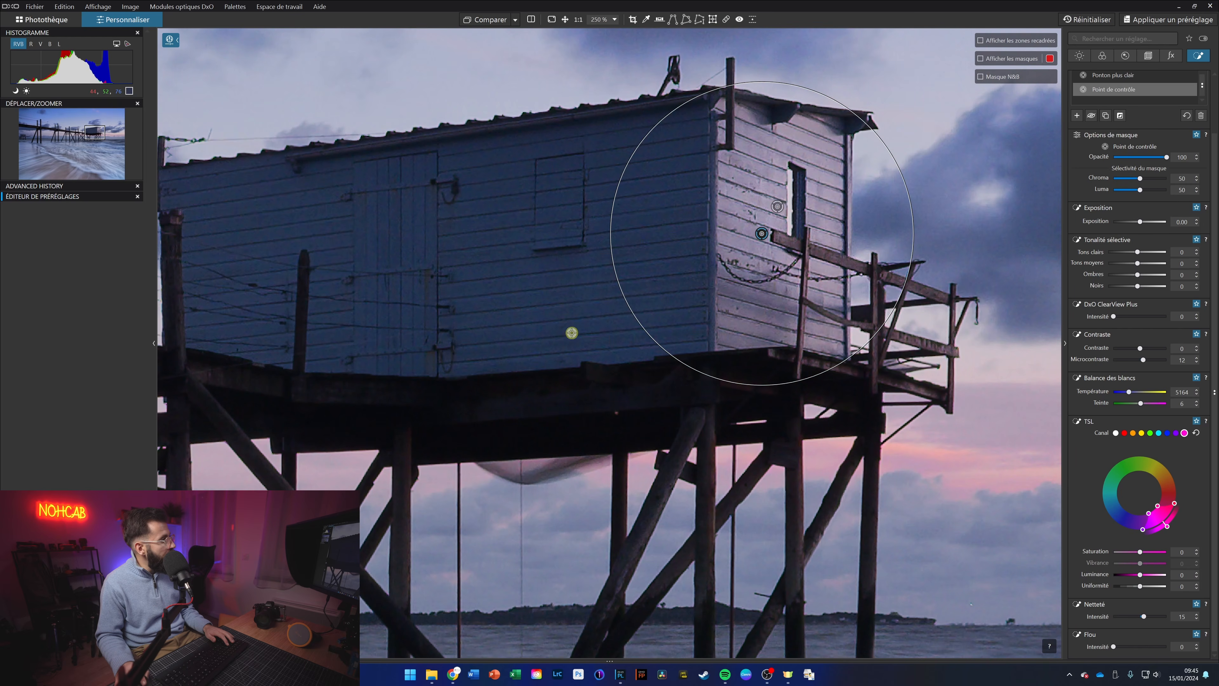
pyautogui.click(577, 279)
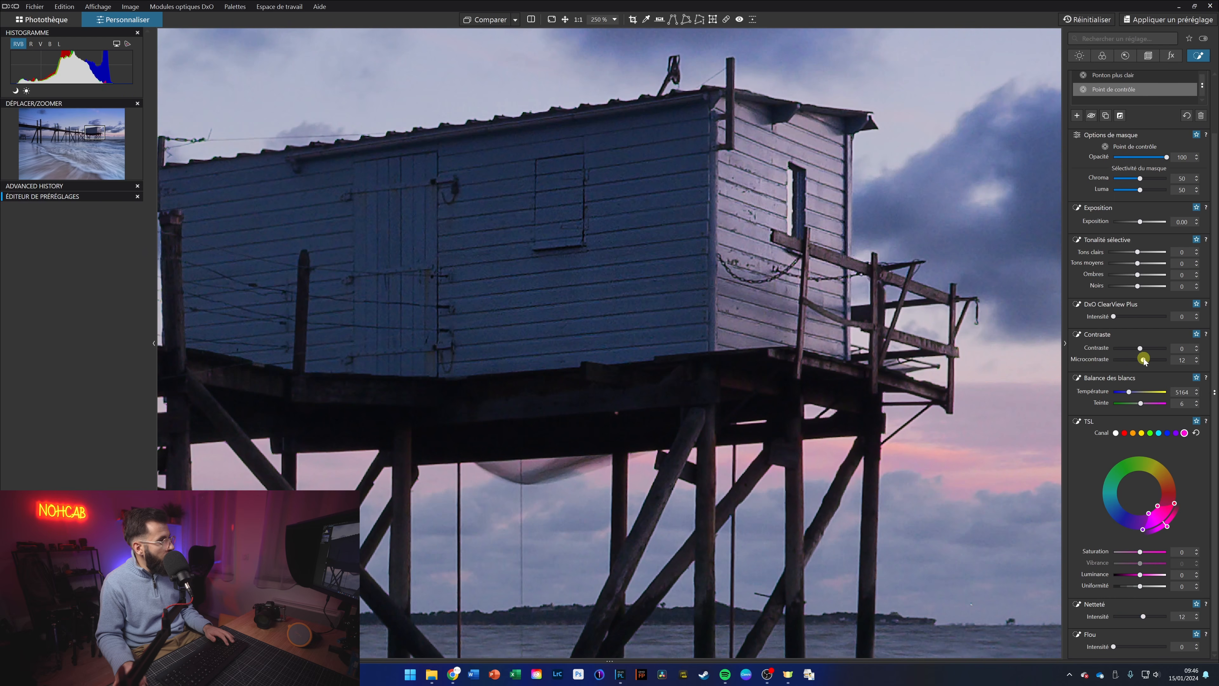
pyautogui.click(1197, 362)
pyautogui.click(1197, 363)
pyautogui.click(1197, 362)
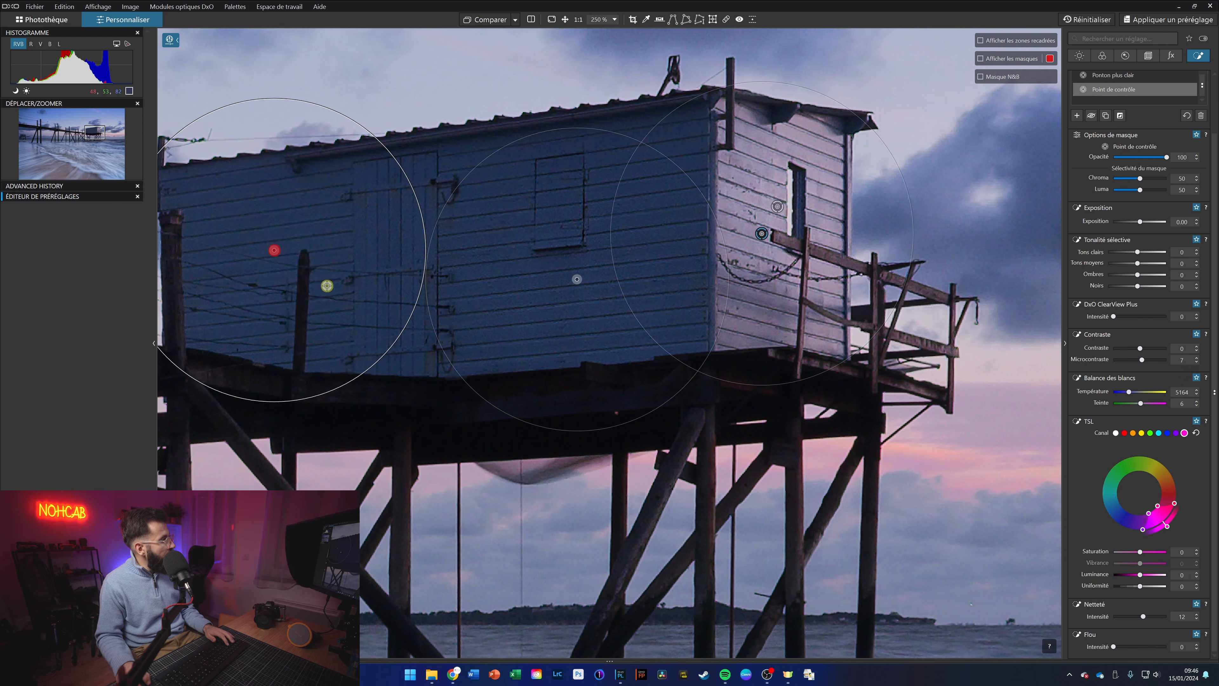
pyautogui.click(391, 243)
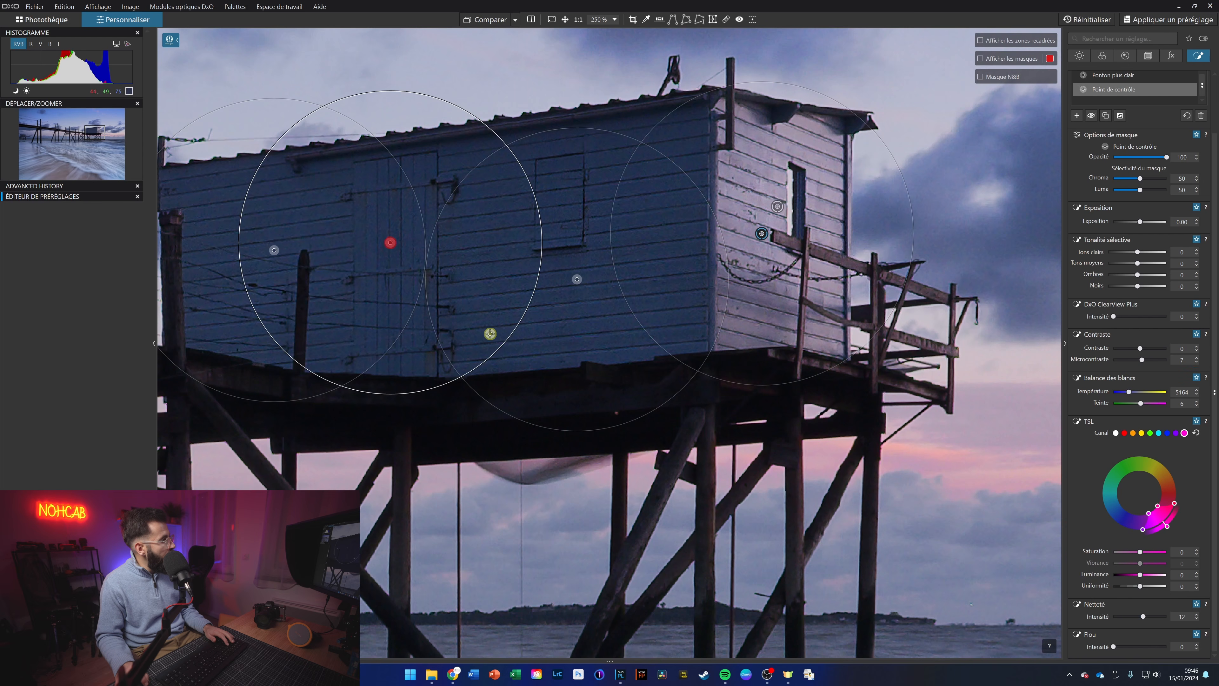
# Add three control points of the same mask on the distant blue hut: two on its wall and one on its hanging net.
pyautogui.scroll(-3, 377, 379)
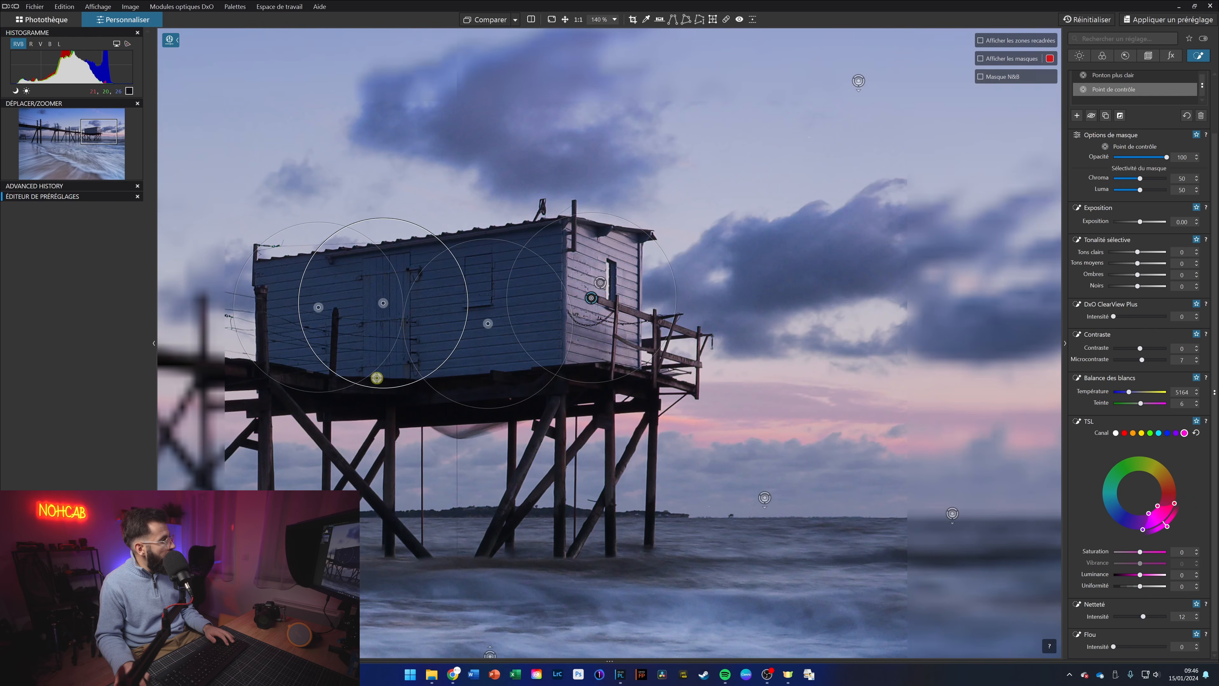
pyautogui.scroll(-4, 509, 389)
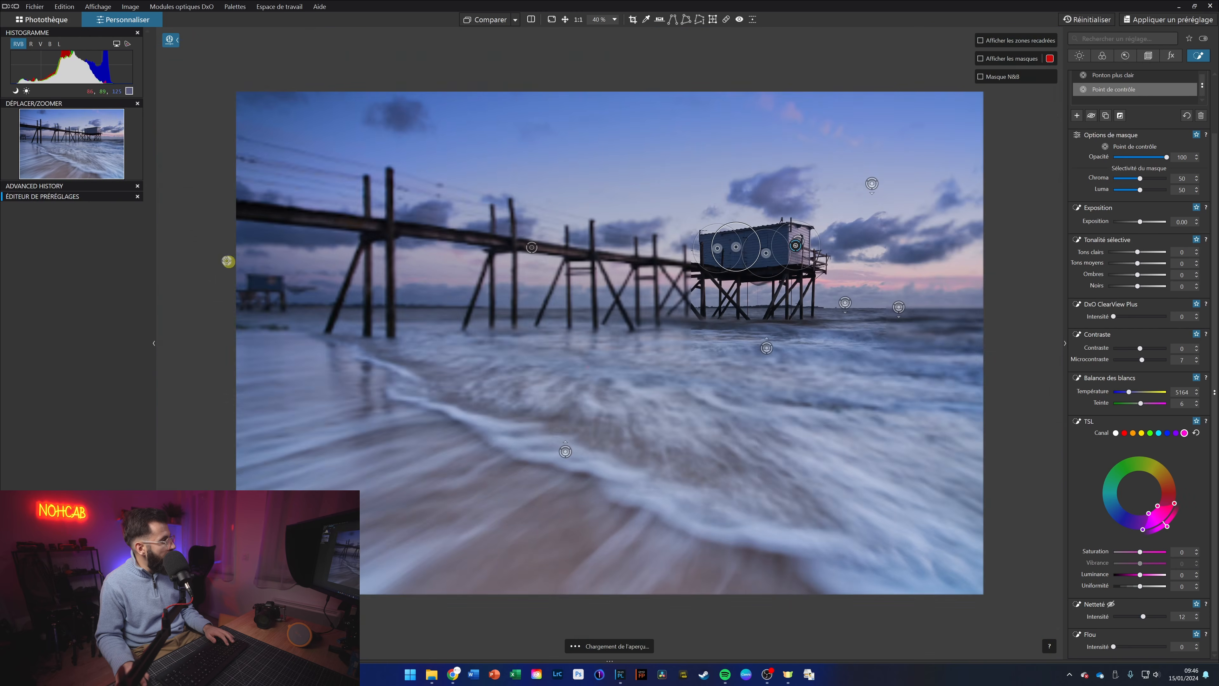
pyautogui.scroll(5, 228, 260)
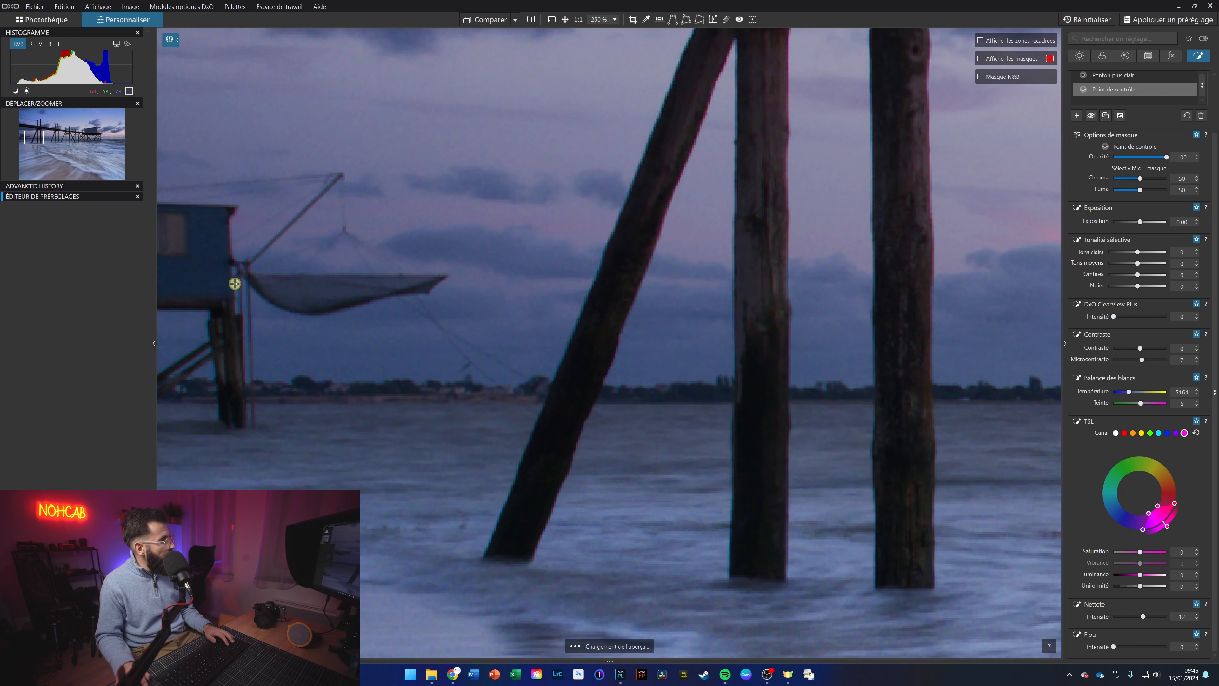
pyautogui.moveTo(217, 264); pyautogui.dragTo(749, 244)
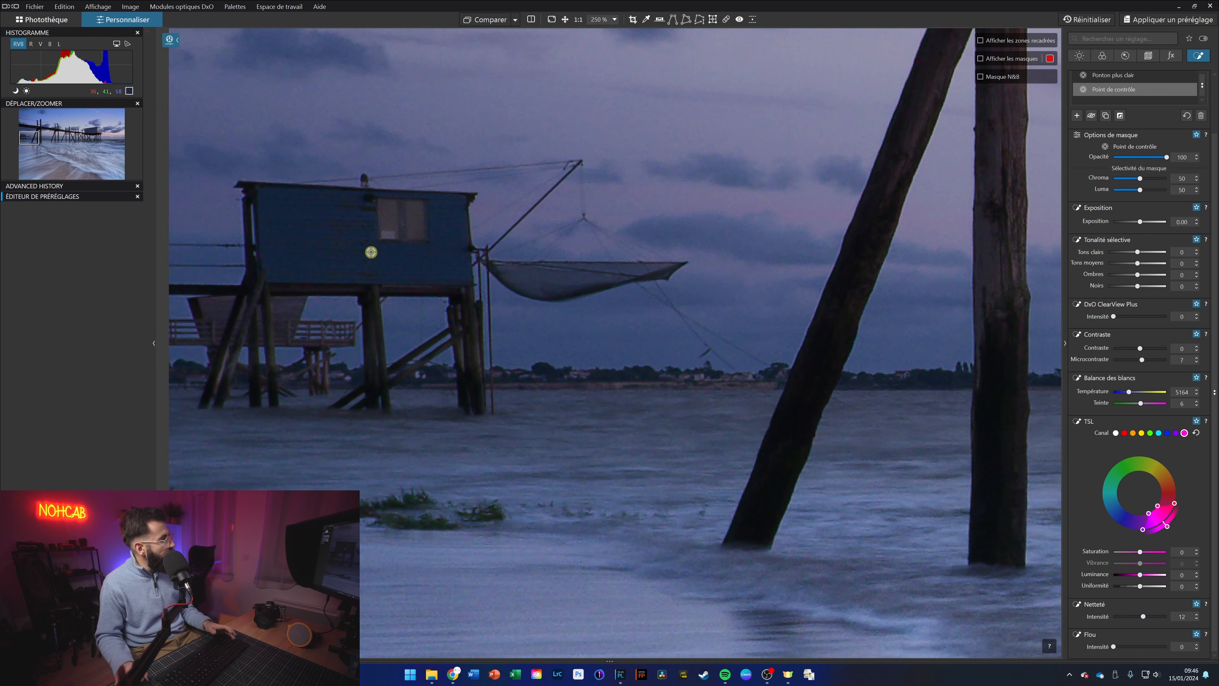
pyautogui.click(325, 239)
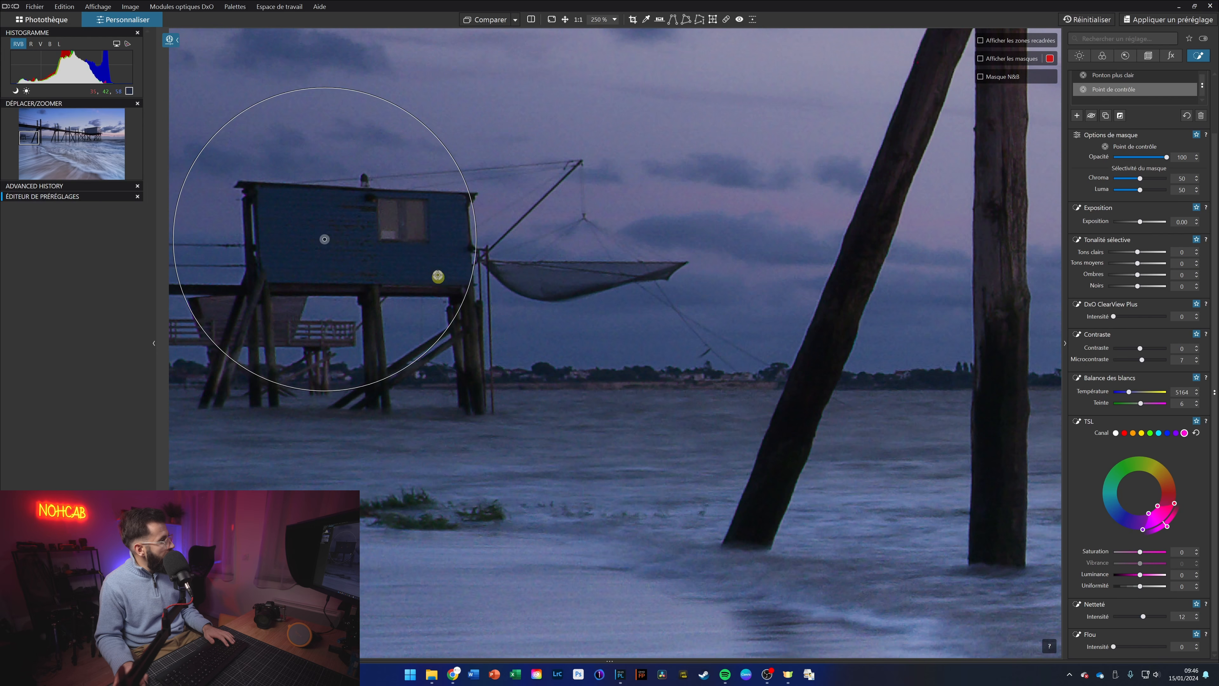
pyautogui.click(452, 262)
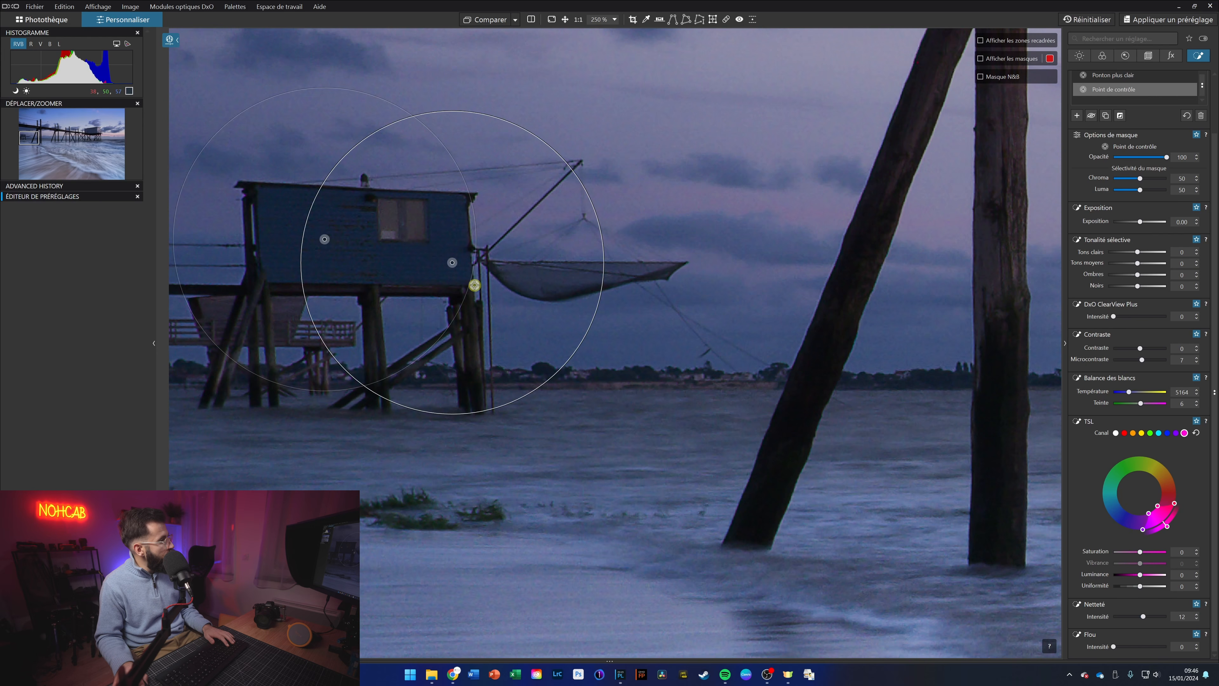
pyautogui.click(562, 279)
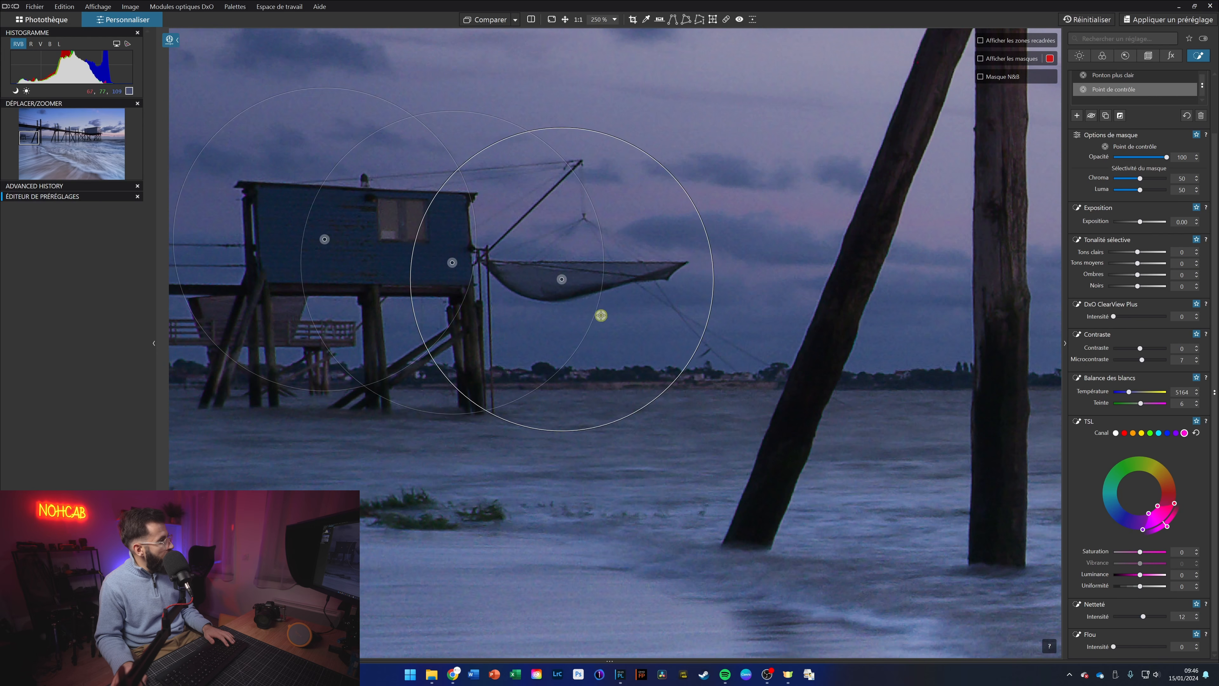
# Rename the control-point mask covering both huts as Netteté.
pyautogui.scroll(-2, 539, 338)
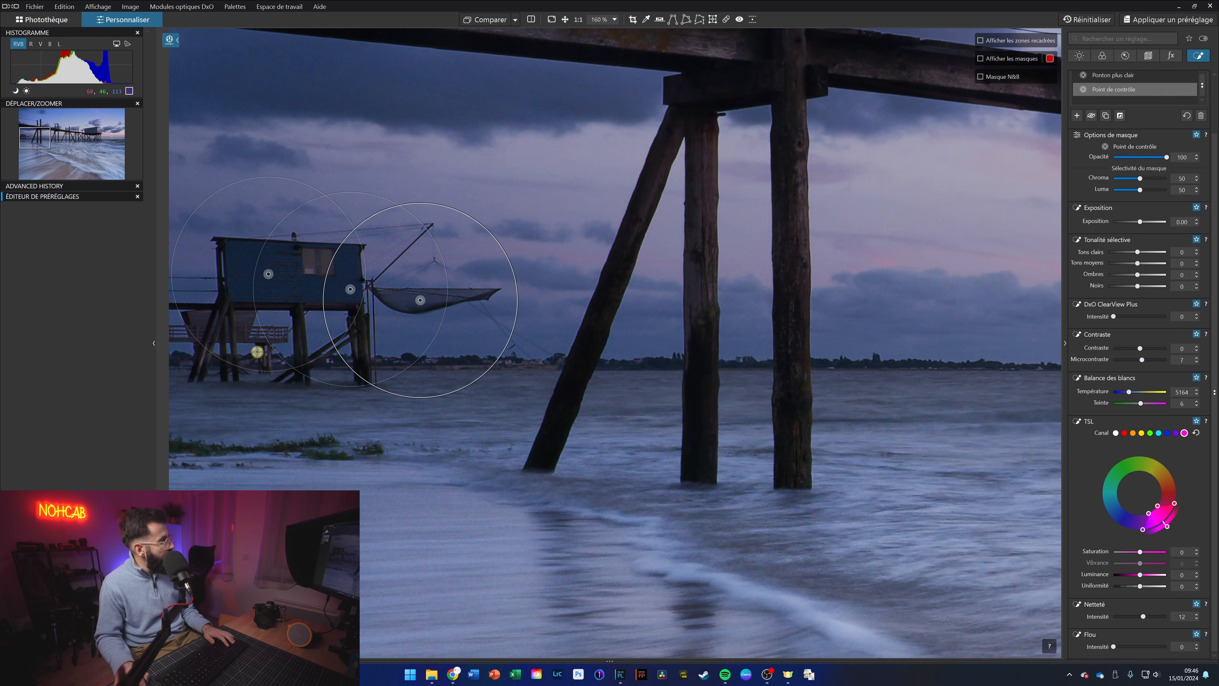
pyautogui.scroll(-5, 256, 352)
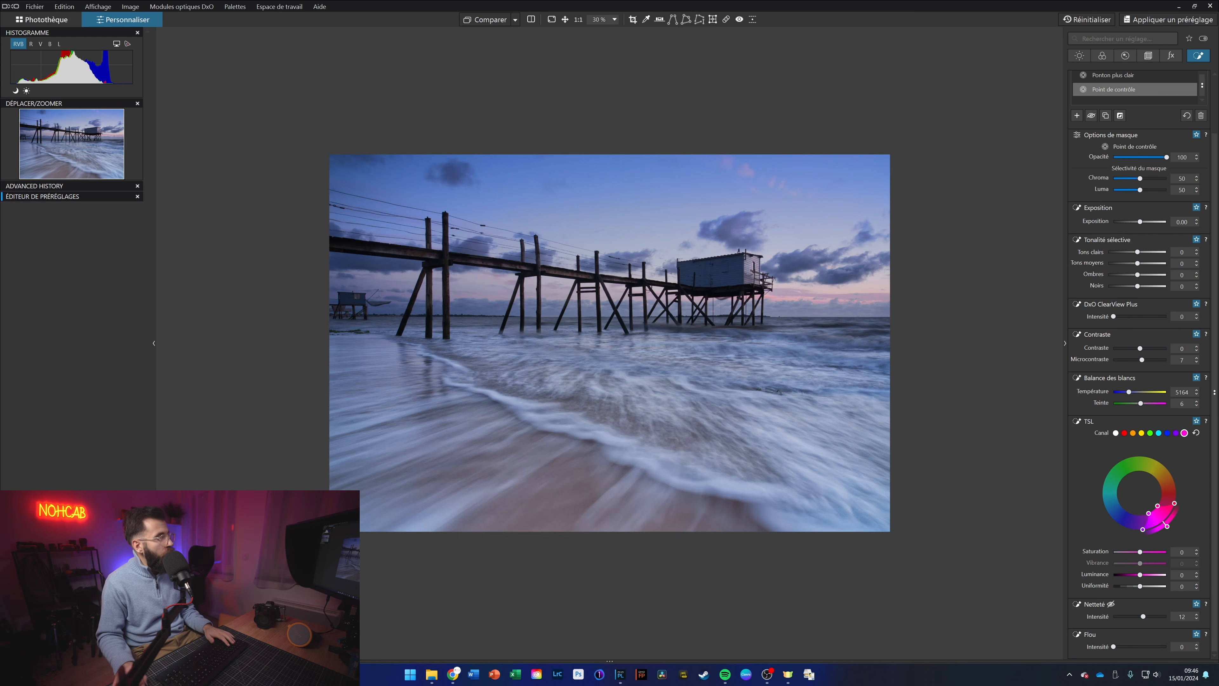
pyautogui.moveTo(1120, 95)
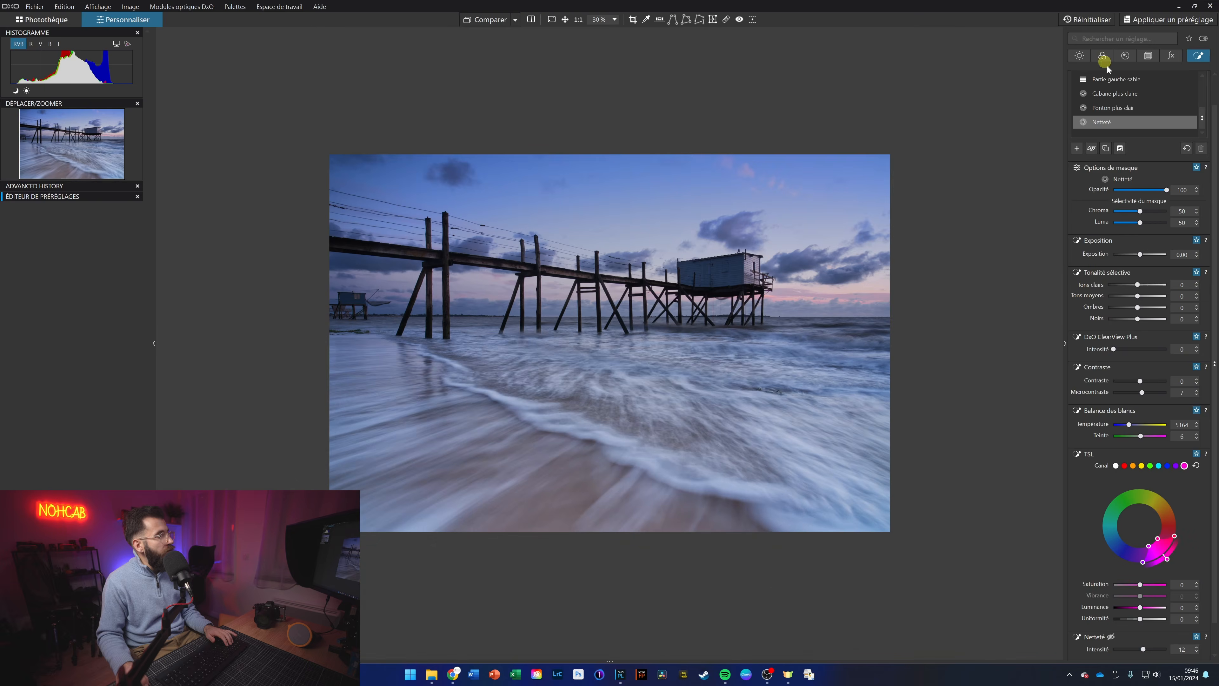
# Add a graduated filter tilted along the shoreline, at full strength on the foreground sand and fading out near the horizon.
pyautogui.scroll(3, 1154, 120)
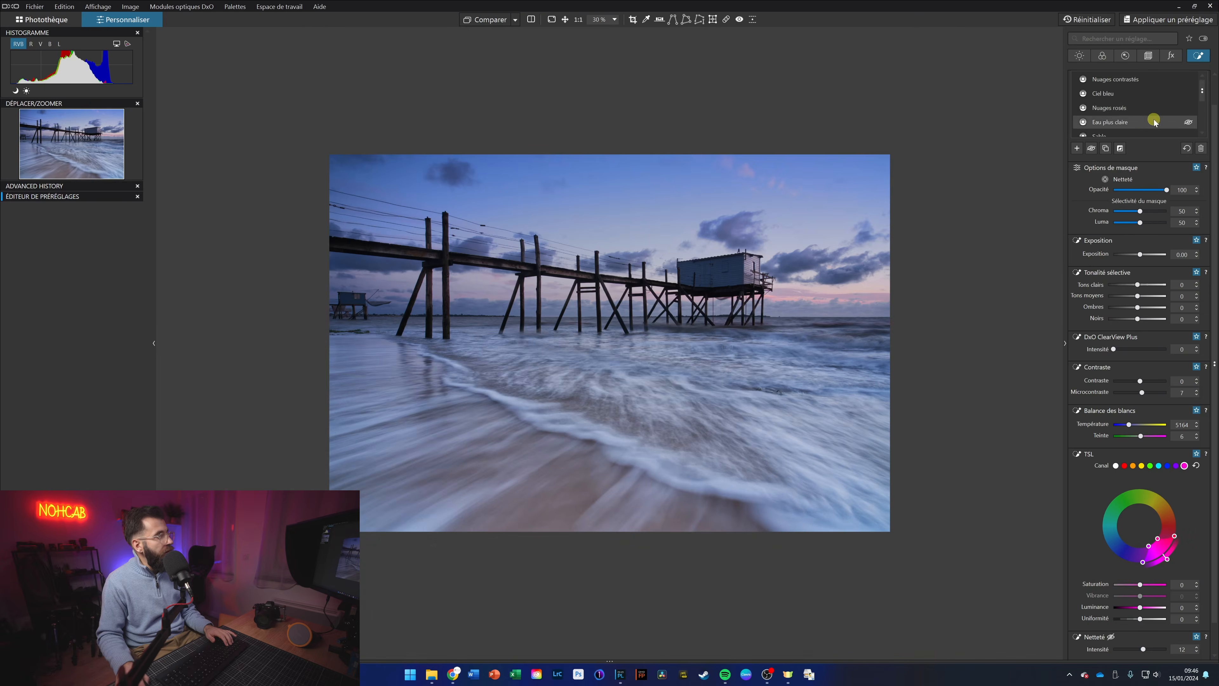
pyautogui.scroll(1, 1151, 192)
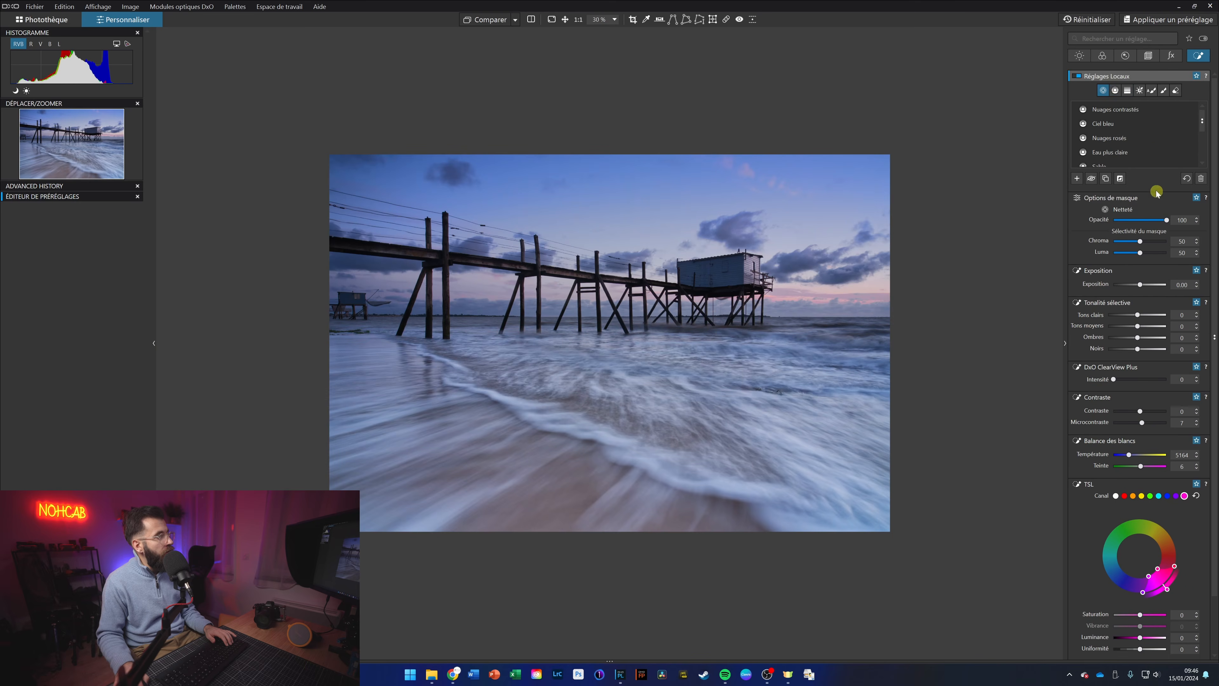
pyautogui.click(1127, 90)
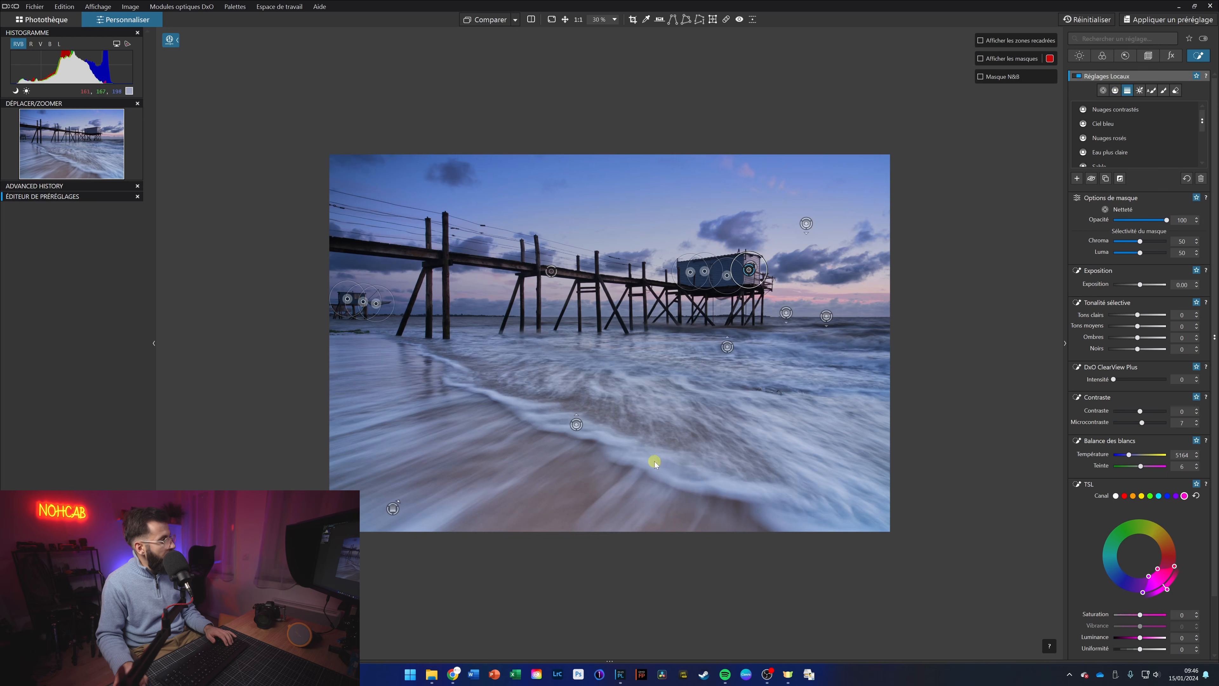
pyautogui.moveTo(654, 462); pyautogui.dragTo(690, 252)
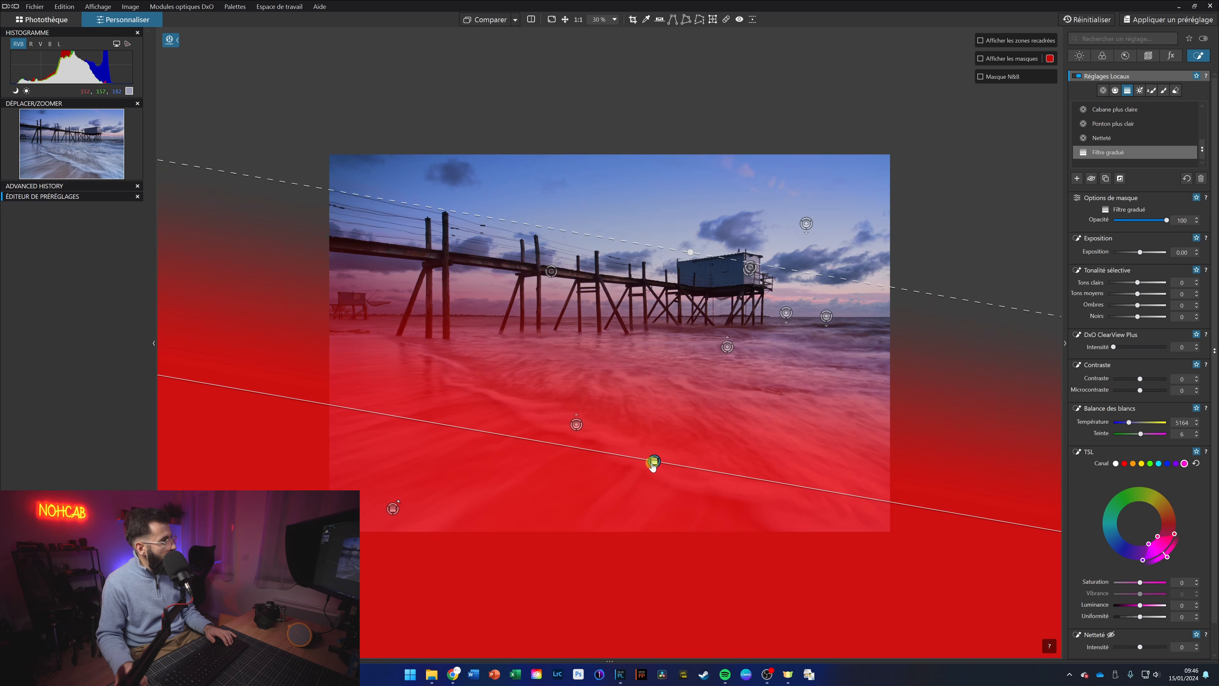
pyautogui.moveTo(652, 466); pyautogui.dragTo(636, 500)
pyautogui.moveTo(674, 289); pyautogui.dragTo(664, 327)
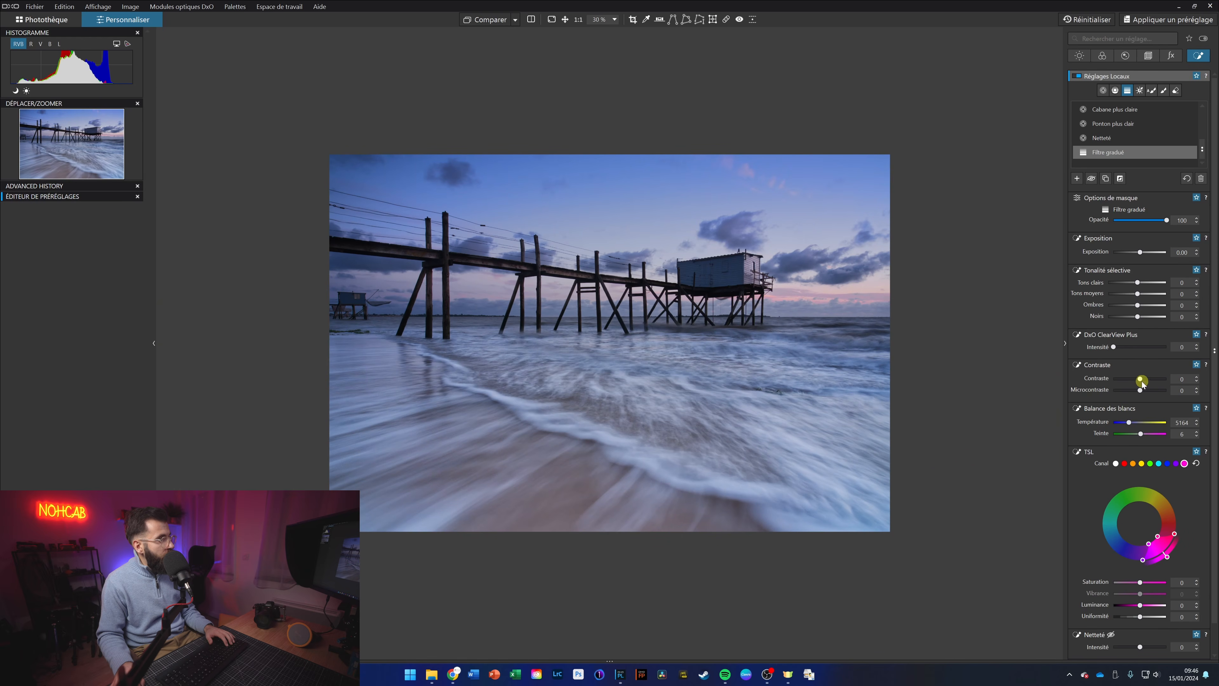
# Set the graduated filter's contrast to 18 and microcontrast to 6, and check the effect on the water.
pyautogui.moveTo(1141, 380); pyautogui.dragTo(1144, 380)
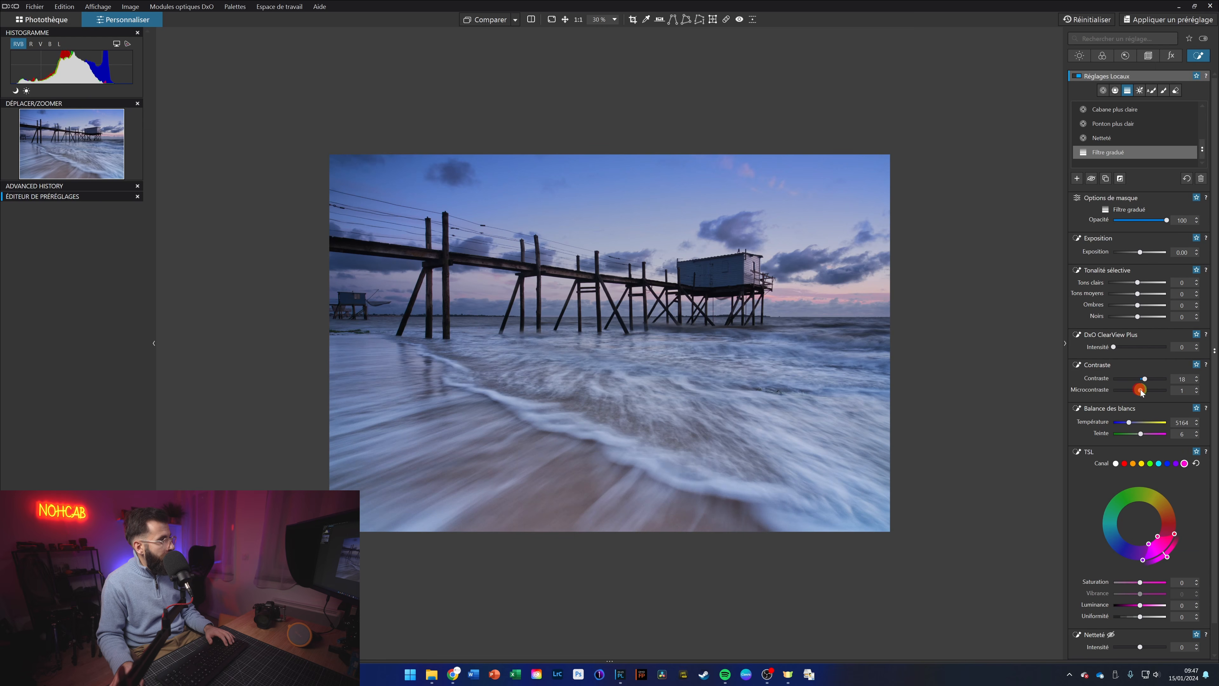
pyautogui.moveTo(1141, 393); pyautogui.dragTo(1143, 392)
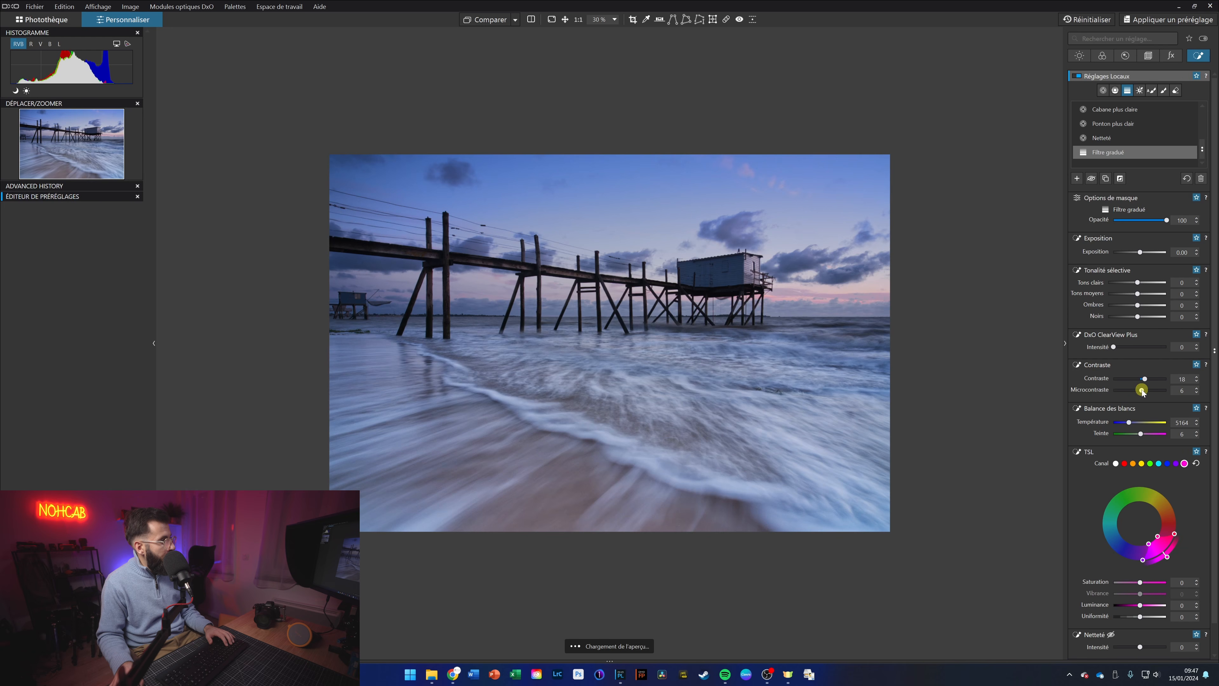
pyautogui.scroll(2, 619, 462)
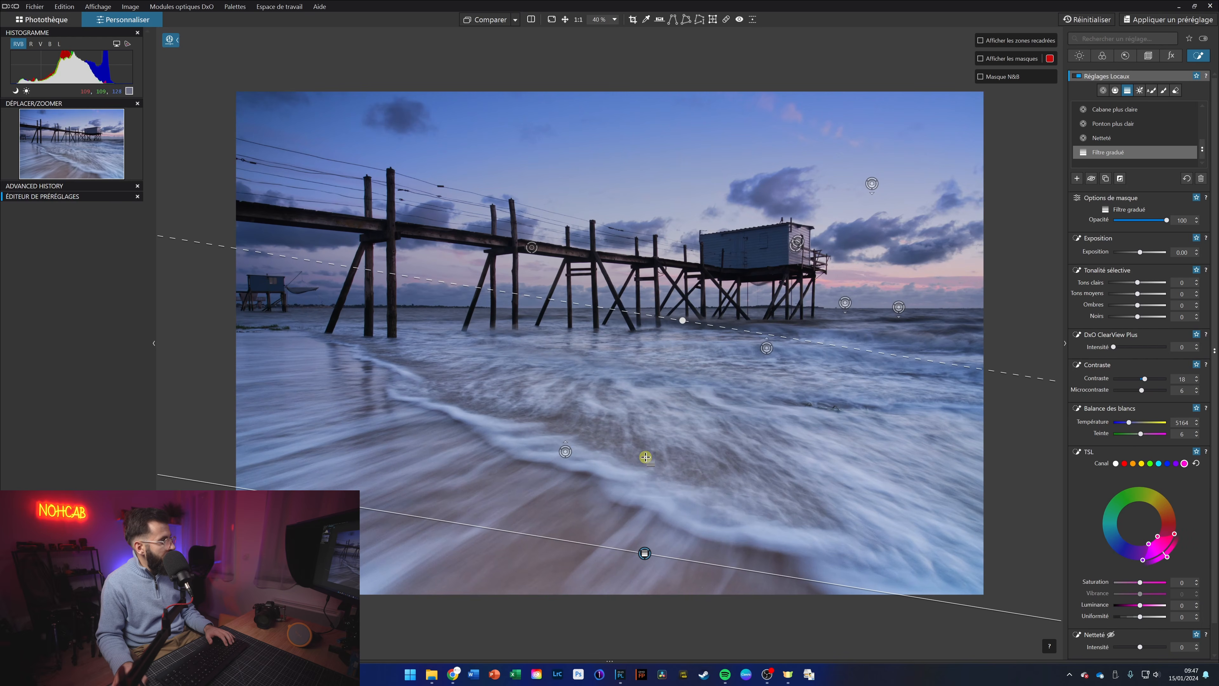
pyautogui.scroll(1, 667, 471)
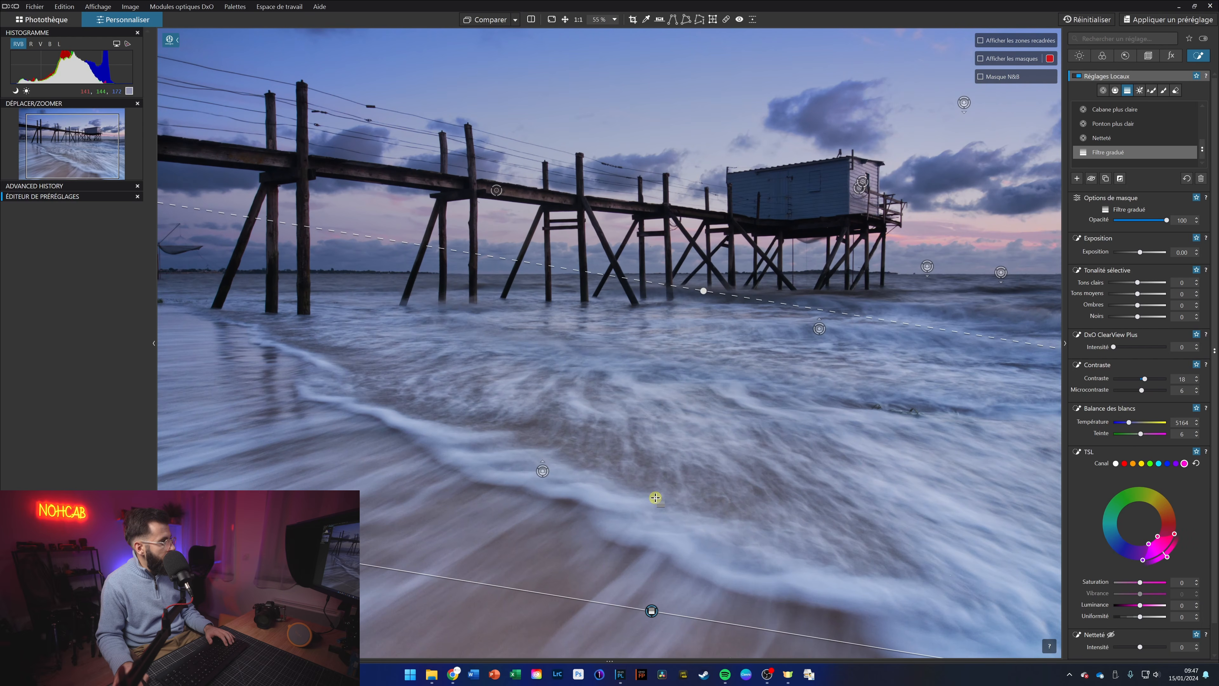
pyautogui.scroll(-2, 655, 498)
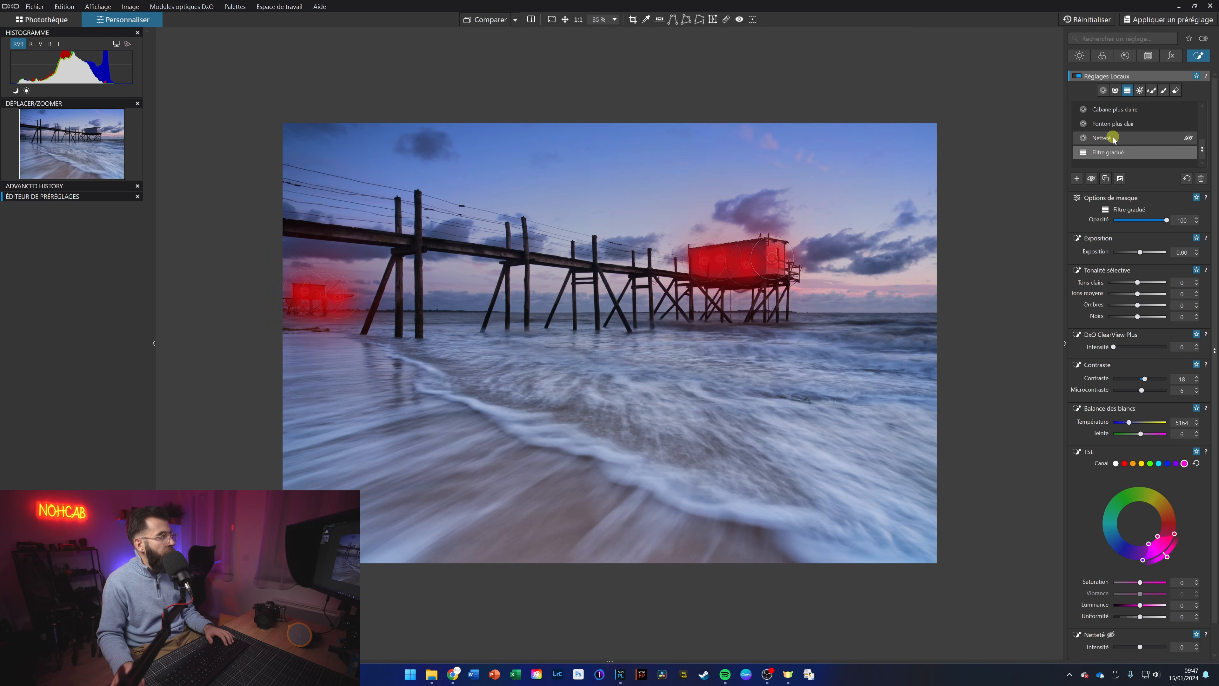
# Rename the graduated filter mask as Contraste eau and leave the local adjustments.
pyautogui.click(1113, 155)
pyautogui.doubleClick(1113, 155)
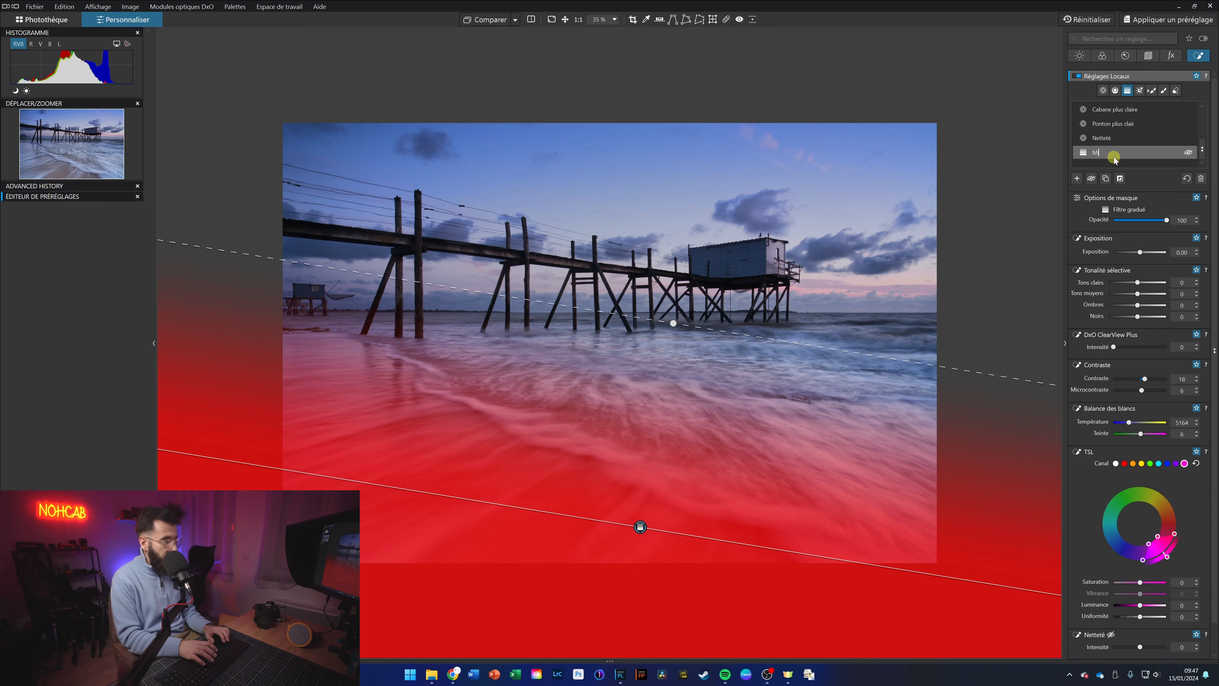
pyautogui.write('Co')
pyautogui.press('Escape')
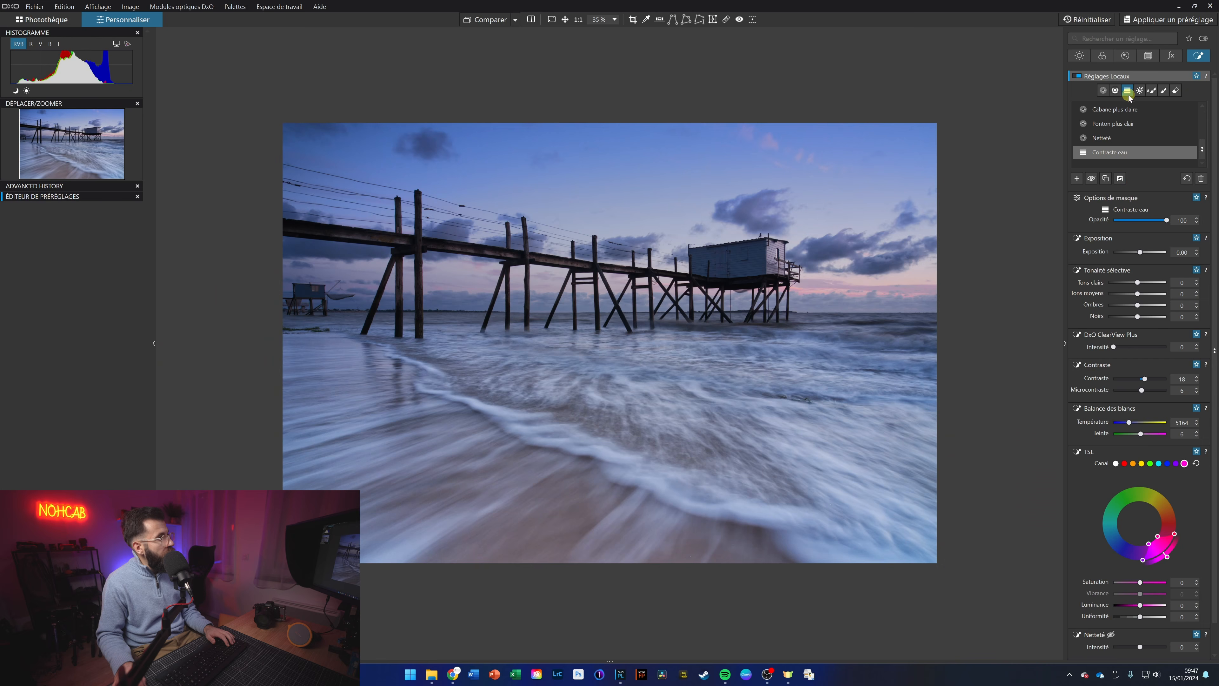
pyautogui.click(1198, 56)
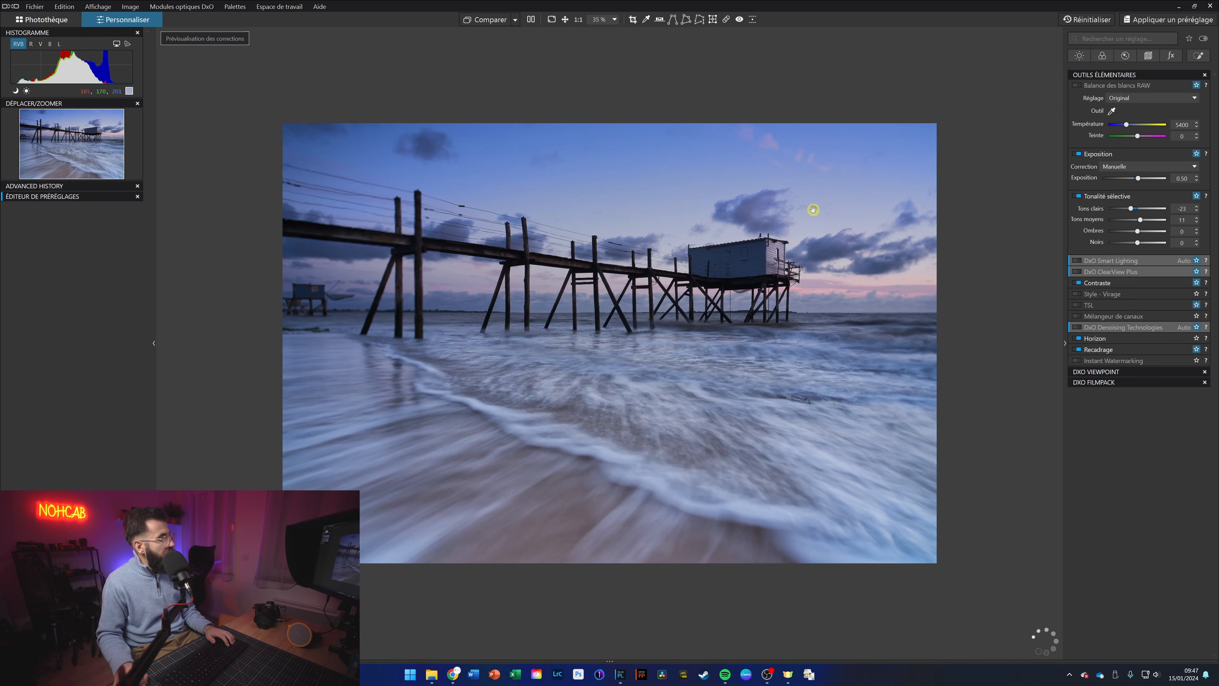
# Show the photo full screen and compare the edited version with the uncorrected original several times.
pyautogui.press('F12')
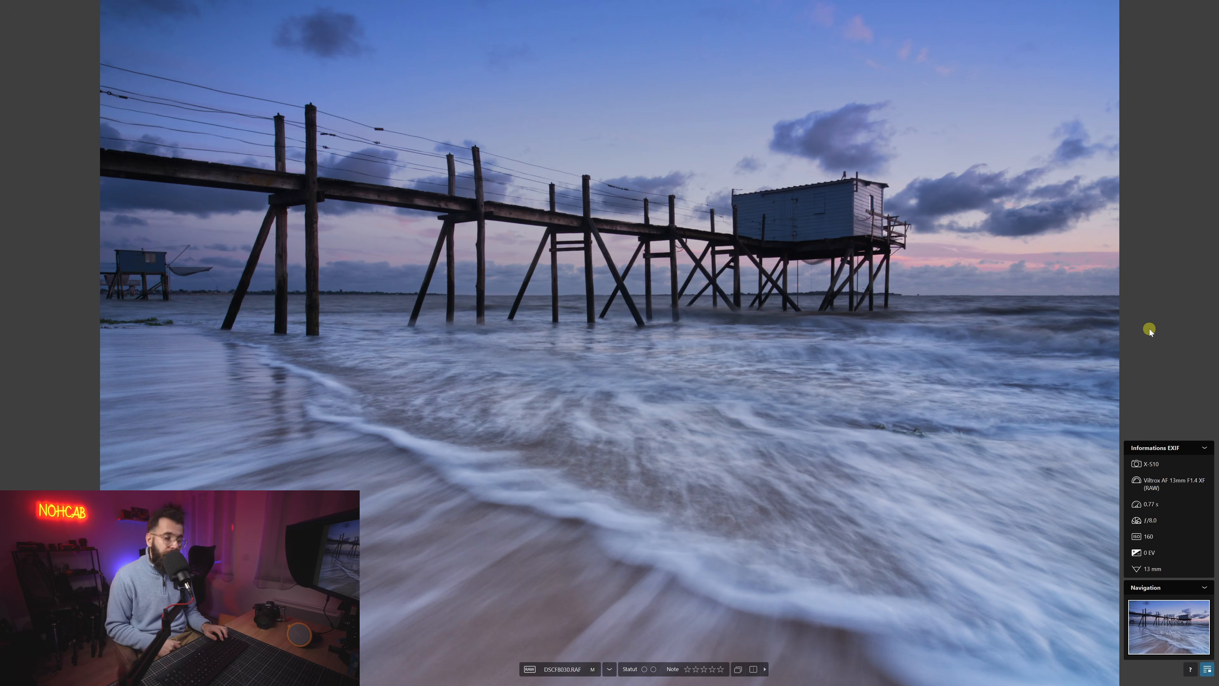
pyautogui.press('d')
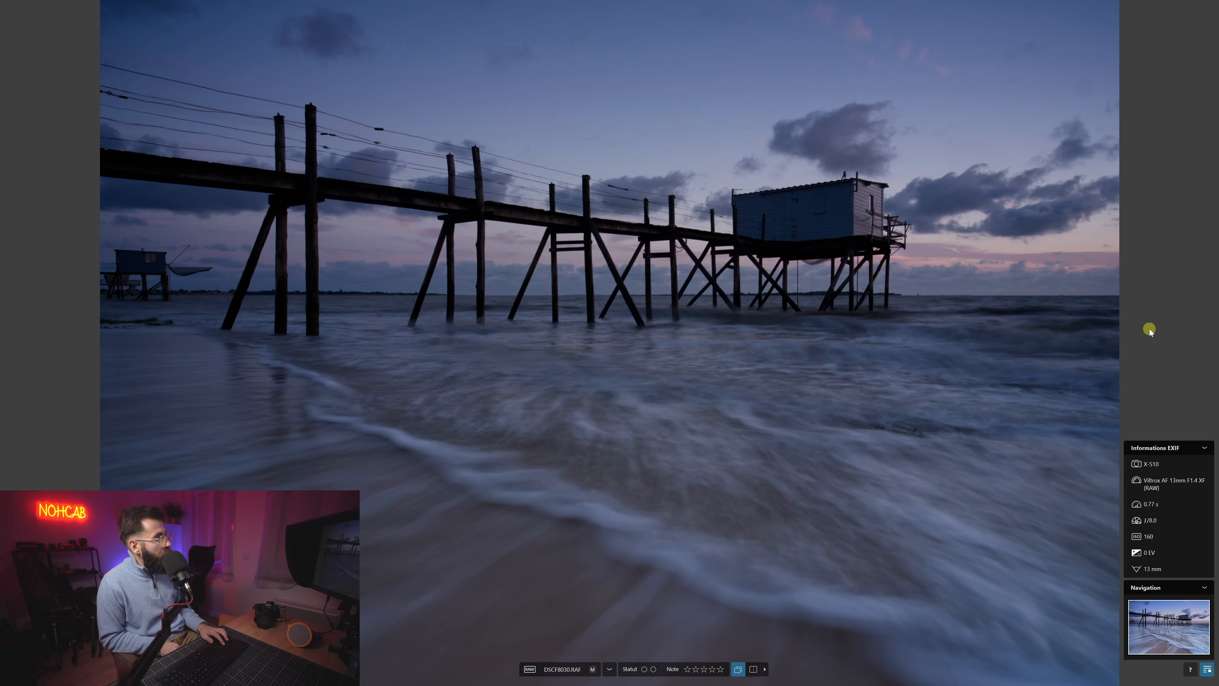
pyautogui.press('d')
pyautogui.press('d')
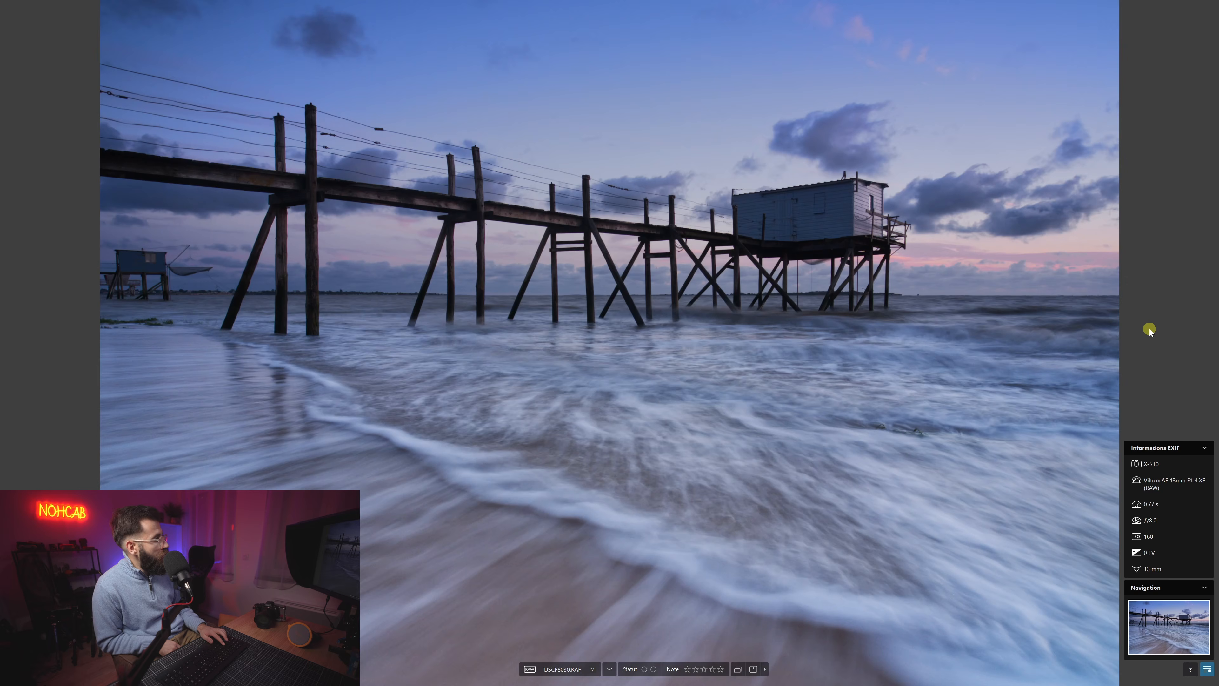
pyautogui.press('d')
pyautogui.press('d')
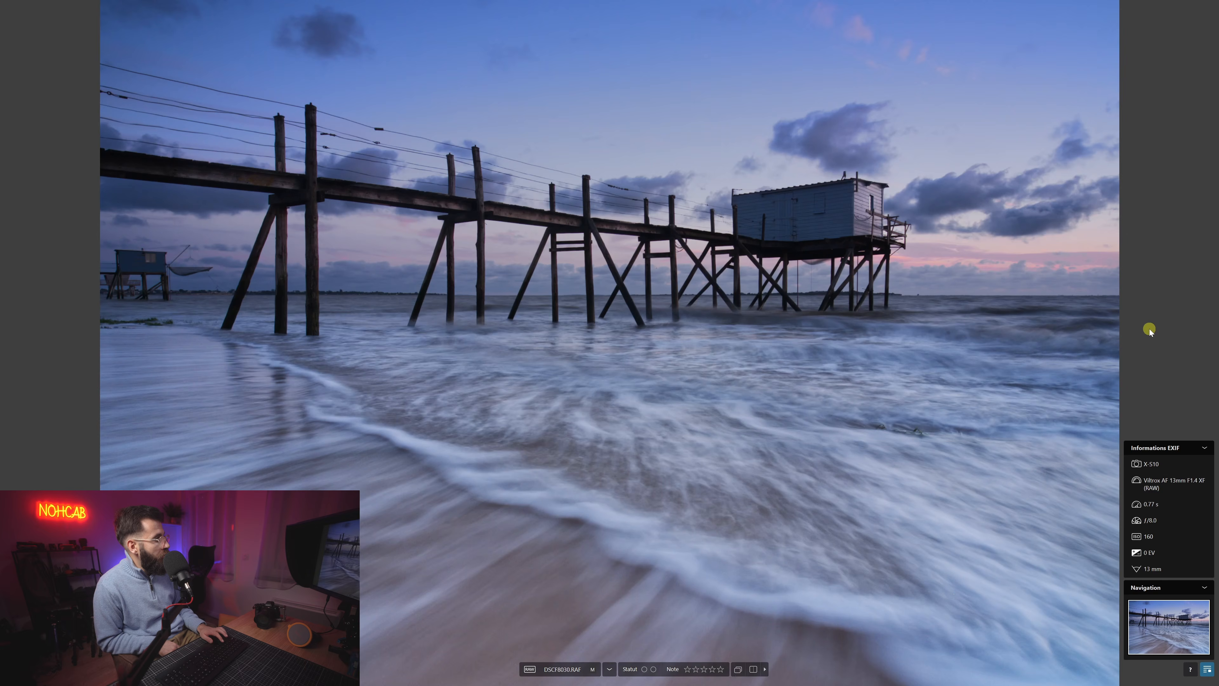
pyautogui.press('d')
pyautogui.press('d')
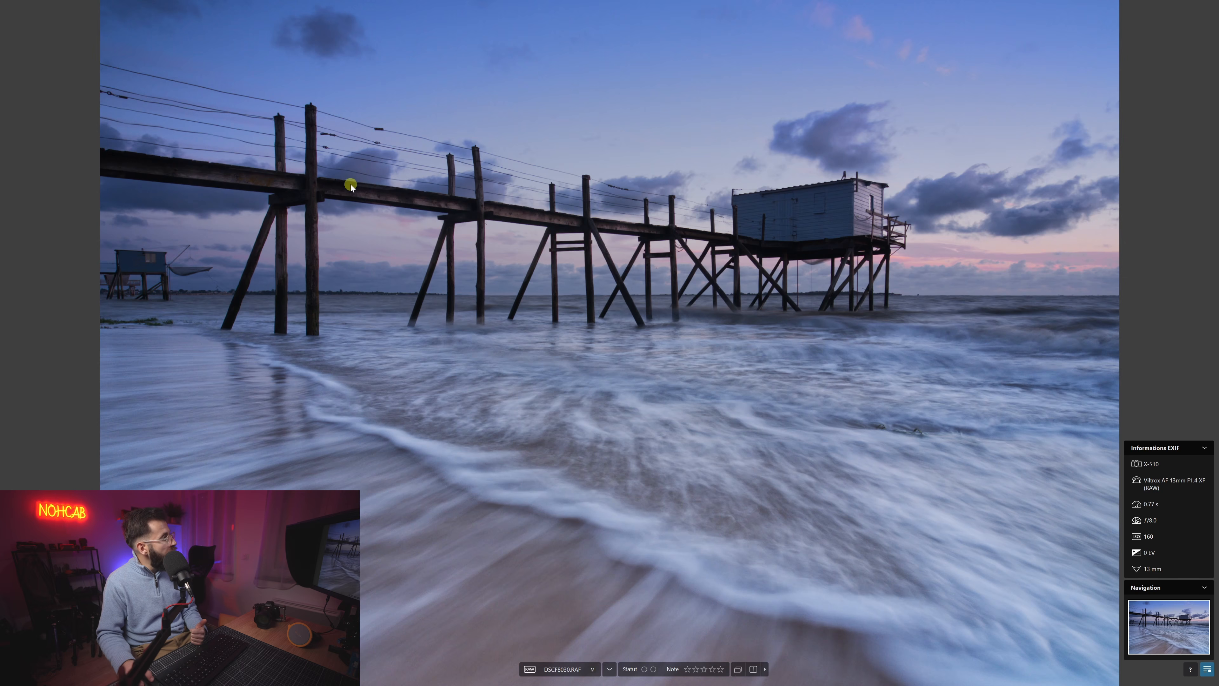
# Inspect the hut and the surrounding clouds up close, and compare the whole edited image with the original again.
pyautogui.click(1042, 187)
pyautogui.scroll(1, 1041, 187)
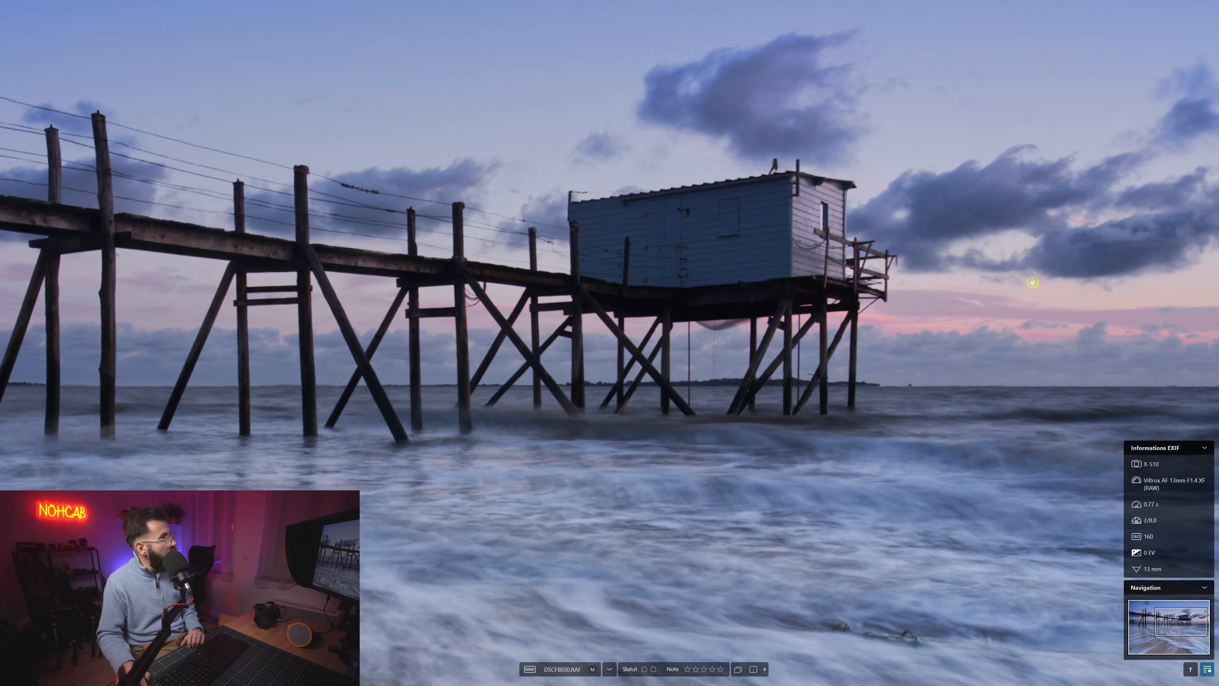
pyautogui.click(939, 272)
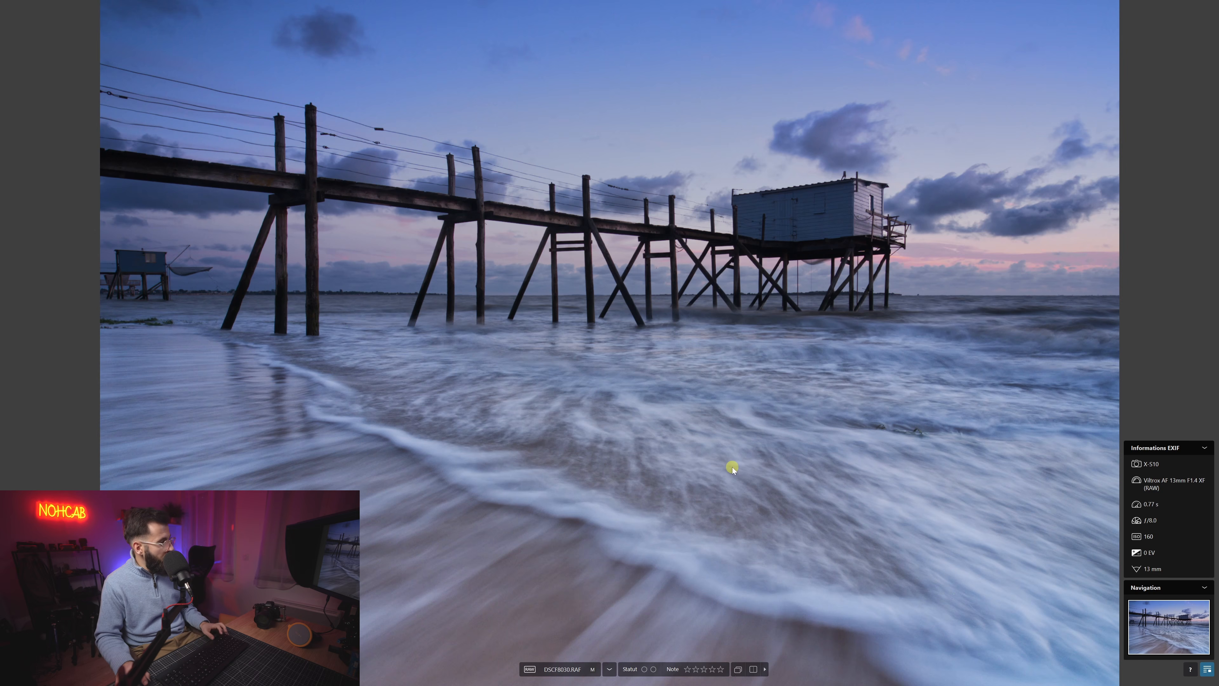
pyautogui.press('d')
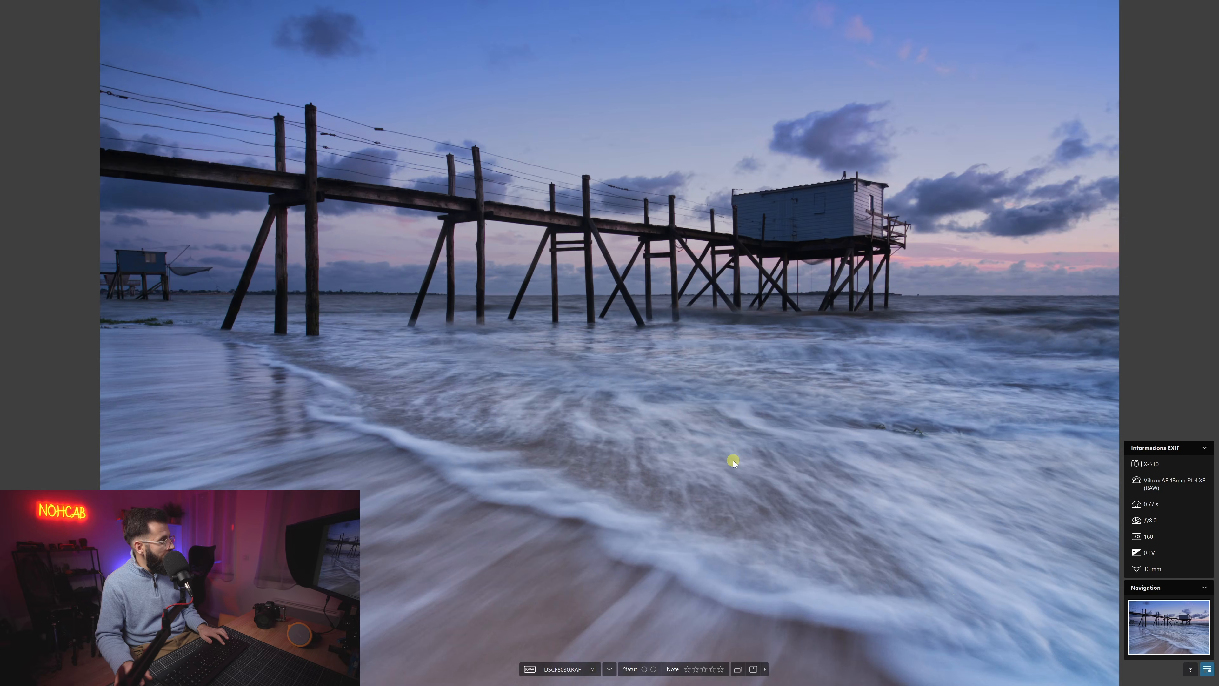
pyautogui.press('d')
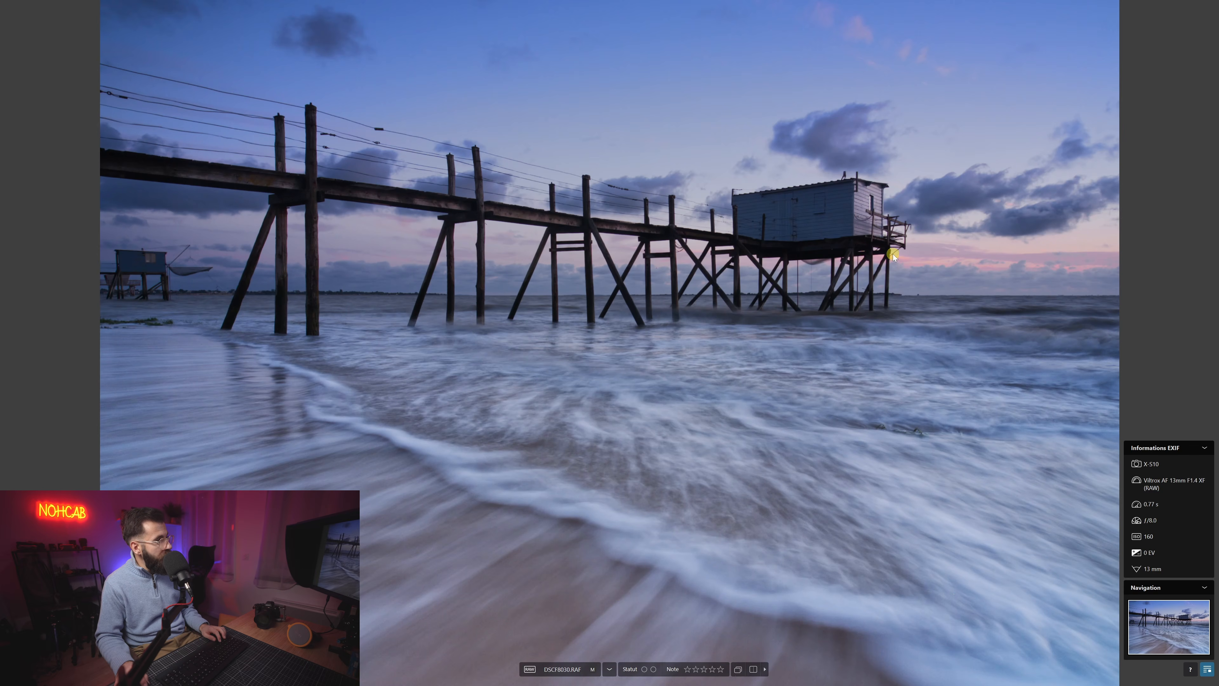
pyautogui.press('d')
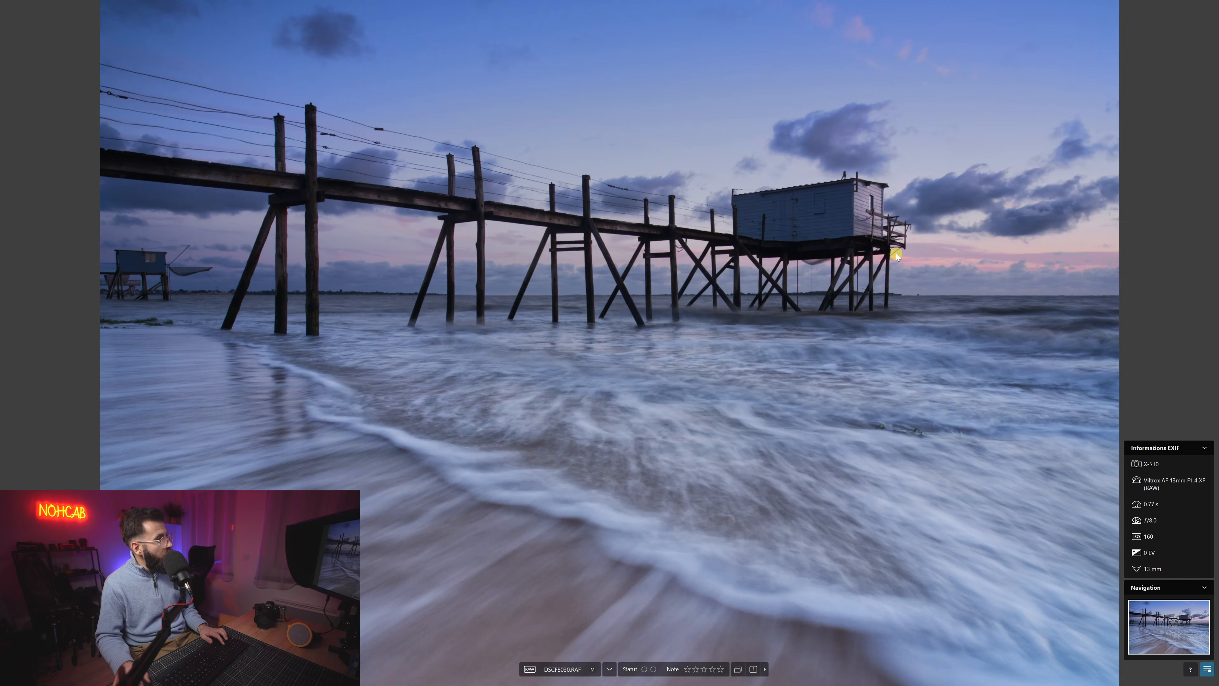
pyautogui.press('d')
pyautogui.press('d')
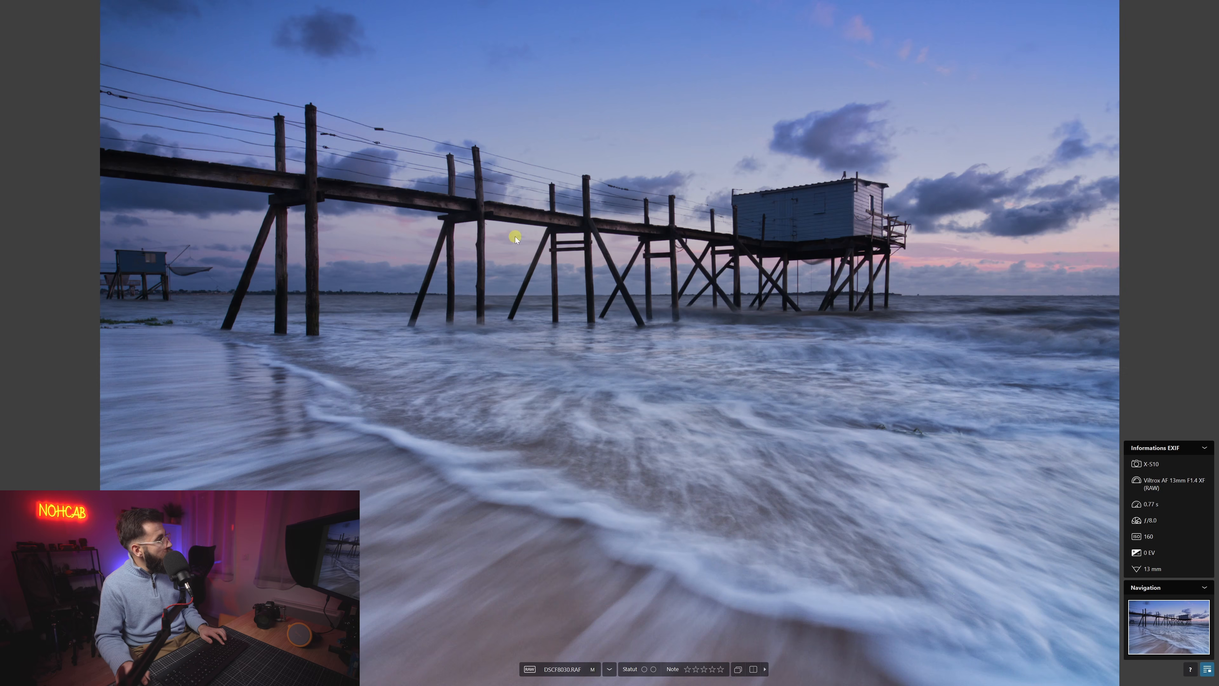
# Examine the pier's timbers and the fishing hut up close, and return to the whole image.
pyautogui.scroll(2, 510, 216)
pyautogui.scroll(2, 487, 208)
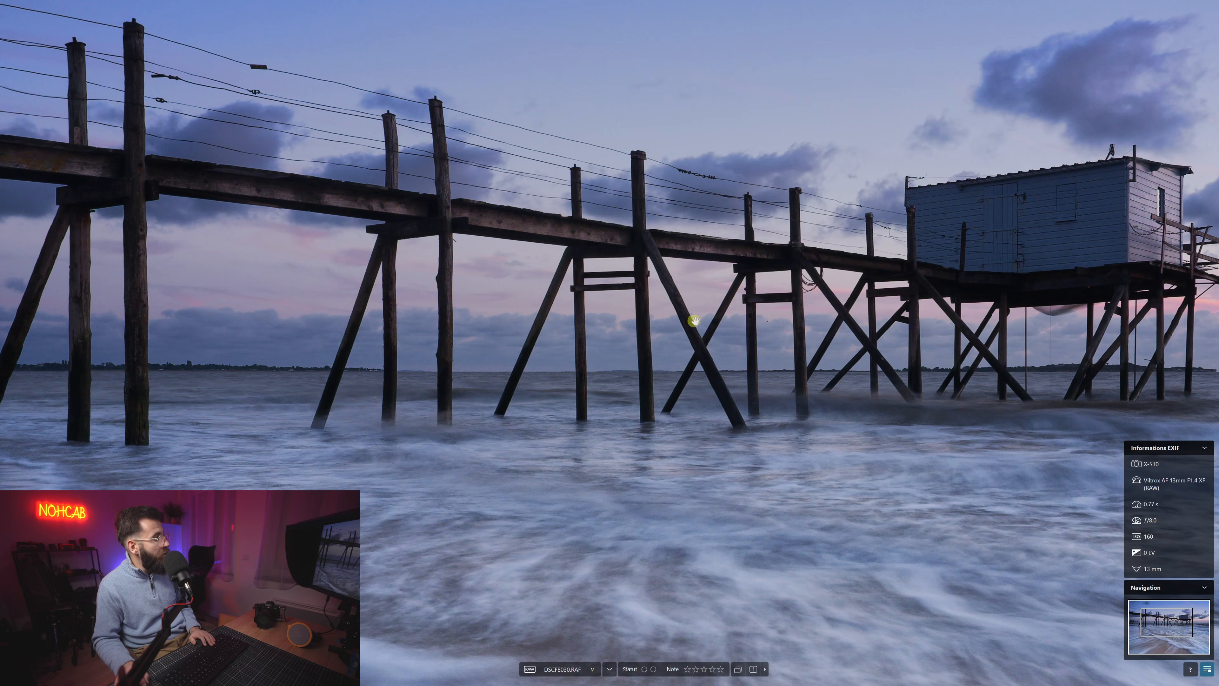
pyautogui.click(711, 329)
pyautogui.moveTo(679, 329); pyautogui.dragTo(595, 331)
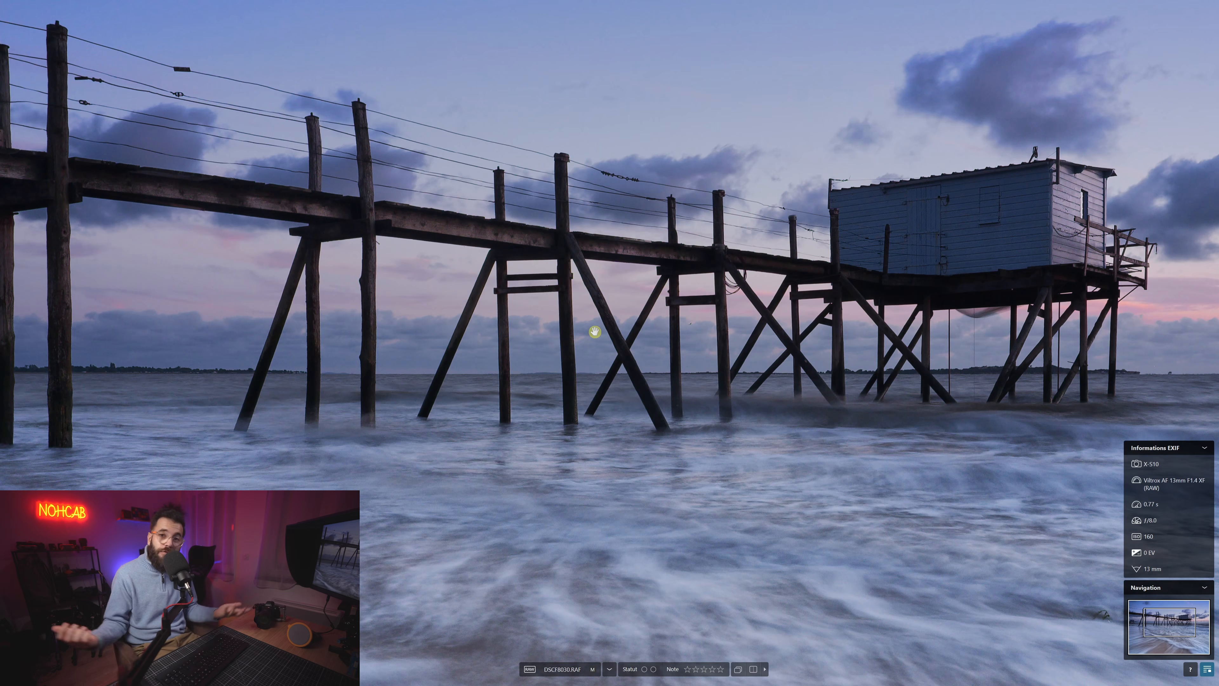
pyautogui.click(573, 319)
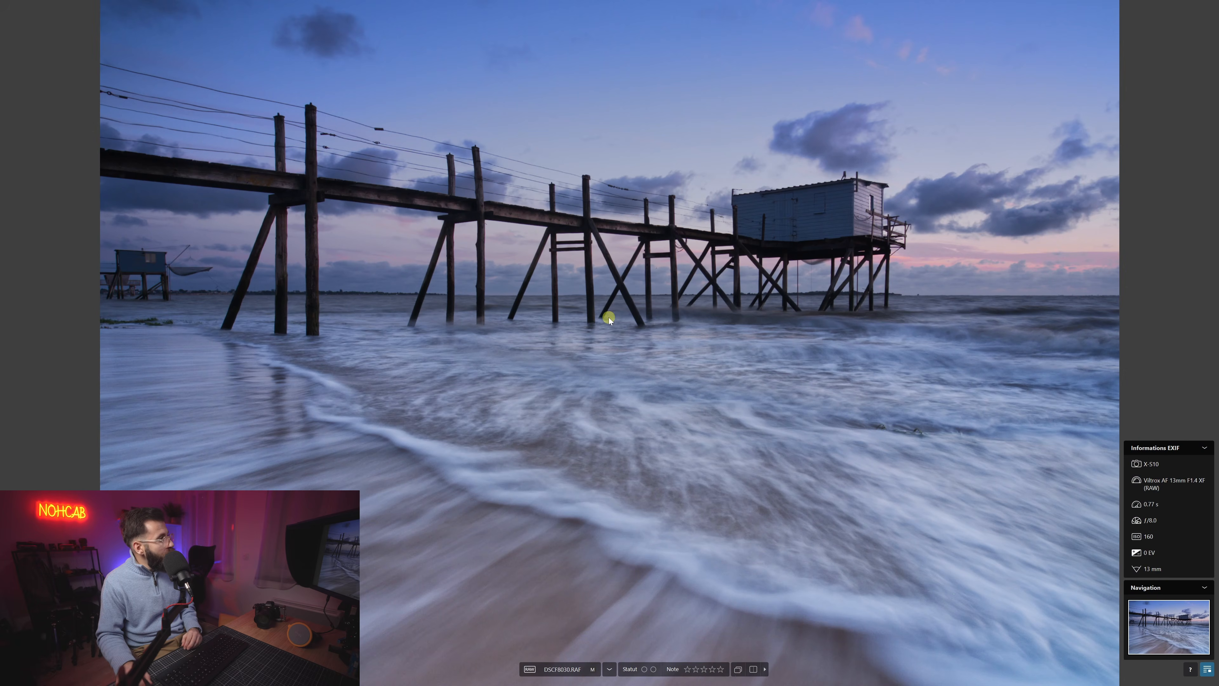